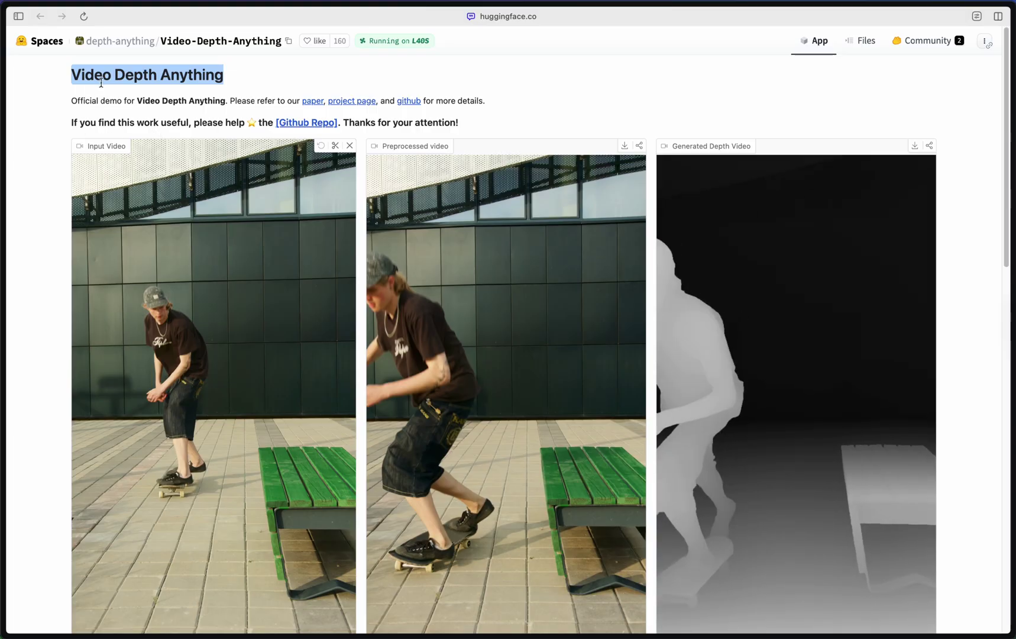
Look over the Video Depth Anything demo and play the skateboarder input video briefly, pausing it partway through
{"action": "scroll", "coordinate": [399, 95], "scroll_direction": "down", "scroll_amount": 1}
{"action": "scroll", "coordinate": [88, 138], "scroll_direction": "down", "scroll_amount": 5}
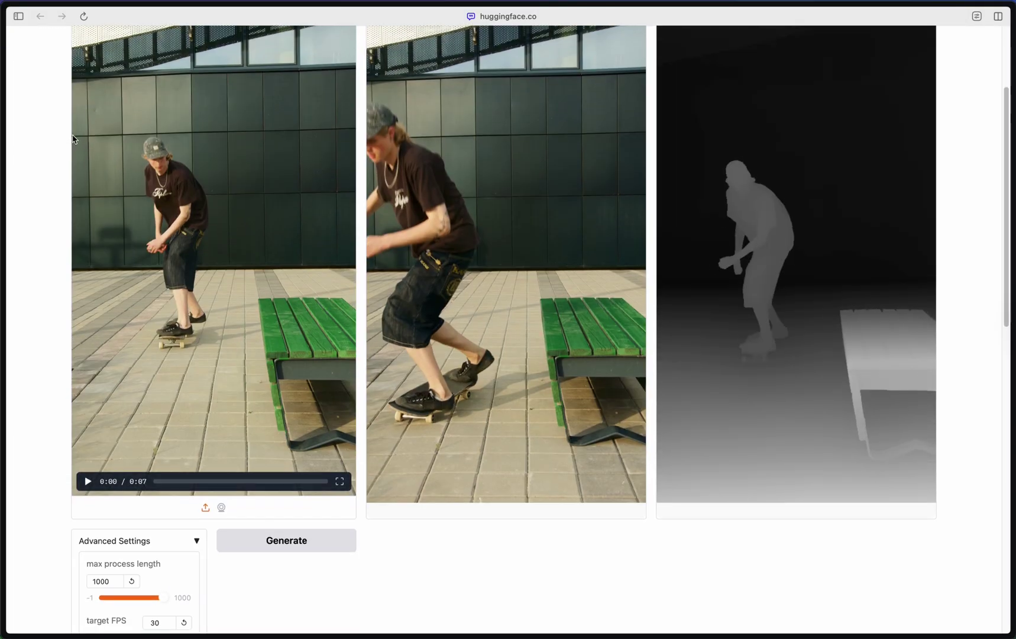
{"action": "scroll", "coordinate": [55, 402], "scroll_direction": "up", "scroll_amount": 5}
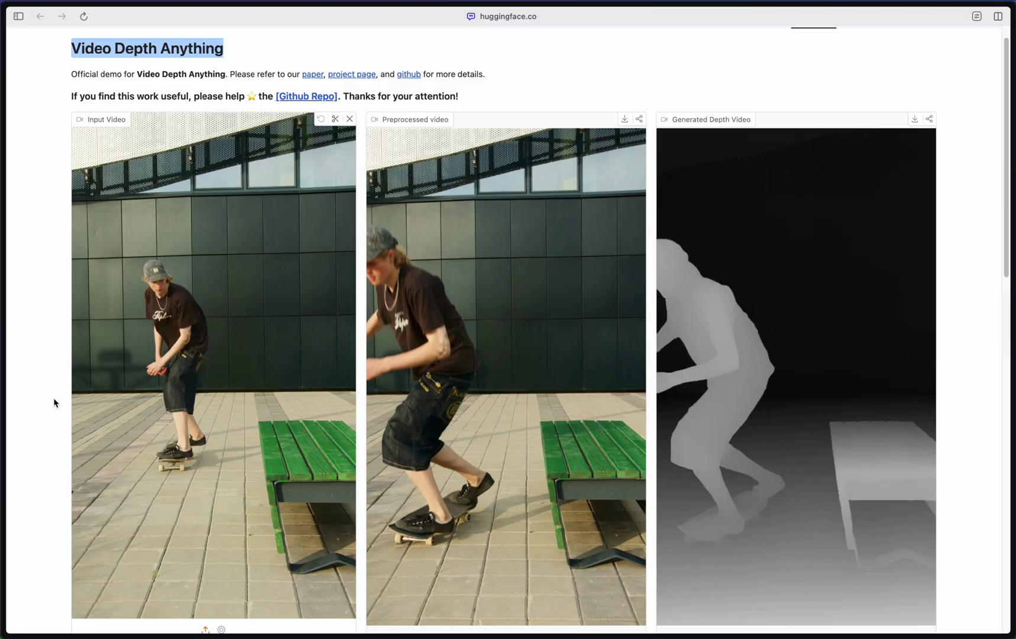
{"action": "scroll", "coordinate": [89, 361], "scroll_direction": "down", "scroll_amount": 3}
{"action": "scroll", "coordinate": [97, 358], "scroll_direction": "up", "scroll_amount": 4}
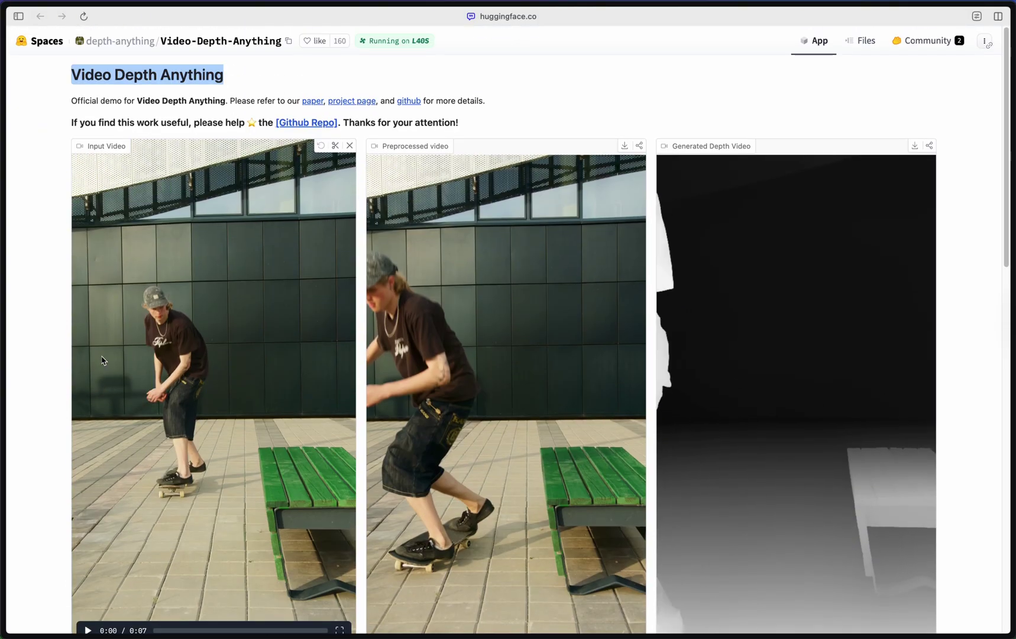
{"action": "scroll", "coordinate": [107, 355], "scroll_direction": "down", "scroll_amount": 2}
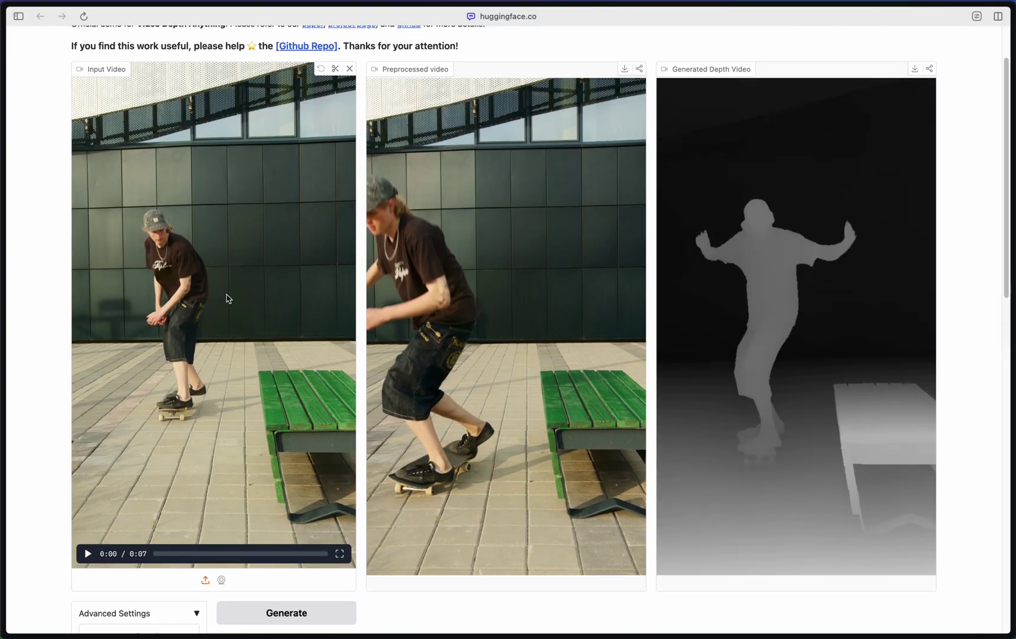
{"action": "left_click", "coordinate": [88, 554]}
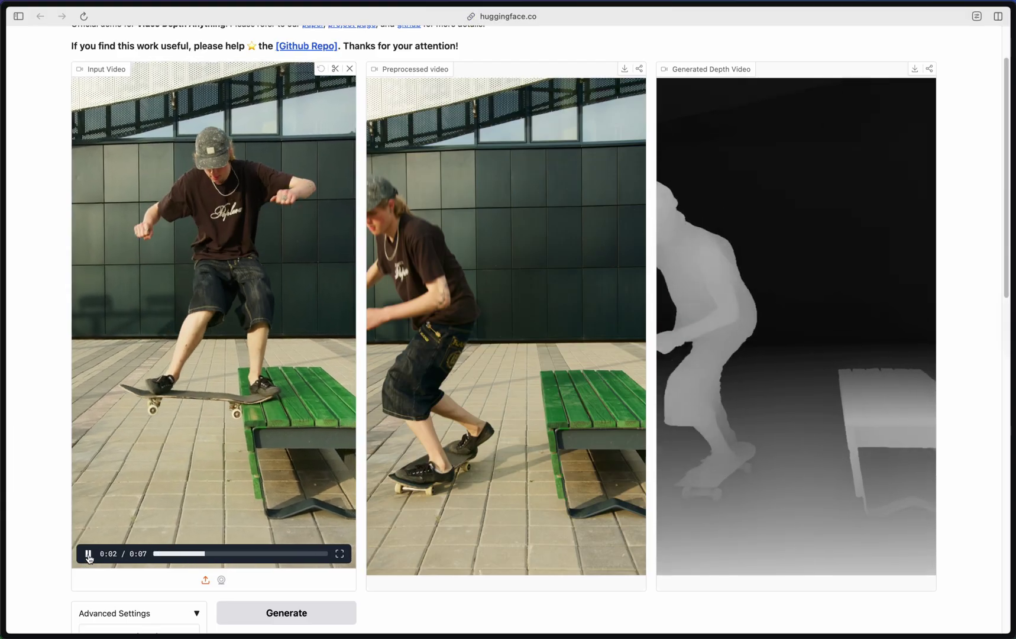
{"action": "left_click", "coordinate": [89, 554]}
Examine the advanced settings for process length, target FPS, side resolution and grayscale, along with the generated depth video
{"action": "scroll", "coordinate": [569, 294], "scroll_direction": "down", "scroll_amount": 2}
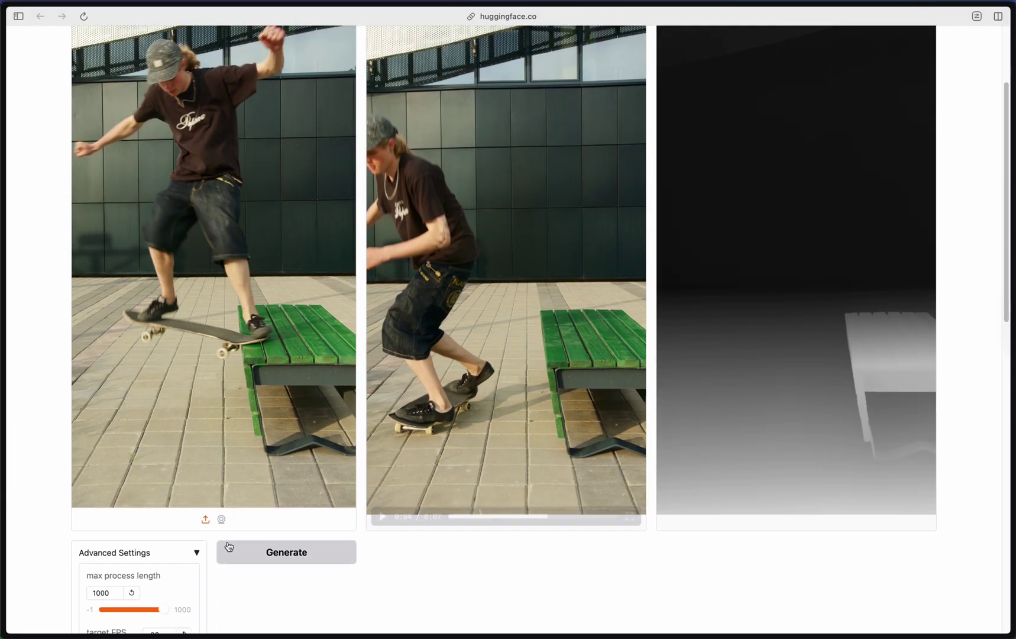
{"action": "scroll", "coordinate": [230, 545], "scroll_direction": "down", "scroll_amount": 5}
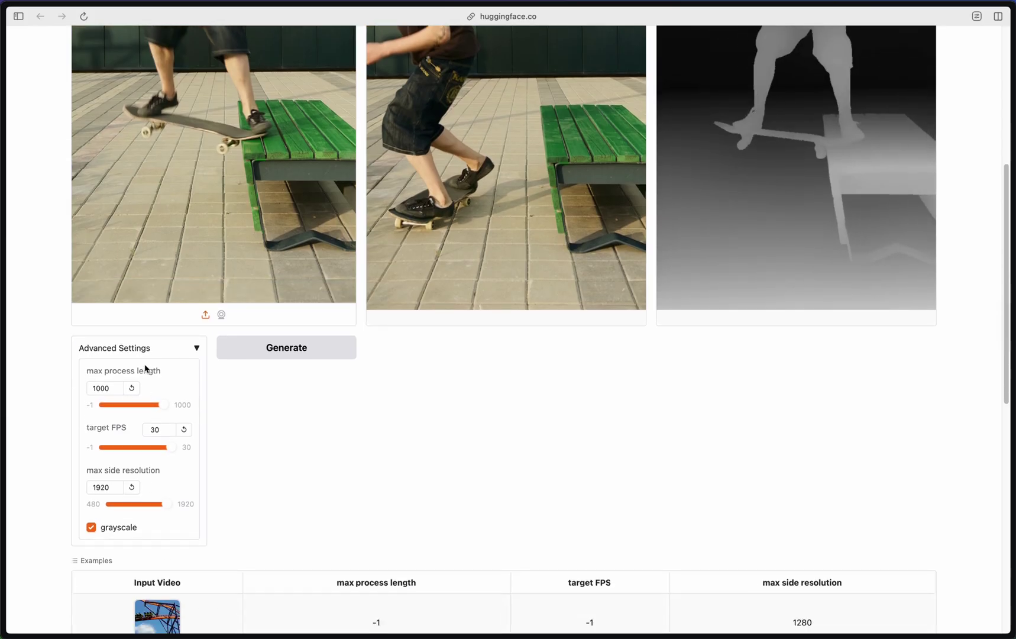
{"action": "mouse_move", "coordinate": [125, 291]}
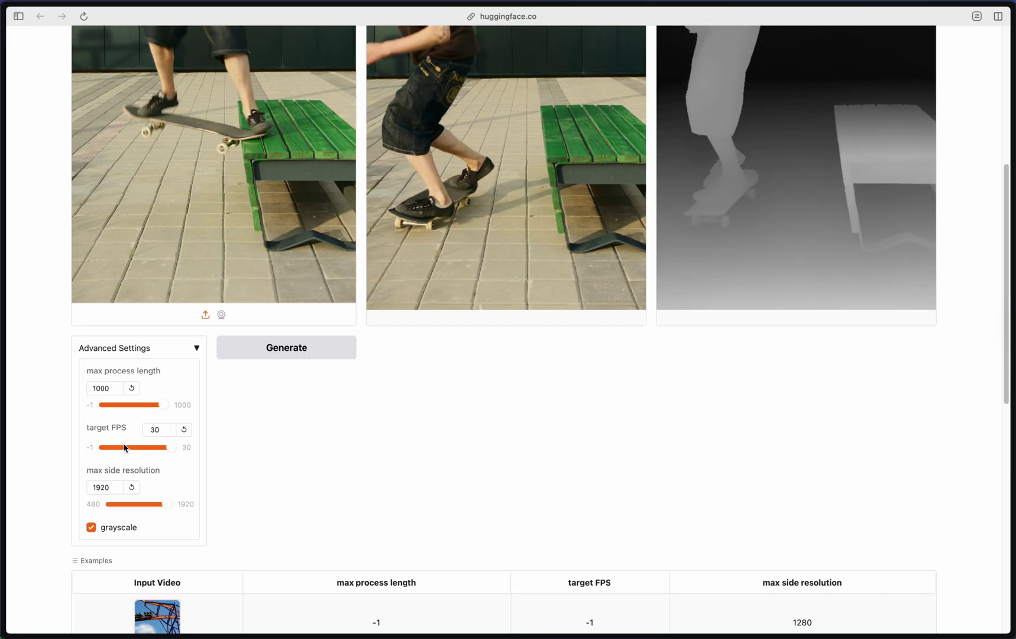
{"action": "scroll", "coordinate": [127, 461], "scroll_direction": "down", "scroll_amount": 2}
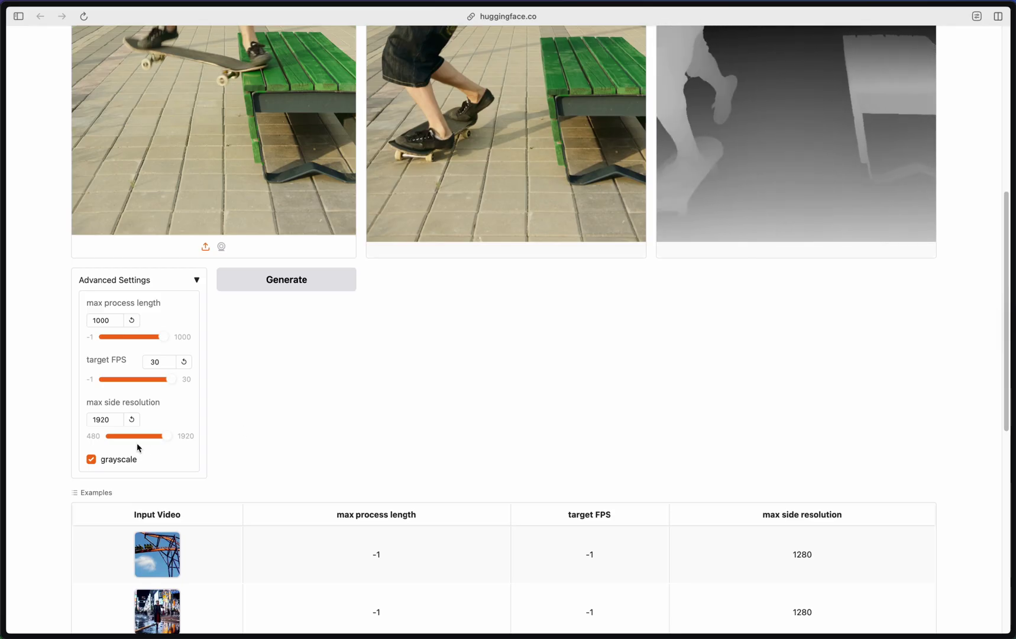
{"action": "scroll", "coordinate": [340, 243], "scroll_direction": "up", "scroll_amount": 3}
{"action": "scroll", "coordinate": [224, 456], "scroll_direction": "down", "scroll_amount": 1}
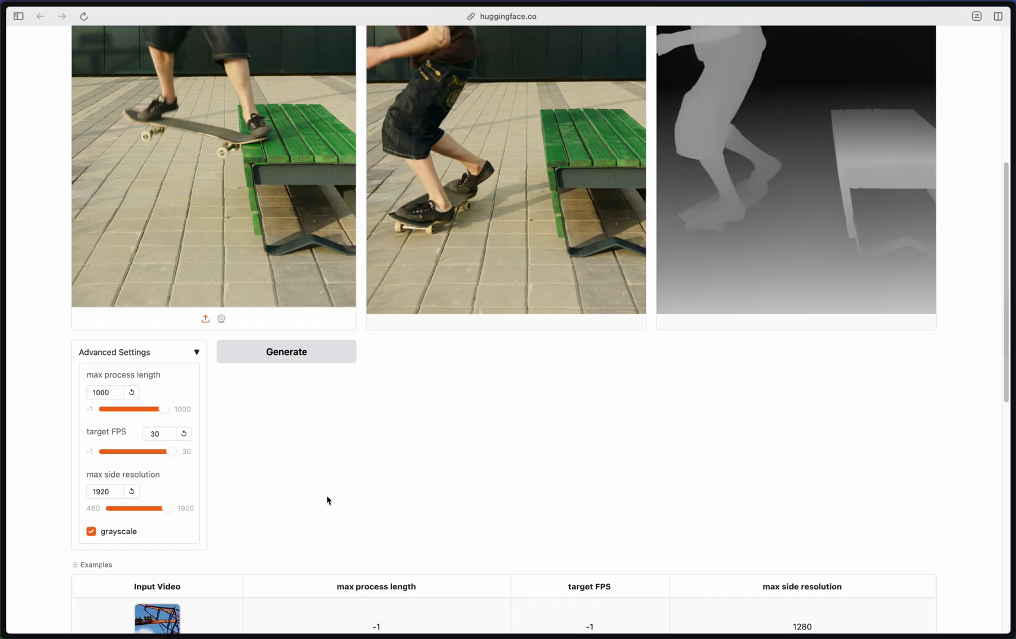
{"action": "scroll", "coordinate": [331, 499], "scroll_direction": "down", "scroll_amount": 2}
{"action": "scroll", "coordinate": [467, 446], "scroll_direction": "up", "scroll_amount": 10}
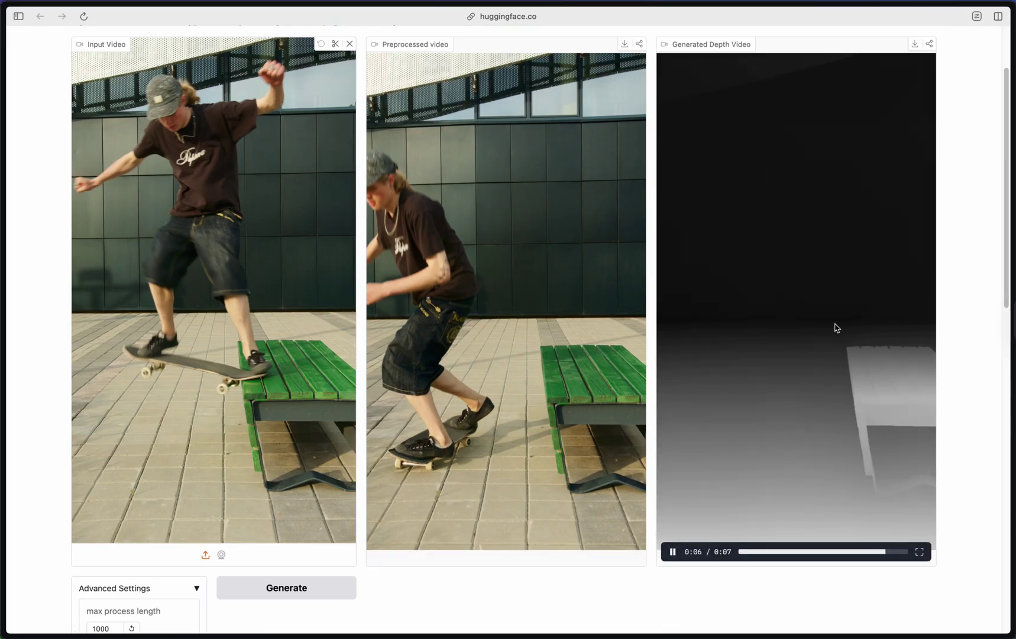
{"action": "scroll", "coordinate": [662, 411], "scroll_direction": "down", "scroll_amount": 5}
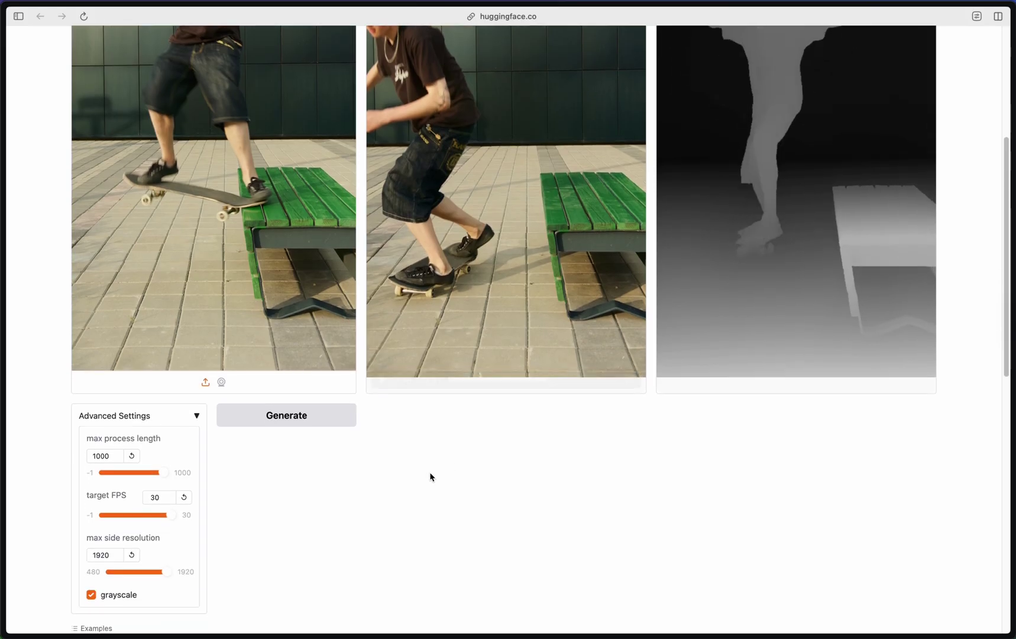
{"action": "scroll", "coordinate": [839, 226], "scroll_direction": "down", "scroll_amount": 1}
{"action": "scroll", "coordinate": [817, 218], "scroll_direction": "up", "scroll_amount": 5}
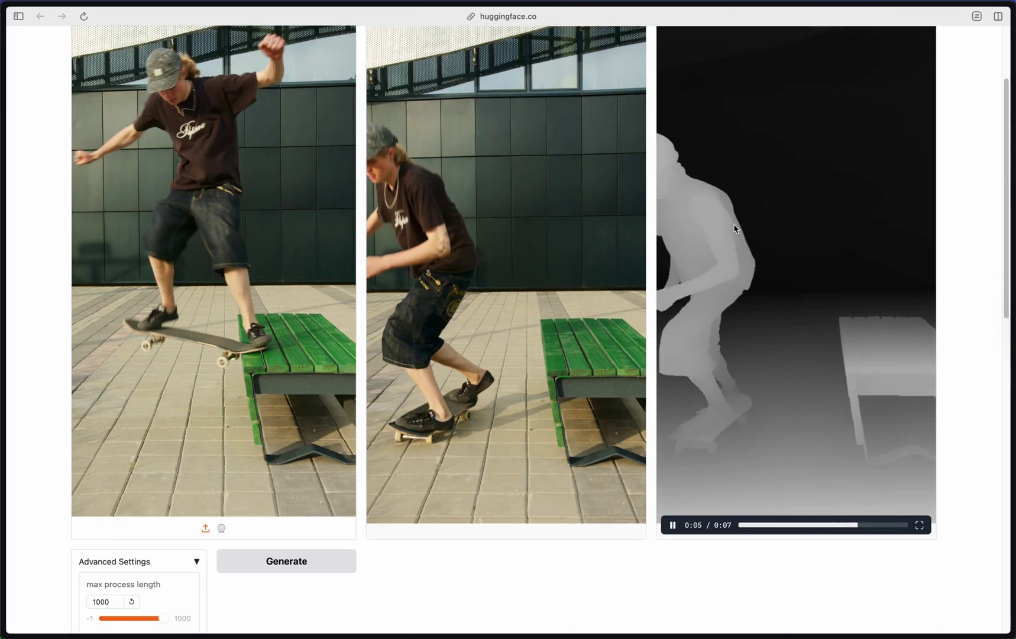
{"action": "scroll", "coordinate": [830, 188], "scroll_direction": "up", "scroll_amount": 3}
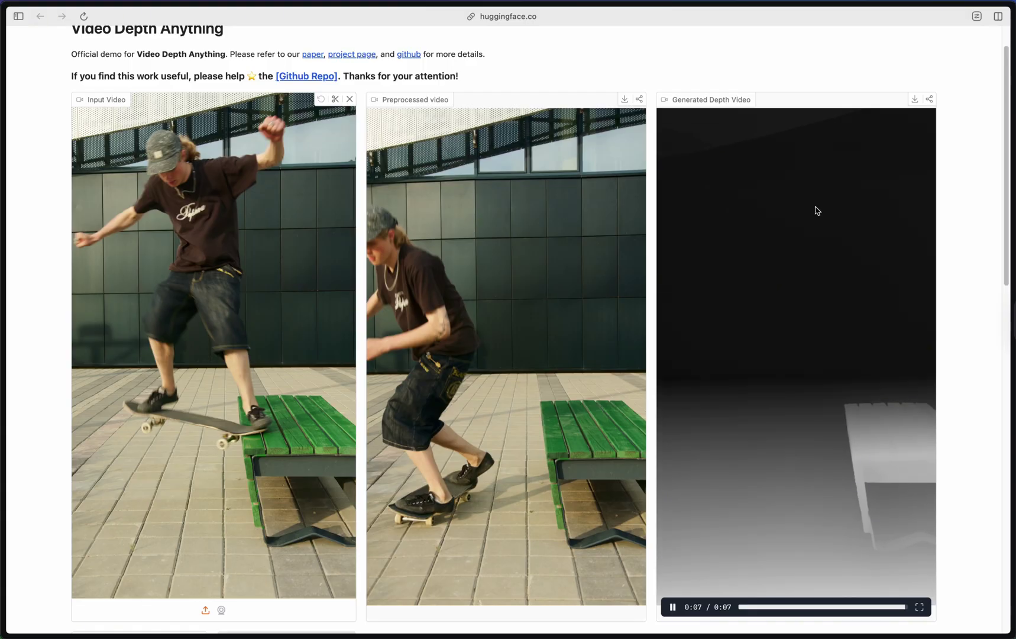
{"action": "scroll", "coordinate": [822, 233], "scroll_direction": "down", "scroll_amount": 1}
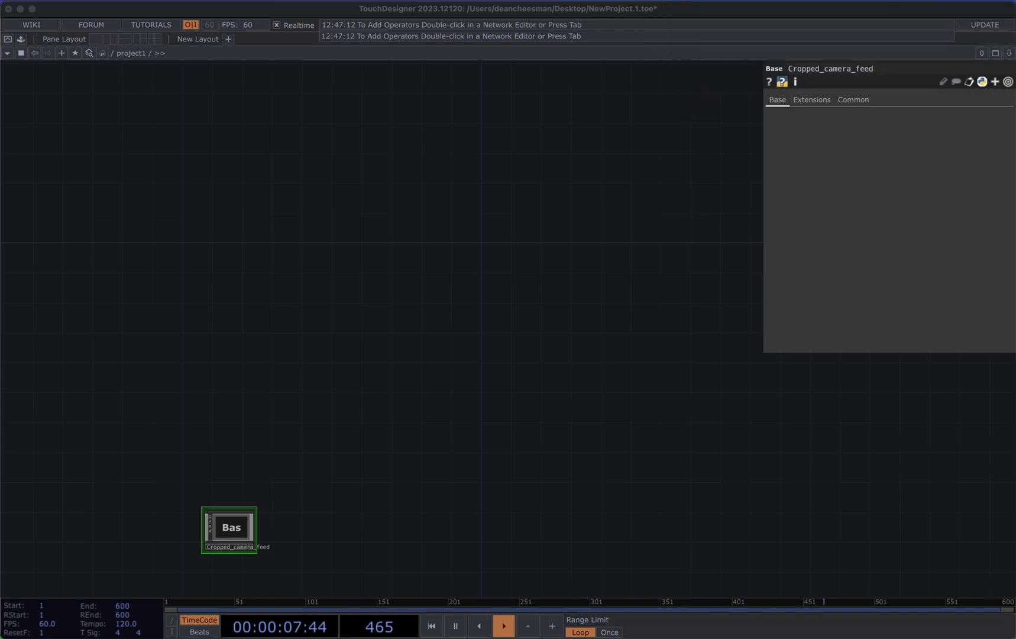
Switch to TouchDesigner and import the 4832033 _vis and _src videos as Movie File In nodes, aligning the source directly below the depth video
{"action": "left_click_drag", "start_coordinate": [133, 30], "coordinate": [331, 251]}
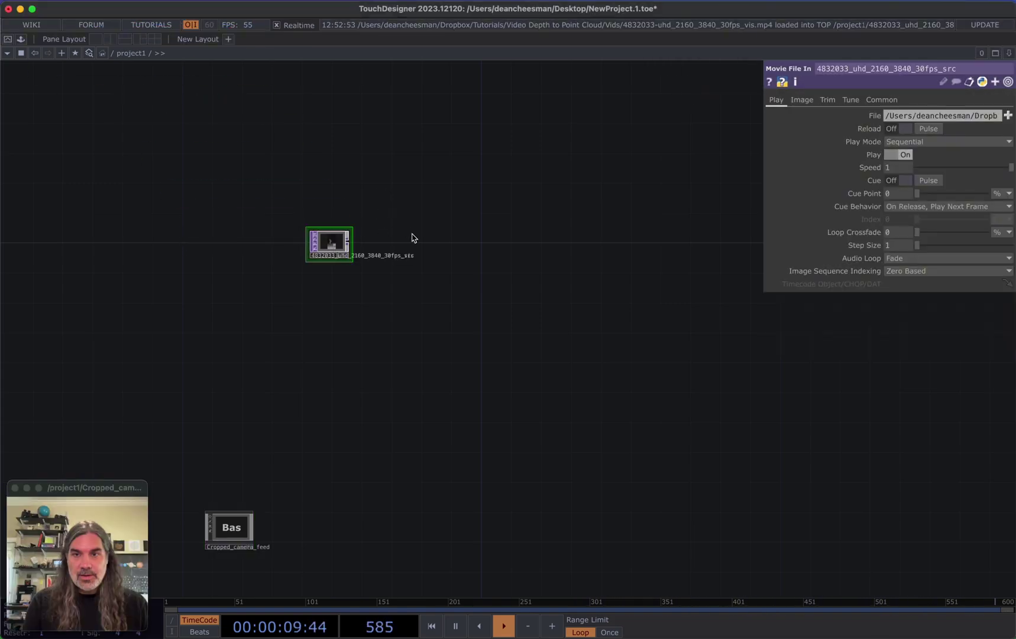
{"action": "middle_click_drag", "start_coordinate": [410, 231], "coordinate": [503, 227]}
{"action": "left_click_drag", "start_coordinate": [504, 227], "coordinate": [566, 238]}
{"action": "left_click_drag", "start_coordinate": [260, 339], "coordinate": [230, 182]}
{"action": "mouse_move", "coordinate": [209, 301]}
{"action": "left_mouse_down"}
{"action": "mouse_move", "coordinate": [147, 332]}
{"action": "mouse_move", "coordinate": [209, 299]}
{"action": "left_mouse_up"}
{"action": "scroll", "coordinate": [201, 193], "scroll_direction": "up", "scroll_amount": 5}
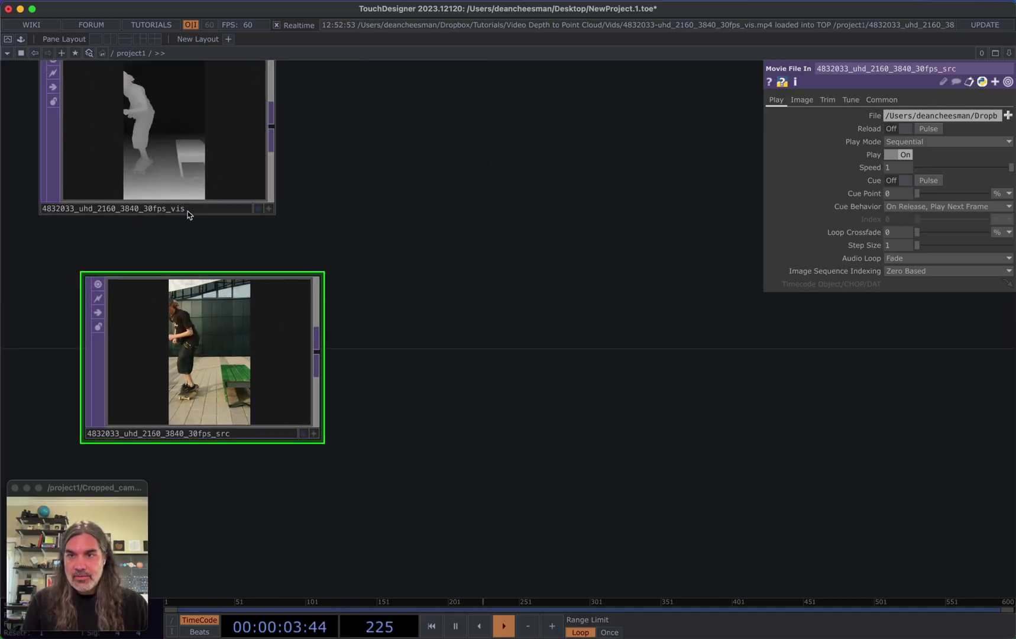
{"action": "left_click_drag", "start_coordinate": [255, 404], "coordinate": [209, 404]}
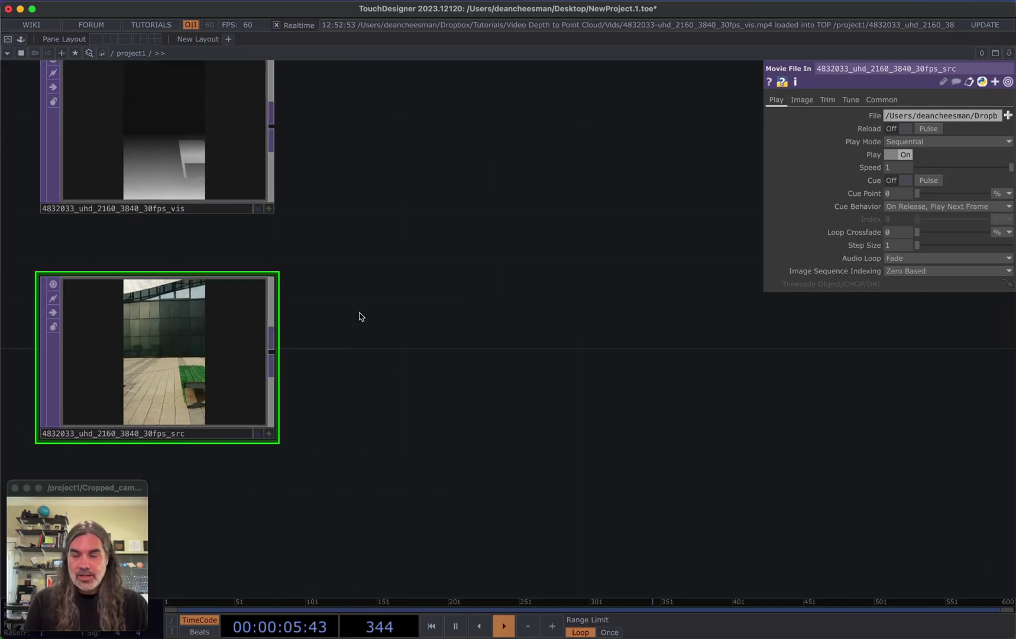
Move the source video node farther down to leave a wide gap below the depth video node
{"action": "middle_click_drag", "start_coordinate": [408, 263], "coordinate": [452, 315]}
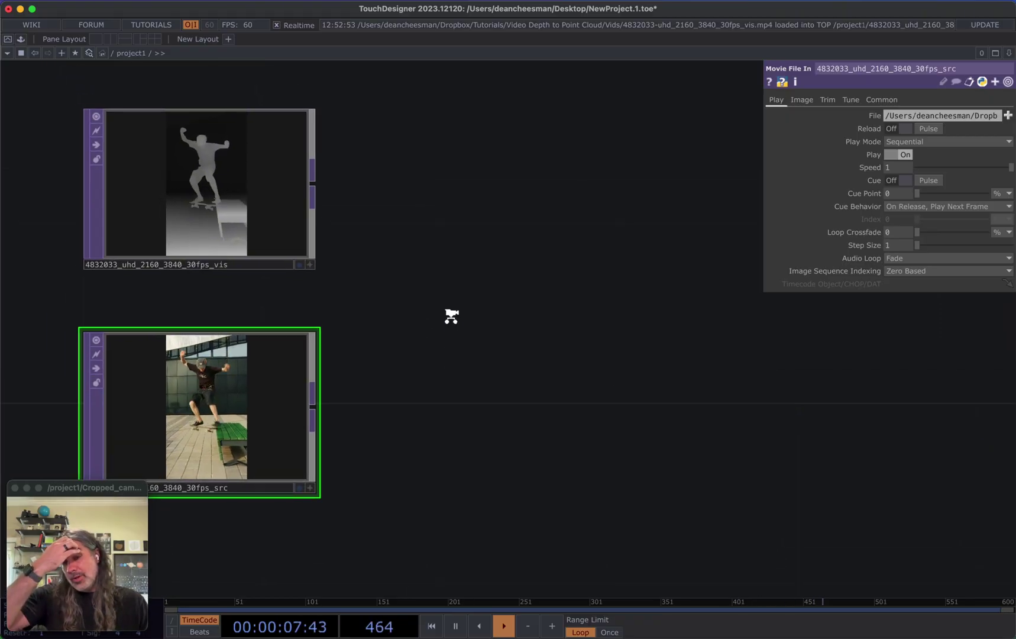
{"action": "scroll", "coordinate": [452, 320], "scroll_direction": "down", "scroll_amount": 3}
{"action": "scroll", "coordinate": [314, 352], "scroll_direction": "up", "scroll_amount": 2}
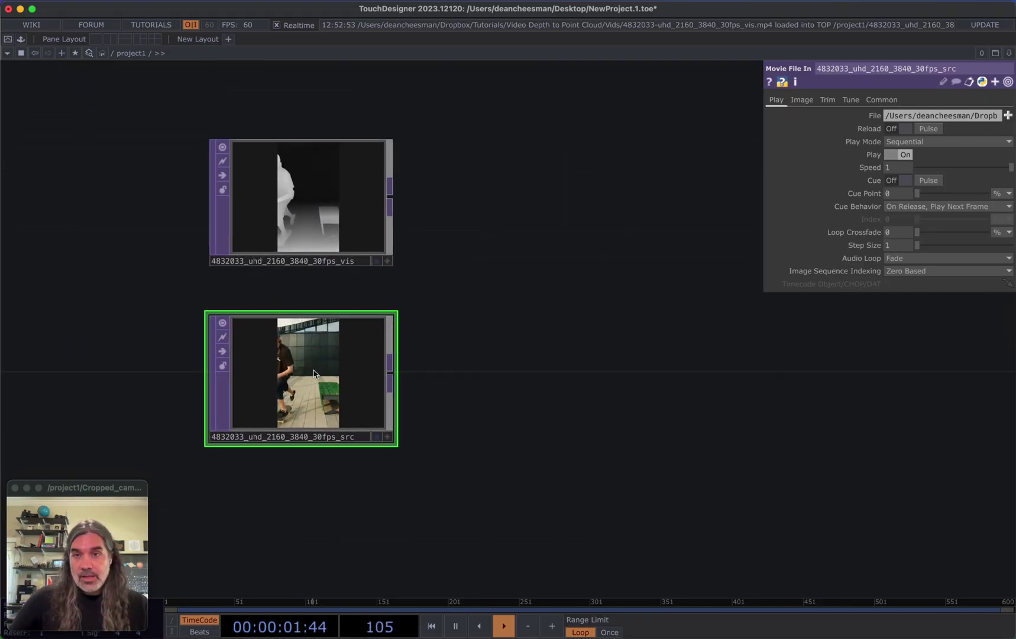
{"action": "left_click_drag", "start_coordinate": [361, 0], "coordinate": [467, 13]}
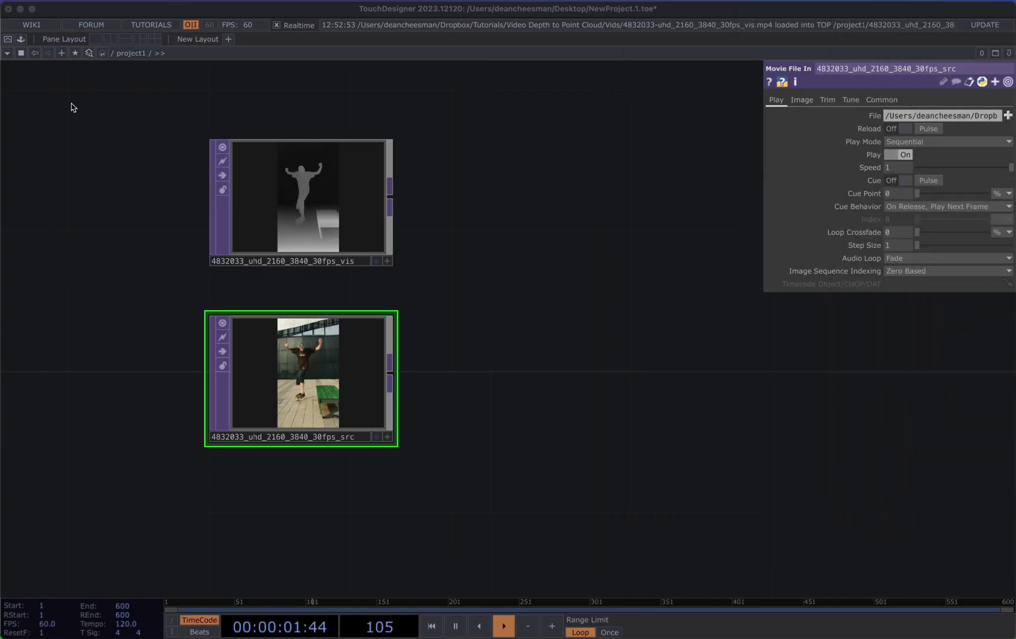
{"action": "left_click_drag", "start_coordinate": [546, 281], "coordinate": [631, 246]}
{"action": "scroll", "coordinate": [523, 324], "scroll_direction": "down", "scroll_amount": 2}
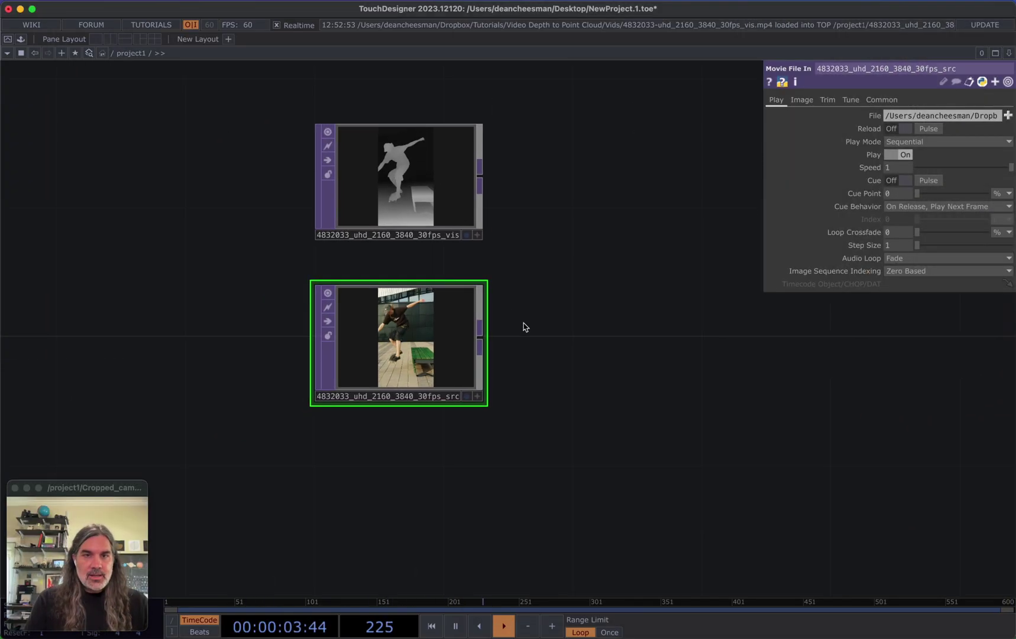
{"action": "left_click_drag", "start_coordinate": [431, 340], "coordinate": [431, 470]}
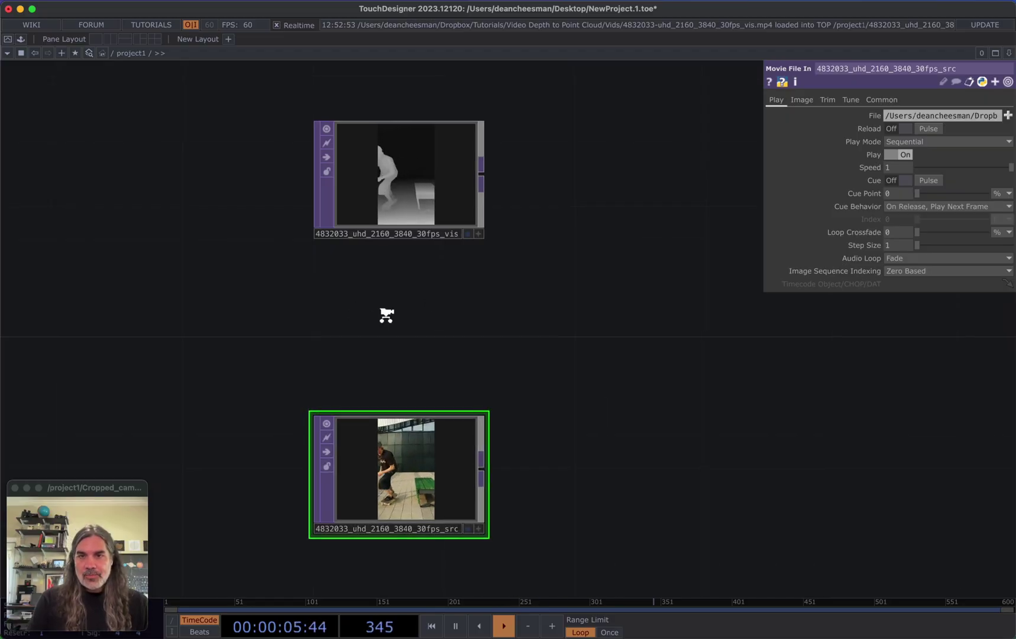
Set the source video's Play Mode to Timecode Object/CHOP/DAT
{"action": "scroll", "coordinate": [383, 324], "scroll_direction": "up", "scroll_amount": 2}
{"action": "scroll", "coordinate": [398, 309], "scroll_direction": "down", "scroll_amount": 1}
{"action": "scroll", "coordinate": [397, 308], "scroll_direction": "down", "scroll_amount": 2}
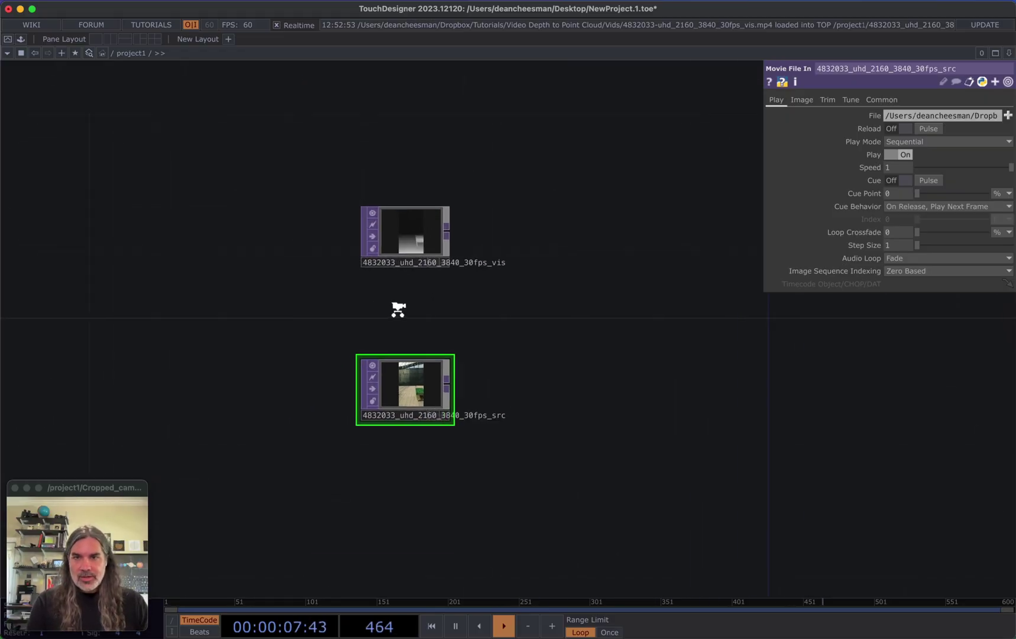
{"action": "scroll", "coordinate": [399, 312], "scroll_direction": "up", "scroll_amount": 2}
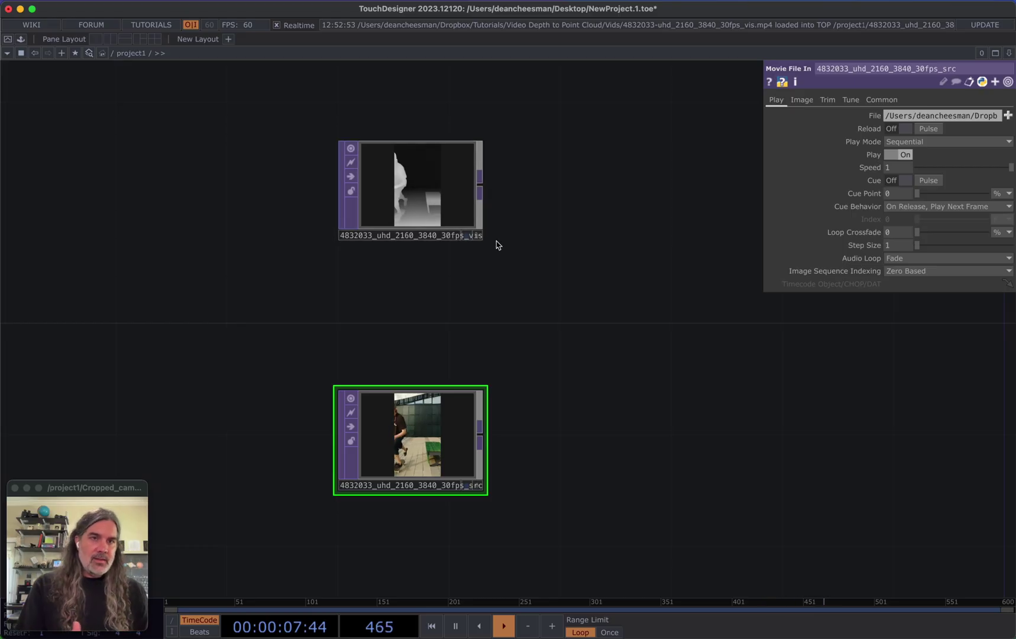
{"action": "scroll", "coordinate": [530, 276], "scroll_direction": "up", "scroll_amount": 1}
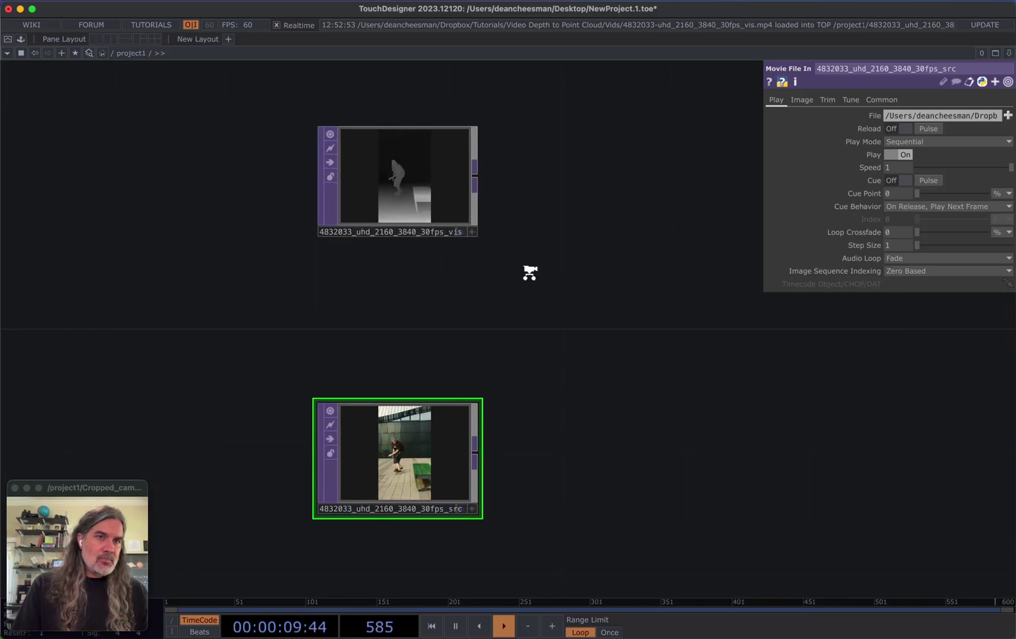
{"action": "left_click", "coordinate": [440, 150]}
{"action": "scroll", "coordinate": [426, 290], "scroll_direction": "left", "scroll_amount": 3}
{"action": "left_click", "coordinate": [473, 414]}
{"action": "left_click", "coordinate": [923, 141]}
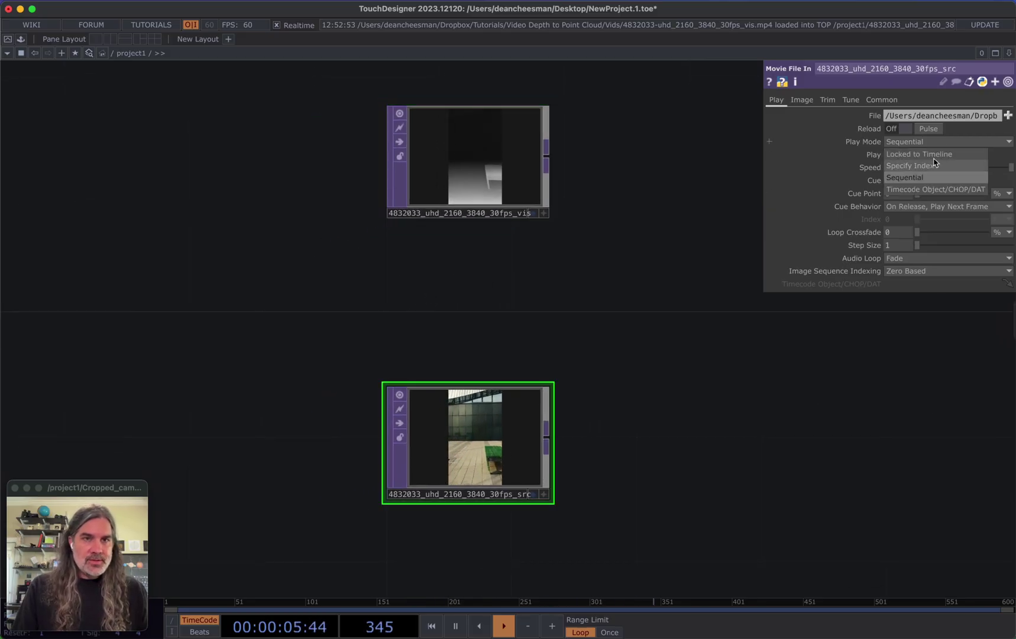
{"action": "left_click", "coordinate": [932, 189]}
Add a Timecode CHOP to the network beside the two video nodes, midway between their heights
{"action": "key", "text": "Tab"}
{"action": "left_click", "coordinate": [85, 156]}
{"action": "type", "text": "t"}
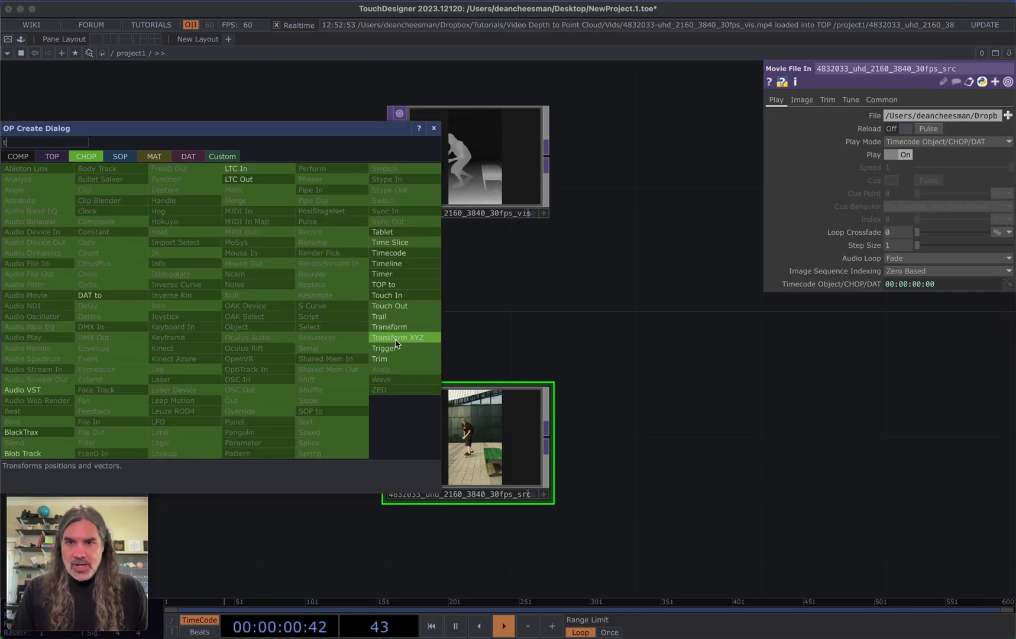
{"action": "left_click", "coordinate": [390, 253]}
{"action": "left_click", "coordinate": [265, 317]}
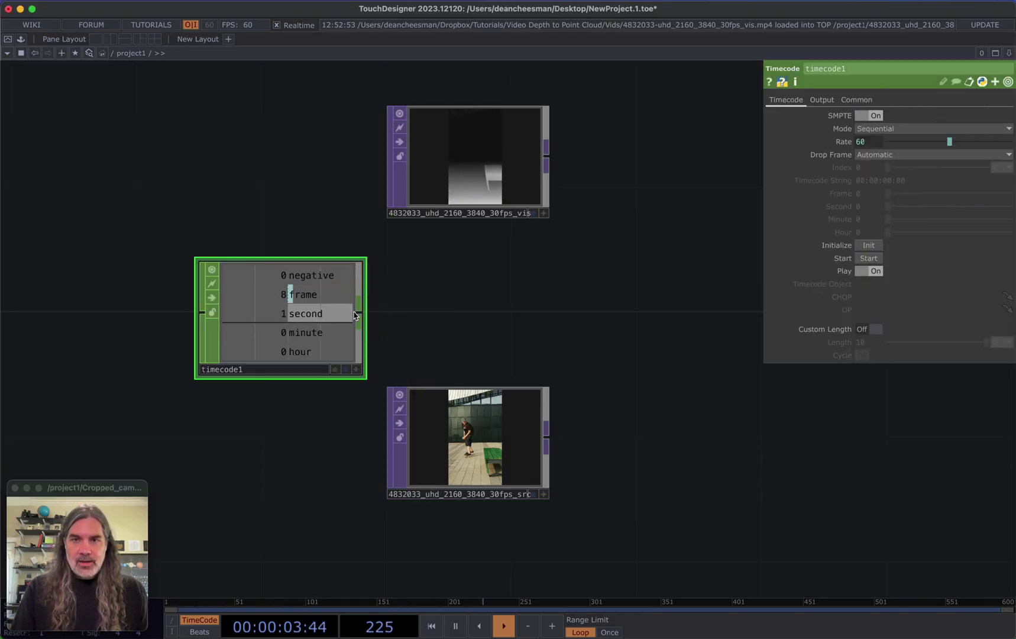
Set the Timecode CHOP's Mode to OP Reference with the depth video node as its OP, and shift the CHOP away from the videos
{"action": "left_click", "coordinate": [910, 129]}
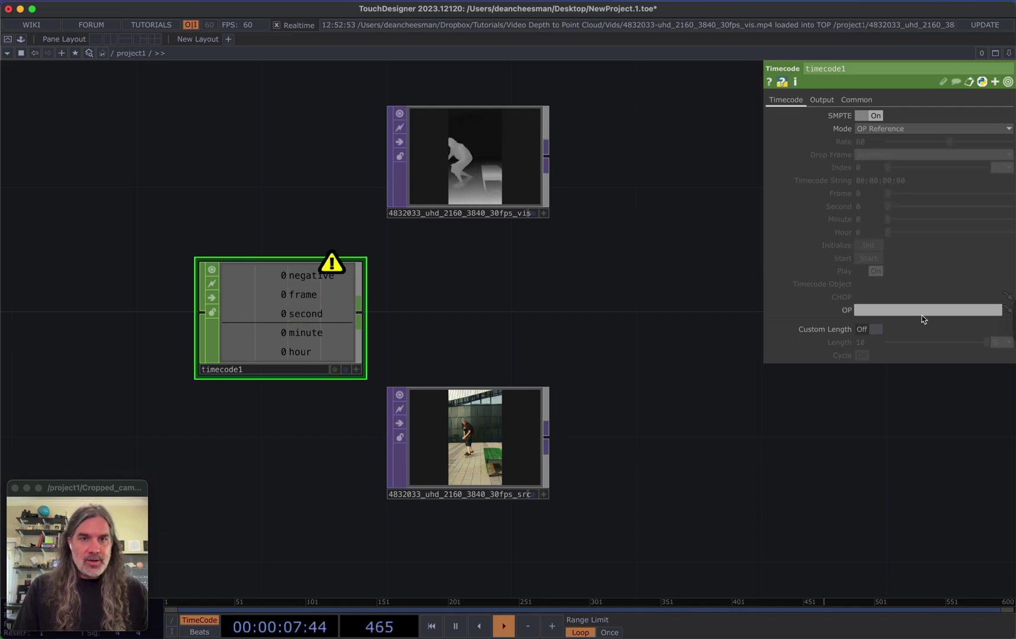
{"action": "left_click_drag", "start_coordinate": [281, 318], "coordinate": [250, 286]}
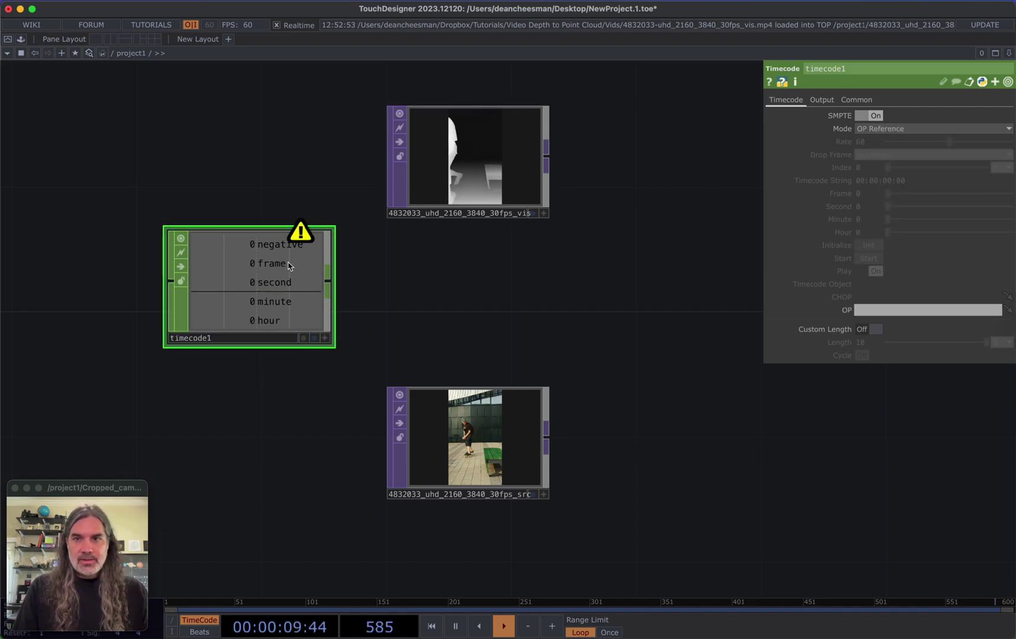
{"action": "left_click_drag", "start_coordinate": [466, 171], "coordinate": [889, 310]}
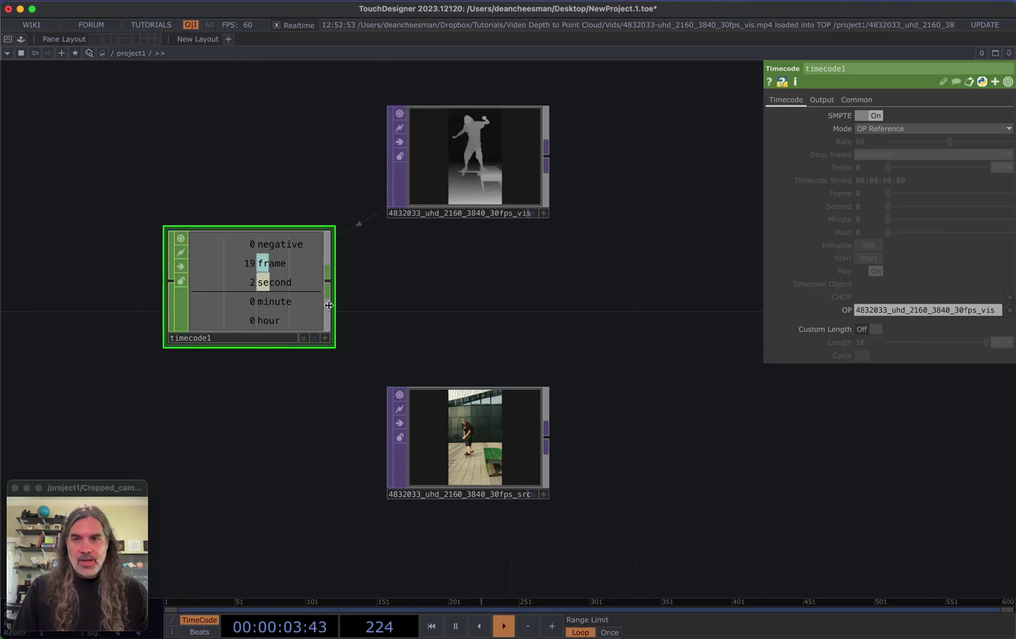
Assign timecode1 as the source video's Timecode Object/CHOP/DAT, and select the depth video node
{"action": "left_click", "coordinate": [507, 452]}
{"action": "left_click_drag", "start_coordinate": [271, 285], "coordinate": [926, 287]}
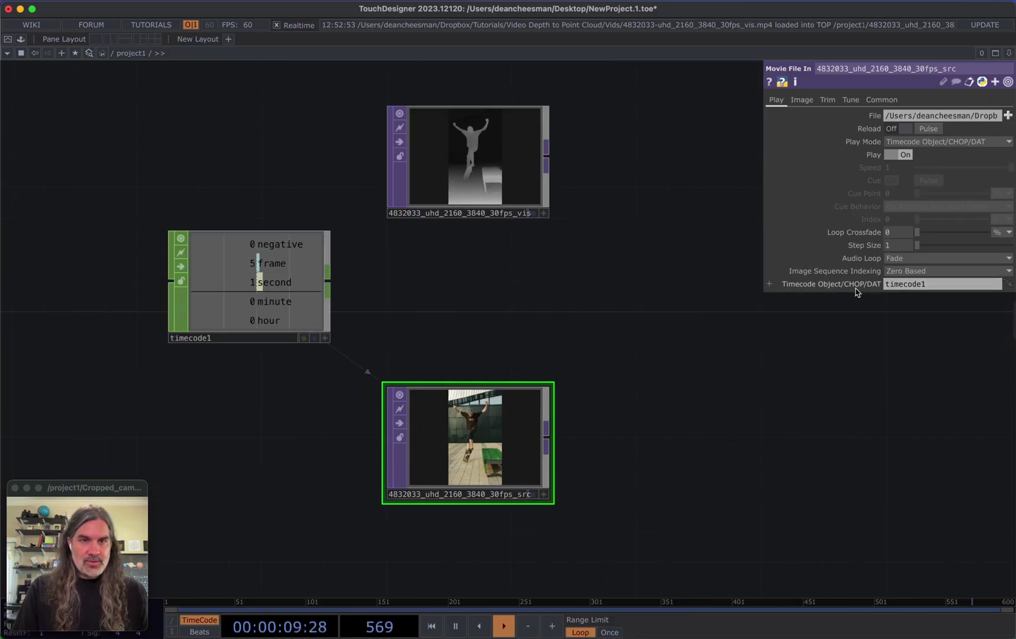
{"action": "left_click", "coordinate": [467, 178]}
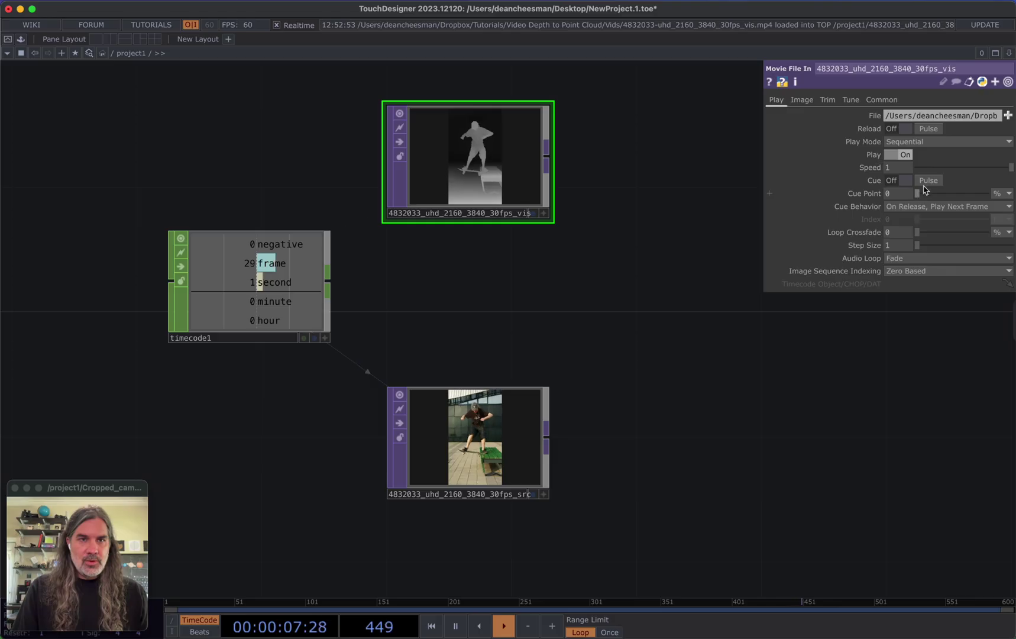
{"action": "left_click_drag", "start_coordinate": [500, 309], "coordinate": [468, 309]}
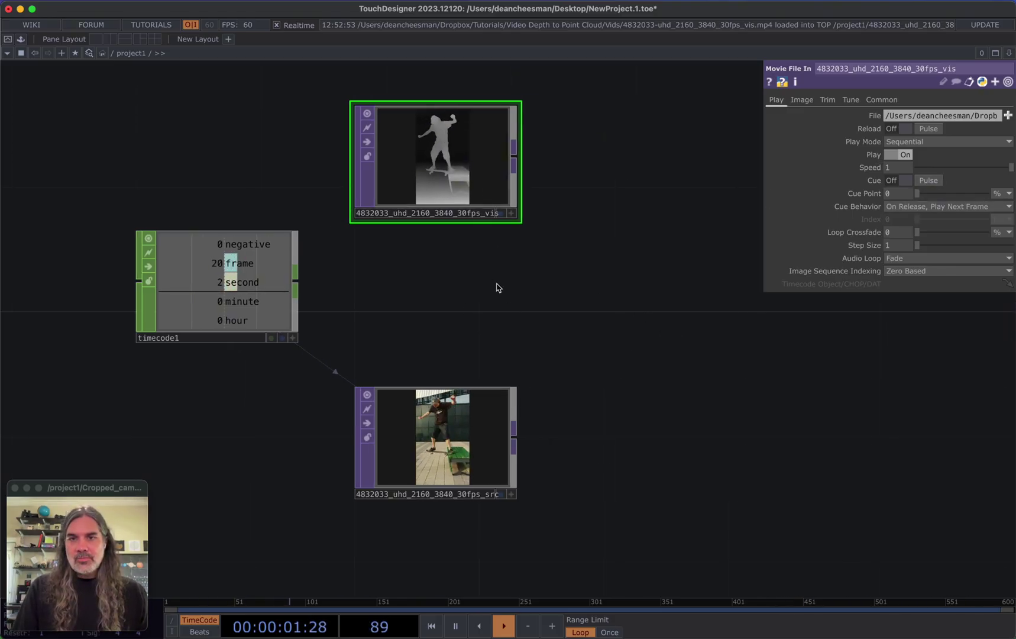
{"action": "left_click", "coordinate": [267, 366]}
{"action": "left_click_drag", "start_coordinate": [300, 345], "coordinate": [329, 339]}
{"action": "key", "text": "super+z"}
Add a Null TOP after the depth video node and rename it depth
{"action": "left_click_drag", "start_coordinate": [486, 348], "coordinate": [464, 348]}
{"action": "scroll", "coordinate": [464, 348], "scroll_direction": "down", "scroll_amount": 2}
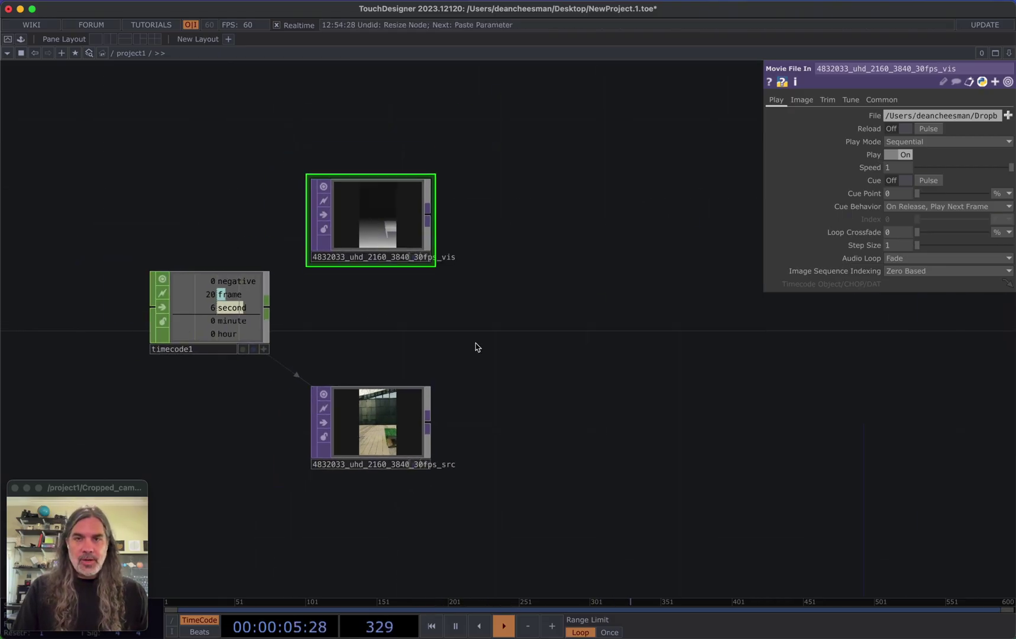
{"action": "scroll", "coordinate": [483, 311], "scroll_direction": "up", "scroll_amount": 2}
{"action": "left_click_drag", "start_coordinate": [483, 311], "coordinate": [411, 313]}
{"action": "scroll", "coordinate": [410, 313], "scroll_direction": "down", "scroll_amount": 5}
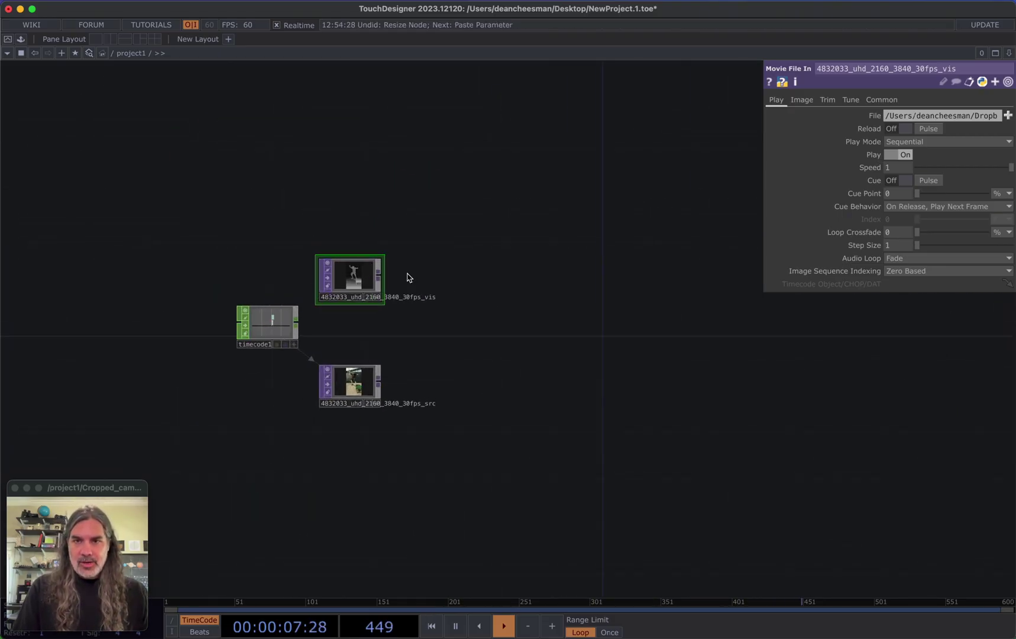
{"action": "key", "text": "Tab"}
{"action": "type", "text": "nu"}
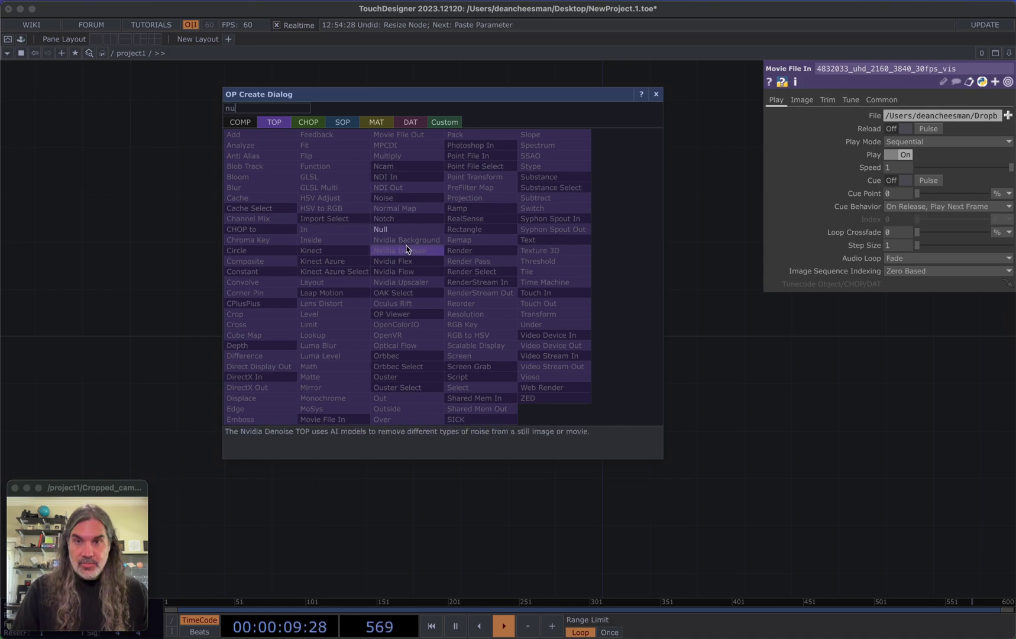
{"action": "left_click", "coordinate": [402, 230]}
{"action": "left_click", "coordinate": [466, 296]}
{"action": "scroll", "coordinate": [466, 296], "scroll_direction": "up", "scroll_amount": 2}
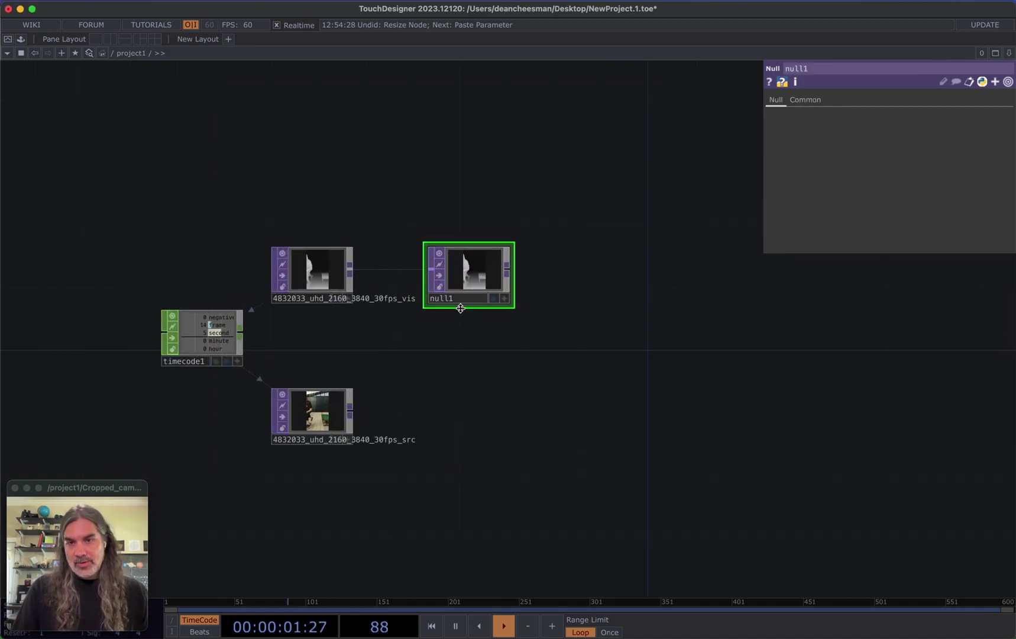
{"action": "type", "text": "depth"}
{"action": "key", "text": "Return"}
Connect a new Null TOP to the source video's output and rename it video
{"action": "left_click", "coordinate": [349, 407]}
{"action": "left_click", "coordinate": [439, 412]}
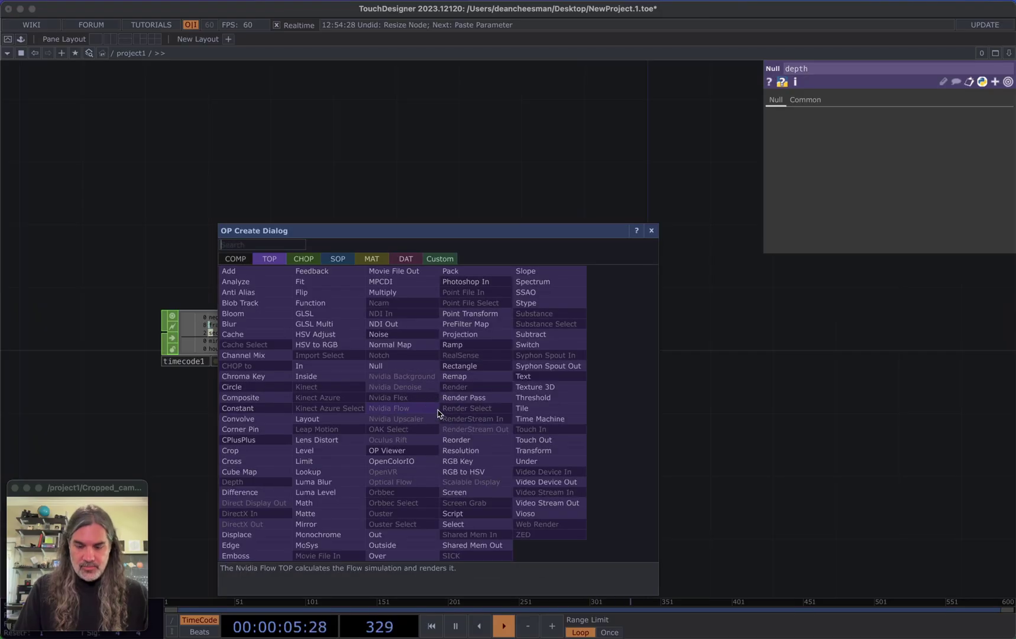
{"action": "left_click", "coordinate": [400, 374]}
{"action": "left_click", "coordinate": [465, 435]}
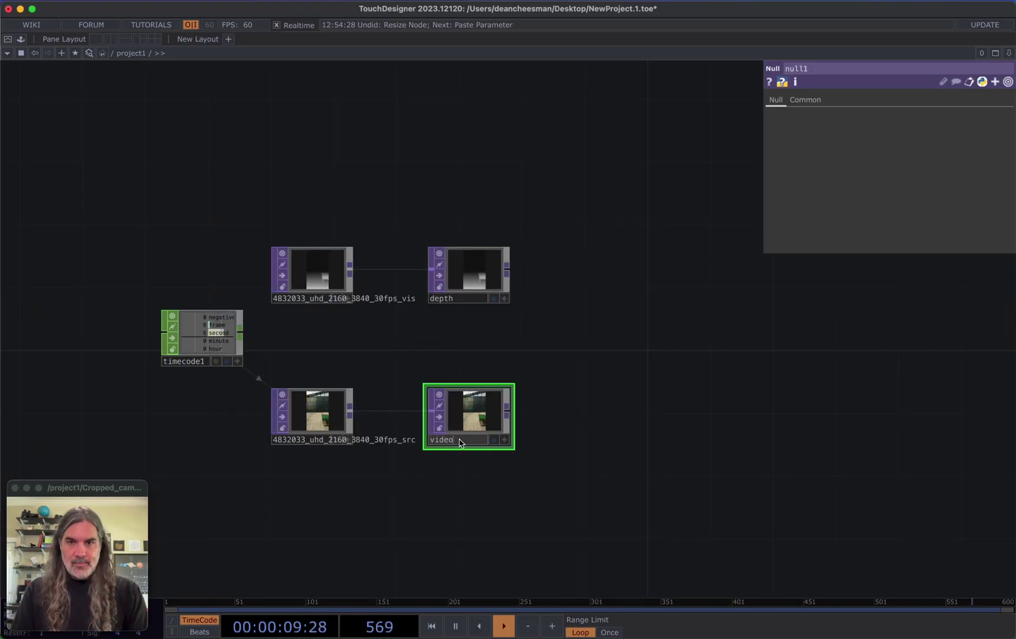
Move the source video and its Null up closer to the depth row, and shift all the nodes to the left
{"action": "left_click_drag", "start_coordinate": [562, 489], "coordinate": [334, 407]}
{"action": "left_click_drag", "start_coordinate": [315, 409], "coordinate": [315, 363]}
{"action": "left_click_drag", "start_coordinate": [617, 195], "coordinate": [188, 368]}
{"action": "left_click_drag", "start_coordinate": [277, 363], "coordinate": [152, 363]}
{"action": "left_click", "coordinate": [343, 432]}
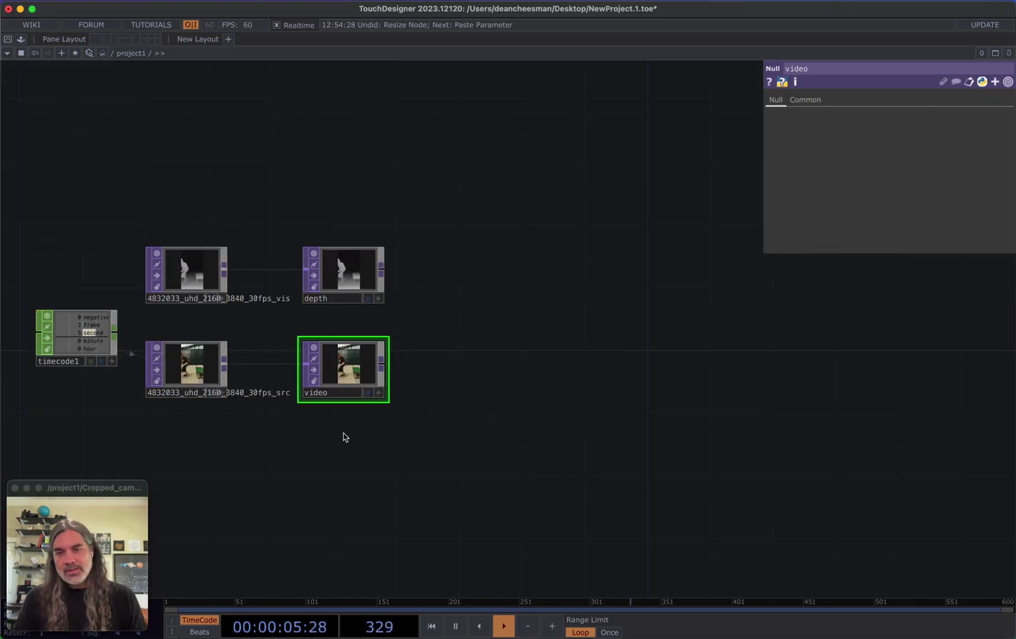
Move the depth video and its Null well above the source video row to free space between them
{"action": "scroll", "coordinate": [384, 327], "scroll_direction": "up", "scroll_amount": 5}
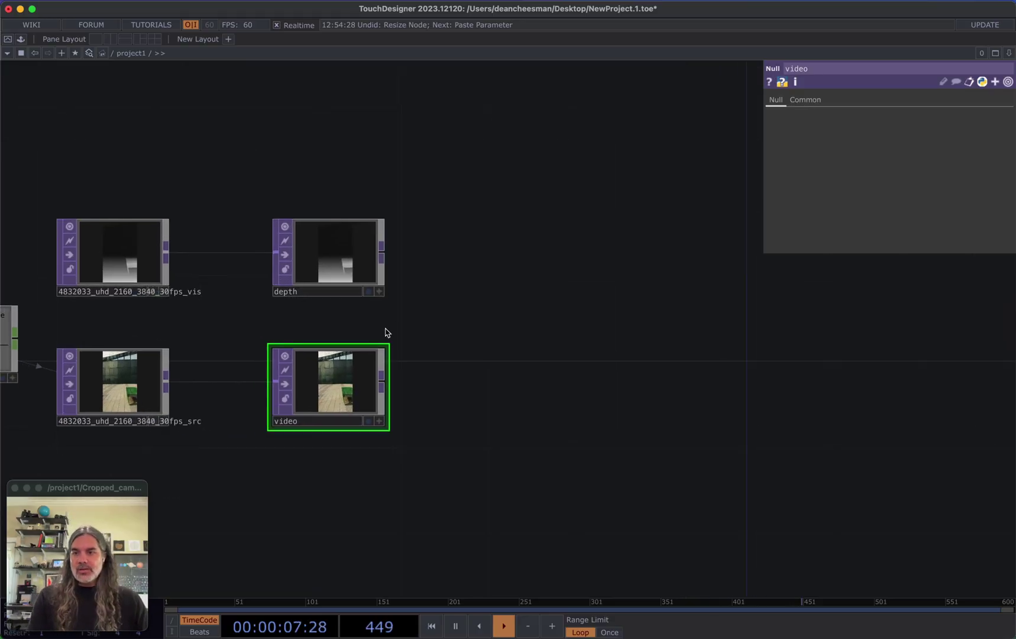
{"action": "scroll", "coordinate": [387, 332], "scroll_direction": "up", "scroll_amount": 1}
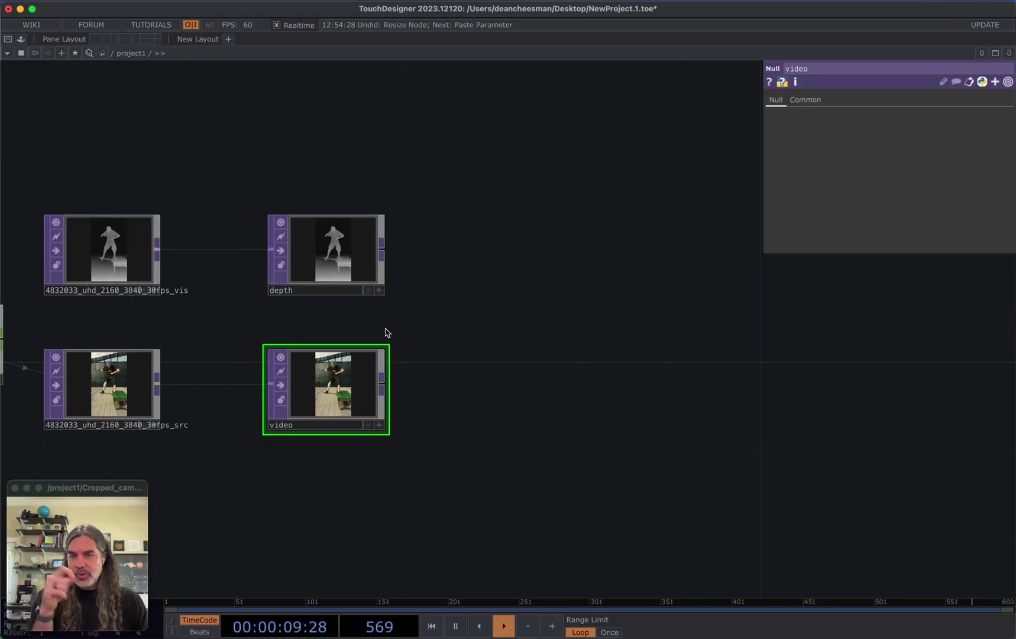
{"action": "scroll", "coordinate": [325, 305], "scroll_direction": "up", "scroll_amount": 3}
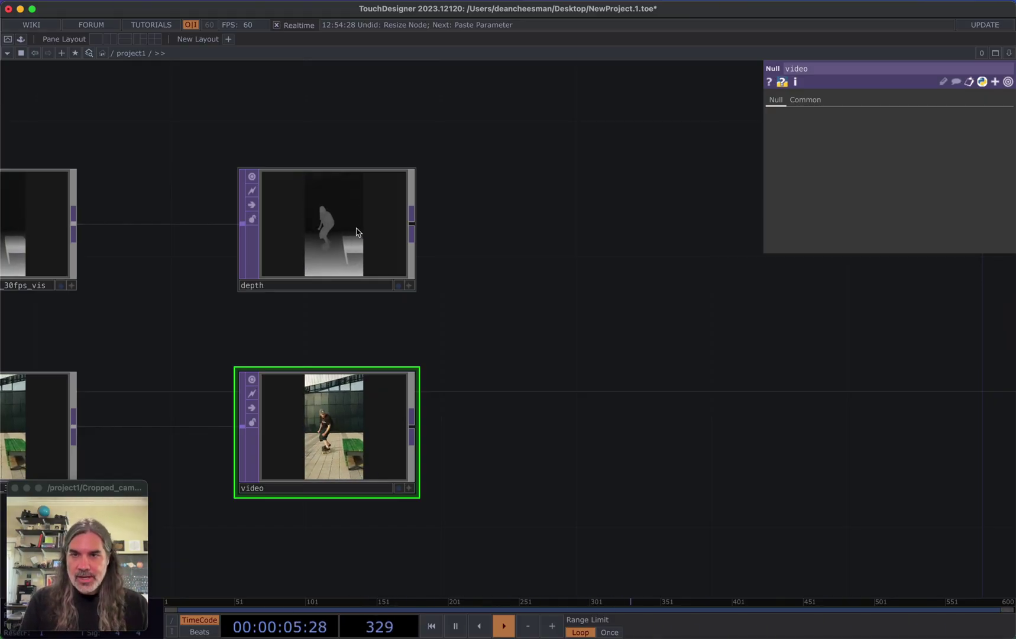
{"action": "left_click_drag", "start_coordinate": [513, 204], "coordinate": [589, 299]}
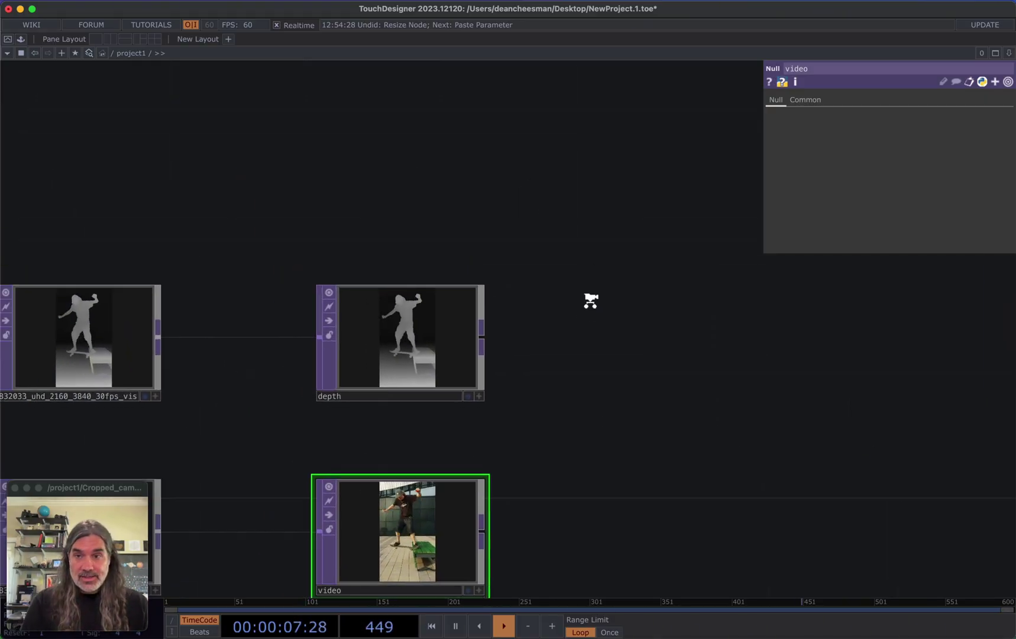
{"action": "scroll", "coordinate": [589, 278], "scroll_direction": "down", "scroll_amount": 3}
{"action": "left_click", "coordinate": [307, 329]}
{"action": "left_click_drag", "start_coordinate": [307, 328], "coordinate": [307, 190]}
Add a GLSL TOP fed by the depth Null and place it beside that Null
{"action": "left_click_drag", "start_coordinate": [515, 237], "coordinate": [429, 299]}
{"action": "scroll", "coordinate": [429, 299], "scroll_direction": "up", "scroll_amount": 3}
{"action": "left_click_drag", "start_coordinate": [437, 254], "coordinate": [420, 274]}
{"action": "scroll", "coordinate": [411, 282], "scroll_direction": "up", "scroll_amount": 2}
{"action": "left_click", "coordinate": [368, 290]}
{"action": "left_click", "coordinate": [452, 278]}
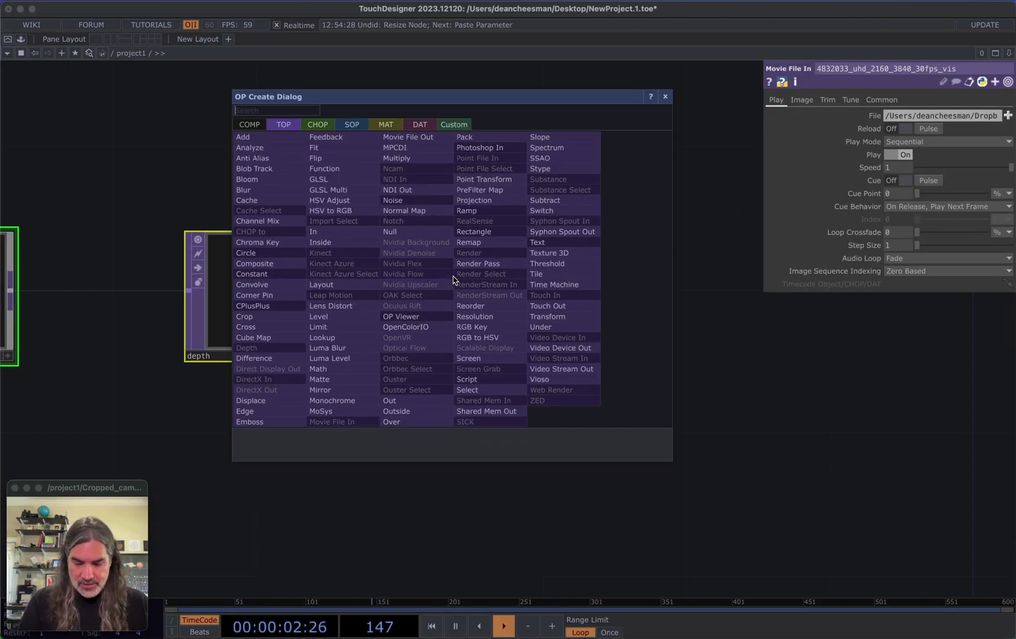
{"action": "left_click", "coordinate": [322, 180]}
{"action": "left_click", "coordinate": [522, 290]}
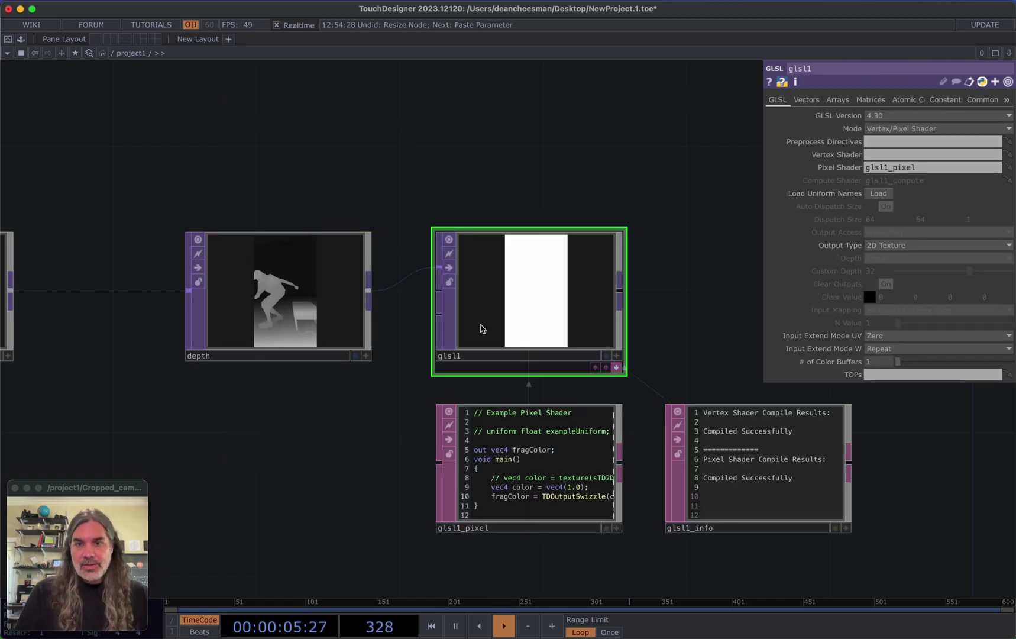
Edit the color assignment in the glsl1_pixel shader to read vec4(vUV.st, 0, 1.0) and apply the code
{"action": "scroll", "coordinate": [362, 466], "scroll_direction": "up", "scroll_amount": 3}
{"action": "left_click_drag", "start_coordinate": [361, 467], "coordinate": [206, 455]}
{"action": "scroll", "coordinate": [252, 450], "scroll_direction": "up", "scroll_amount": 1}
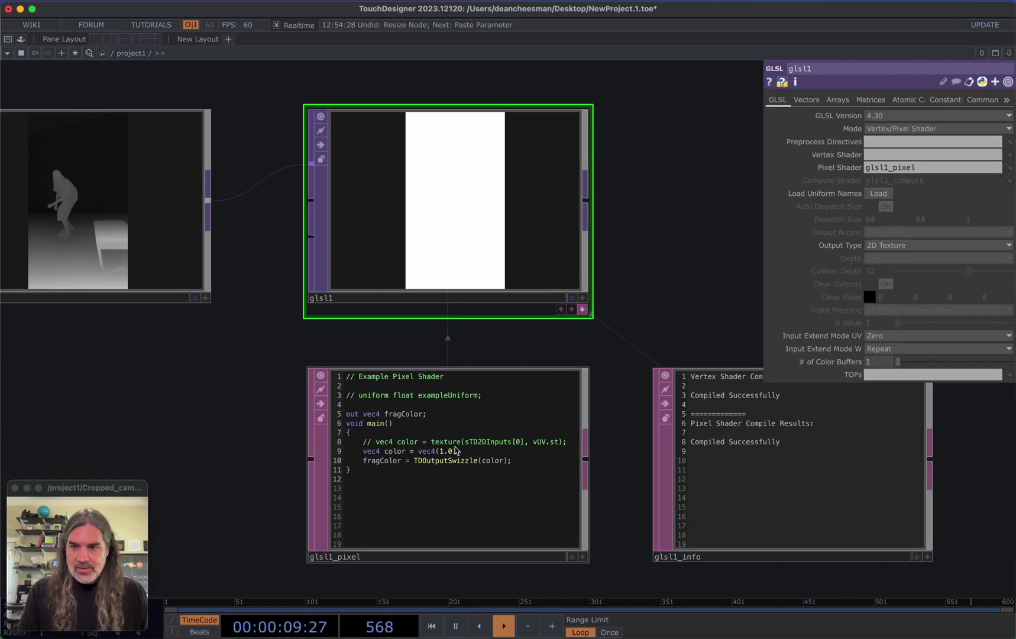
{"action": "left_click", "coordinate": [390, 450]}
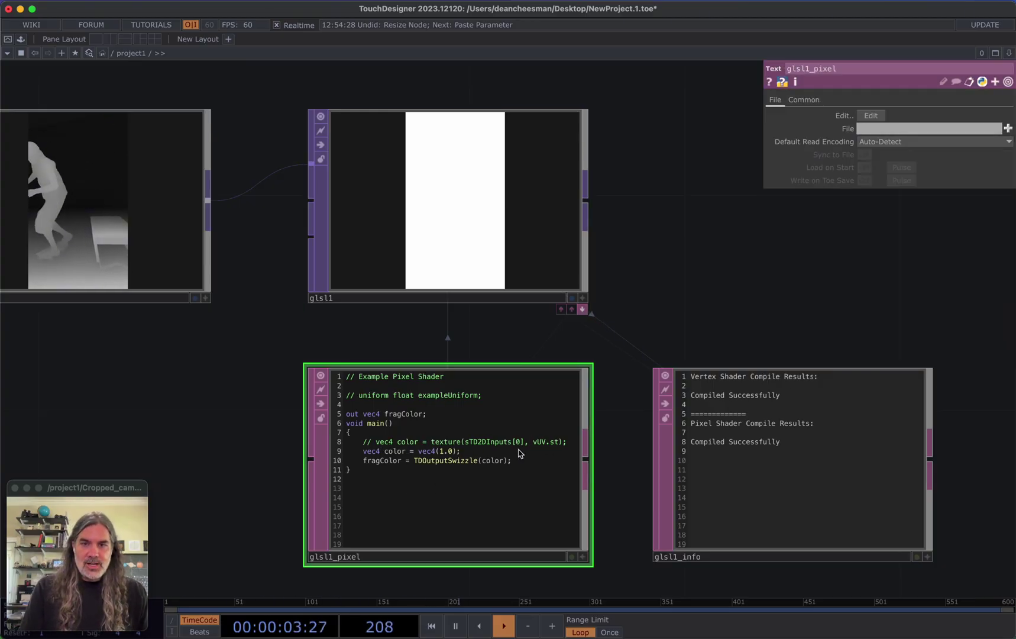
{"action": "scroll", "coordinate": [436, 462], "scroll_direction": "up", "scroll_amount": 3}
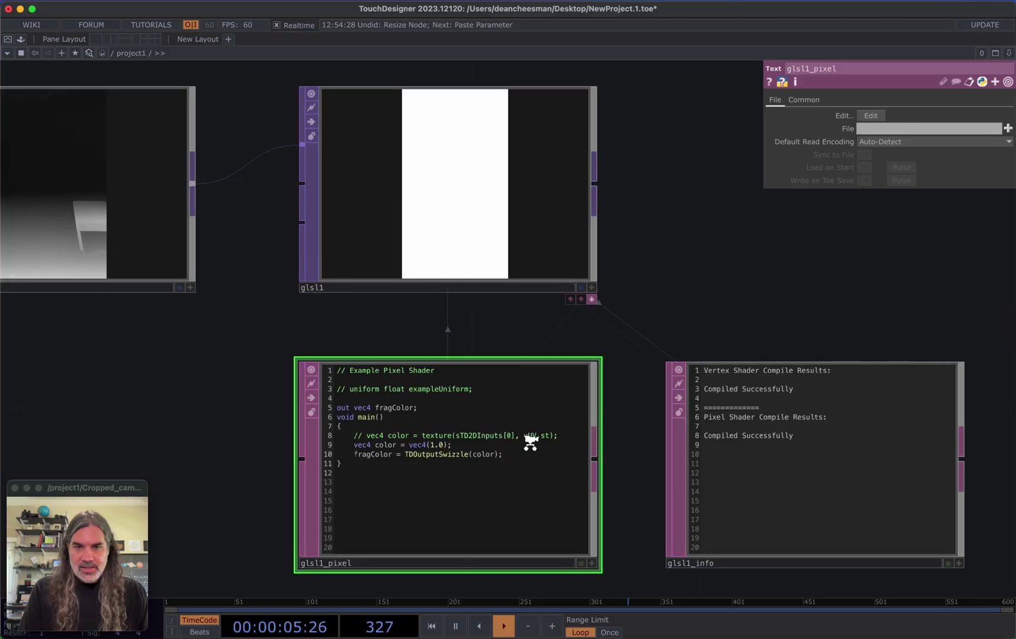
{"action": "key", "text": "a"}
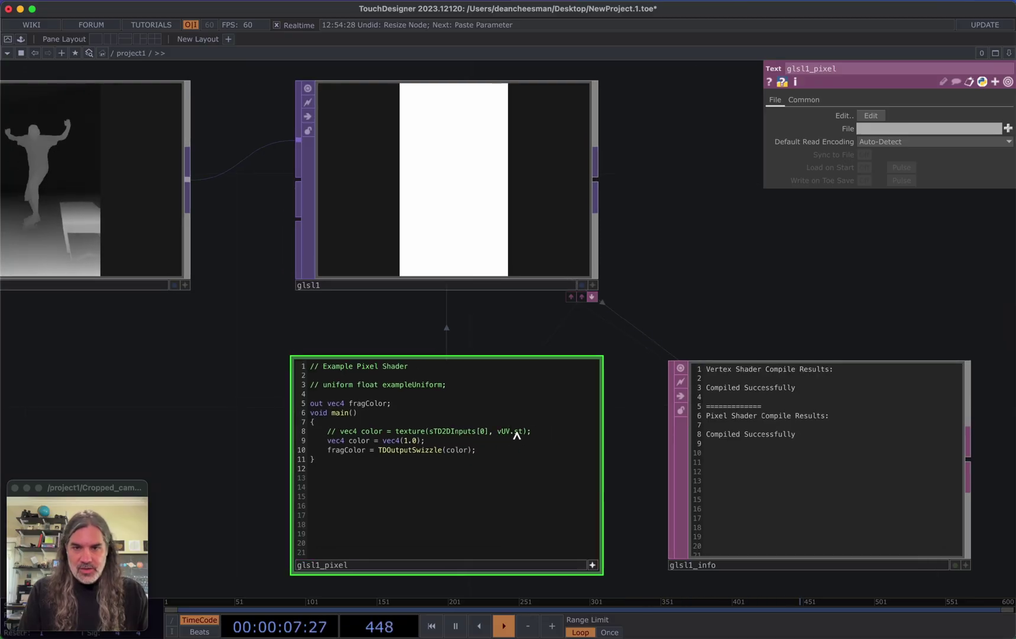
{"action": "left_click_drag", "start_coordinate": [522, 433], "coordinate": [497, 433]}
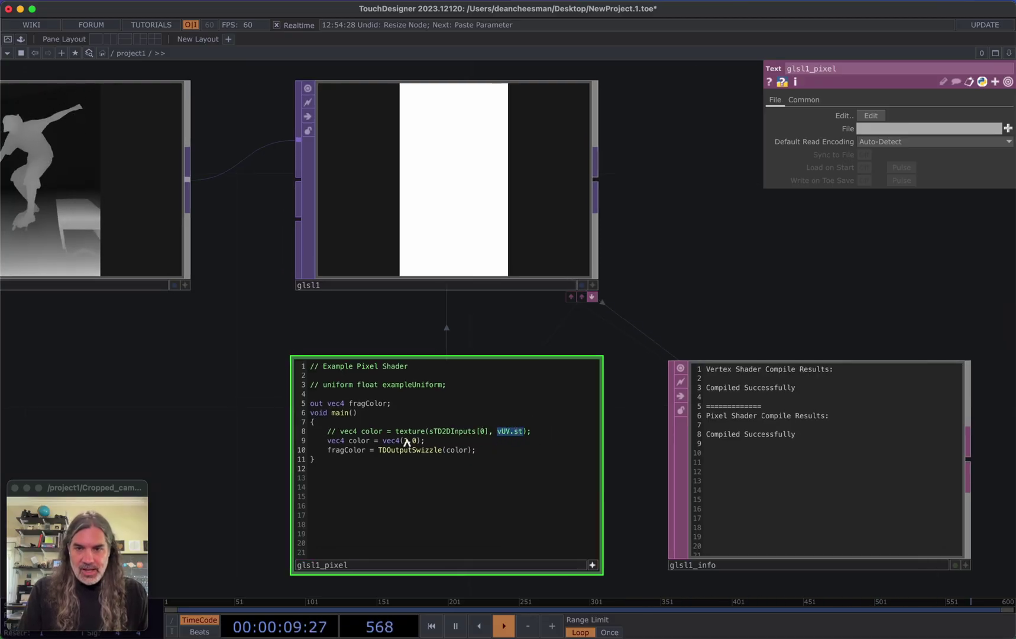
{"action": "type", "text": "vUV.st"}
{"action": "type", "text": ", "}
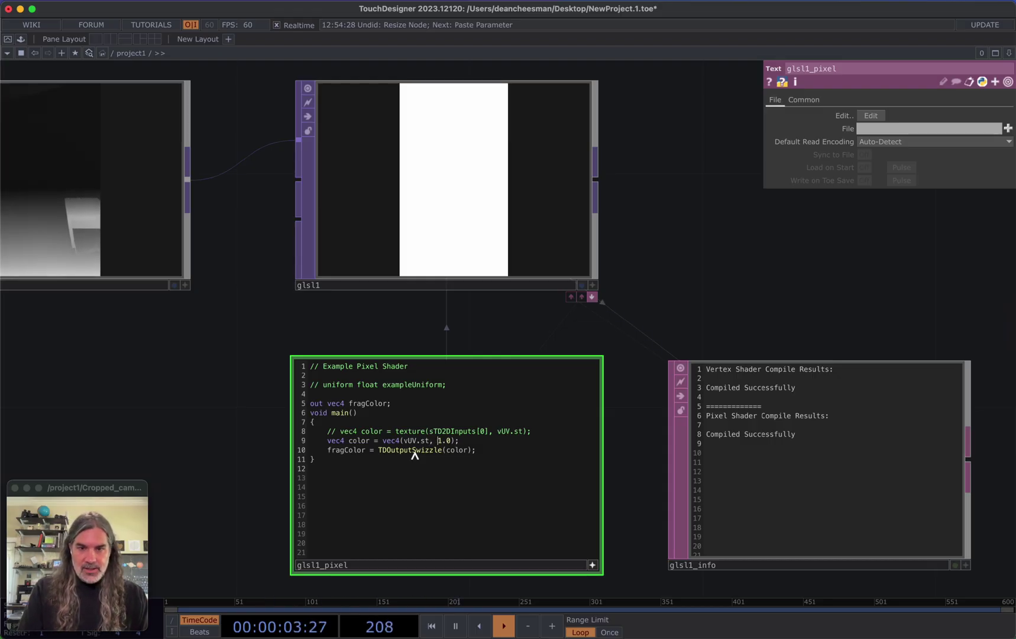
{"action": "type", "text": "0,"}
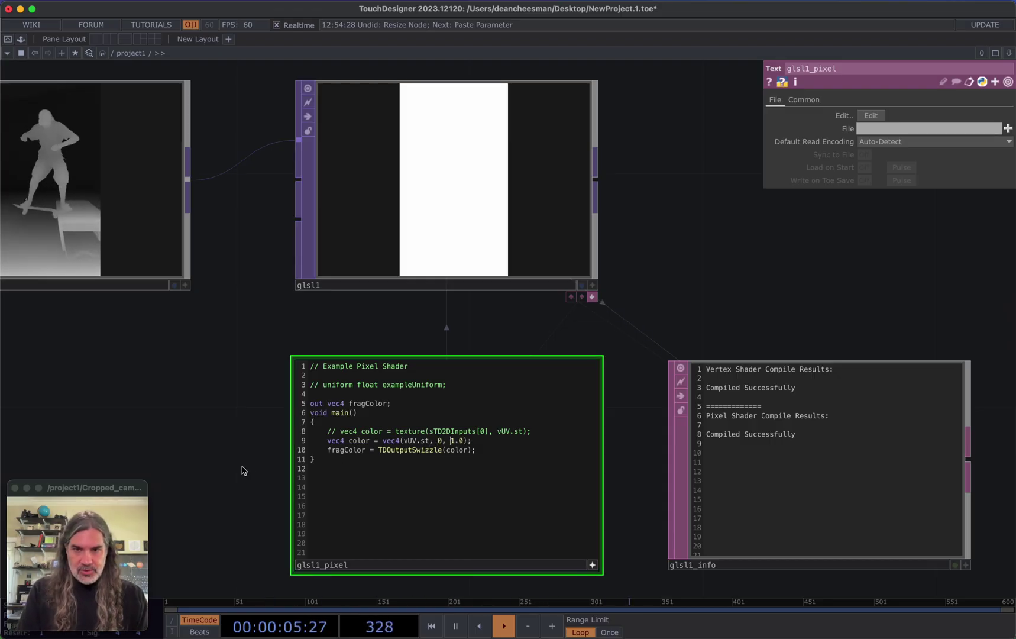
{"action": "left_click", "coordinate": [209, 408]}
{"action": "left_click_drag", "start_coordinate": [198, 375], "coordinate": [290, 387]}
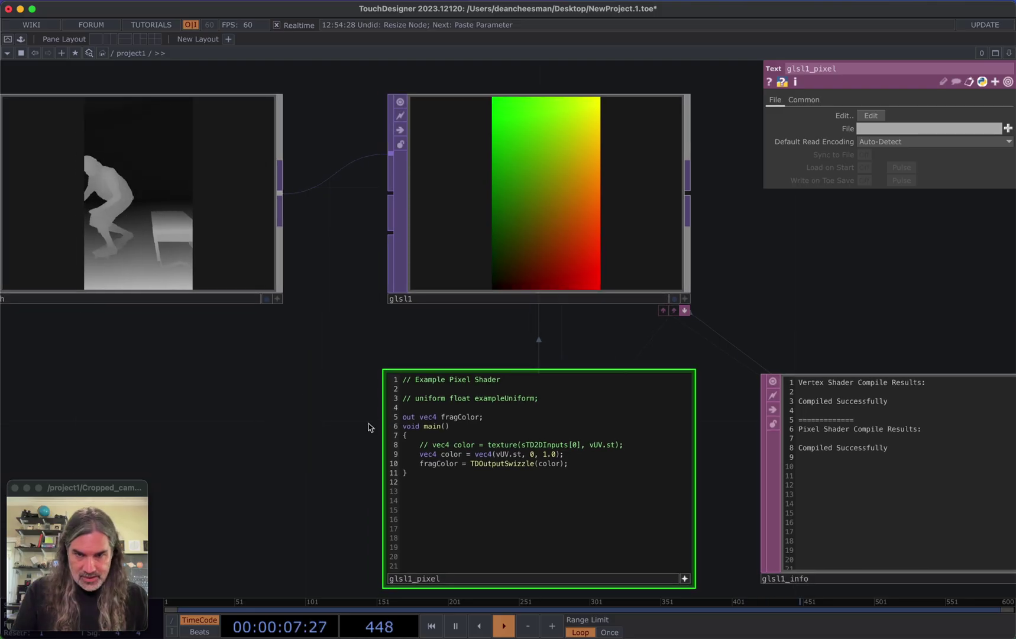
Replace vUV.st with vUV.rg in the shader's vec4 color assignment and apply the code
{"action": "left_click", "coordinate": [513, 191]}
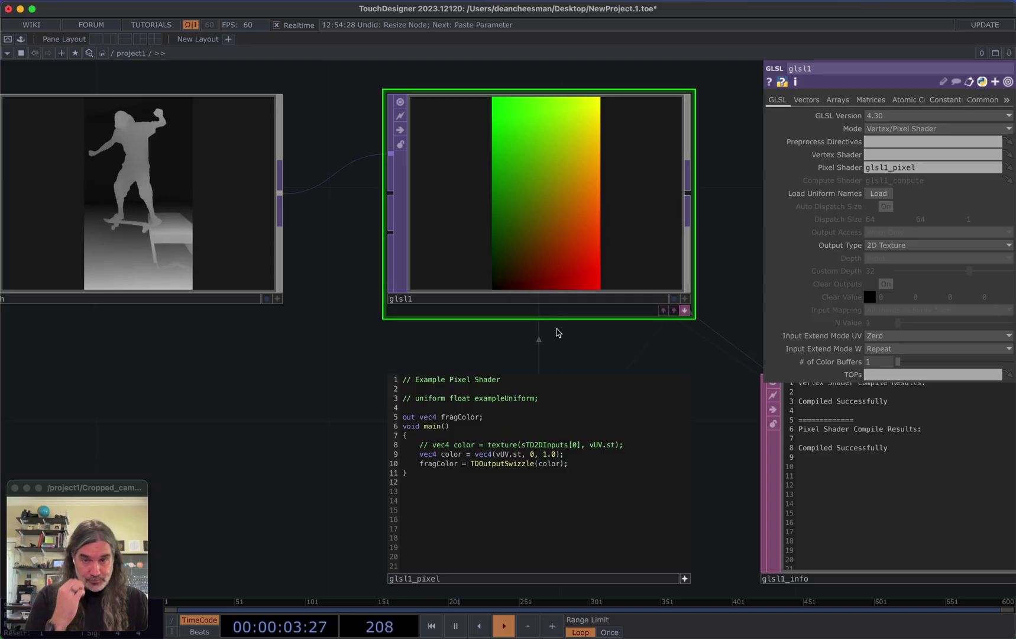
{"action": "left_click", "coordinate": [301, 420]}
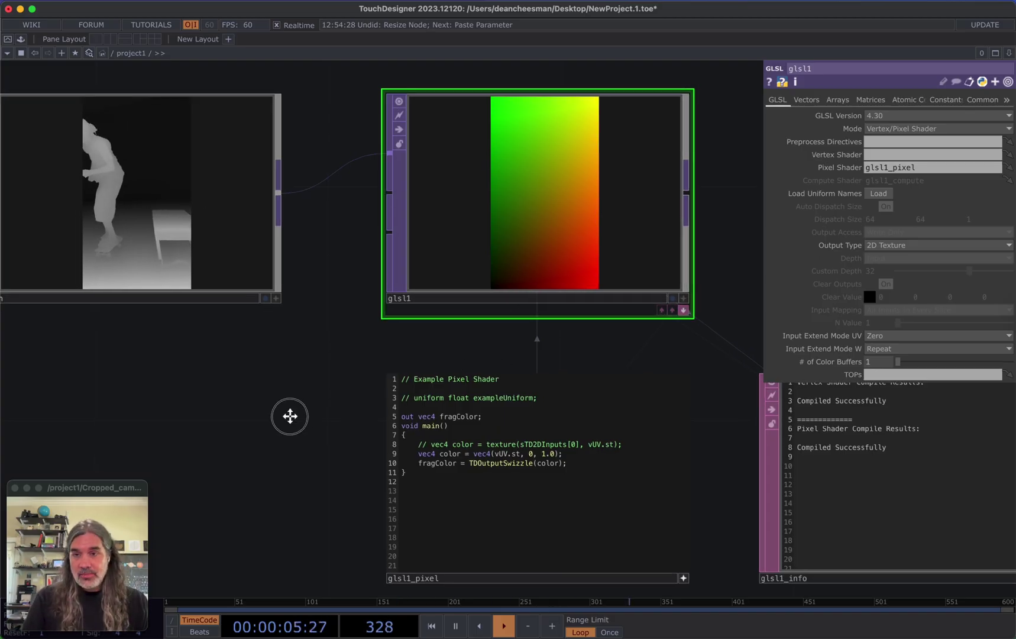
{"action": "scroll", "coordinate": [333, 405], "scroll_direction": "right", "scroll_amount": 2}
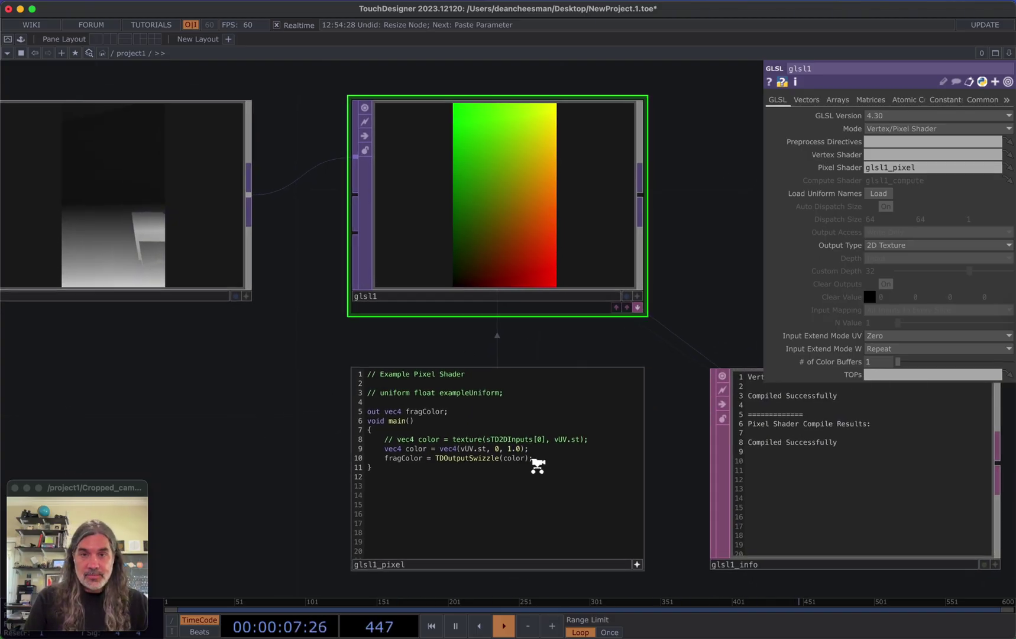
{"action": "scroll", "coordinate": [537, 467], "scroll_direction": "up", "scroll_amount": 2}
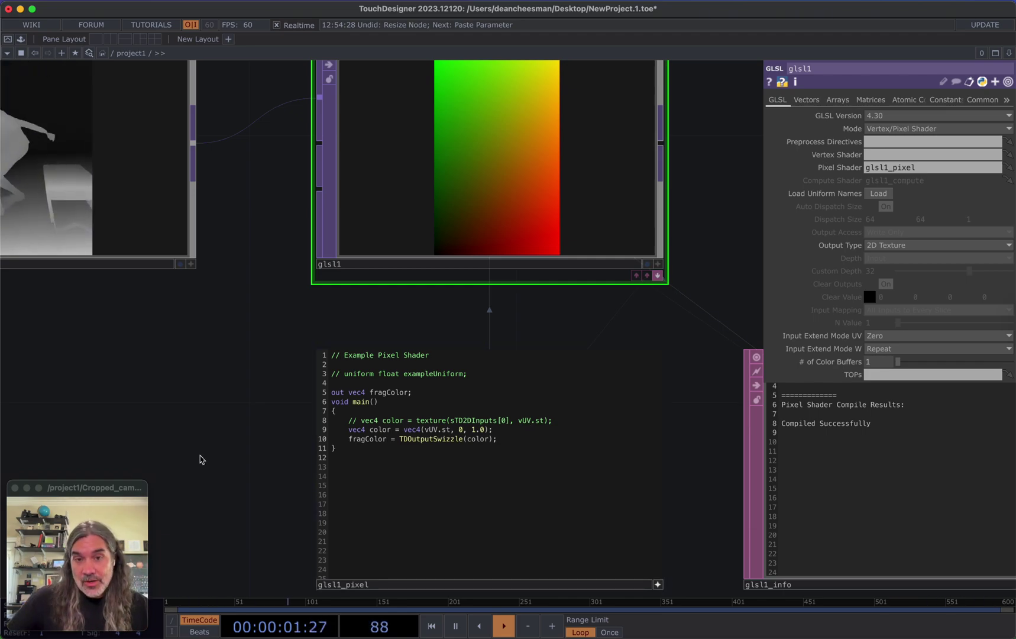
{"action": "scroll", "coordinate": [203, 449], "scroll_direction": "down", "scroll_amount": 2}
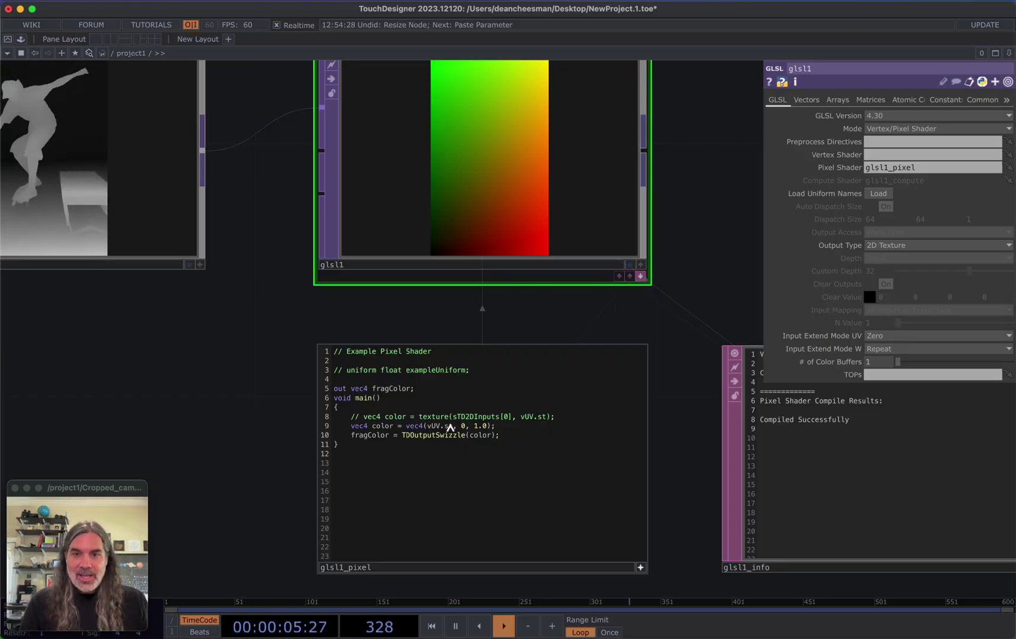
{"action": "left_click_drag", "start_coordinate": [453, 429], "coordinate": [444, 428]}
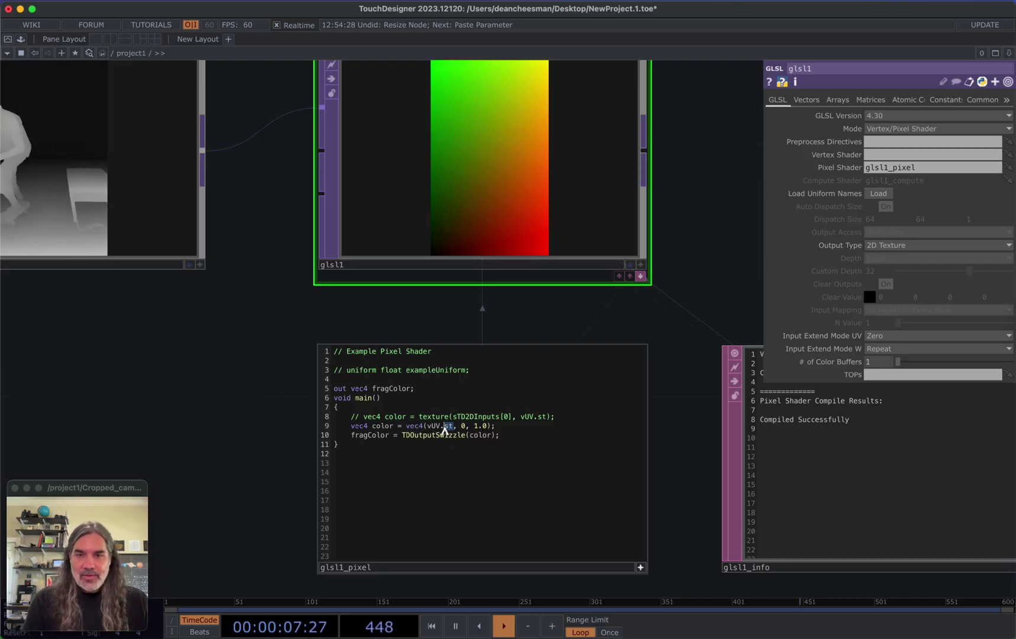
{"action": "type", "text": "rg"}
{"action": "left_click_drag", "start_coordinate": [205, 397], "coordinate": [264, 472]}
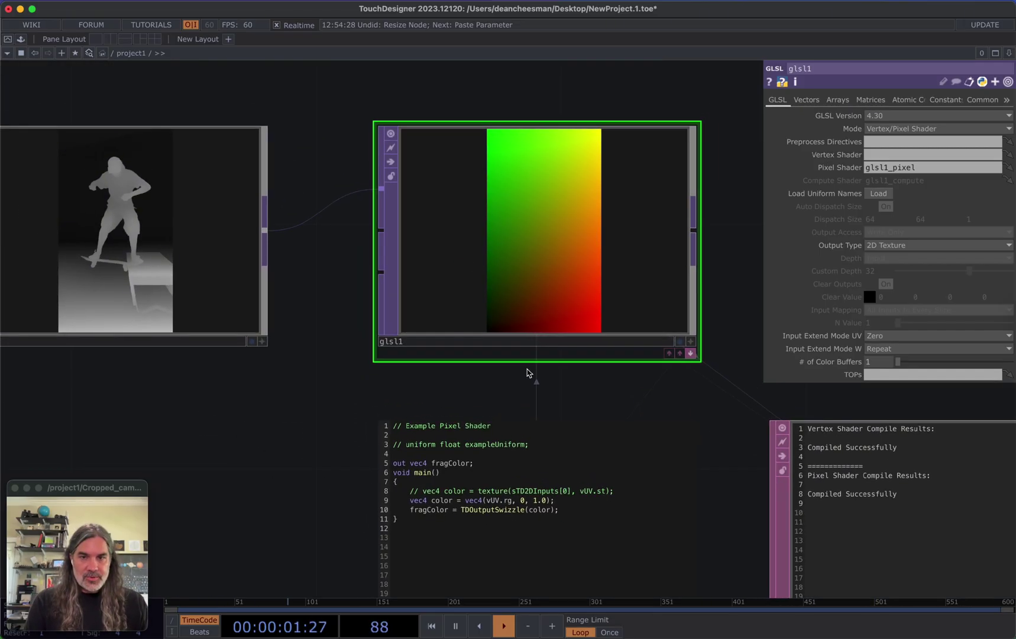
Try vUV.xy in the shader's vec4 color assignment and restore vUV.rg
{"action": "left_click_drag", "start_coordinate": [324, 452], "coordinate": [326, 392]}
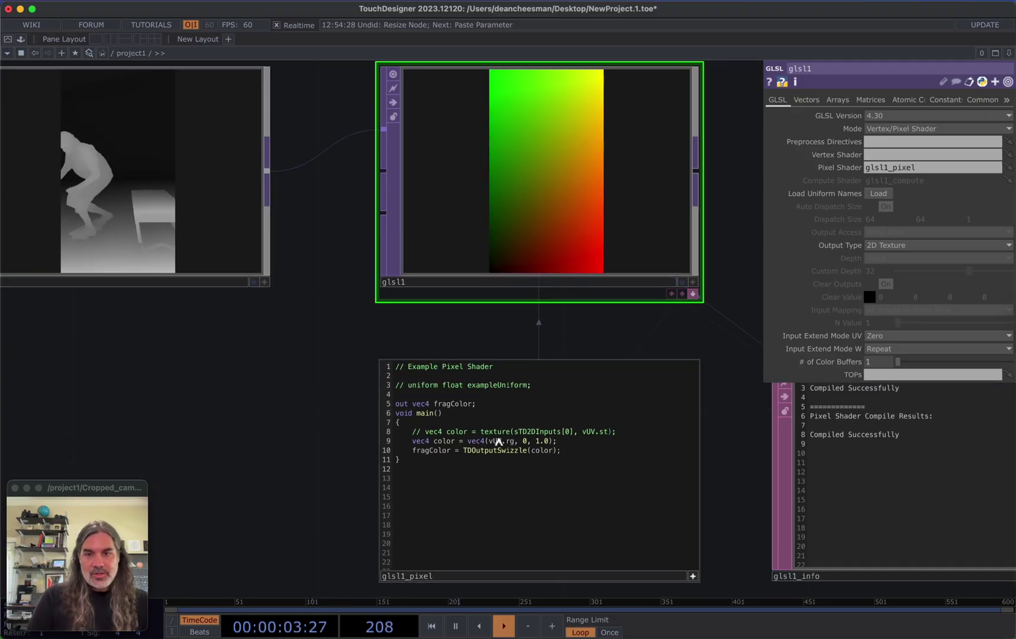
{"action": "type", "text": "y"}
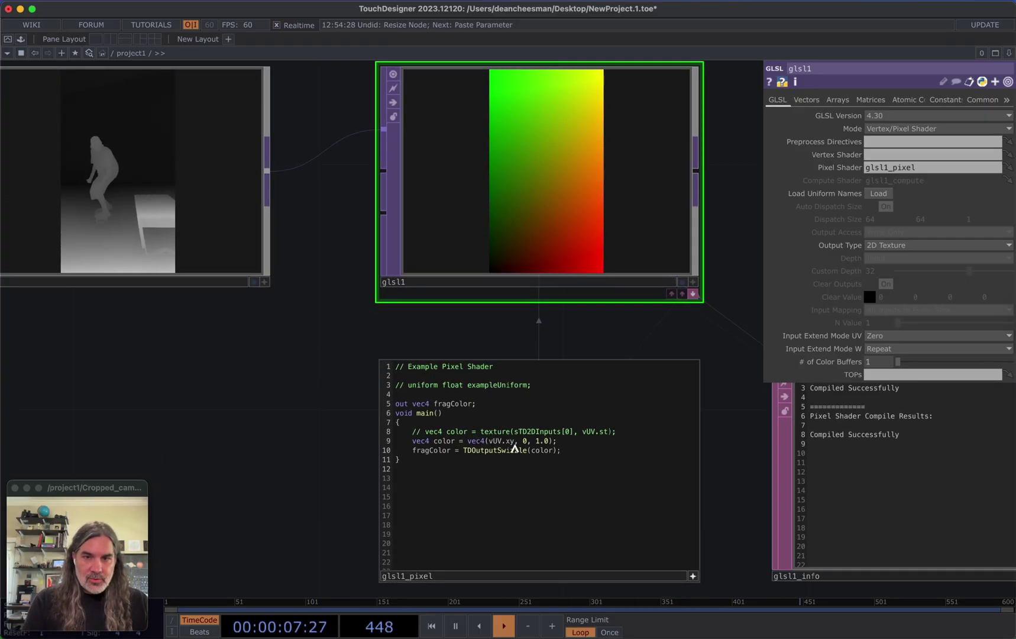
{"action": "type", "text": "rg"}
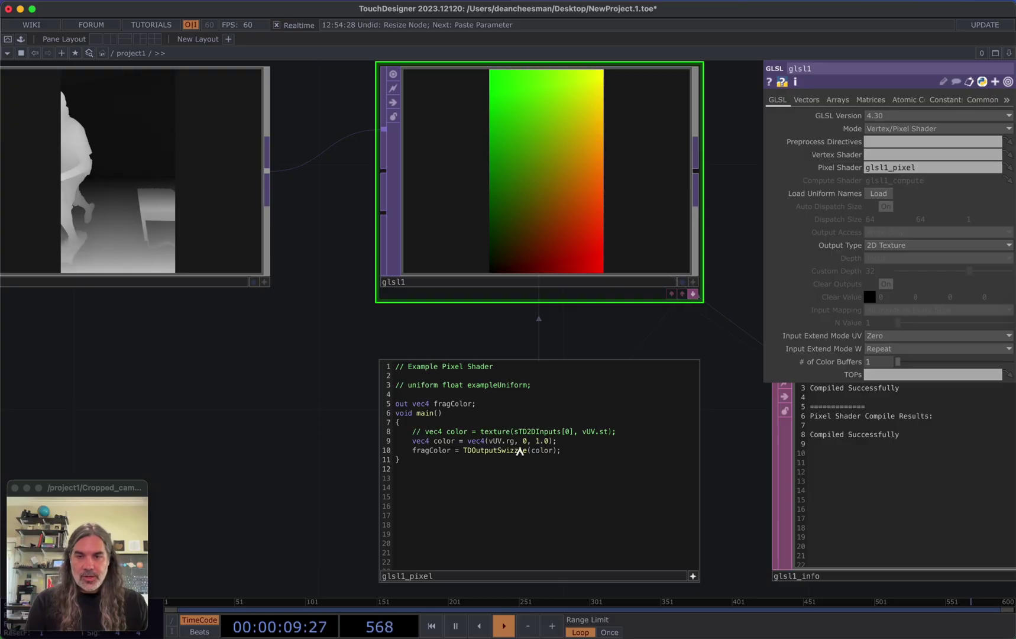
Uncomment the texture(sTD2DInputs[0], vUV.st) line in the pixel shader
{"action": "left_click_drag", "start_coordinate": [299, 430], "coordinate": [343, 433]}
{"action": "scroll", "coordinate": [343, 434], "scroll_direction": "down", "scroll_amount": 1}
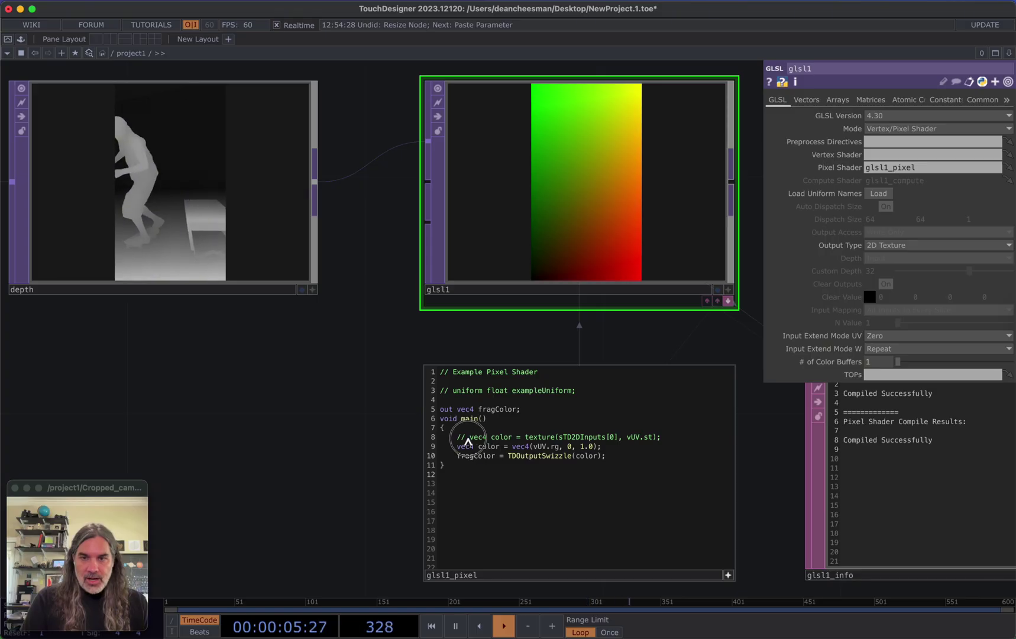
{"action": "key", "text": "BackSpace"}
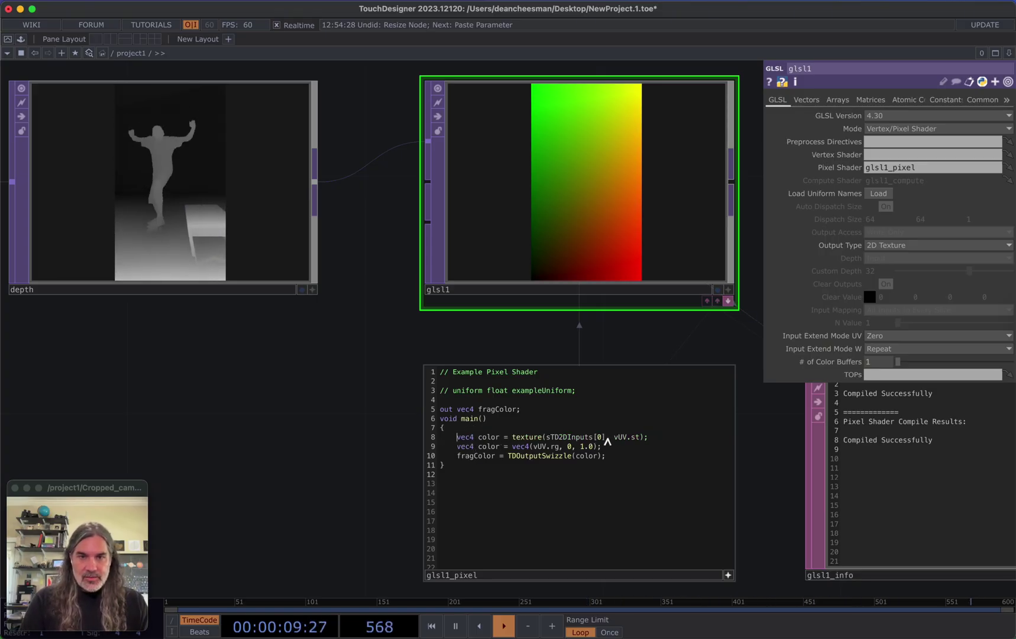
{"action": "left_click_drag", "start_coordinate": [576, 441], "coordinate": [599, 438]}
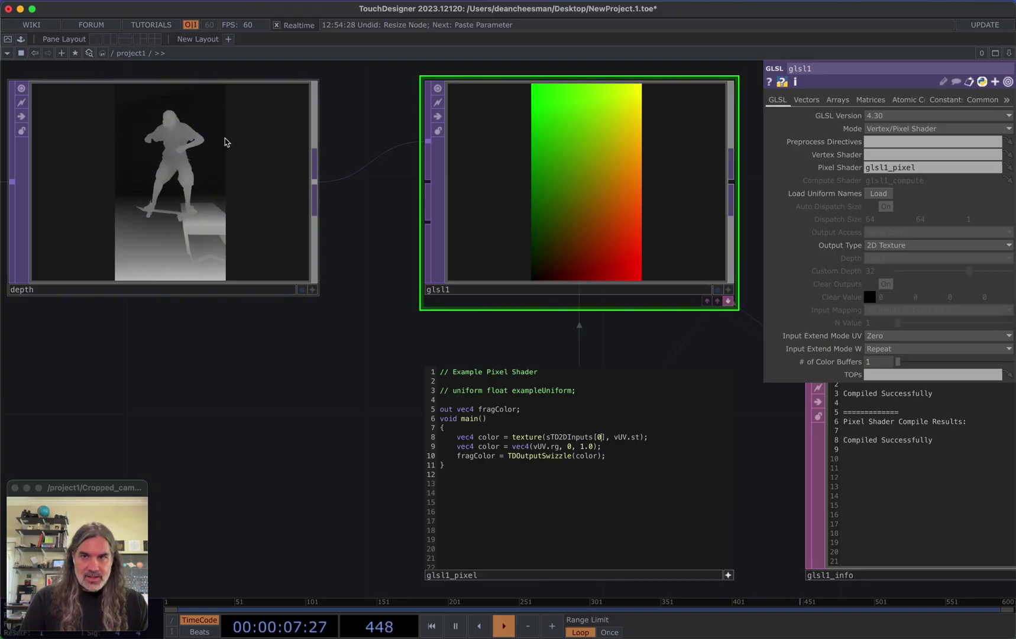
Rename the sampled texture variable to d in the pixel shader and use d.r as the third component of vec4 color
{"action": "triple_click", "coordinate": [480, 438]}
{"action": "left_click", "coordinate": [487, 438]}
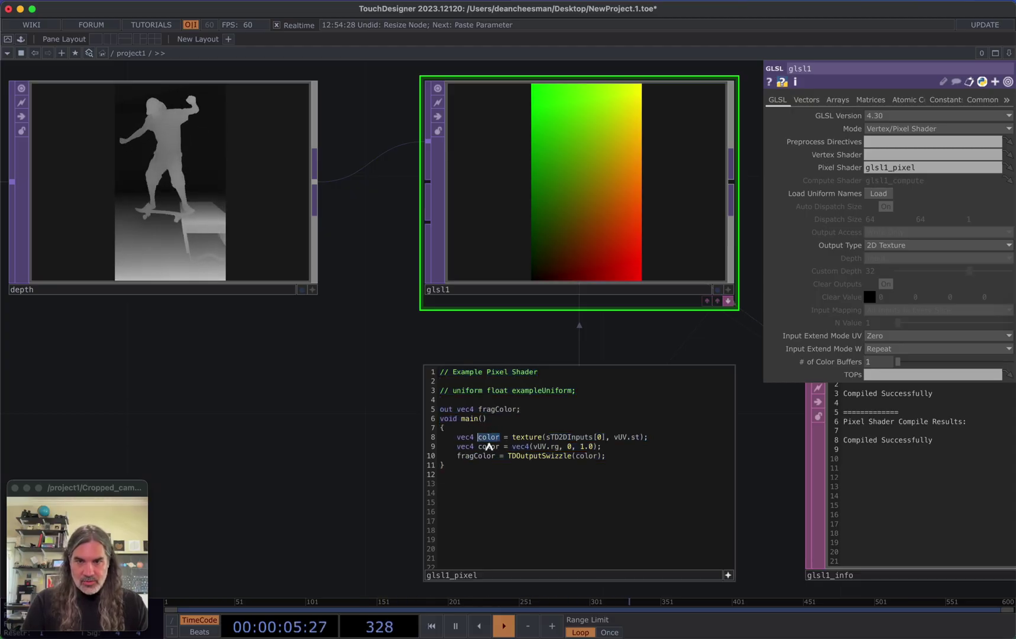
{"action": "type", "text": "d"}
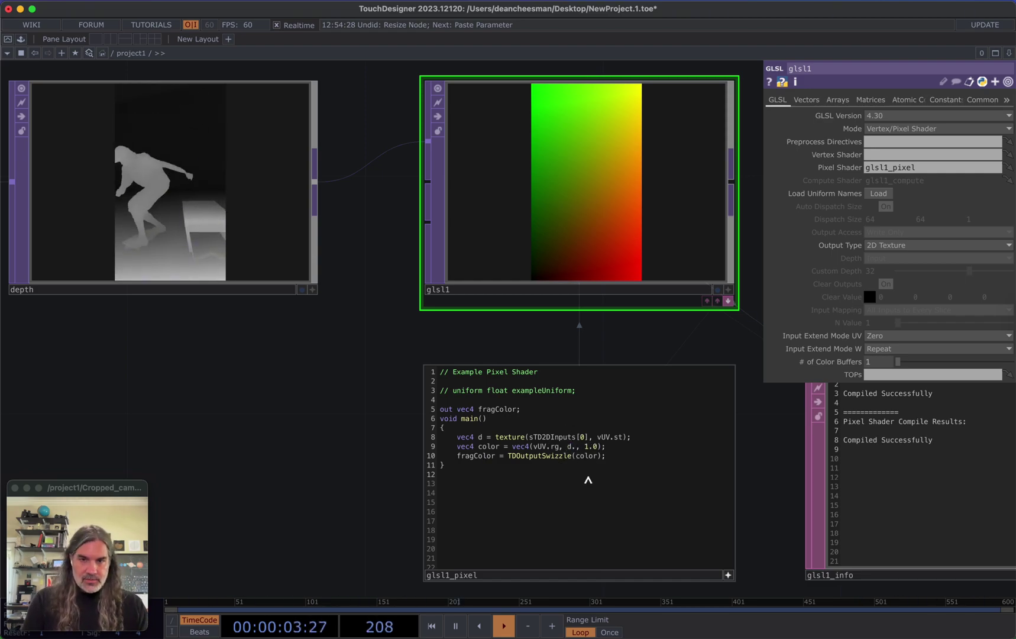
{"action": "type", "text": "r"}
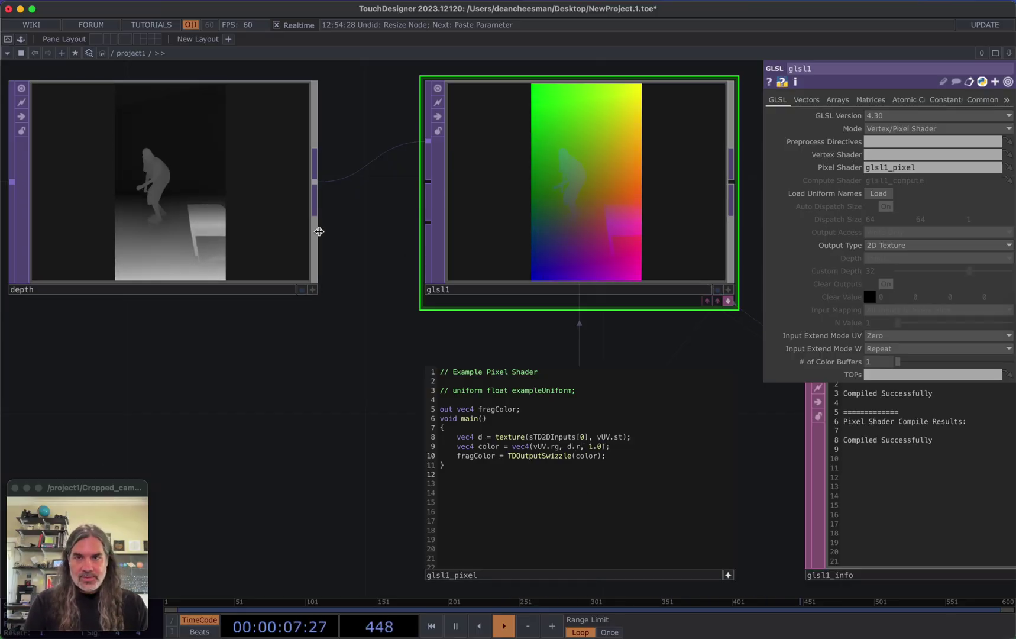
Examine the depth node's R, G, B and A channels separately in its viewer
{"action": "left_click", "coordinate": [121, 224]}
{"action": "left_click_drag", "start_coordinate": [289, 403], "coordinate": [349, 380]}
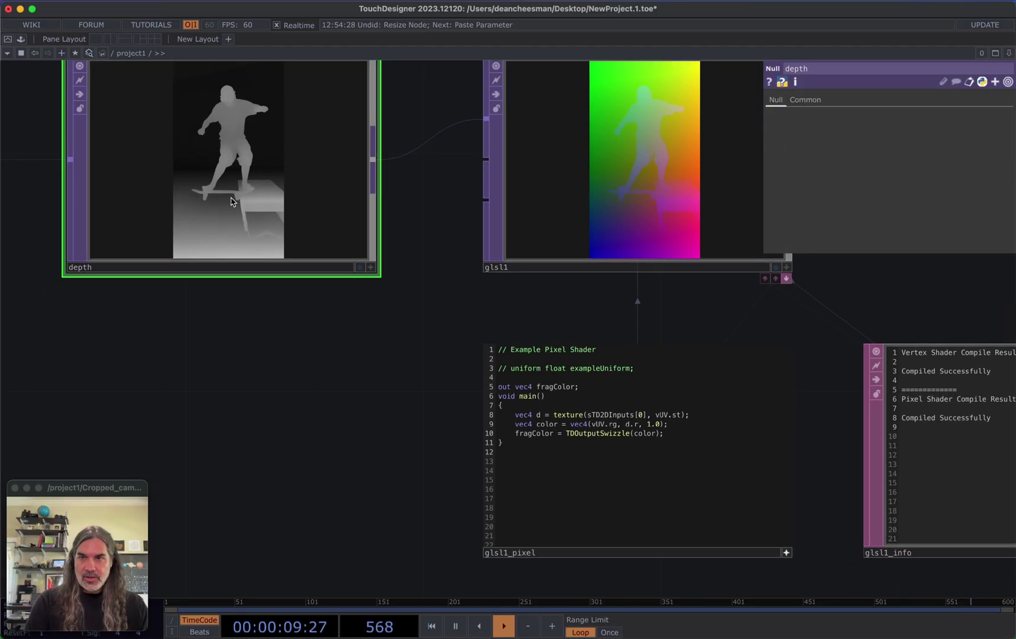
{"action": "key", "text": "n"}
{"action": "left_click_drag", "start_coordinate": [285, 363], "coordinate": [326, 429]}
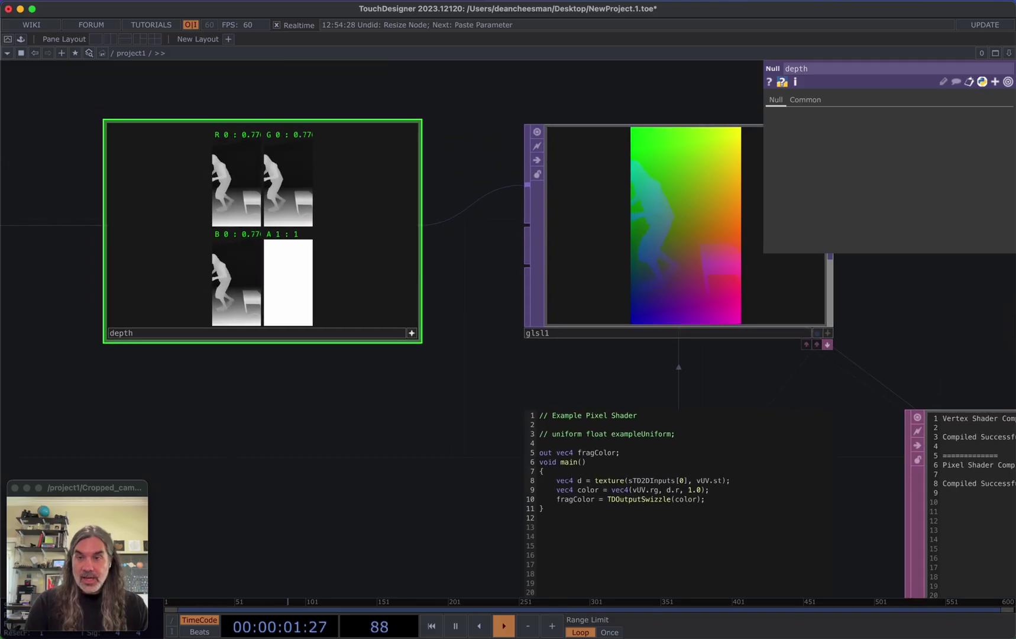
{"action": "scroll", "coordinate": [275, 209], "scroll_direction": "up", "scroll_amount": 3}
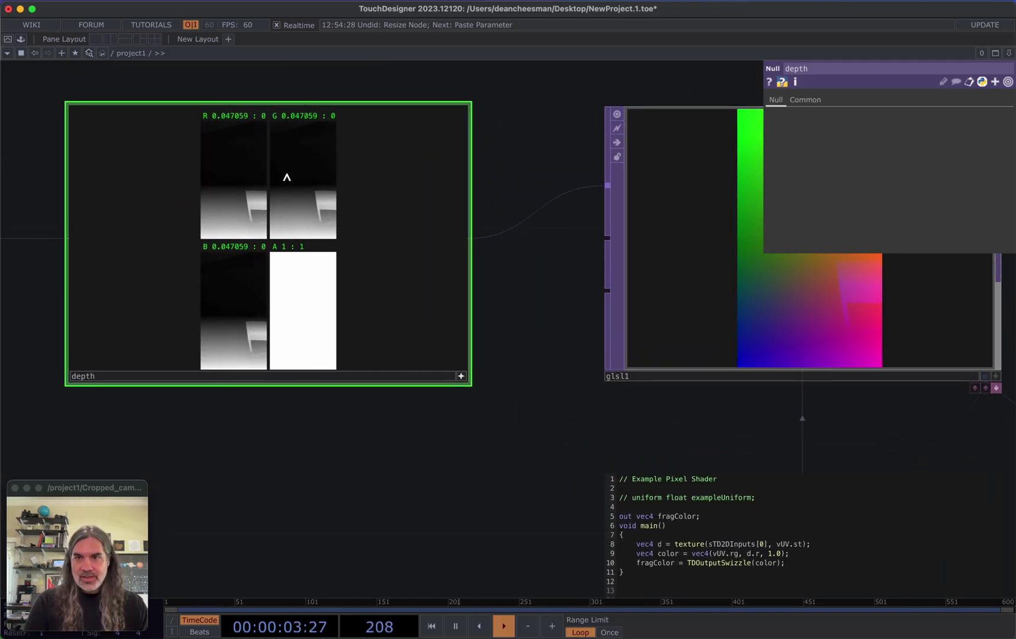
Try d.b as the third component of the shader's vec4 color and restore d.r
{"action": "scroll", "coordinate": [351, 397], "scroll_direction": "right", "scroll_amount": 5}
{"action": "scroll", "coordinate": [351, 397], "scroll_direction": "down", "scroll_amount": 3}
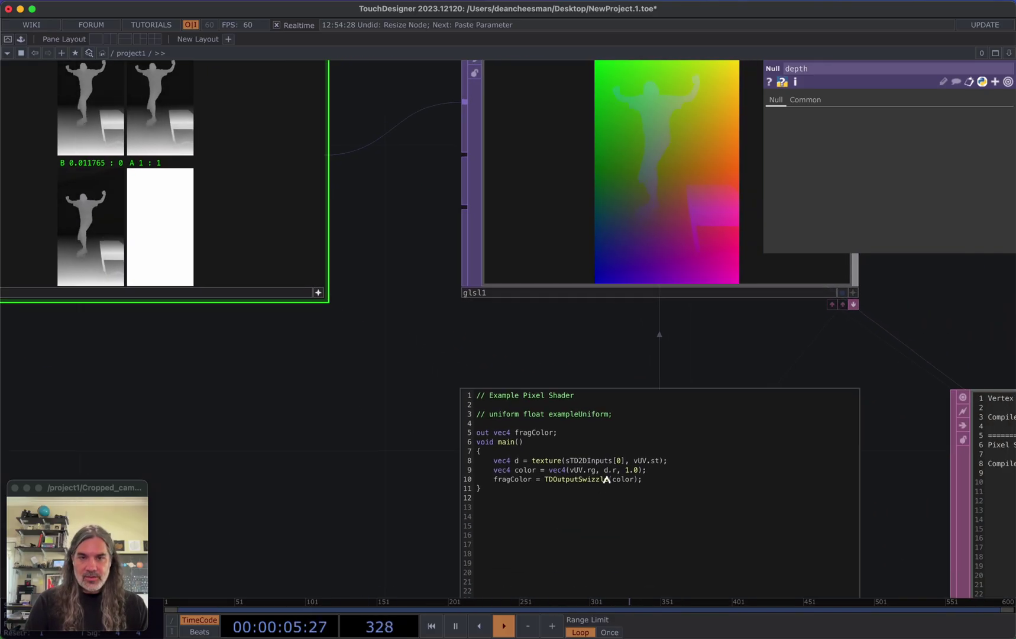
{"action": "key", "text": "BackSpace"}
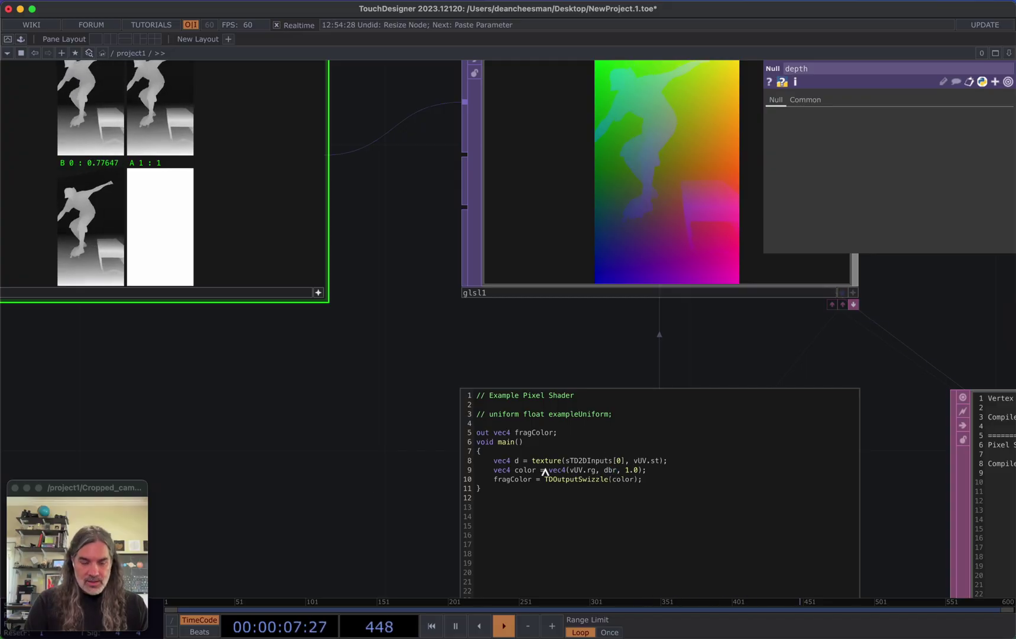
{"action": "key", "text": "Delete"}
{"action": "type", "text": ".b"}
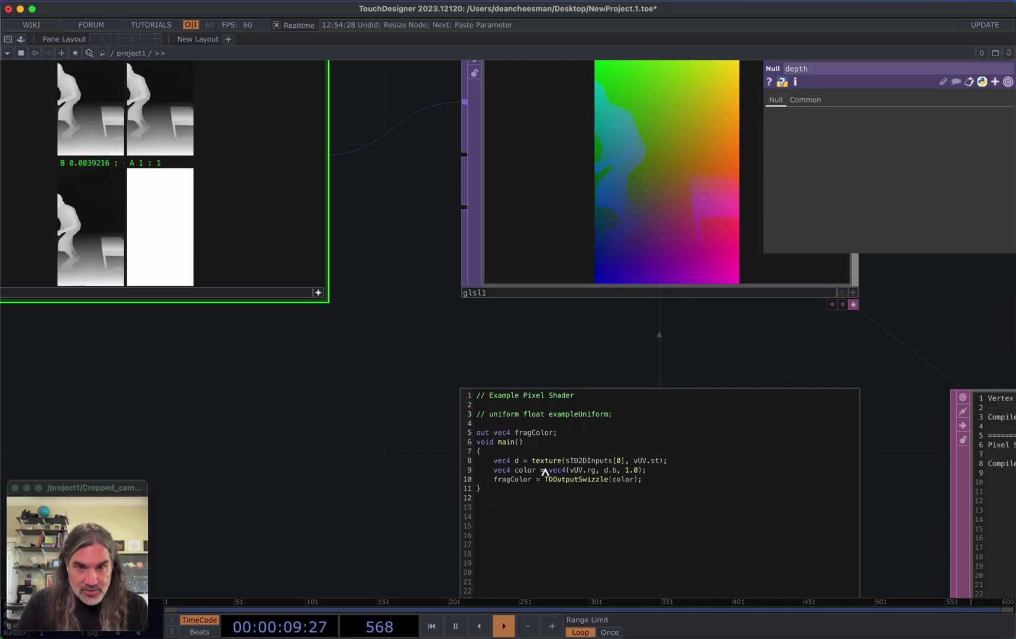
{"action": "scroll", "coordinate": [299, 447], "scroll_direction": "down", "scroll_amount": 3}
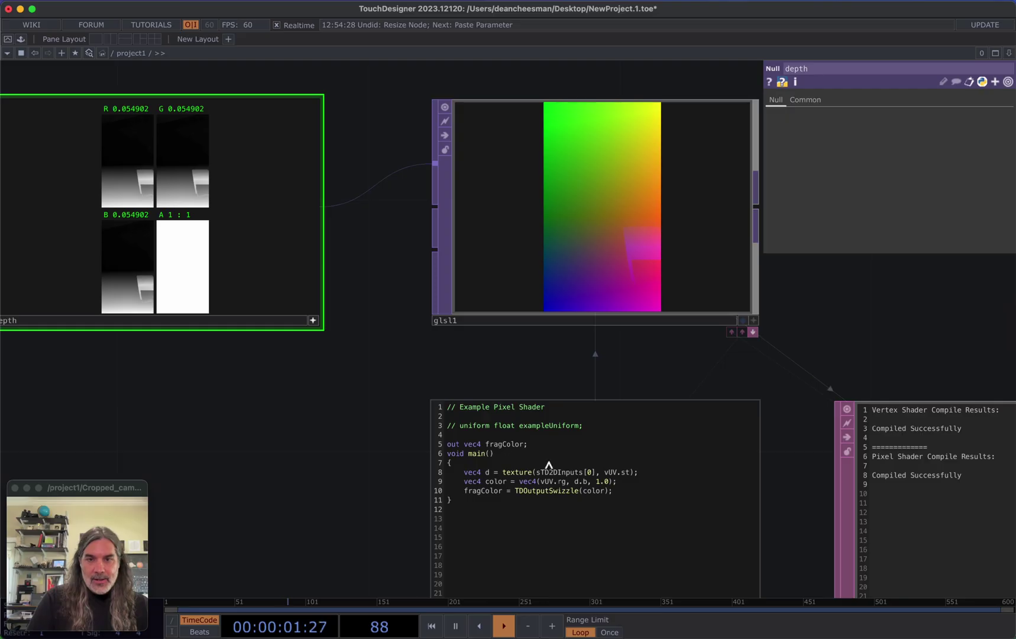
{"action": "key", "text": "BackSpace"}
{"action": "type", "text": "r"}
Examine glsl1's R, G, B and A channels separately in its viewer and return it to the normal combined display
{"action": "left_click_drag", "start_coordinate": [311, 460], "coordinate": [447, 448]}
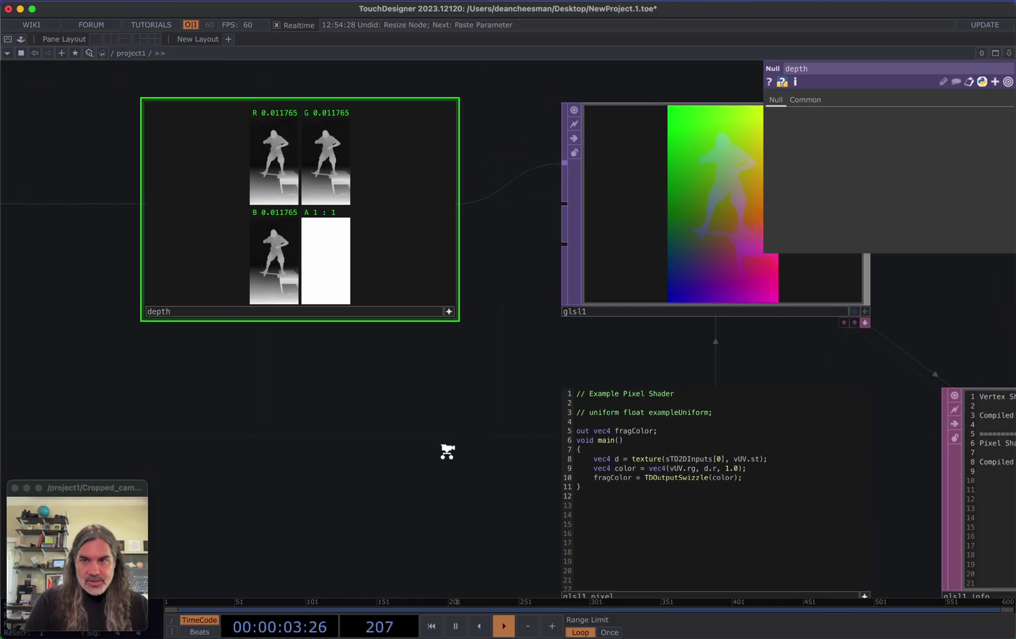
{"action": "scroll", "coordinate": [428, 434], "scroll_direction": "down", "scroll_amount": 3}
{"action": "scroll", "coordinate": [522, 417], "scroll_direction": "left", "scroll_amount": 5}
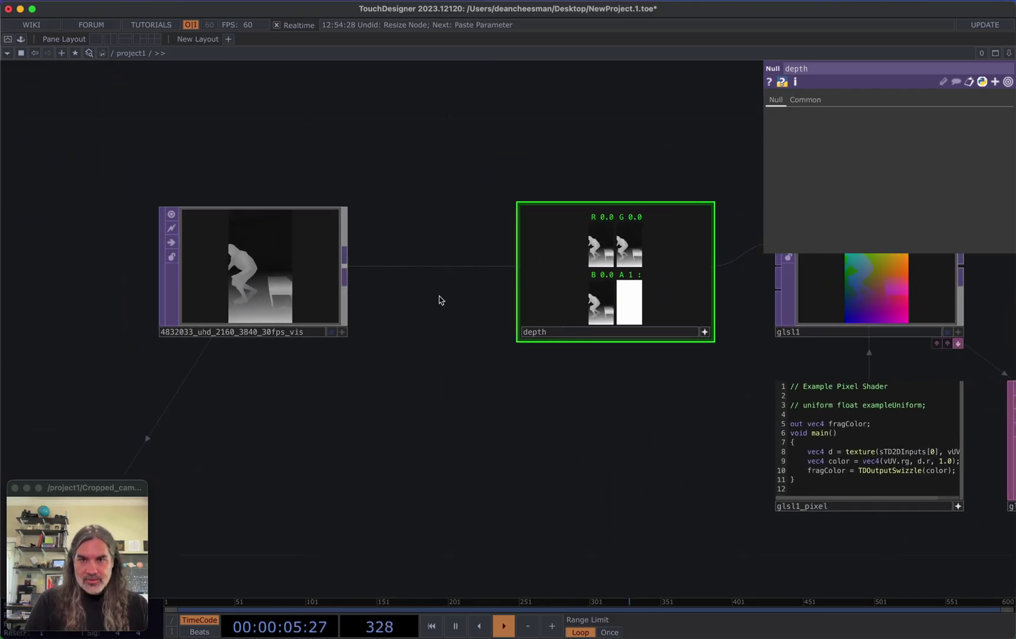
{"action": "left_click_drag", "start_coordinate": [605, 412], "coordinate": [438, 459]}
{"action": "scroll", "coordinate": [330, 431], "scroll_direction": "up", "scroll_amount": 3}
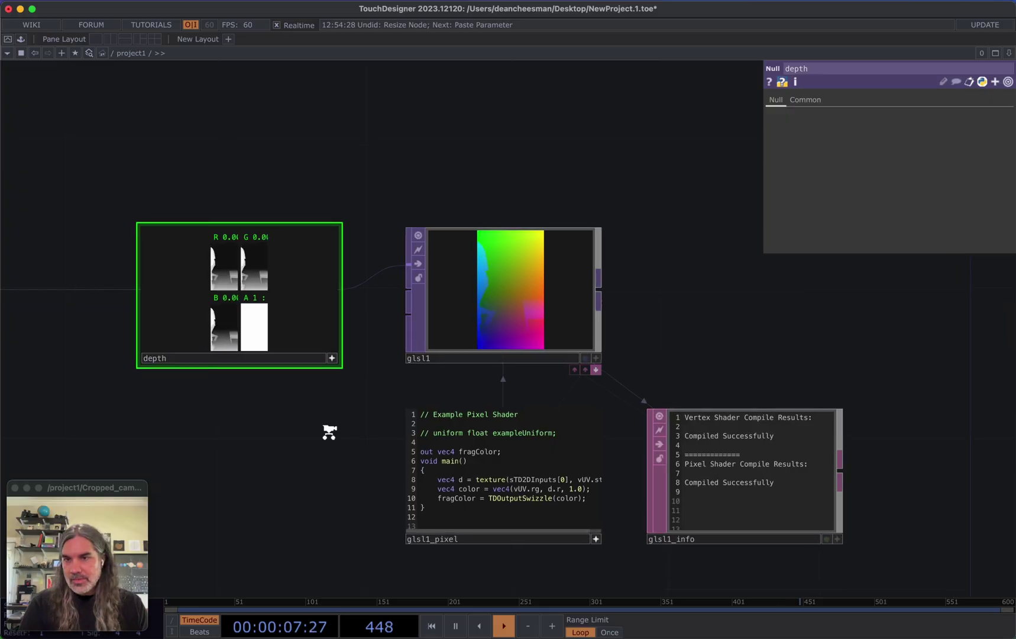
{"action": "scroll", "coordinate": [265, 367], "scroll_direction": "right", "scroll_amount": 5}
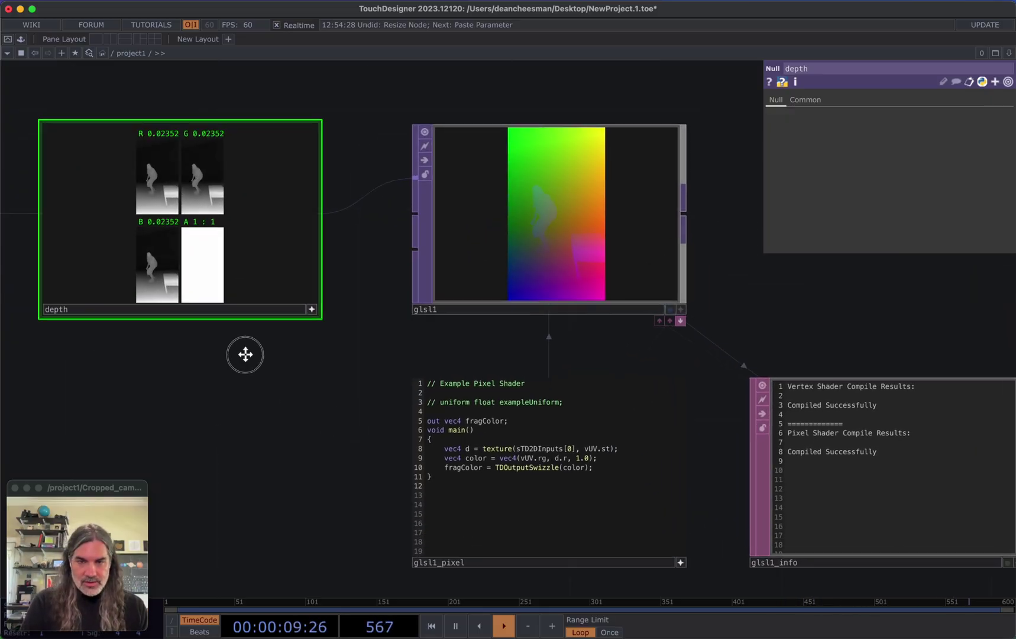
{"action": "scroll", "coordinate": [432, 174], "scroll_direction": "up", "scroll_amount": 2}
{"action": "left_click", "coordinate": [456, 211]}
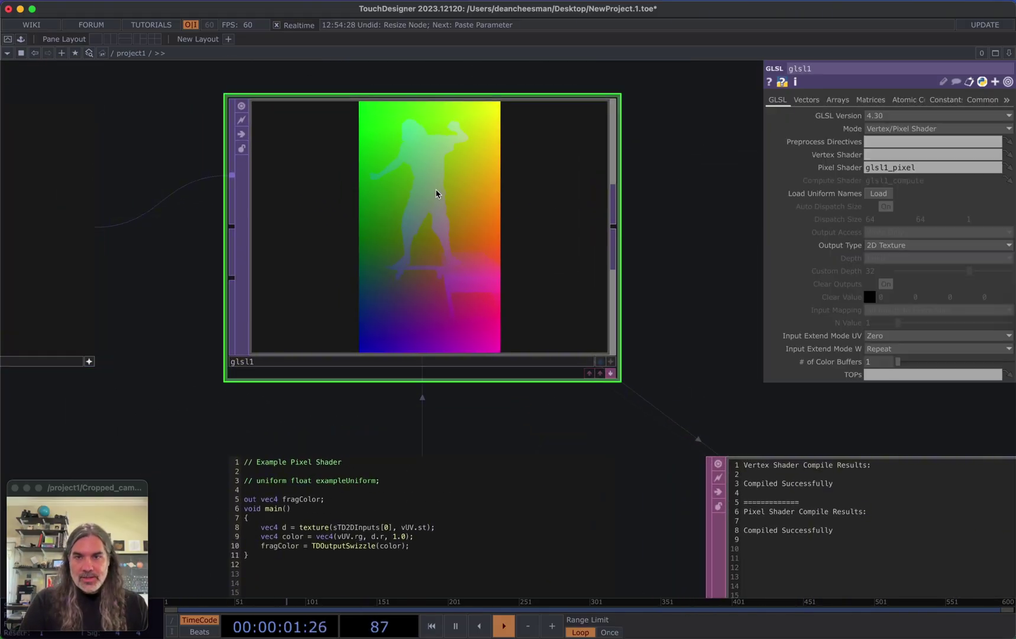
{"action": "key", "text": "a"}
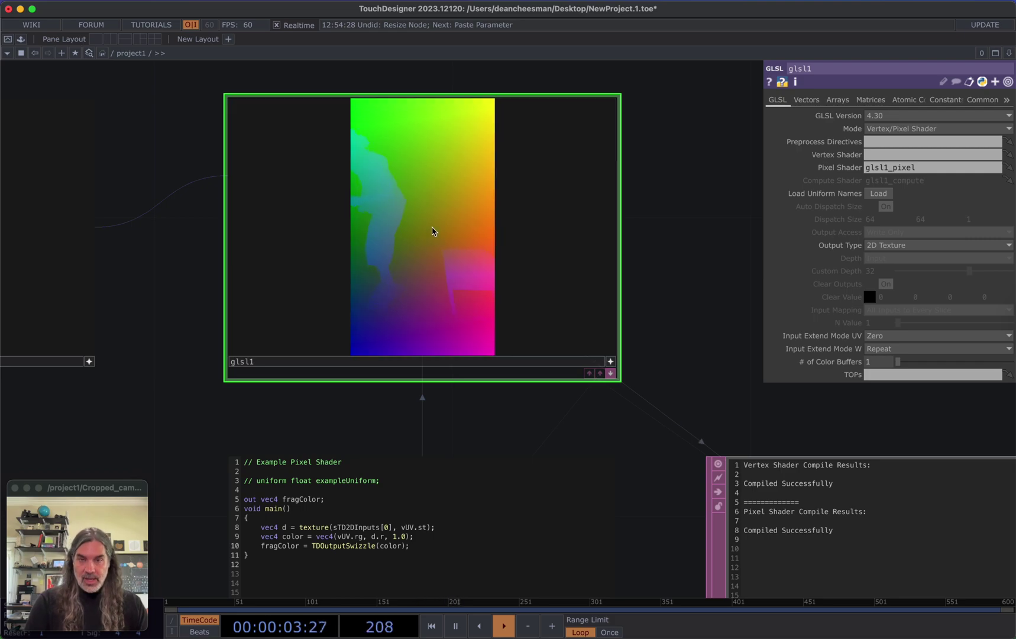
{"action": "key", "text": "n"}
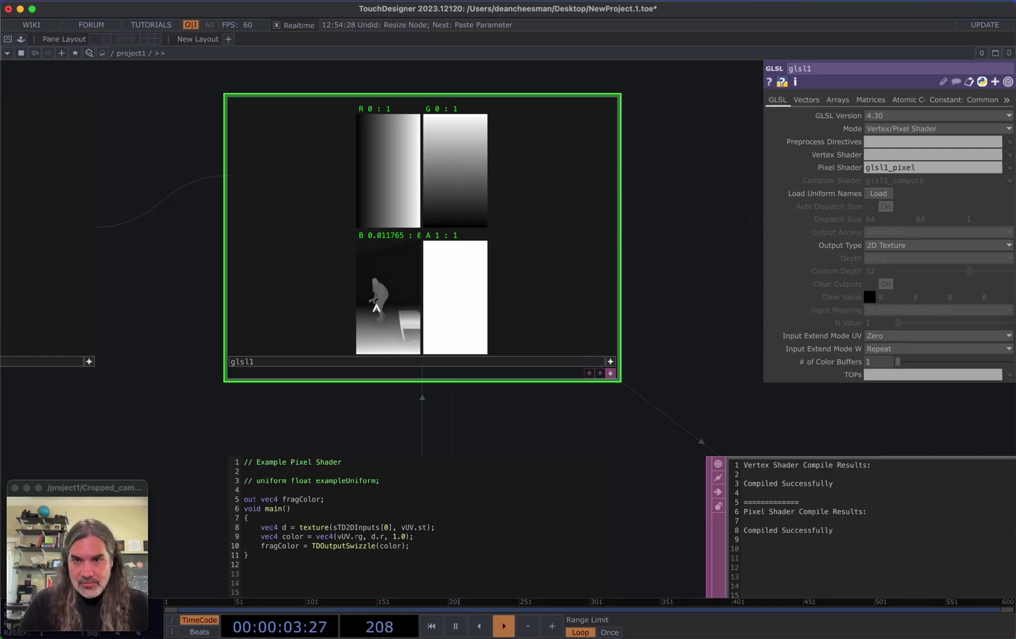
{"action": "left_click_drag", "start_coordinate": [497, 404], "coordinate": [403, 391]}
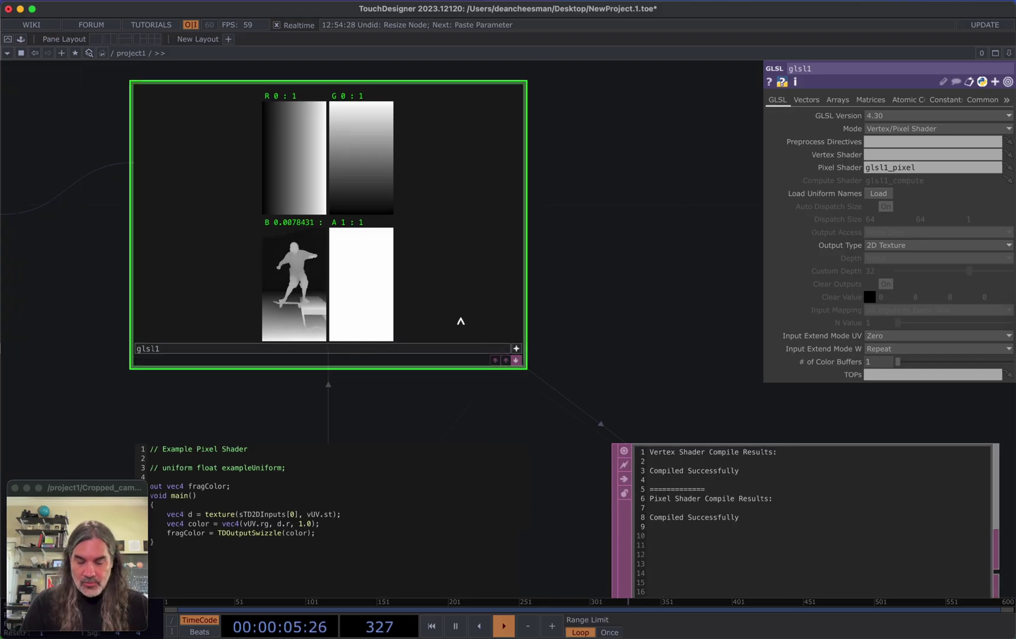
{"action": "key", "text": "n"}
{"action": "left_click", "coordinate": [518, 349]}
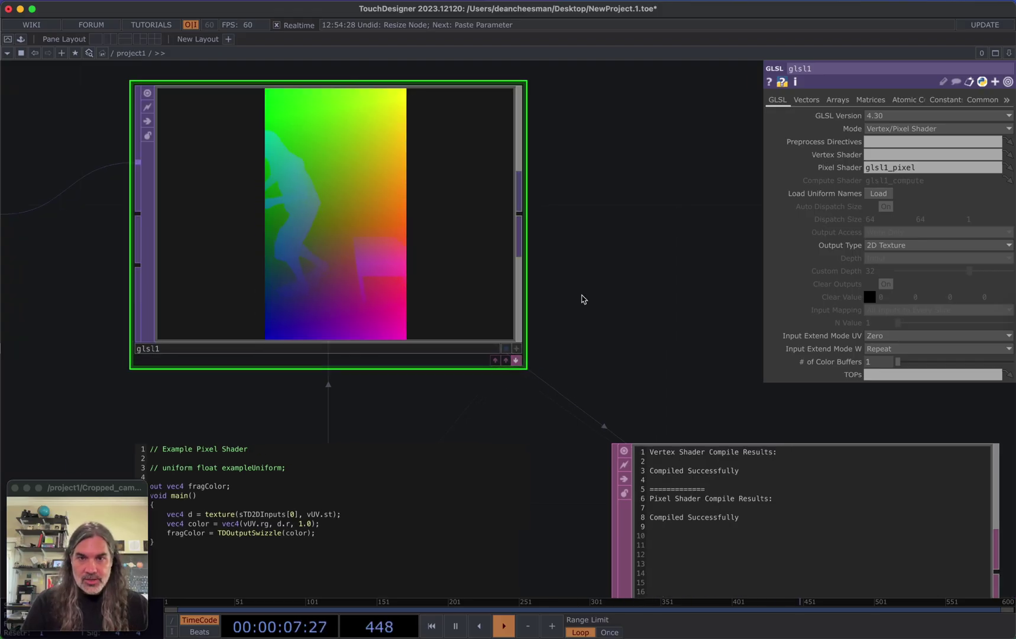
Add a Null TOP after glsl1, connected to its output
{"action": "left_click_drag", "start_coordinate": [571, 301], "coordinate": [526, 312]}
{"action": "scroll", "coordinate": [526, 312], "scroll_direction": "down", "scroll_amount": 2}
{"action": "key", "text": "Tab"}
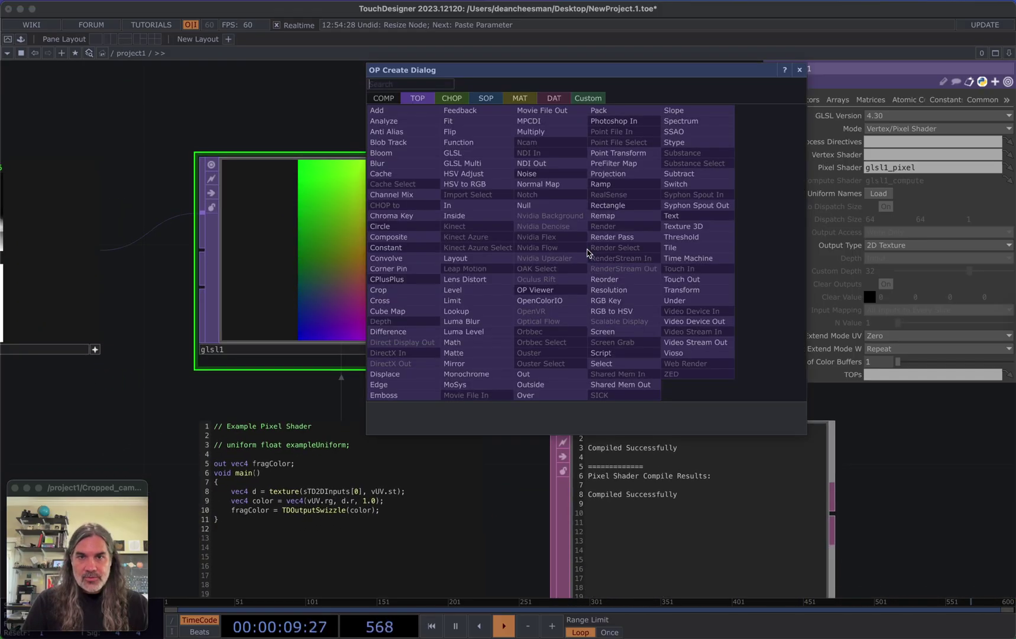
{"action": "left_click", "coordinate": [551, 206]}
{"action": "left_click", "coordinate": [663, 240]}
Activate null1's viewer, display its pixels as a 3D point cloud and rotate the cloud
{"action": "left_click_drag", "start_coordinate": [600, 392], "coordinate": [470, 398]}
{"action": "key", "text": "a"}
{"action": "key", "text": "p"}
{"action": "left_click_drag", "start_coordinate": [535, 241], "coordinate": [597, 248]}
Collapse the DATs docked to glsl1 and move null1 farther away from it to make room between the nodes
{"action": "scroll", "coordinate": [725, 370], "scroll_direction": "down", "scroll_amount": 5}
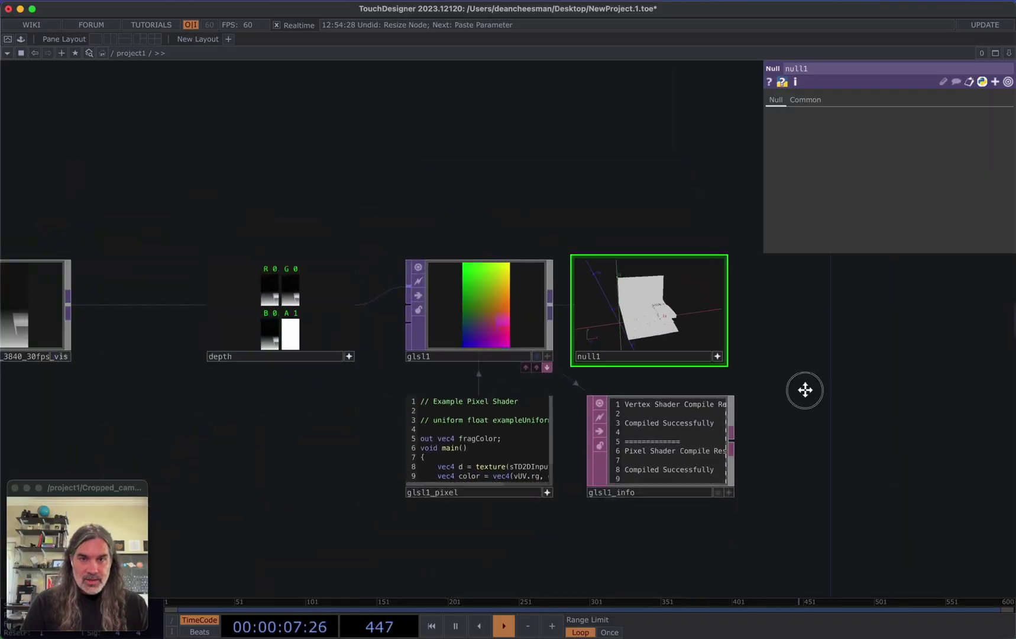
{"action": "left_click_drag", "start_coordinate": [717, 363], "coordinate": [599, 356]}
{"action": "left_click", "coordinate": [420, 361]}
{"action": "left_click", "coordinate": [419, 361]}
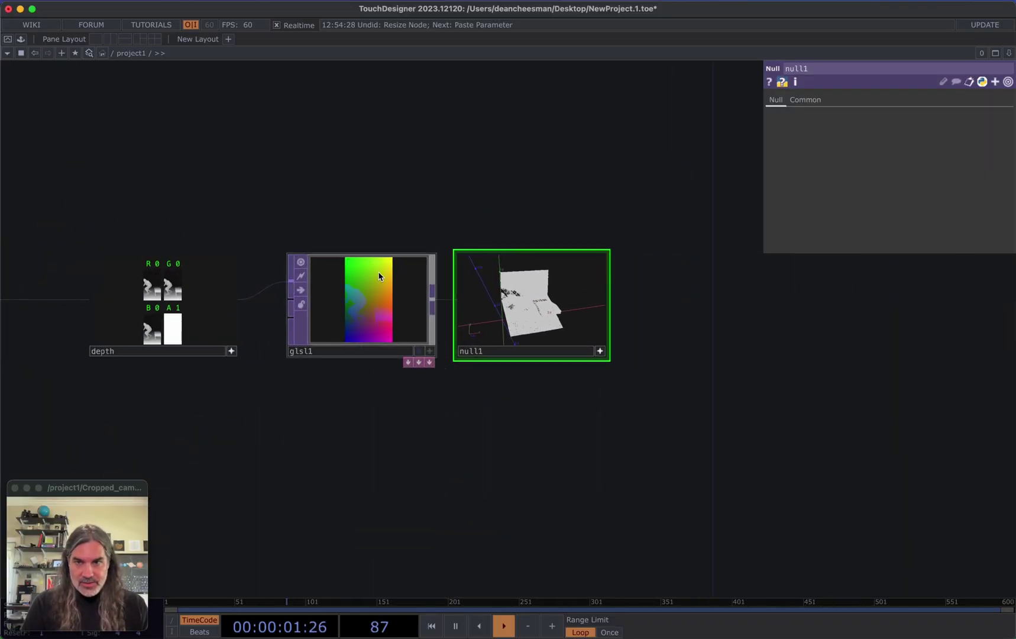
{"action": "left_click_drag", "start_coordinate": [555, 350], "coordinate": [777, 355]}
Examine the skateboarder's point cloud up close in null1's viewer from different angles
{"action": "left_click_drag", "start_coordinate": [676, 400], "coordinate": [535, 430]}
{"action": "scroll", "coordinate": [535, 430], "scroll_direction": "up", "scroll_amount": 4}
{"action": "left_click_drag", "start_coordinate": [641, 352], "coordinate": [609, 356]}
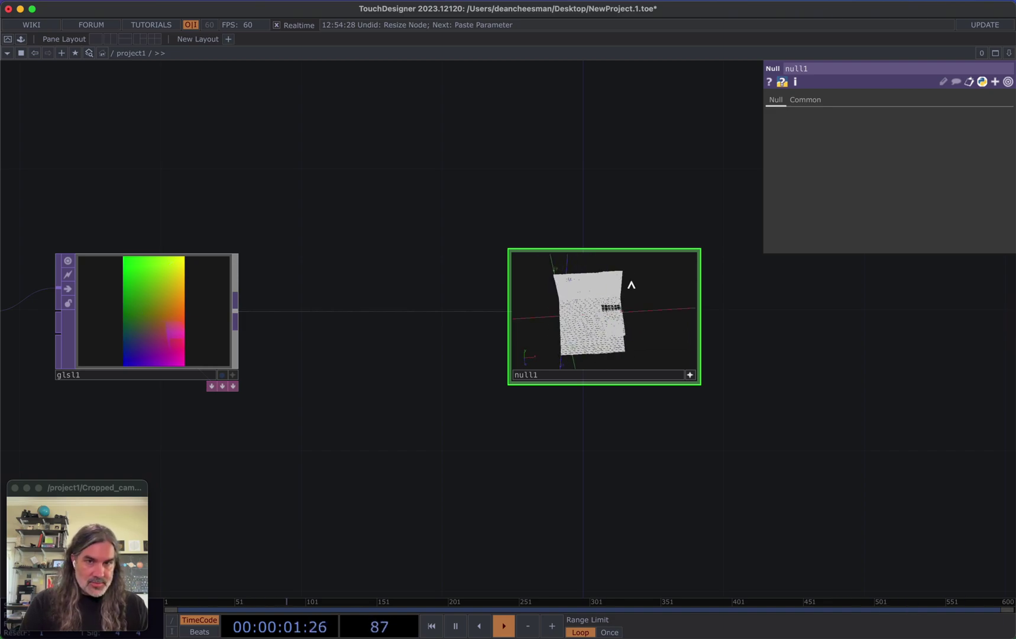
{"action": "scroll", "coordinate": [588, 310], "scroll_direction": "up", "scroll_amount": 6}
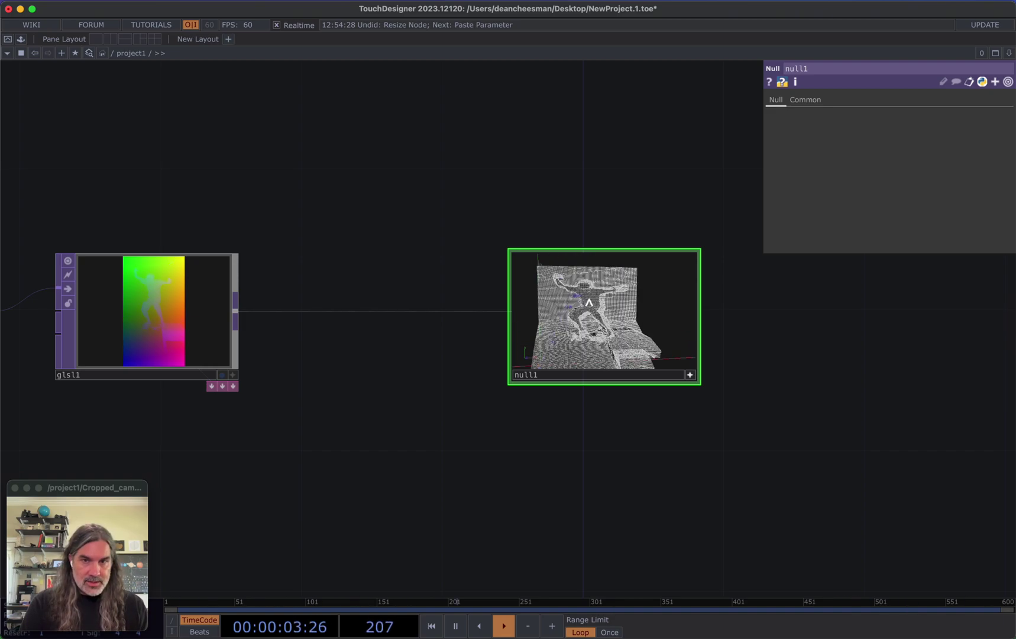
{"action": "scroll", "coordinate": [591, 303], "scroll_direction": "up", "scroll_amount": 3}
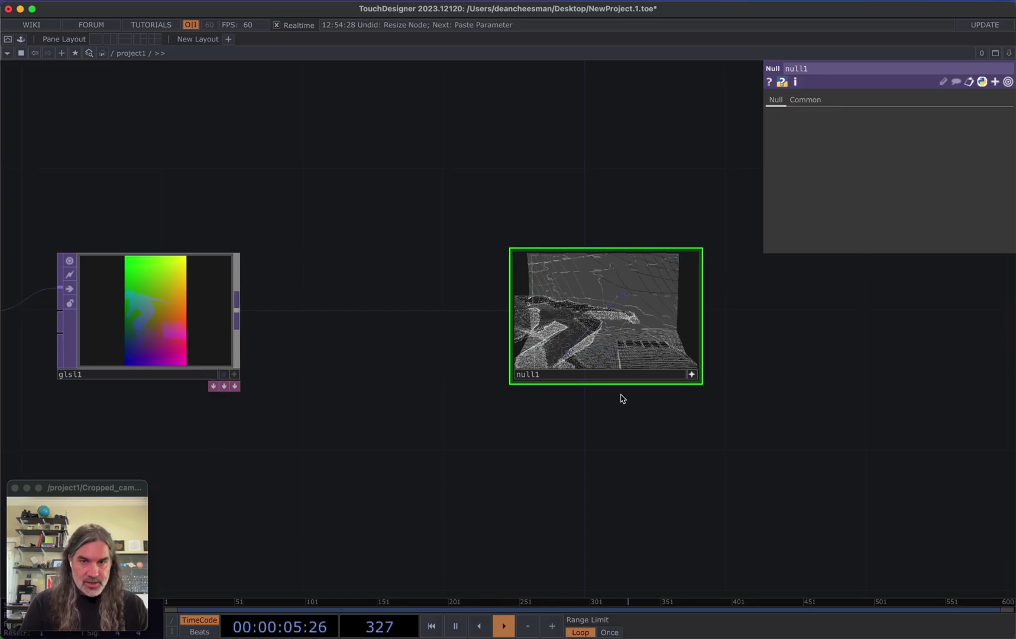
Insert a Math TOP on the connection between glsl1 and null1
{"action": "left_click_drag", "start_coordinate": [621, 380], "coordinate": [700, 369]}
{"action": "scroll", "coordinate": [497, 438], "scroll_direction": "left", "scroll_amount": 5}
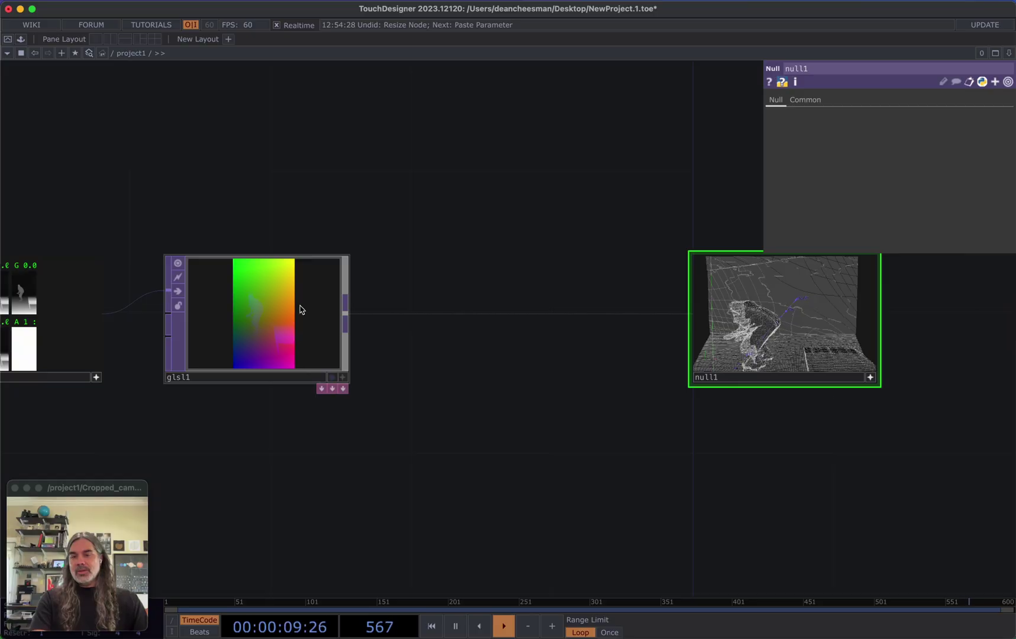
{"action": "right_click", "coordinate": [438, 313]}
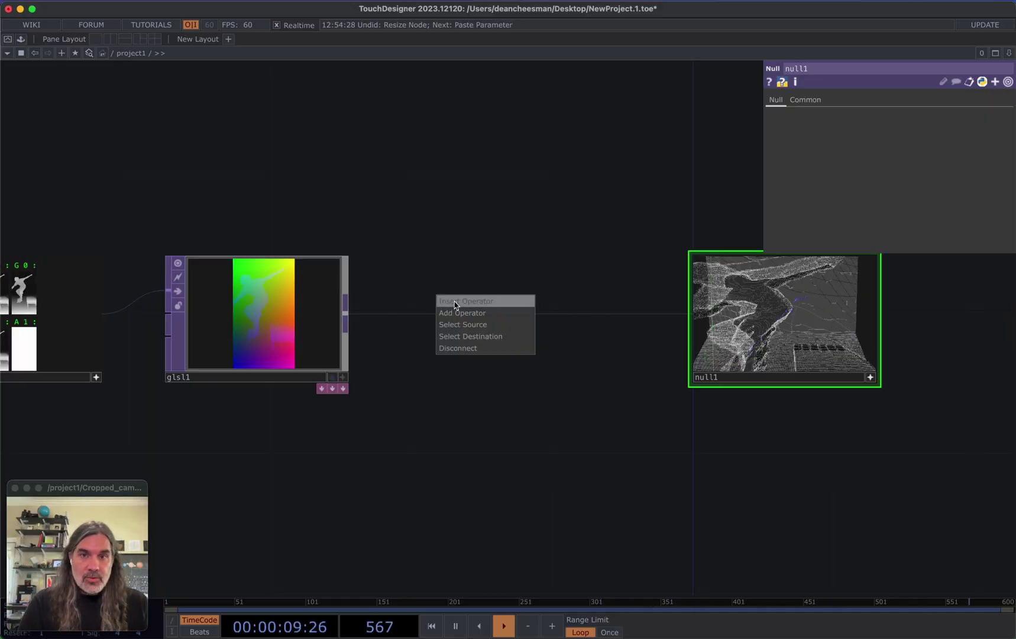
{"action": "left_click", "coordinate": [452, 302]}
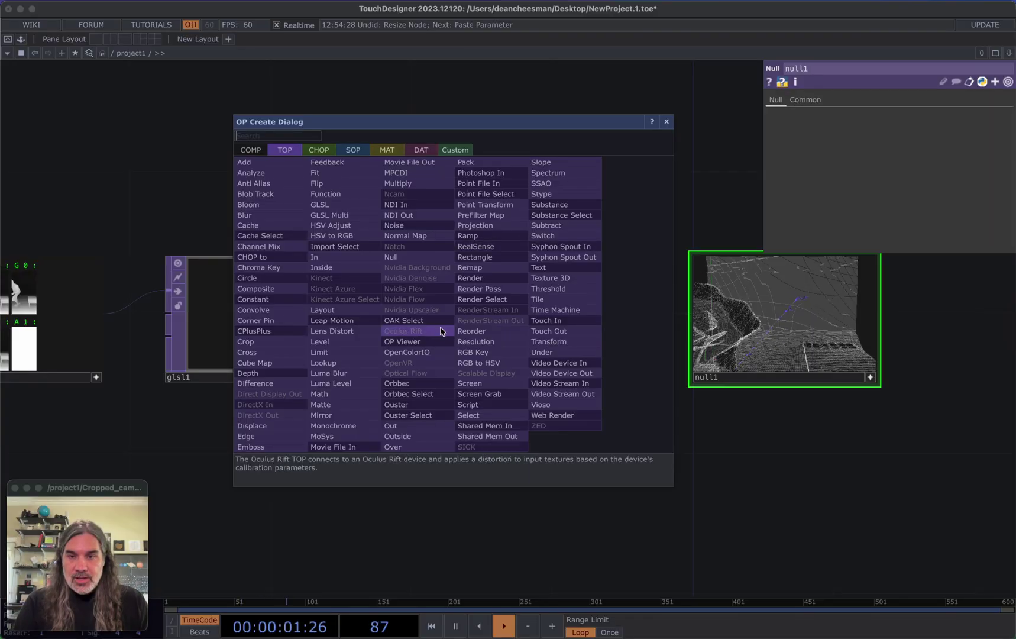
{"action": "type", "text": "ma"}
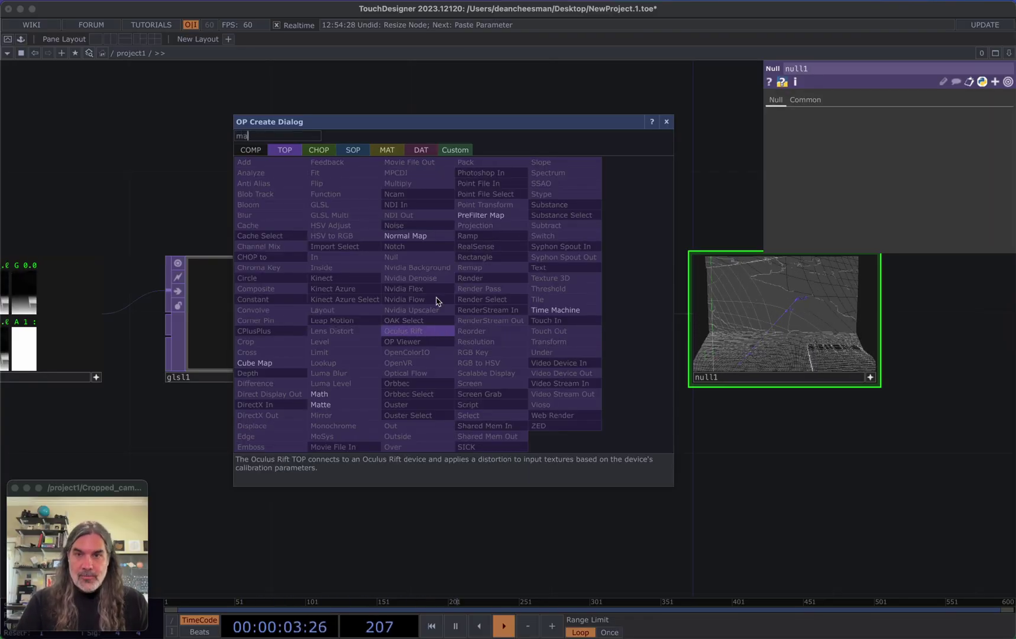
{"action": "left_click", "coordinate": [355, 393]}
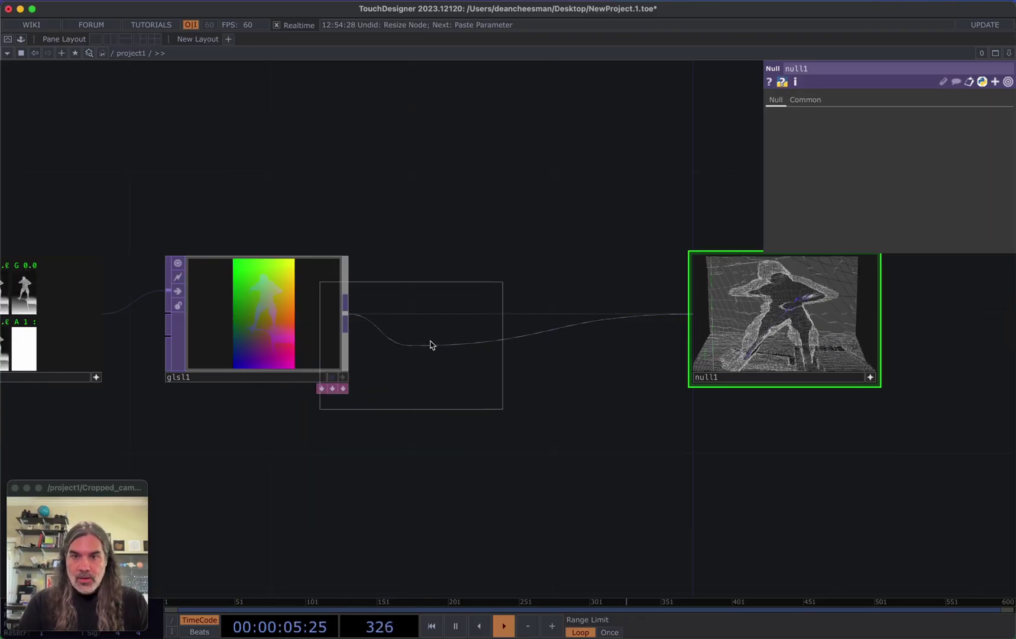
{"action": "left_click", "coordinate": [494, 338]}
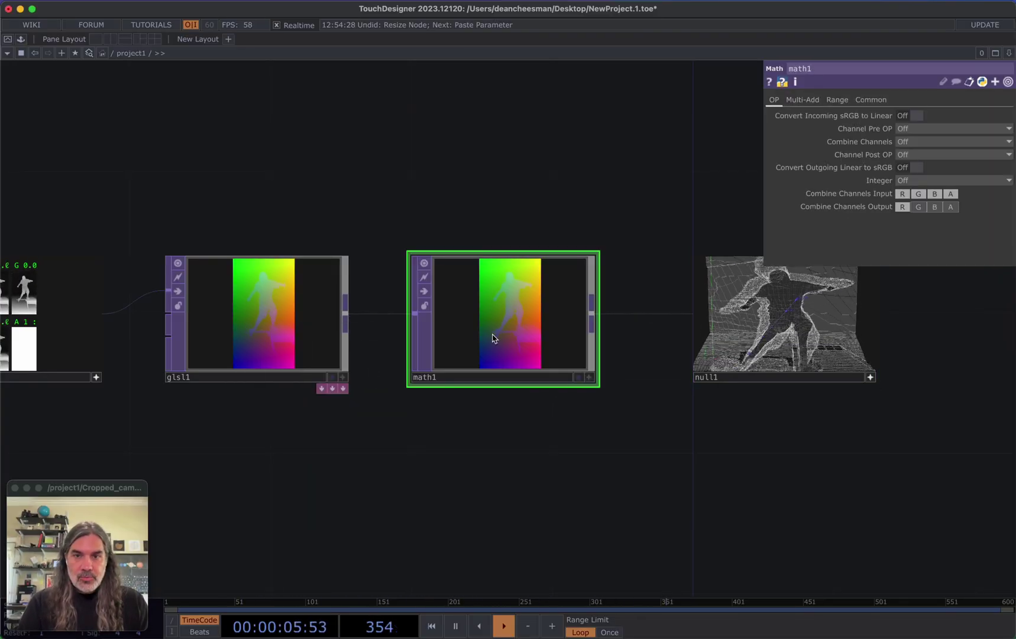
Set the upper limit of math1's To Range R to the expression me.inputs[0].height/me.inputs[0].width
{"action": "left_click", "coordinate": [836, 100]}
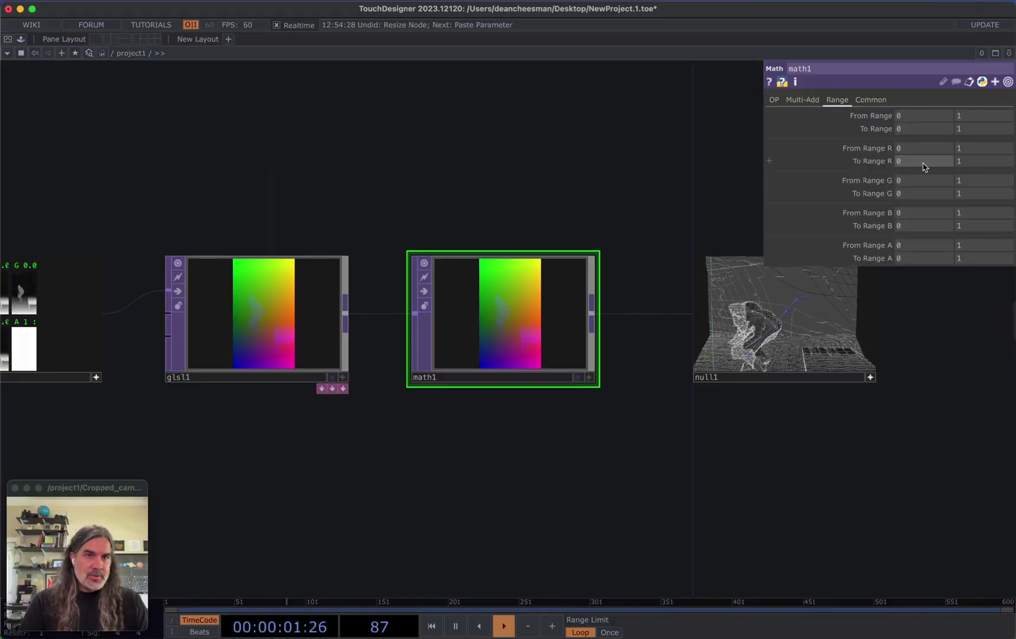
{"action": "left_click", "coordinate": [875, 161]}
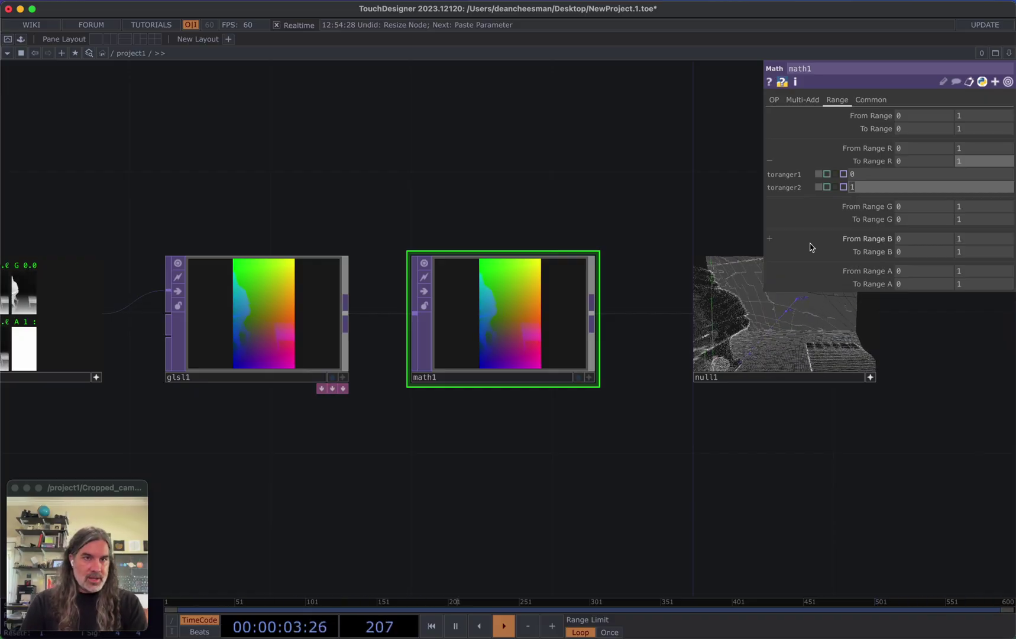
{"action": "type", "text": "me.inputs[0"}
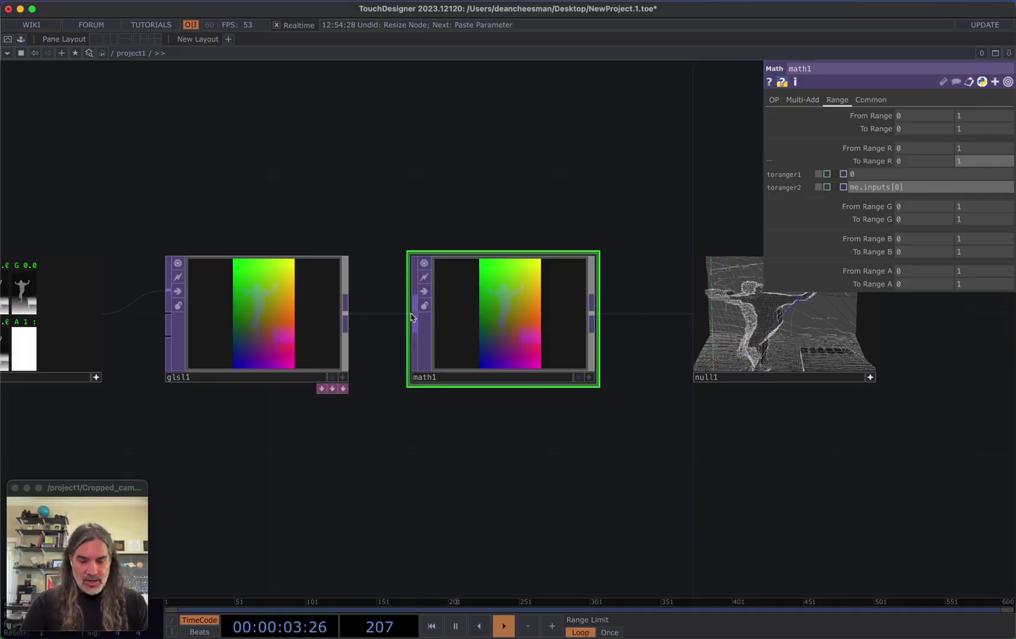
{"action": "type", "text": ".height"}
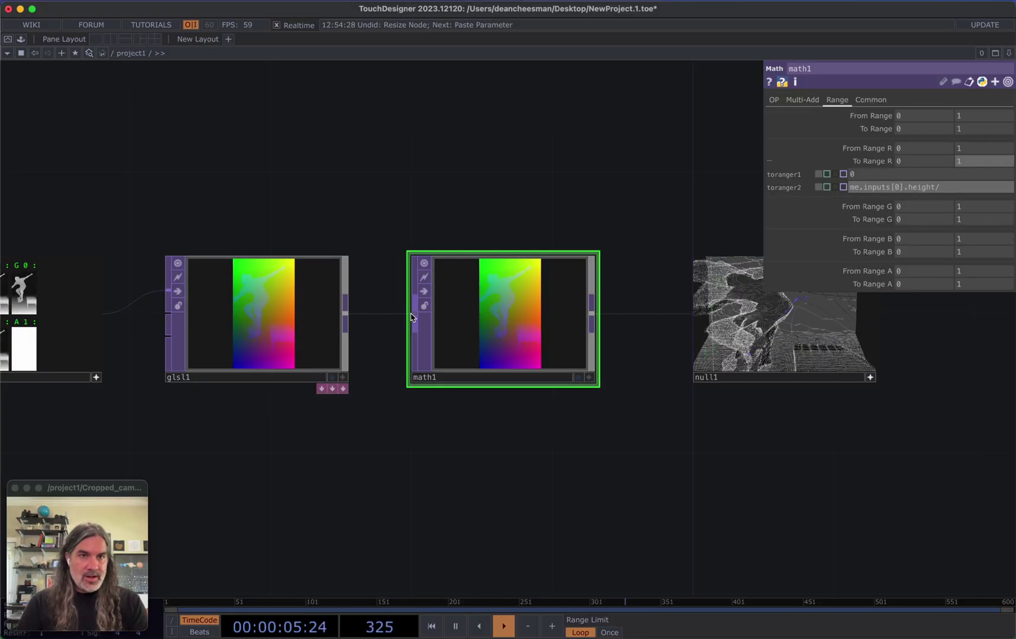
{"action": "type", "text": "/me.inputs[0].width"}
{"action": "key", "text": "Return"}
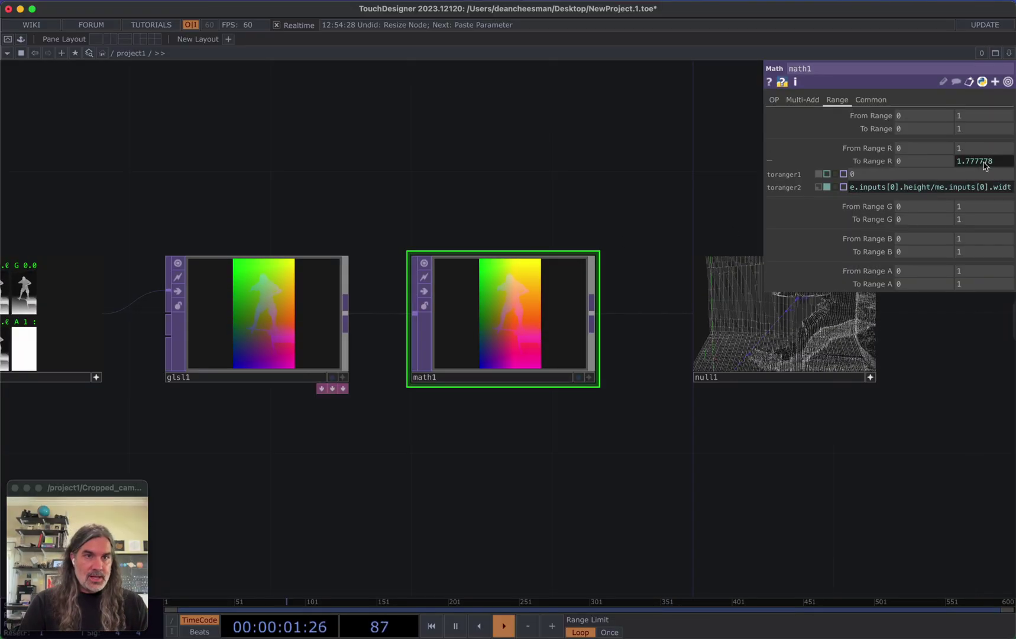
Widen the parameter window and change math1's upper To Range R expression to me.inputs[0].width/me.inputs[0].height
{"action": "scroll", "coordinate": [591, 408], "scroll_direction": "up", "scroll_amount": 2}
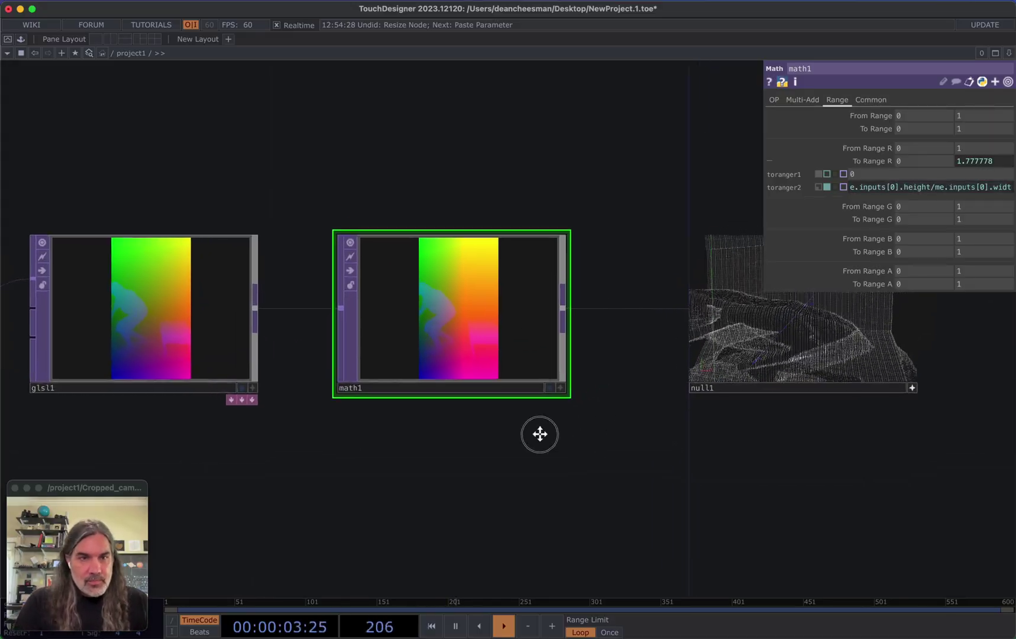
{"action": "left_click_drag", "start_coordinate": [563, 427], "coordinate": [454, 465]}
{"action": "left_click_drag", "start_coordinate": [763, 241], "coordinate": [613, 242]}
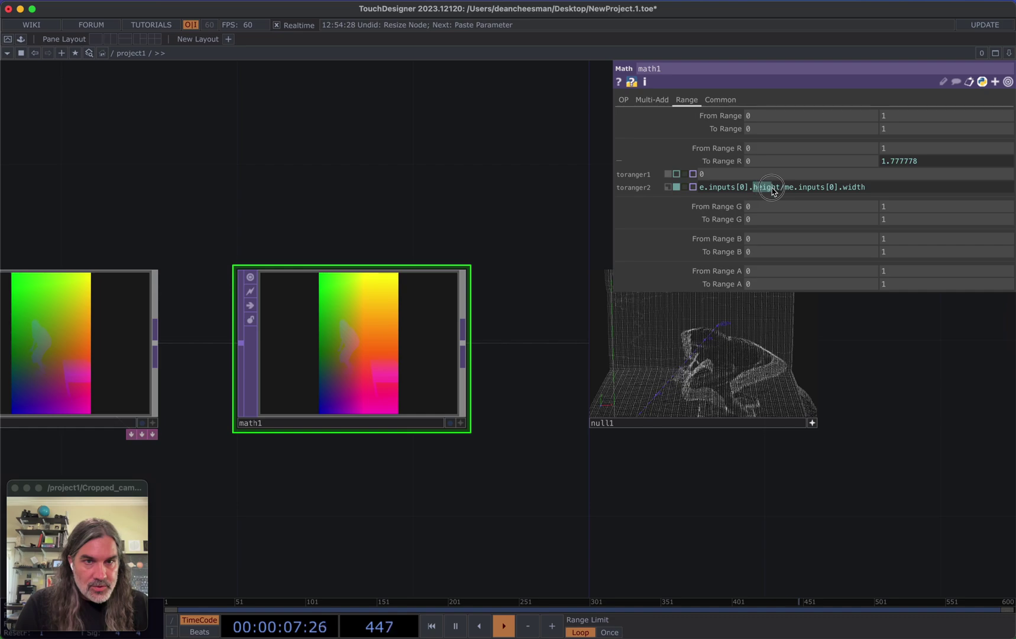
{"action": "type", "text": "width"}
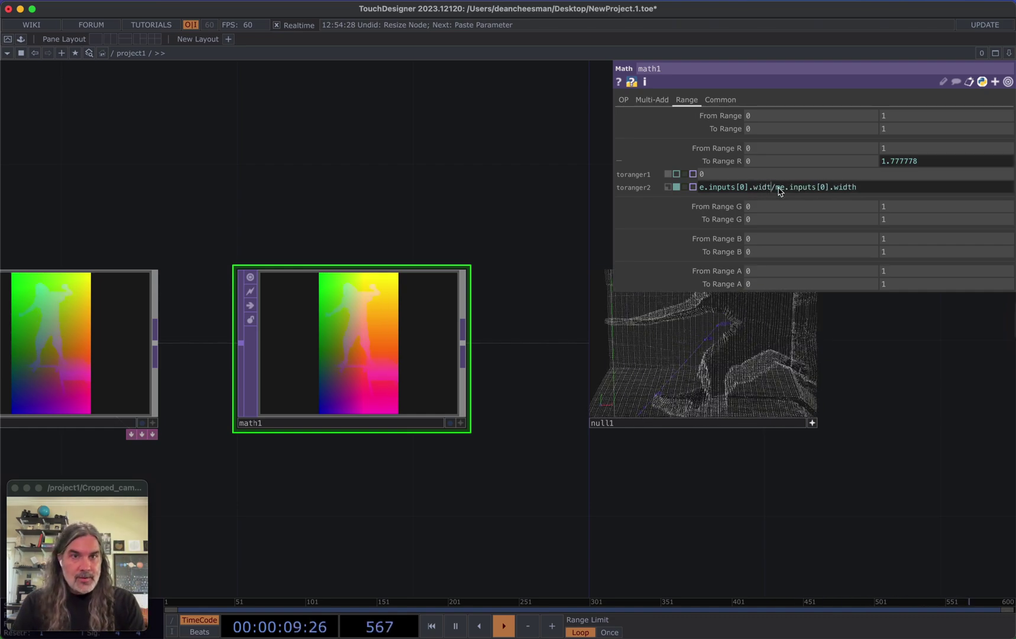
{"action": "double_click", "coordinate": [852, 187]}
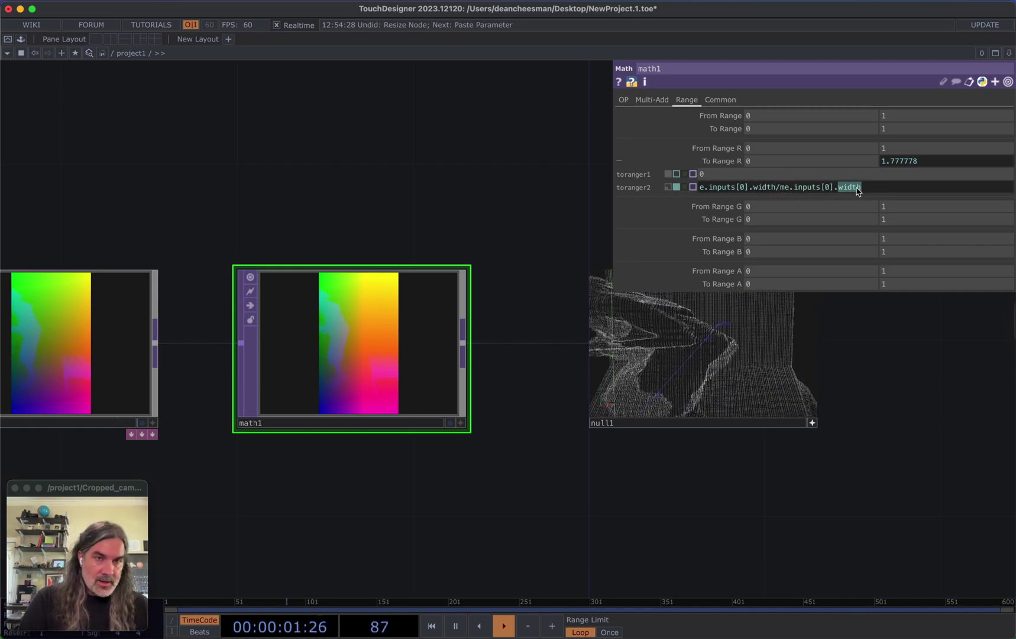
{"action": "type", "text": "height"}
{"action": "key", "text": "Return"}
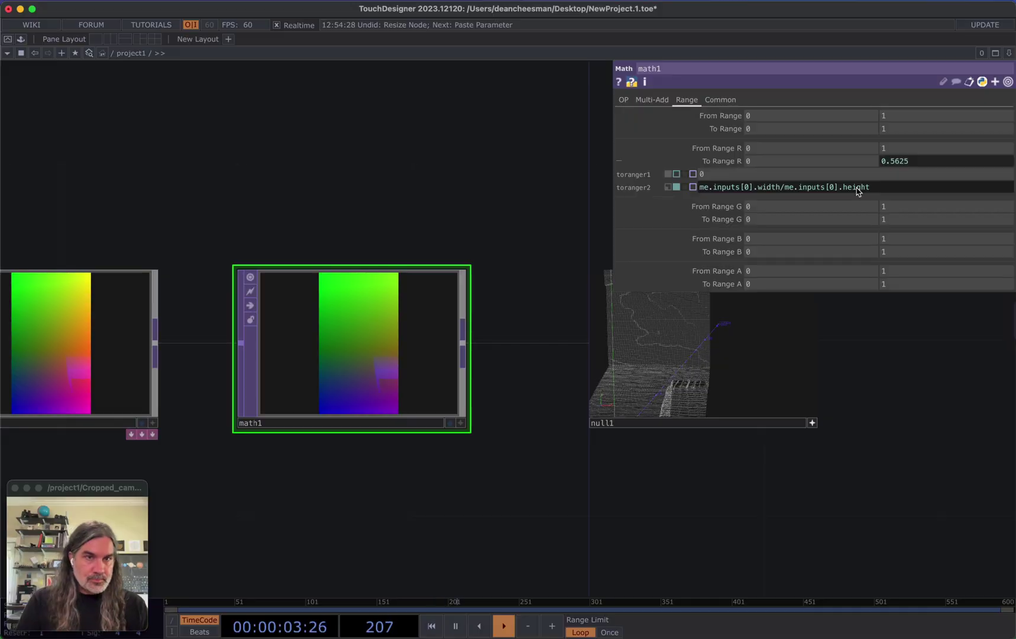
Rotate the point cloud in null1's viewer to examine its proportions after the red-channel rescaling
{"action": "left_click_drag", "start_coordinate": [447, 517], "coordinate": [558, 522]}
{"action": "scroll", "coordinate": [569, 513], "scroll_direction": "down", "scroll_amount": 2}
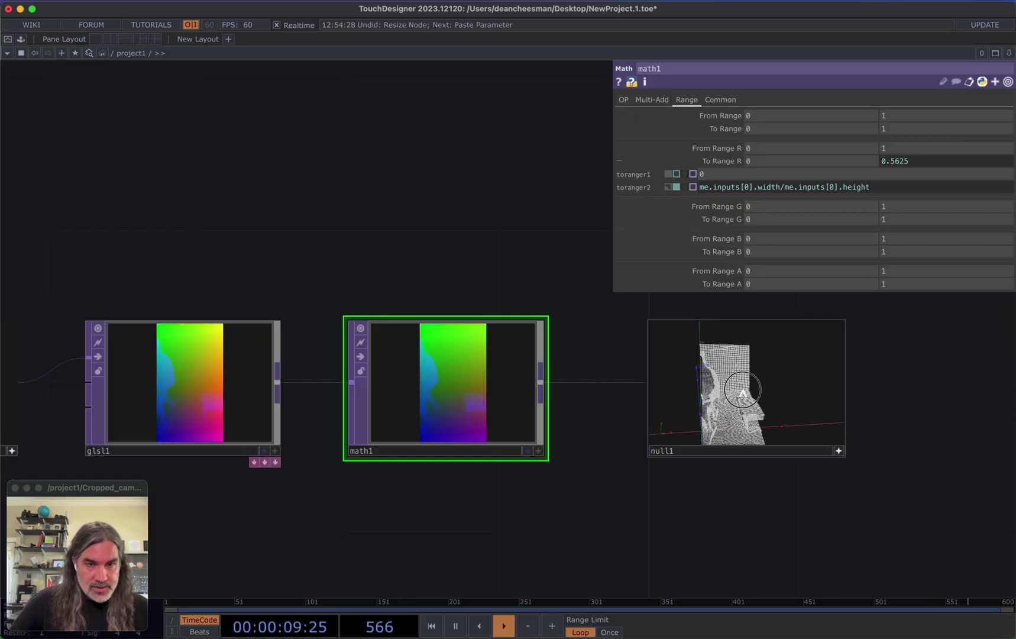
{"action": "left_click_drag", "start_coordinate": [749, 390], "coordinate": [732, 388]}
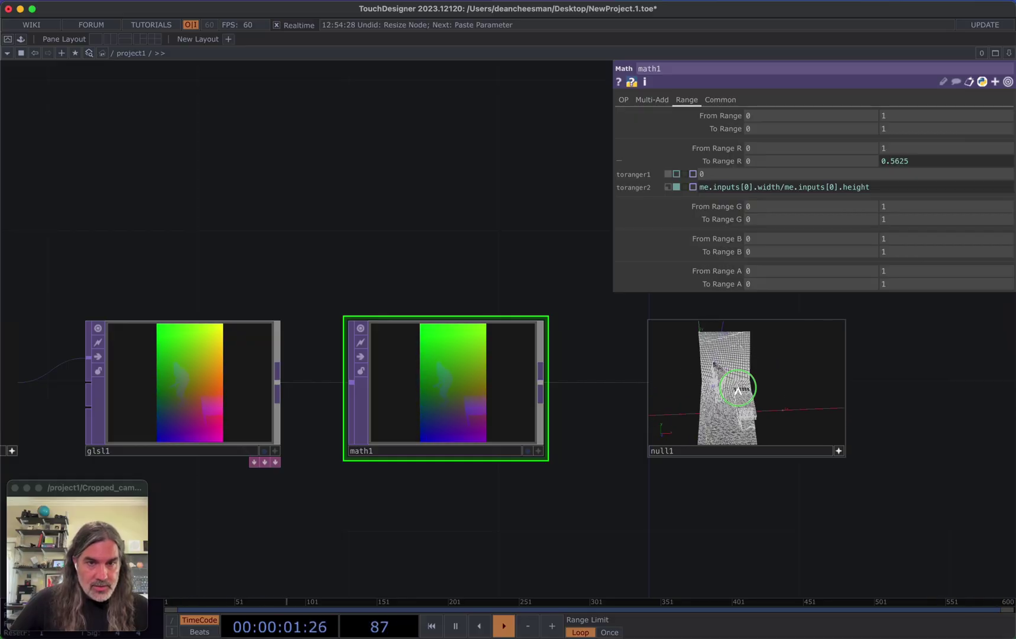
Rename null1 to pos and switch its viewer from the 3D point cloud back to the flat image
{"action": "left_click_drag", "start_coordinate": [721, 533], "coordinate": [654, 565]}
{"action": "scroll", "coordinate": [701, 546], "scroll_direction": "down", "scroll_amount": 2}
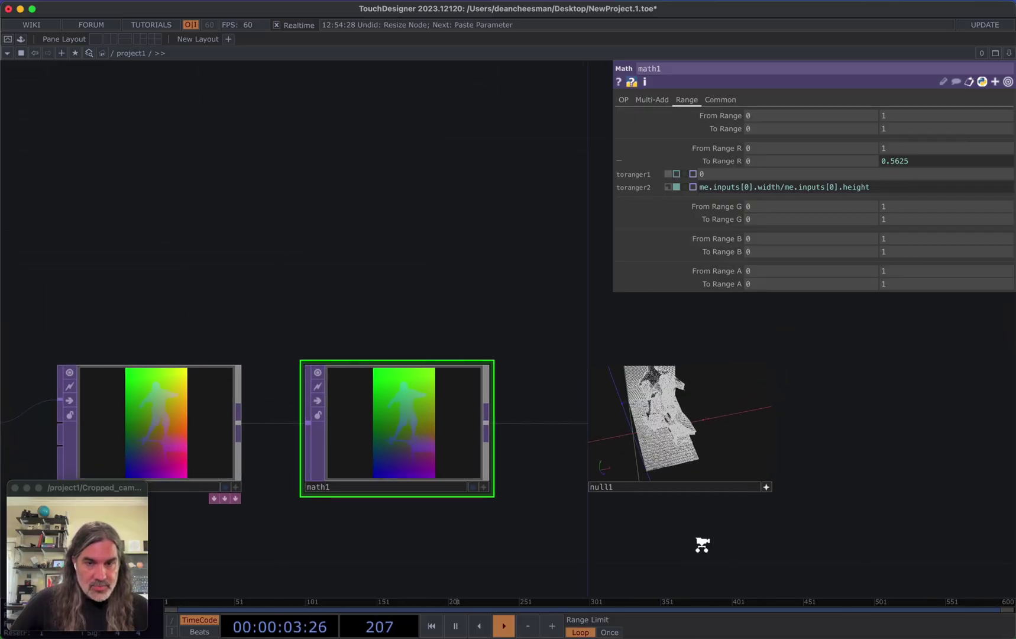
{"action": "left_click", "coordinate": [679, 492]}
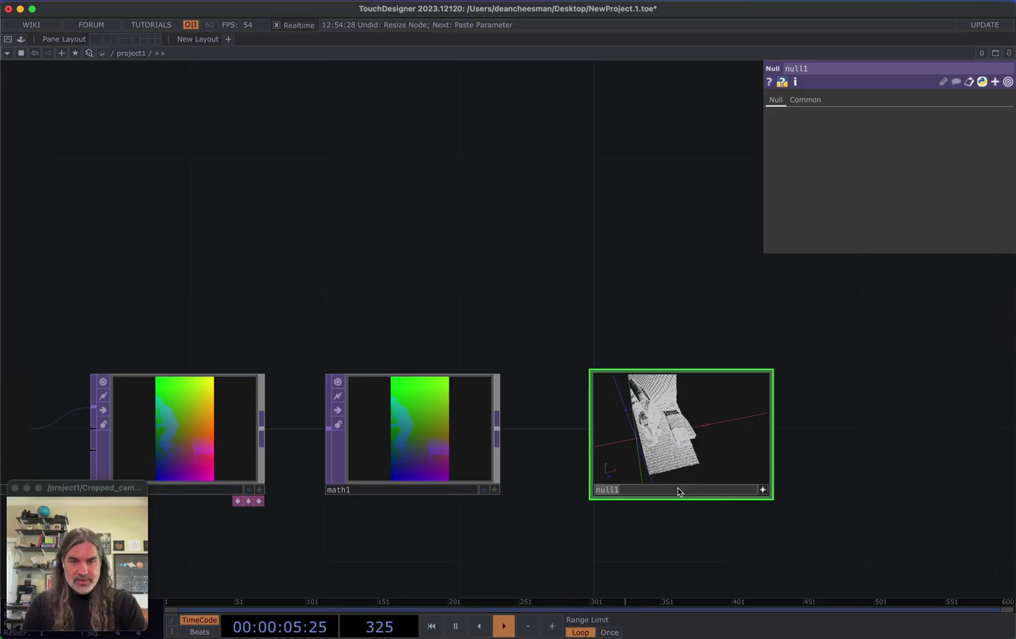
{"action": "type", "text": "pos"}
{"action": "key", "text": "Return"}
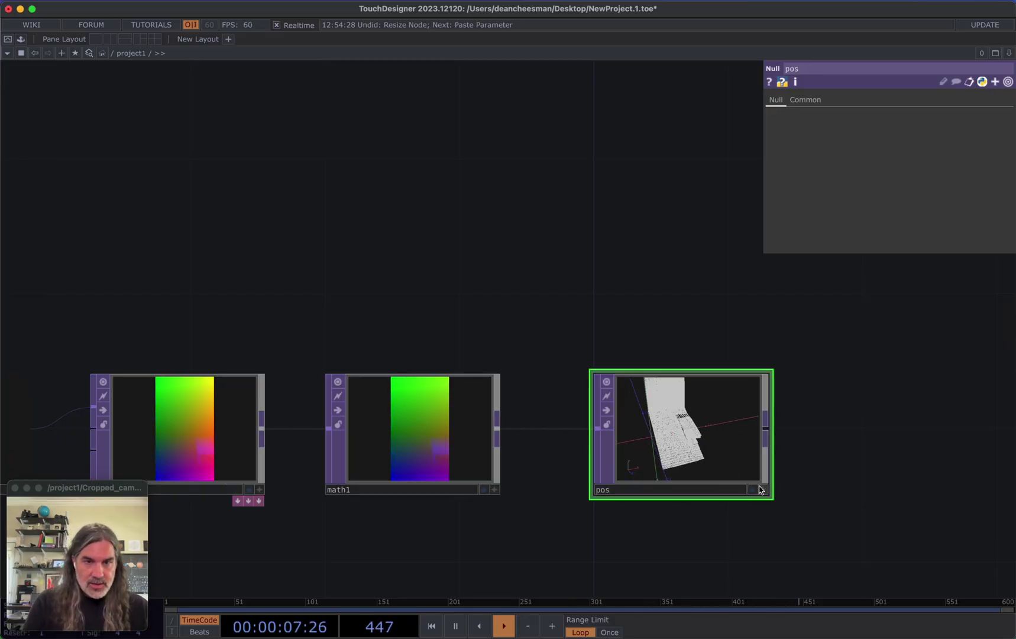
{"action": "key", "text": "a"}
{"action": "key", "text": "p"}
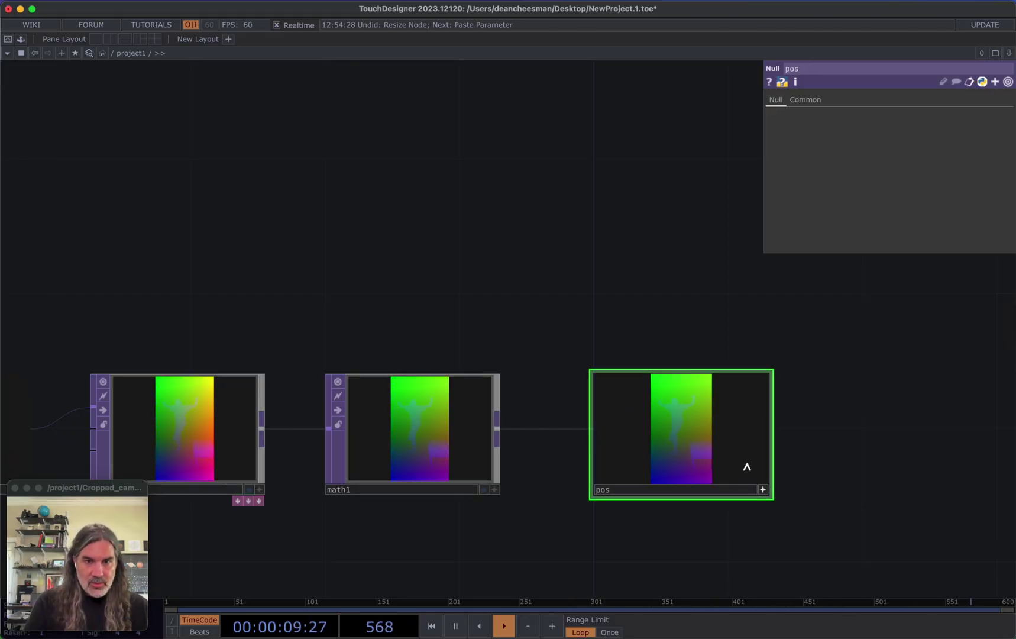
Move the video null along its row so that it sits directly below pos
{"action": "scroll", "coordinate": [701, 440], "scroll_direction": "up", "scroll_amount": 3}
{"action": "scroll", "coordinate": [698, 438], "scroll_direction": "down", "scroll_amount": 10}
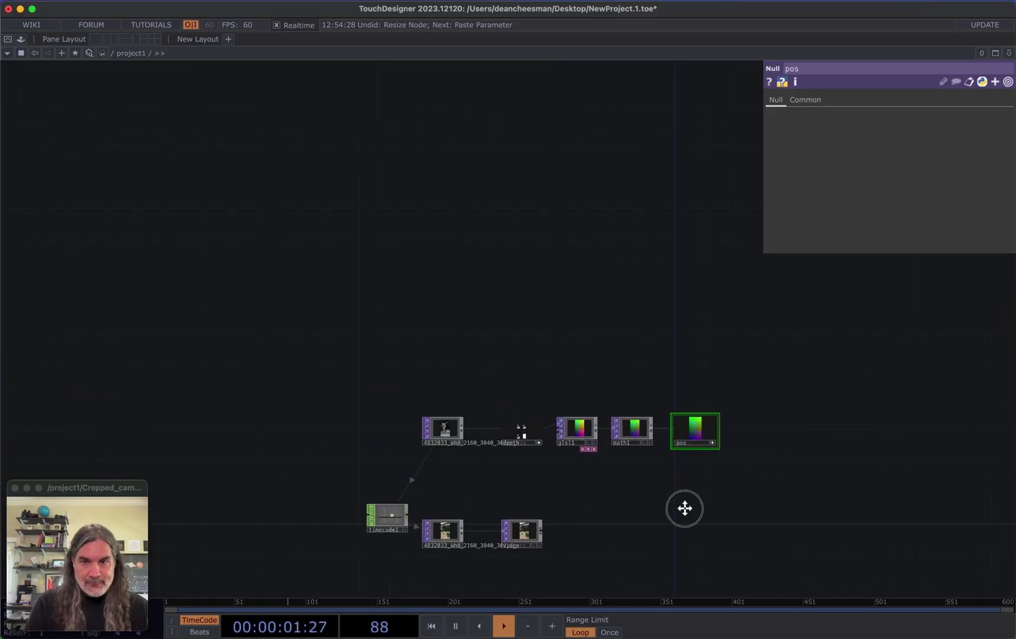
{"action": "scroll", "coordinate": [517, 464], "scroll_direction": "up", "scroll_amount": 5}
{"action": "scroll", "coordinate": [538, 426], "scroll_direction": "down", "scroll_amount": 4}
{"action": "left_click_drag", "start_coordinate": [473, 414], "coordinate": [692, 407]}
{"action": "left_click", "coordinate": [756, 368]}
{"action": "left_click_drag", "start_coordinate": [747, 271], "coordinate": [127, 470]}
{"action": "left_click_drag", "start_coordinate": [684, 410], "coordinate": [396, 420]}
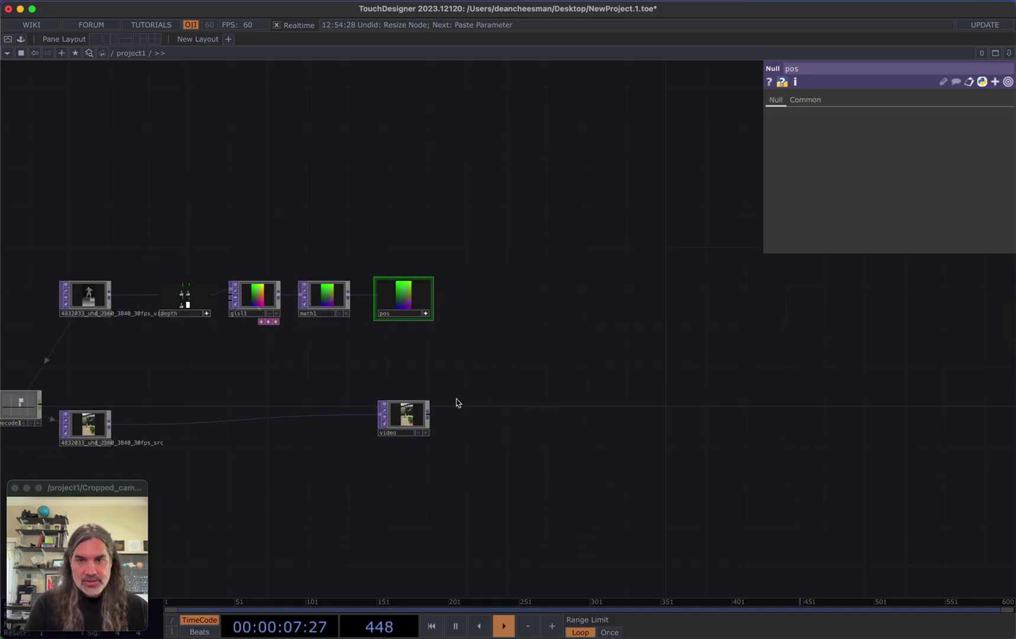
Create an Add SOP in the empty space beside pos and video, and turn on Add Points
{"action": "key", "text": "Tab"}
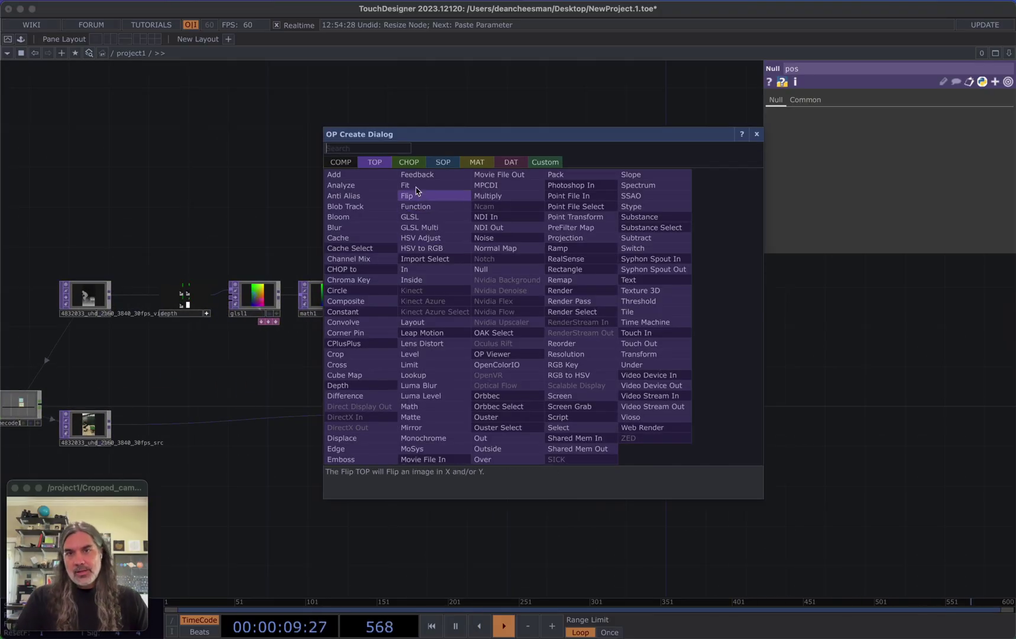
{"action": "left_click", "coordinate": [430, 168]}
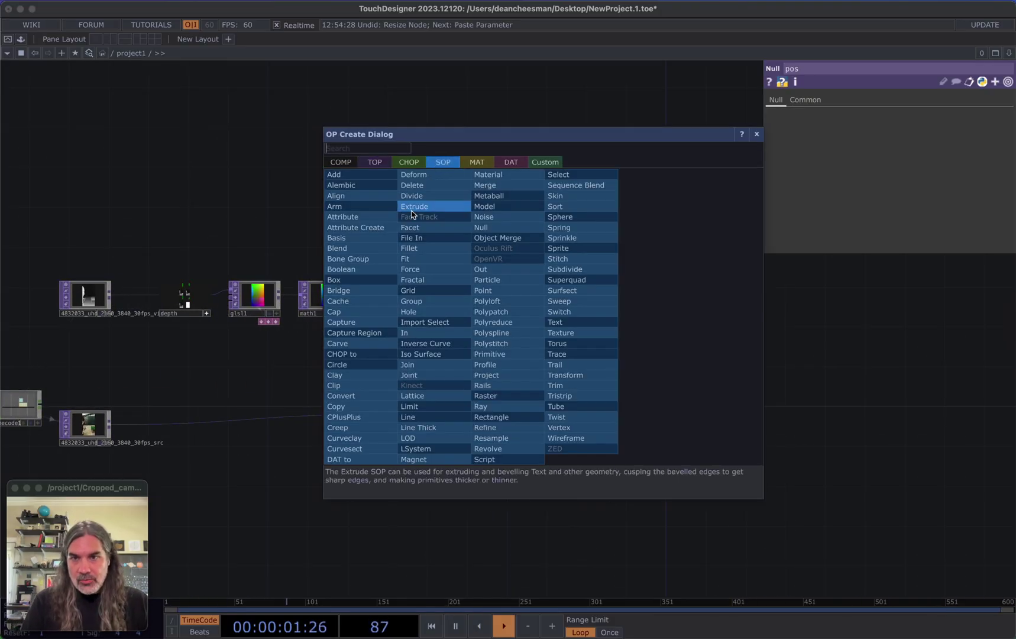
{"action": "left_click", "coordinate": [336, 177]}
{"action": "left_click", "coordinate": [535, 362]}
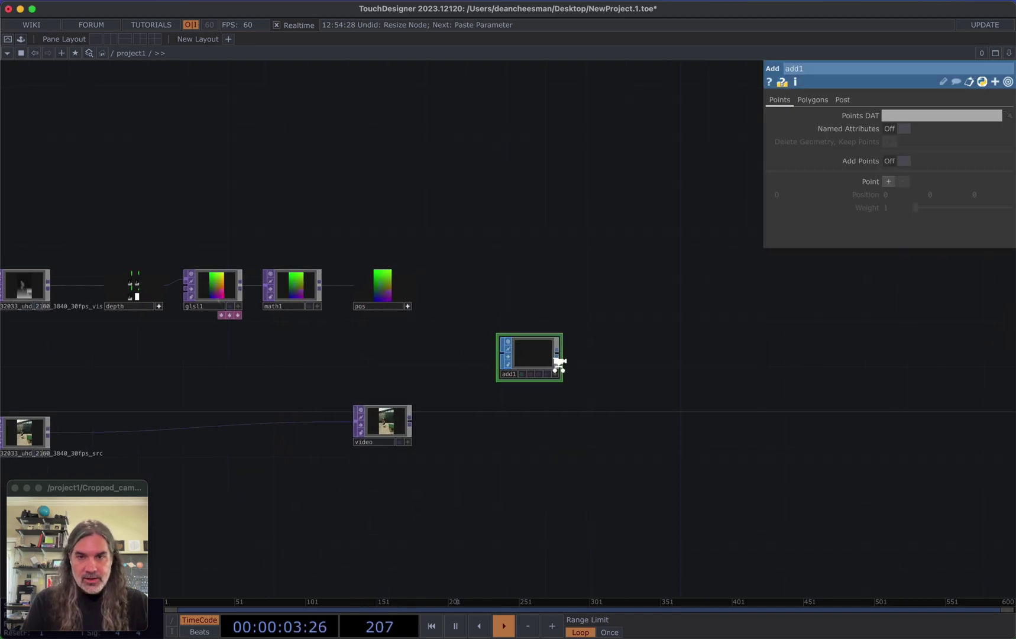
{"action": "scroll", "coordinate": [550, 361], "scroll_direction": "up", "scroll_amount": 4}
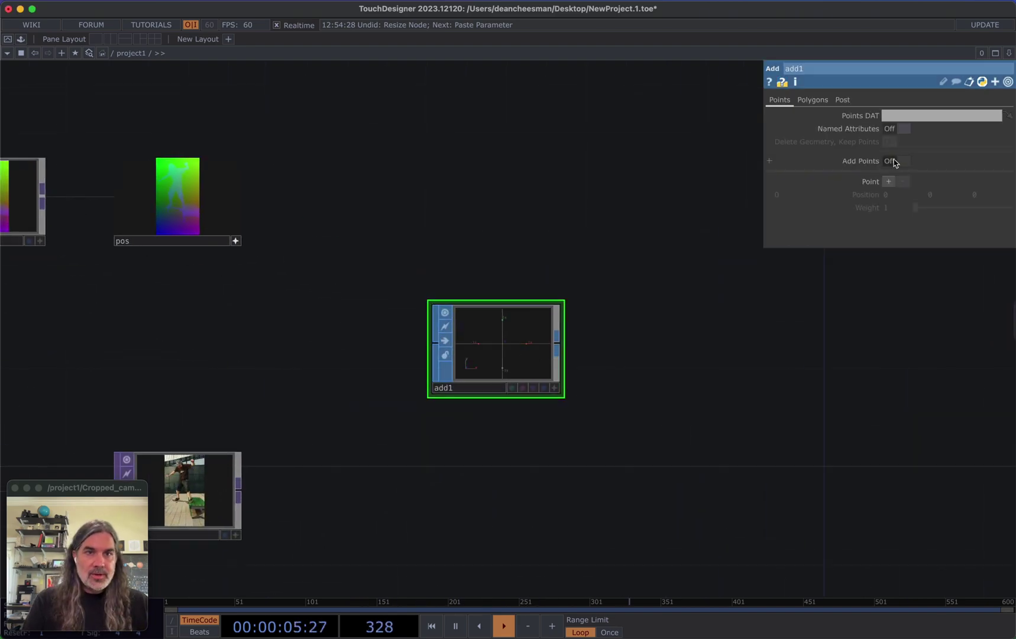
{"action": "left_click", "coordinate": [893, 162]}
Append a Convert SOP to add1 and set Convert to to Particles Per Point
{"action": "right_click", "coordinate": [579, 344]}
{"action": "type", "text": "c"}
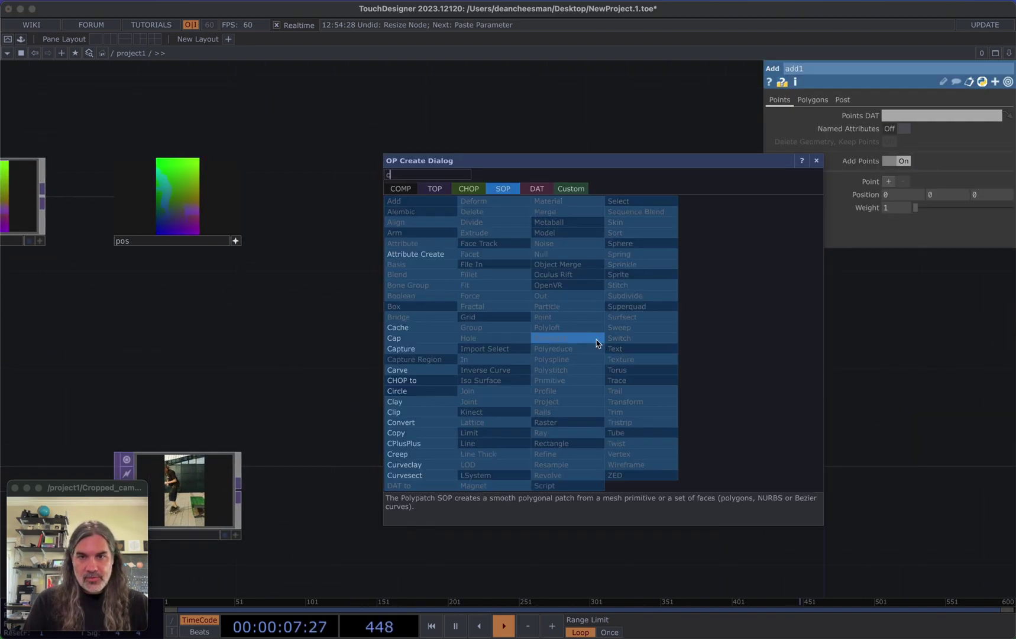
{"action": "left_click", "coordinate": [425, 422]}
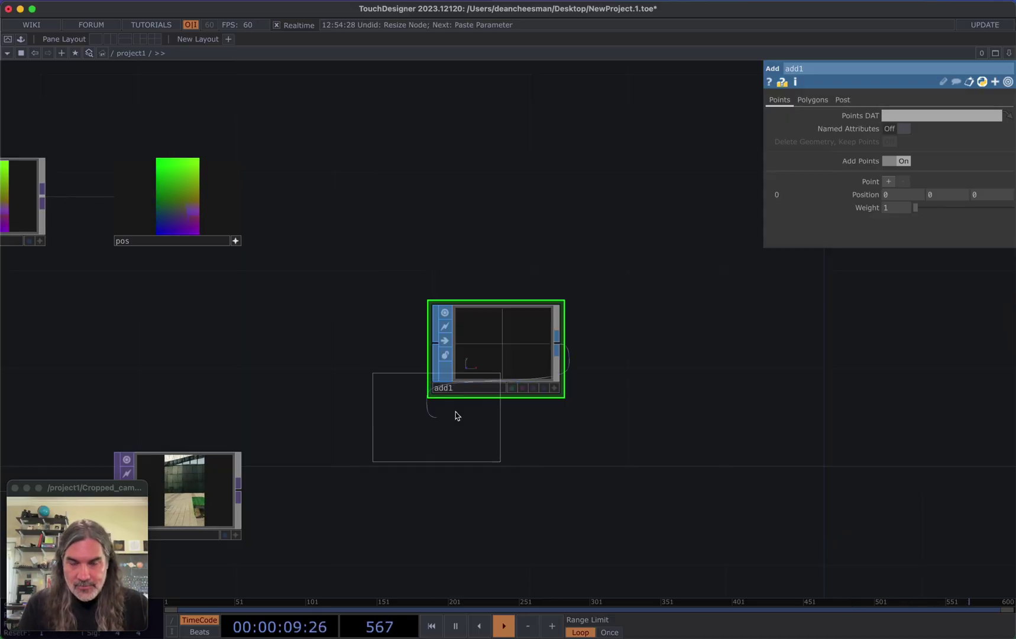
{"action": "left_click", "coordinate": [665, 346]}
{"action": "left_click", "coordinate": [886, 142]}
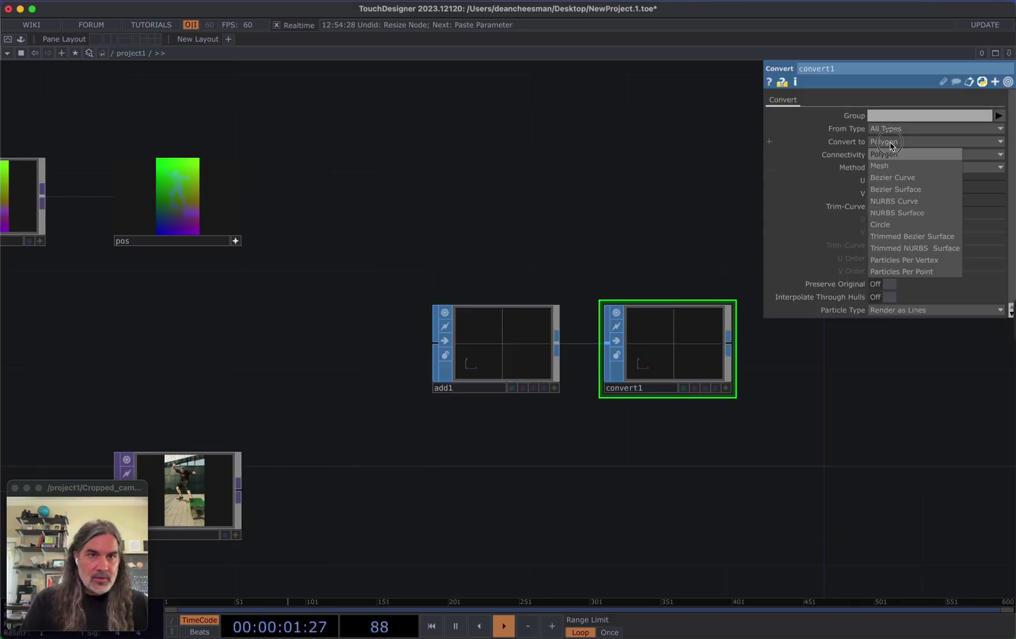
{"action": "left_click", "coordinate": [894, 276]}
Attach a Geometry COMP to the output of convert1, placing it beside convert1
{"action": "left_click_drag", "start_coordinate": [801, 399], "coordinate": [777, 402]}
{"action": "right_click_drag", "start_coordinate": [724, 478], "coordinate": [516, 379]}
{"action": "left_click_drag", "start_coordinate": [684, 372], "coordinate": [588, 372]}
{"action": "left_click", "coordinate": [645, 382]}
{"action": "left_click", "coordinate": [611, 349]}
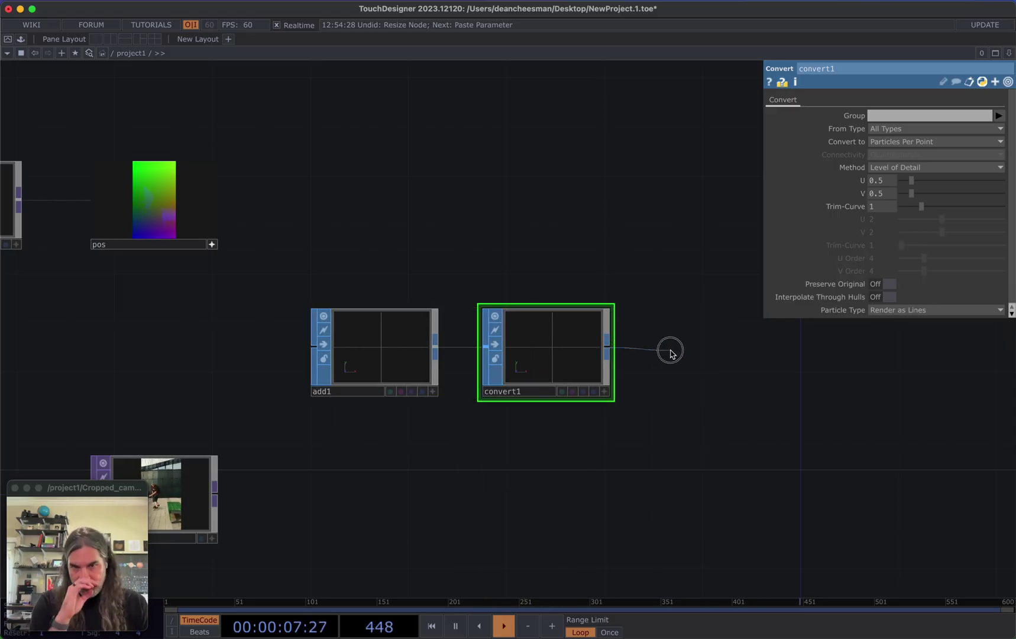
{"action": "left_click", "coordinate": [670, 352]}
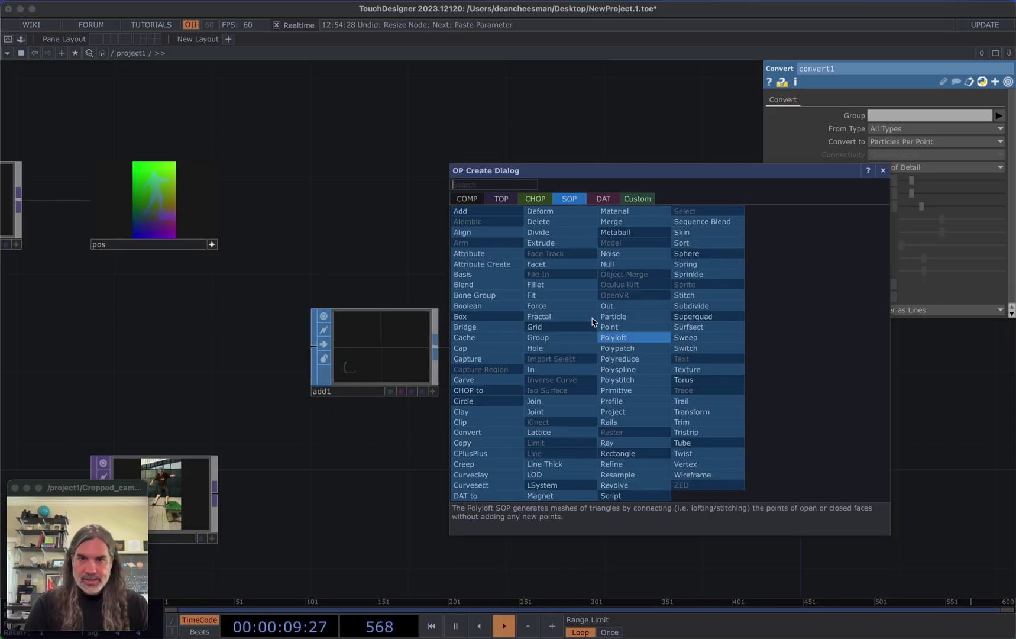
{"action": "left_click", "coordinate": [470, 199]}
{"action": "left_click", "coordinate": [485, 298]}
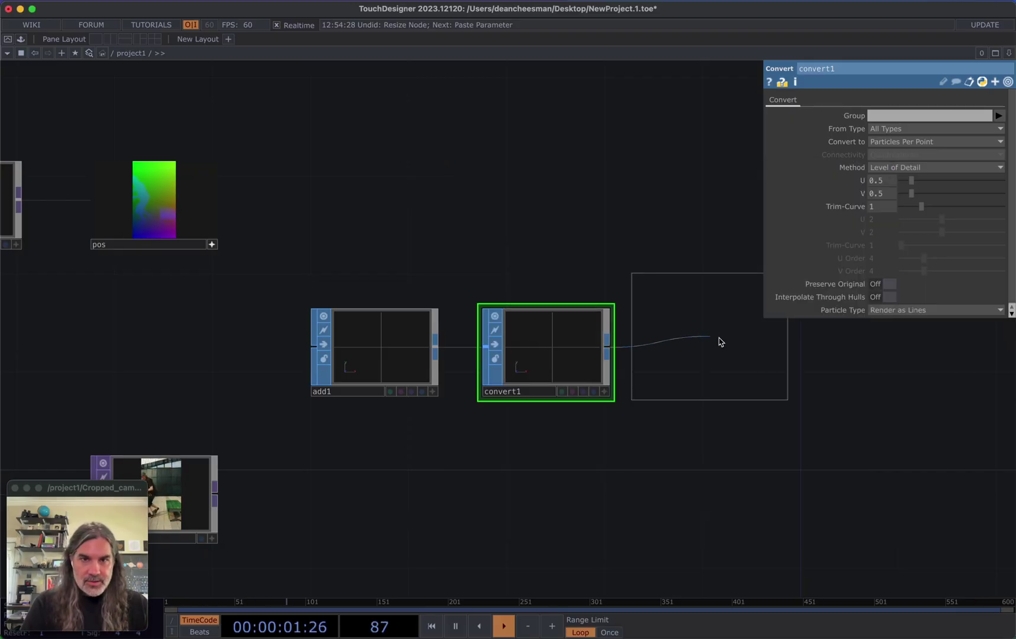
{"action": "left_click", "coordinate": [733, 335]}
{"action": "left_click_drag", "start_coordinate": [635, 458], "coordinate": [515, 478]}
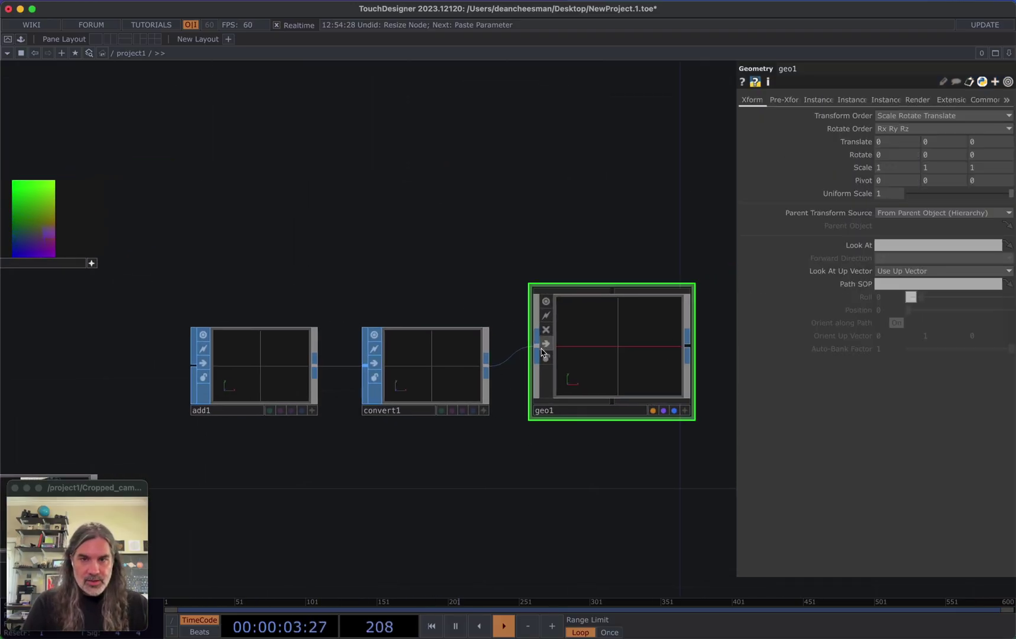
Create a Point Sprite MAT above geo1 and assign it as geo1's material
{"action": "left_click_drag", "start_coordinate": [354, 229], "coordinate": [173, 237]}
{"action": "key", "text": "Tab"}
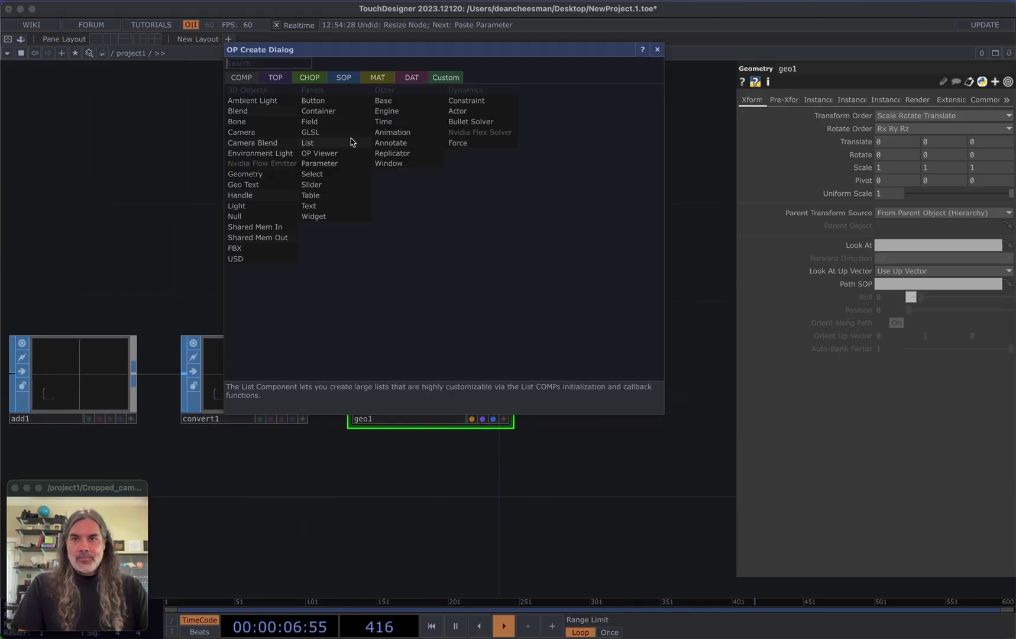
{"action": "left_click", "coordinate": [376, 79]}
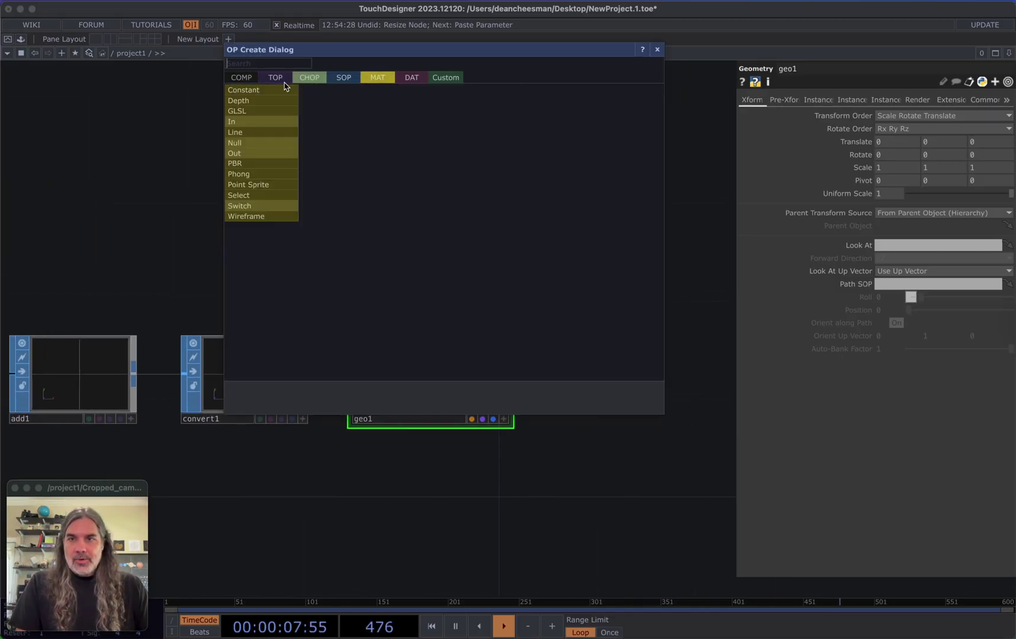
{"action": "left_click", "coordinate": [265, 188]}
{"action": "left_click", "coordinate": [446, 220]}
{"action": "left_click_drag", "start_coordinate": [447, 220], "coordinate": [440, 327]}
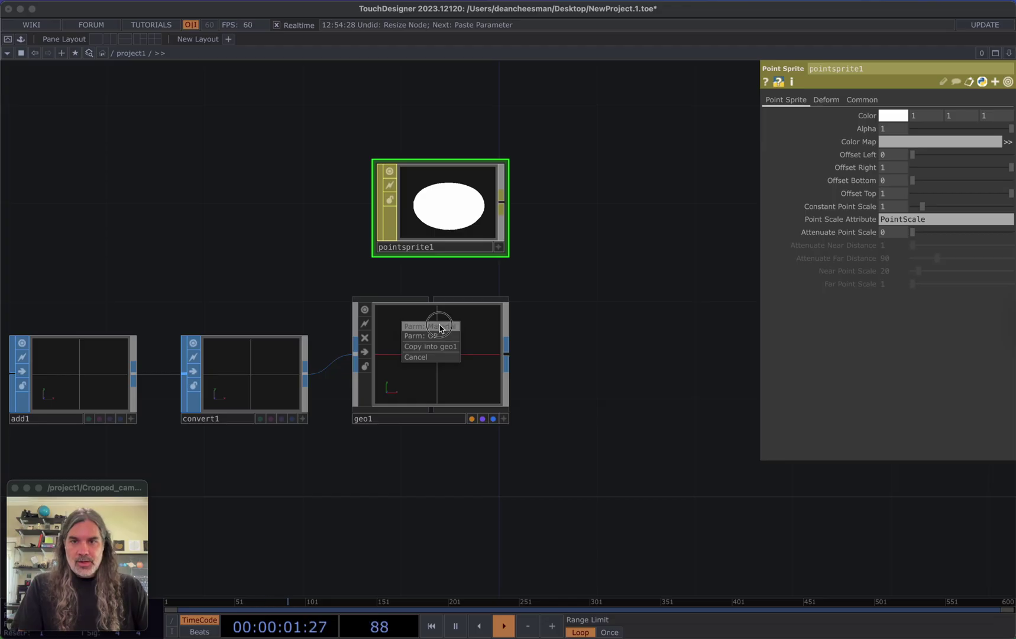
{"action": "left_click", "coordinate": [440, 327]}
Create a Camera COMP and place it beside geo1
{"action": "double_click", "coordinate": [597, 347]}
{"action": "left_click", "coordinate": [397, 199]}
{"action": "type", "text": "c"}
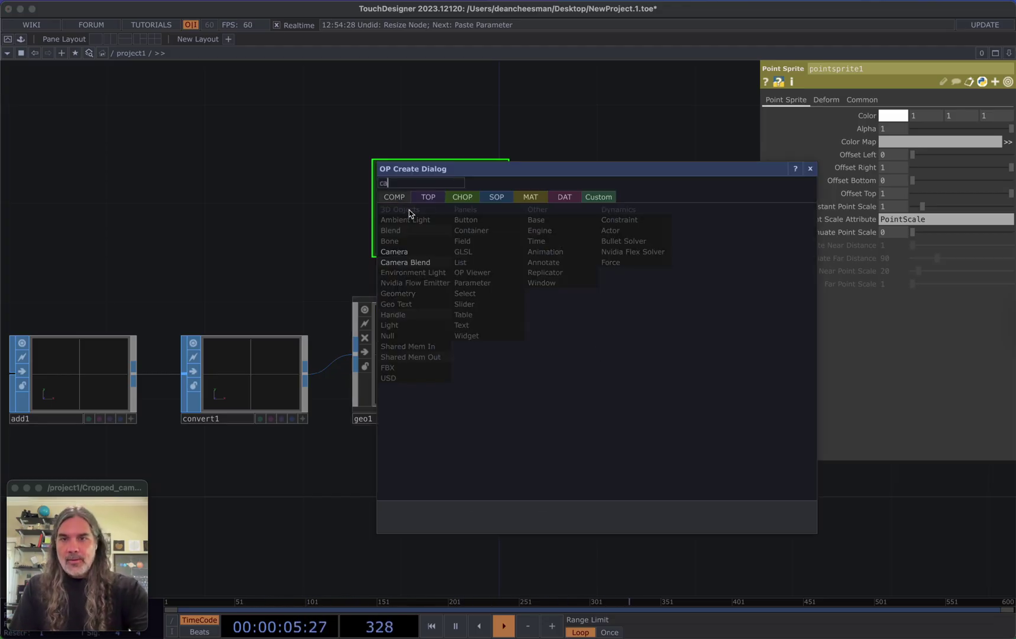
{"action": "type", "text": "a"}
{"action": "left_click", "coordinate": [394, 251]}
{"action": "left_click", "coordinate": [633, 363]}
Create a Render TOP and place it below geo1
{"action": "left_click_drag", "start_coordinate": [504, 440], "coordinate": [520, 320]}
{"action": "key", "text": "Tab"}
{"action": "type", "text": "re"}
{"action": "left_click", "coordinate": [277, 273]}
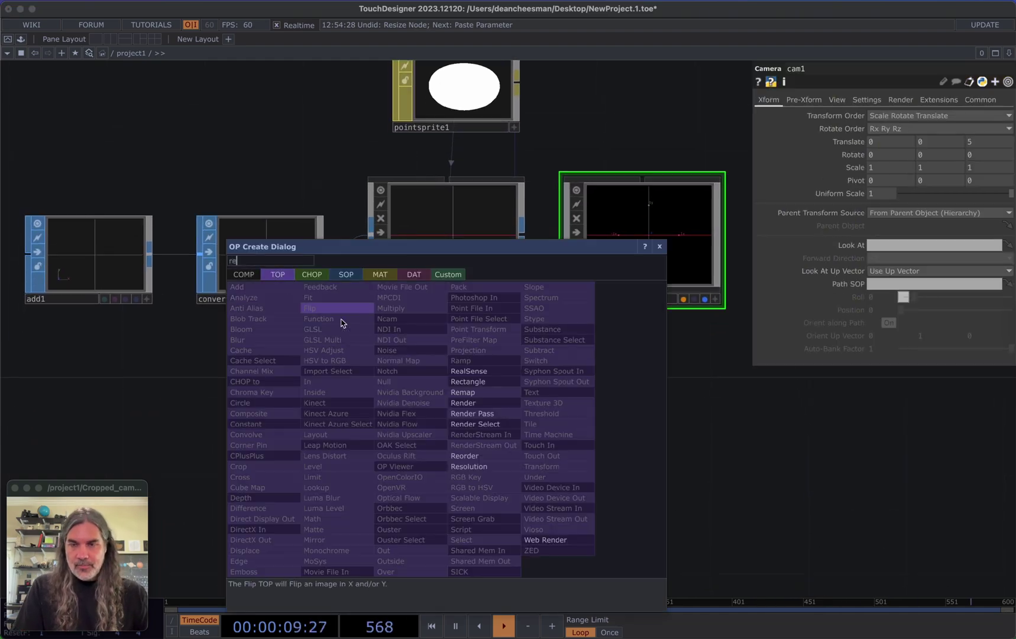
{"action": "left_click", "coordinate": [476, 408]}
{"action": "left_click", "coordinate": [470, 441]}
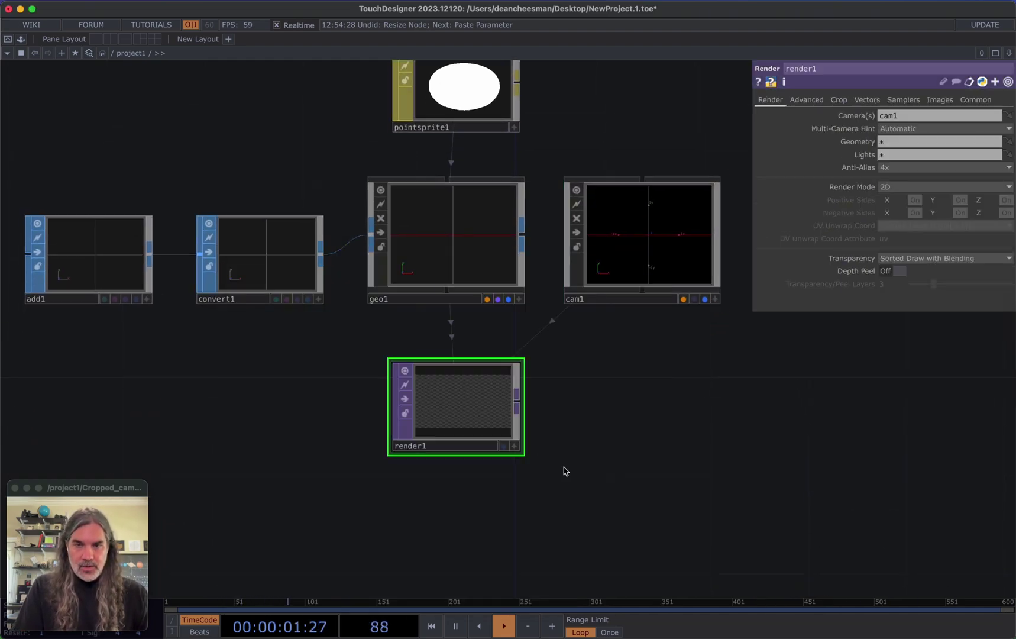
Set render1's resolution to 1080 by 1920
{"action": "left_click", "coordinate": [976, 100]}
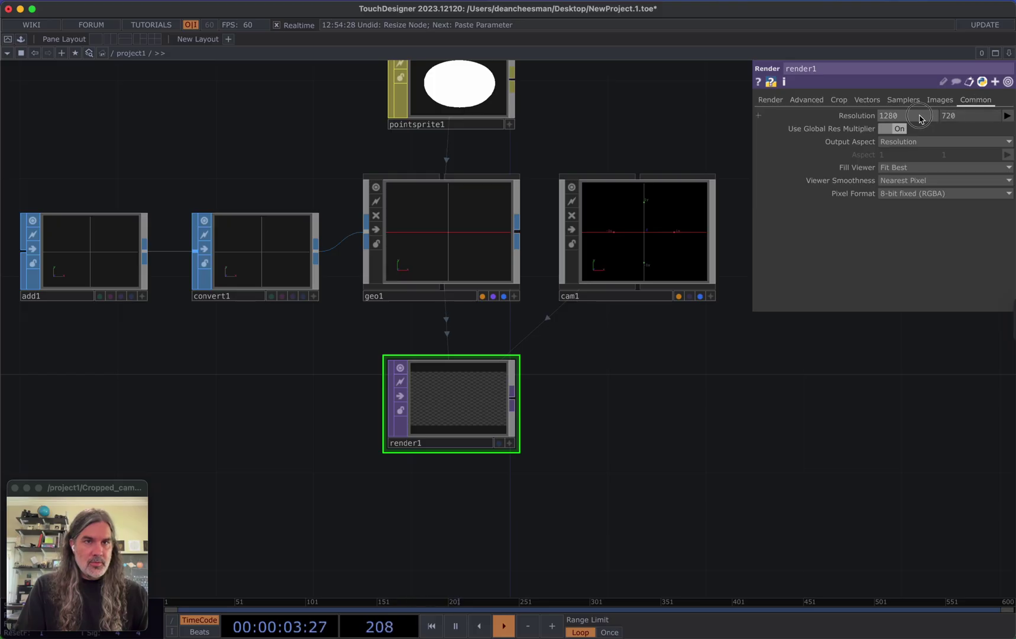
{"action": "type", "text": "80"}
{"action": "key", "text": "Tab"}
{"action": "type", "text": "1920"}
{"action": "key", "text": "Return"}
Turn on instancing for the geo1 Geometry COMP
{"action": "left_click_drag", "start_coordinate": [642, 385], "coordinate": [796, 451]}
{"action": "scroll", "coordinate": [799, 460], "scroll_direction": "down", "scroll_amount": 3}
{"action": "scroll", "coordinate": [801, 461], "scroll_direction": "up", "scroll_amount": 2}
{"action": "left_click", "coordinate": [673, 333]}
{"action": "left_click_drag", "start_coordinate": [463, 219], "coordinate": [394, 198]}
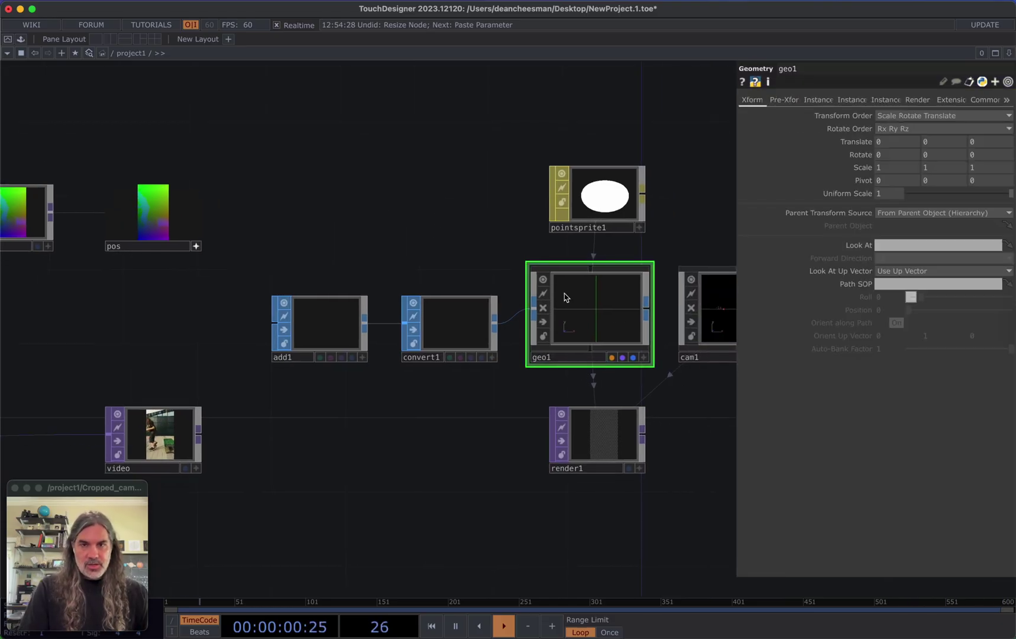
{"action": "left_click", "coordinate": [821, 100]}
{"action": "left_click", "coordinate": [890, 116]}
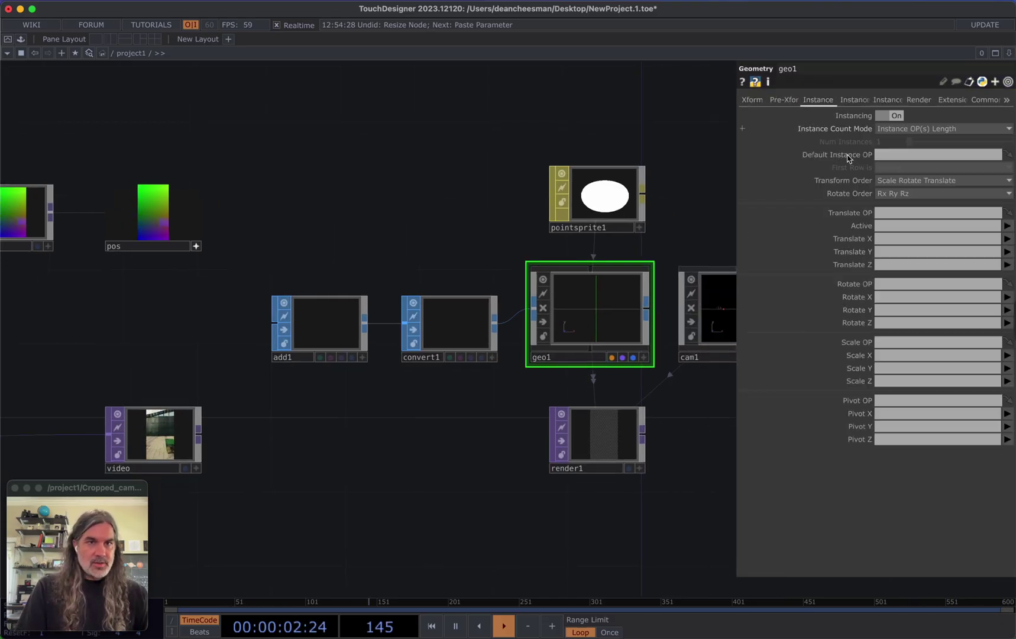
Assign pos as geo1's Translate OP and map Translate X, Y and Z to r, g and b
{"action": "left_click", "coordinate": [161, 439]}
{"action": "left_click", "coordinate": [190, 252]}
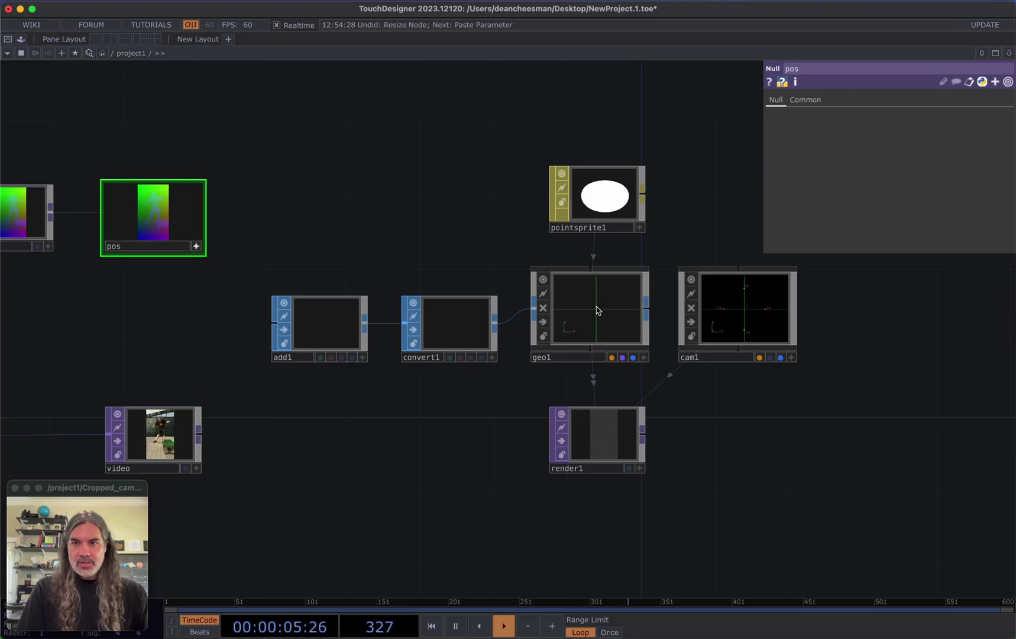
{"action": "left_click", "coordinate": [628, 329]}
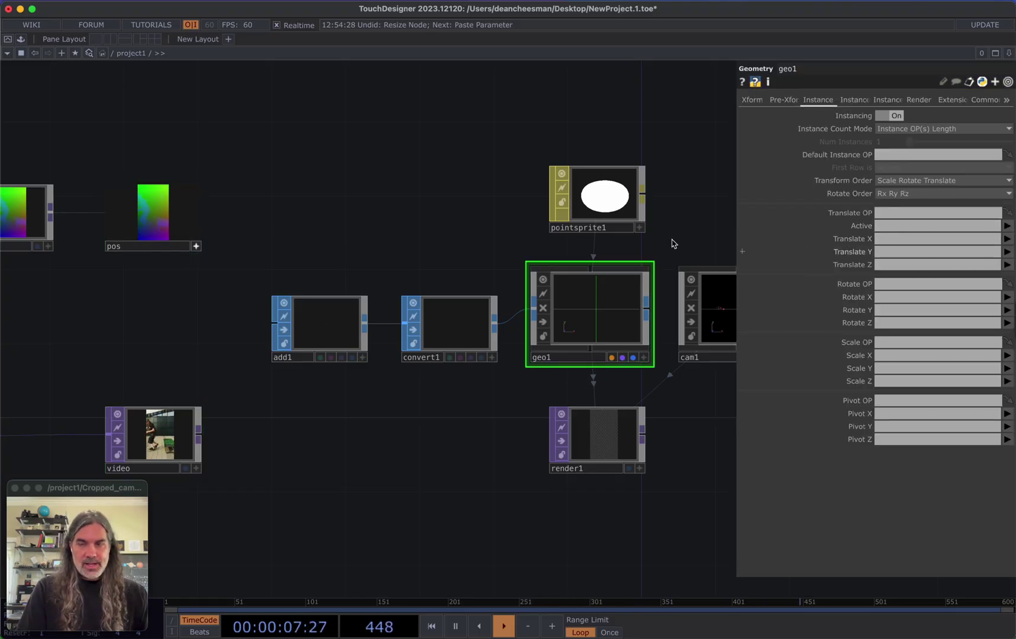
{"action": "left_click_drag", "start_coordinate": [177, 220], "coordinate": [892, 266]}
{"action": "left_click", "coordinate": [891, 265]}
{"action": "type", "text": "b"}
Make cam1's viewer interactive and orbit the camera to frame the instanced point cloud at an angle
{"action": "left_click_drag", "start_coordinate": [452, 440], "coordinate": [278, 449]}
{"action": "scroll", "coordinate": [568, 390], "scroll_direction": "up", "scroll_amount": 2}
{"action": "left_click", "coordinate": [593, 293]}
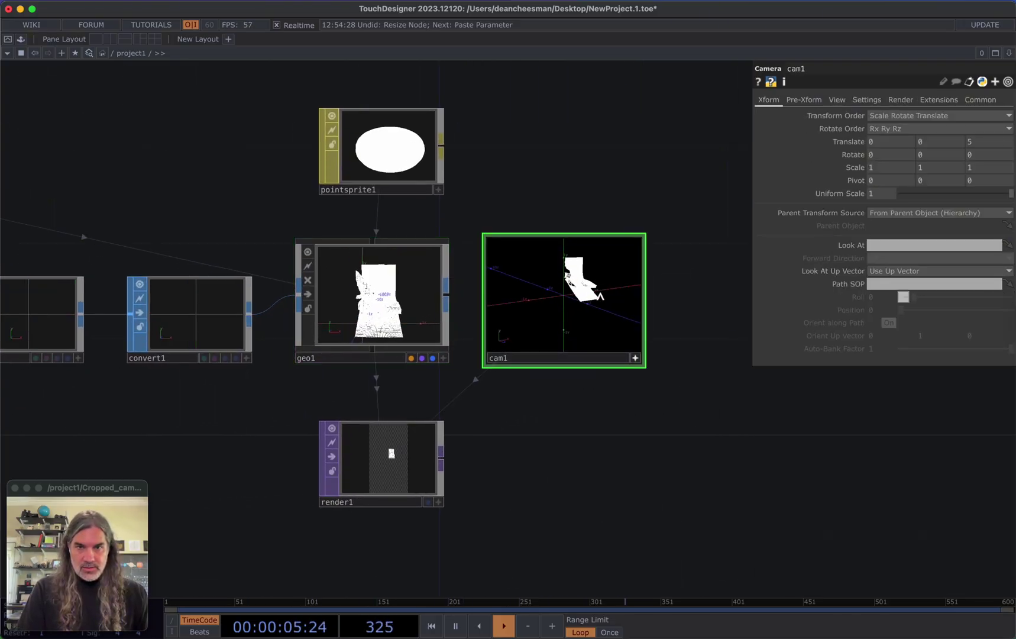
{"action": "scroll", "coordinate": [612, 415], "scroll_direction": "down", "scroll_amount": 6}
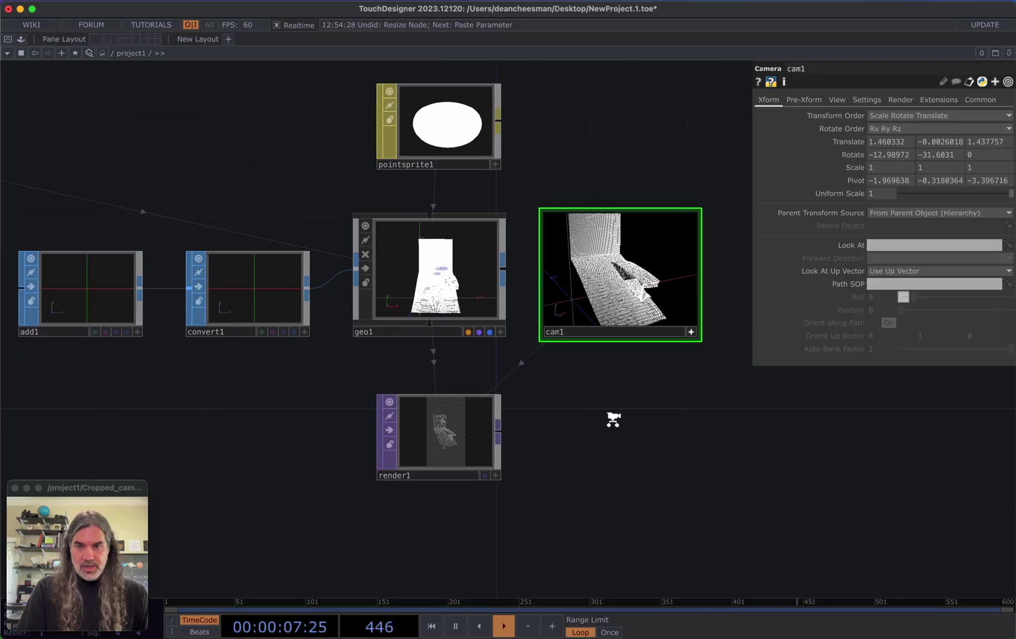
{"action": "scroll", "coordinate": [613, 422], "scroll_direction": "up", "scroll_amount": 3}
Assign video as geo1's instance Color OP and map R, G and B to r, g and b
{"action": "left_click", "coordinate": [486, 355]}
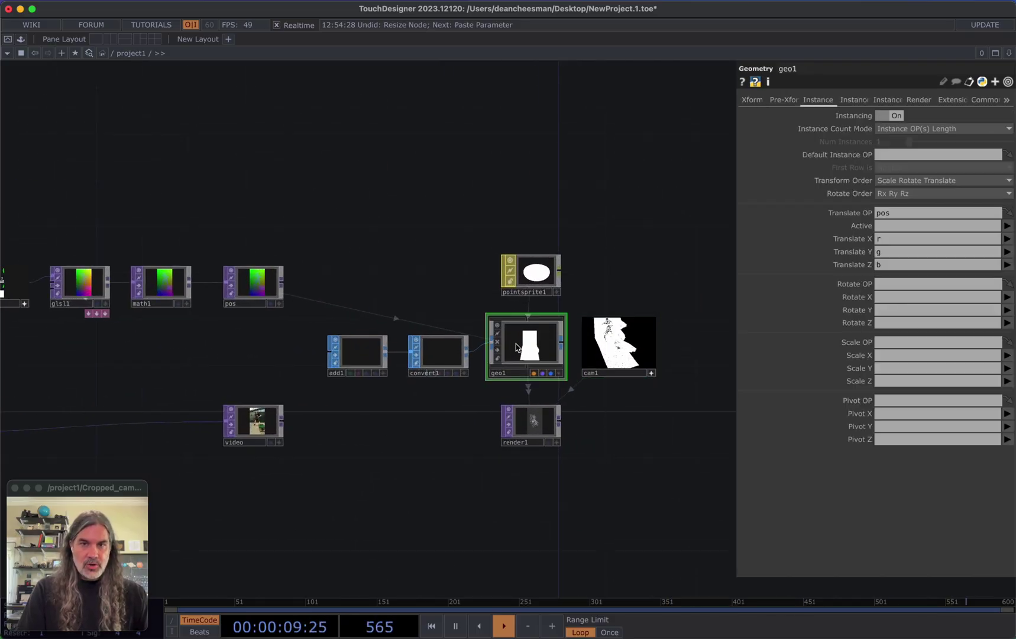
{"action": "left_click", "coordinate": [860, 102]}
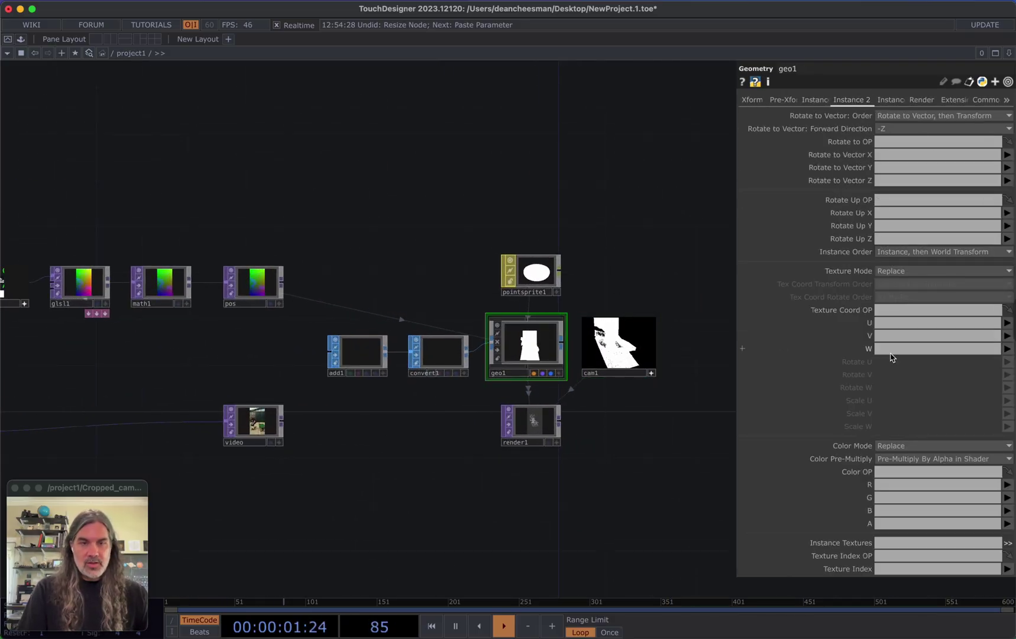
{"action": "left_click_drag", "start_coordinate": [257, 425], "coordinate": [908, 471]}
{"action": "left_click", "coordinate": [902, 484]}
{"action": "type", "text": "r"}
{"action": "left_click", "coordinate": [899, 497]}
{"action": "type", "text": "g"}
{"action": "left_click", "coordinate": [899, 511]}
{"action": "type", "text": "b"}
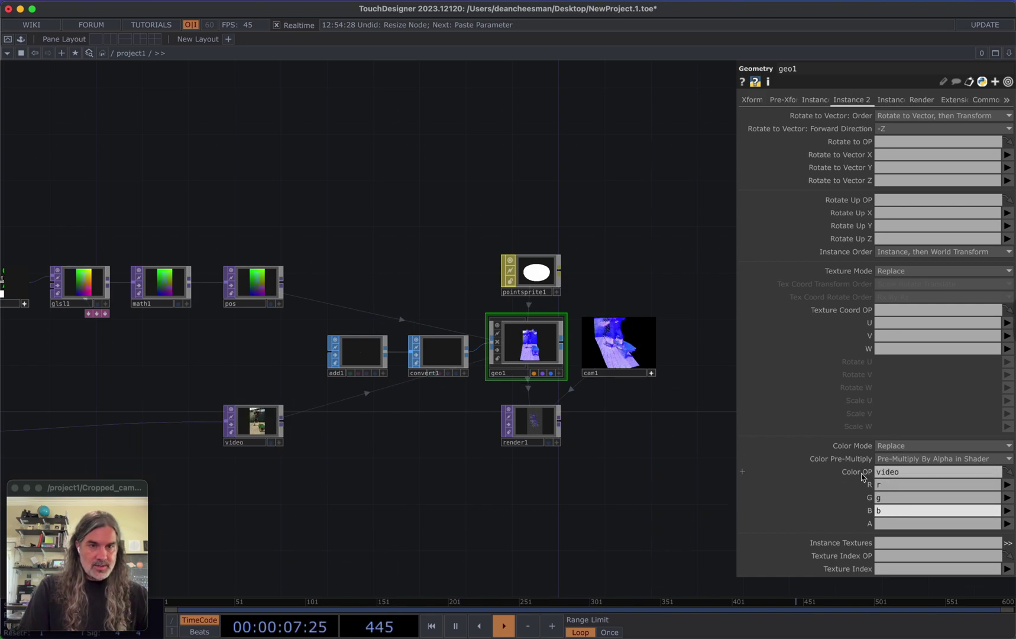
Open render1 in a floating viewer, narrow its window and move it clear of cam1
{"action": "scroll", "coordinate": [613, 418], "scroll_direction": "up", "scroll_amount": 2}
{"action": "right_click", "coordinate": [518, 433]}
{"action": "left_click", "coordinate": [532, 427]}
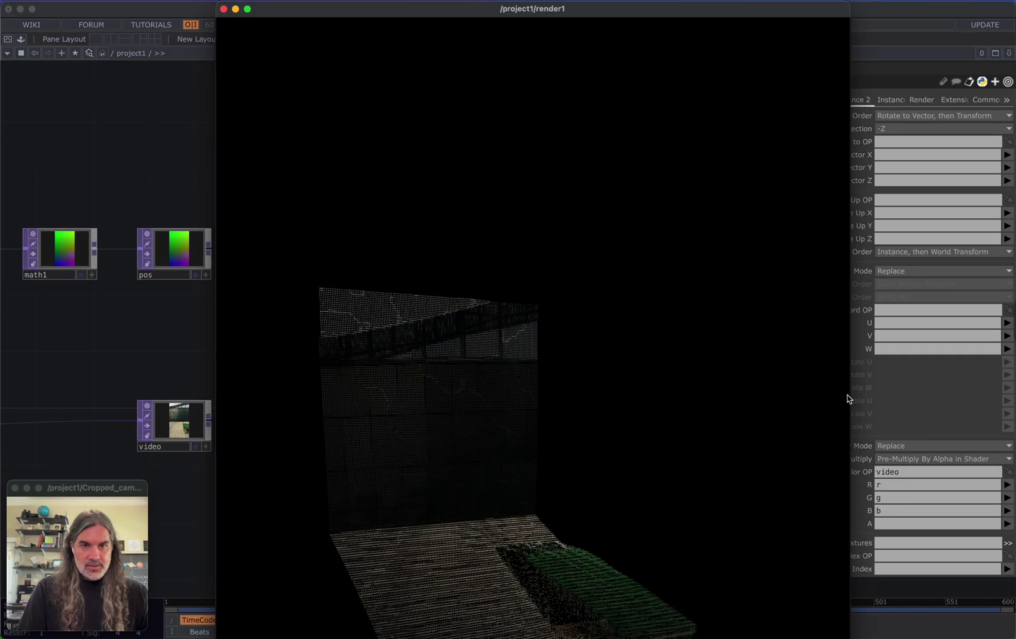
{"action": "left_click_drag", "start_coordinate": [851, 395], "coordinate": [572, 359]}
{"action": "left_click_drag", "start_coordinate": [426, 259], "coordinate": [385, 11]}
Enlarge cam1's viewer in the network and orbit the camera around the coloured point cloud
{"action": "scroll", "coordinate": [651, 463], "scroll_direction": "up", "scroll_amount": 5}
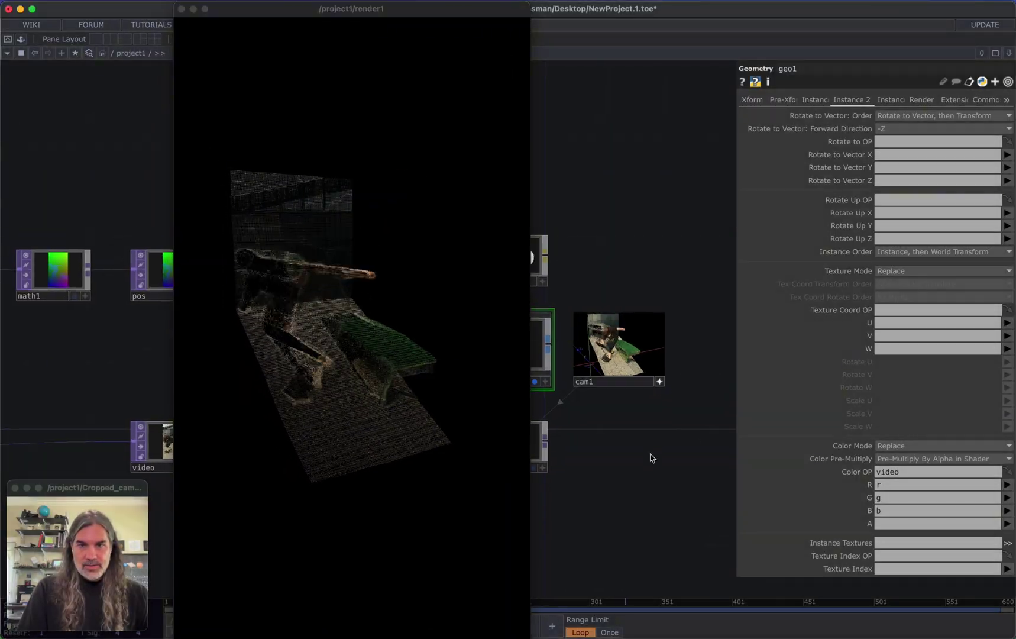
{"action": "scroll", "coordinate": [671, 395], "scroll_direction": "up", "scroll_amount": 3}
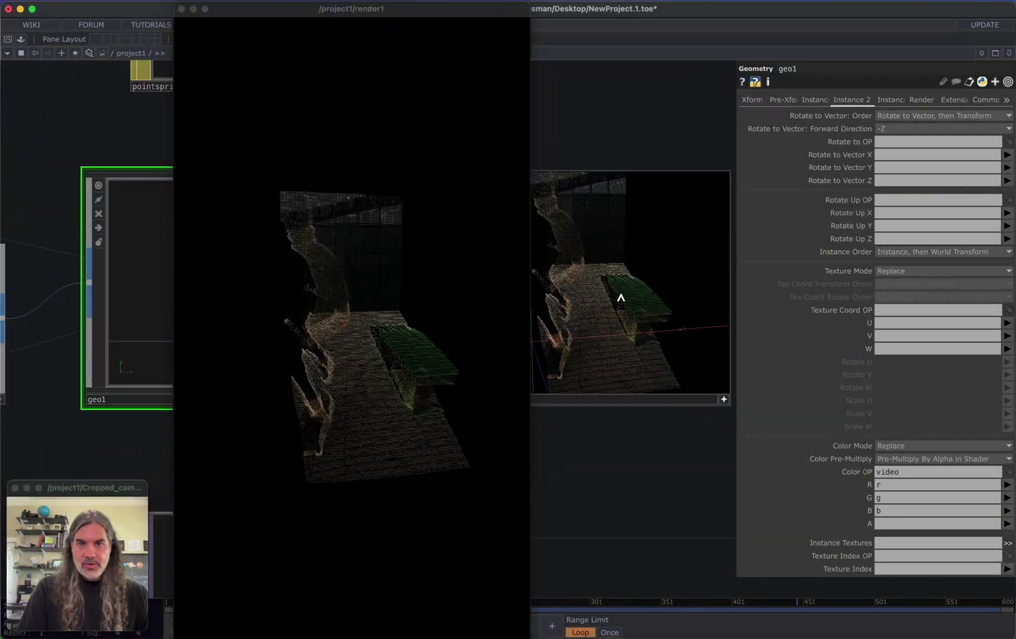
{"action": "left_click_drag", "start_coordinate": [621, 316], "coordinate": [608, 293]}
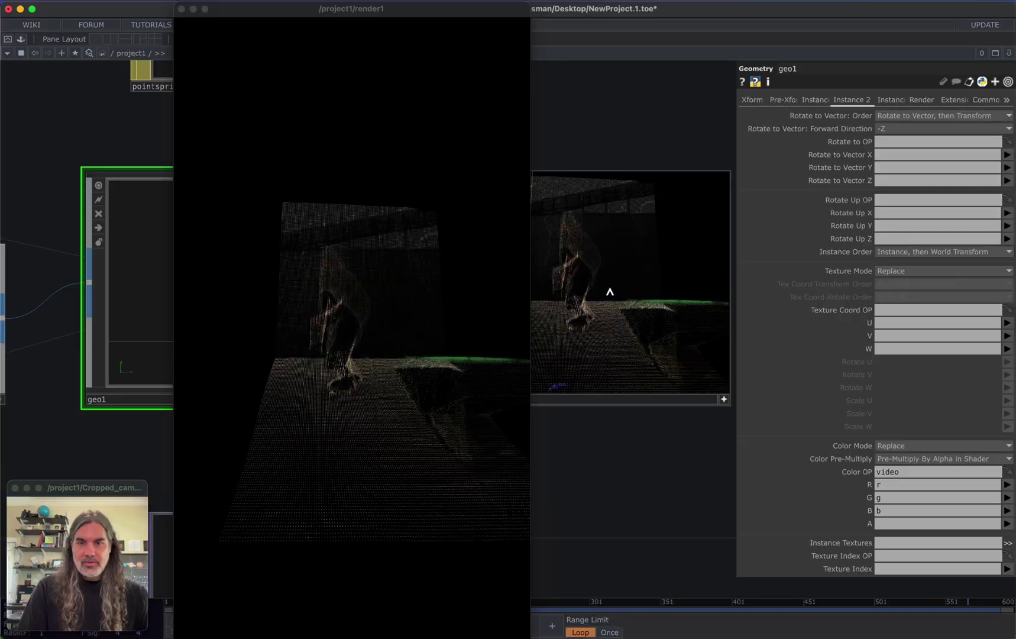
Shrink the floating render1 viewer window so more of the network is uncovered
{"action": "left_click_drag", "start_coordinate": [620, 481], "coordinate": [642, 470]}
{"action": "left_click_drag", "start_coordinate": [531, 471], "coordinate": [424, 465]}
{"action": "left_click_drag", "start_coordinate": [547, 488], "coordinate": [727, 589]}
Set pointsprite1's Constant Point Scale to 6.06 and orbit cam1 to an angled view of the scene
{"action": "left_click", "coordinate": [483, 134]}
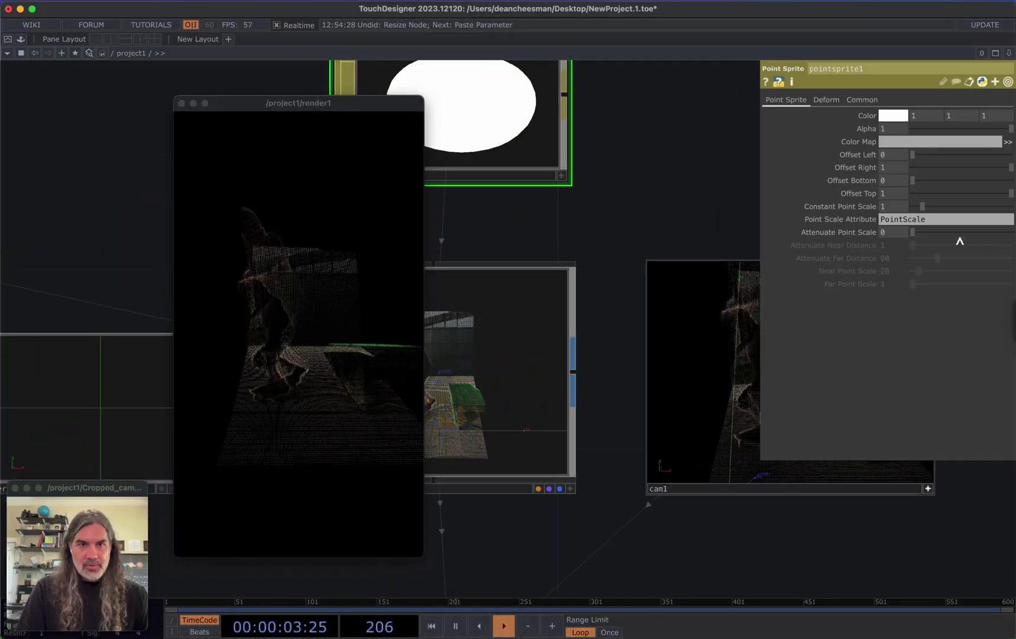
{"action": "left_click_drag", "start_coordinate": [918, 208], "coordinate": [971, 206]}
{"action": "left_click_drag", "start_coordinate": [659, 211], "coordinate": [574, 221]}
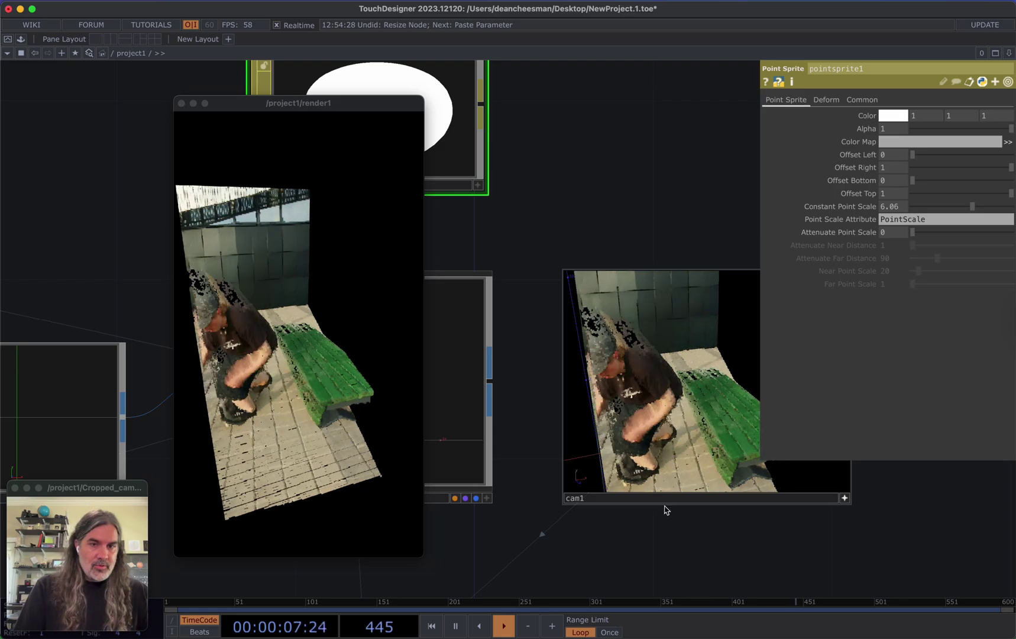
{"action": "left_click_drag", "start_coordinate": [661, 543], "coordinate": [660, 531]}
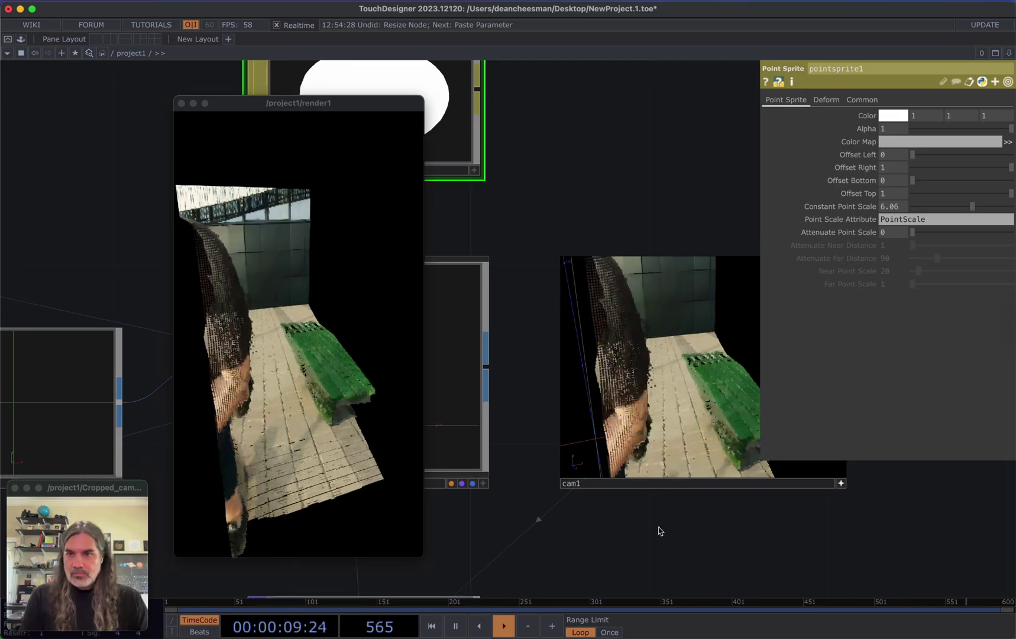
Shift the render1 viewer aside and review the network from the source videos through to the render
{"action": "left_click", "coordinate": [337, 104]}
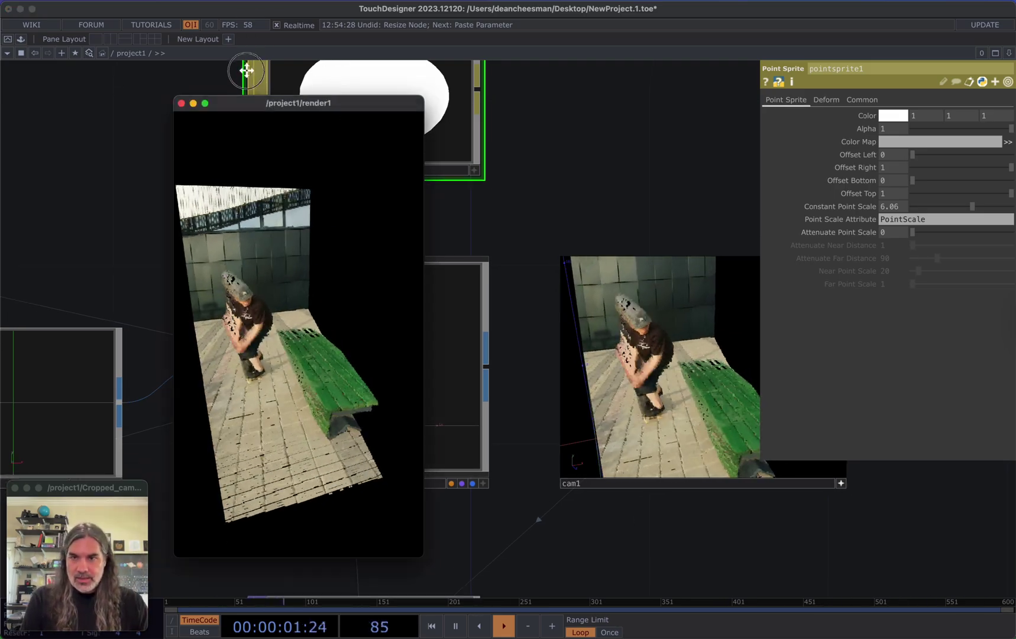
{"action": "left_click_drag", "start_coordinate": [295, 104], "coordinate": [262, 69]}
{"action": "scroll", "coordinate": [612, 220], "scroll_direction": "down", "scroll_amount": 3}
{"action": "scroll", "coordinate": [745, 526], "scroll_direction": "down", "scroll_amount": 2}
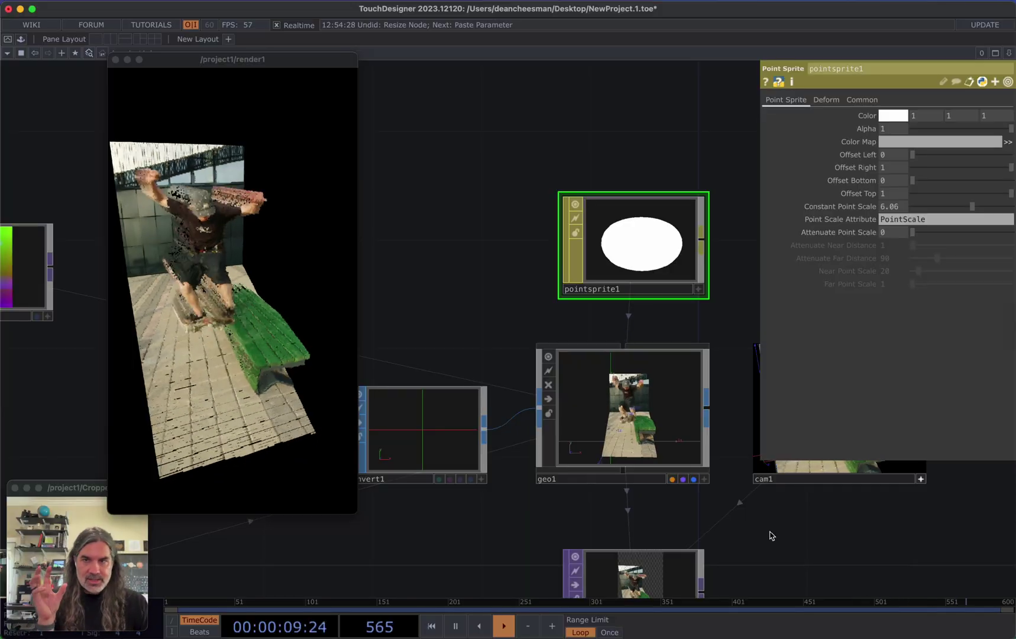
{"action": "scroll", "coordinate": [772, 535], "scroll_direction": "down", "scroll_amount": 2}
{"action": "middle_click_drag", "start_coordinate": [771, 535], "coordinate": [407, 467]}
{"action": "scroll", "coordinate": [533, 468], "scroll_direction": "left", "scroll_amount": 8}
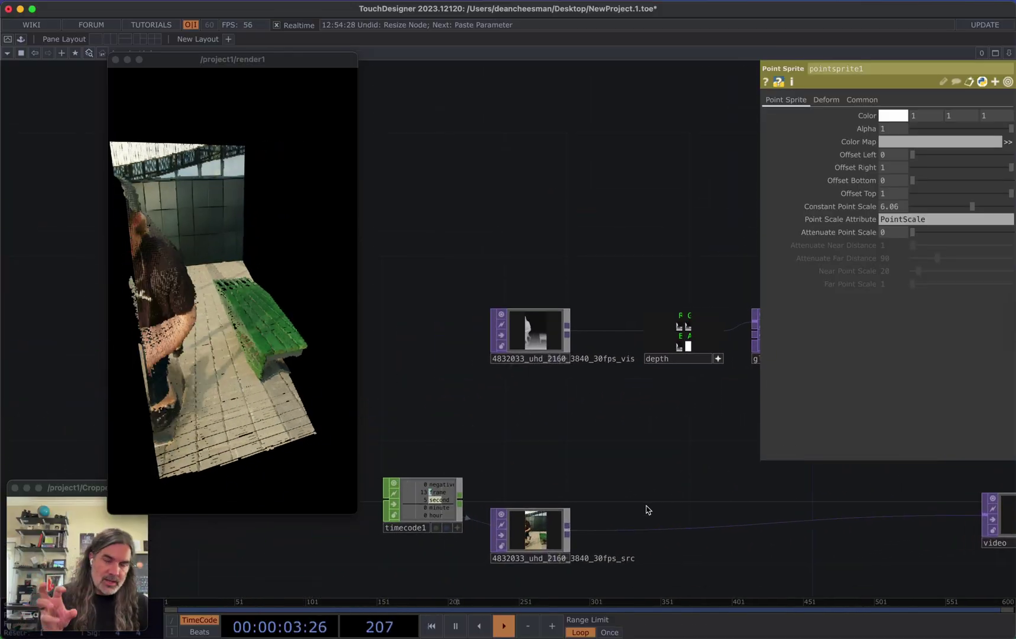
{"action": "scroll", "coordinate": [615, 469], "scroll_direction": "right", "scroll_amount": 10}
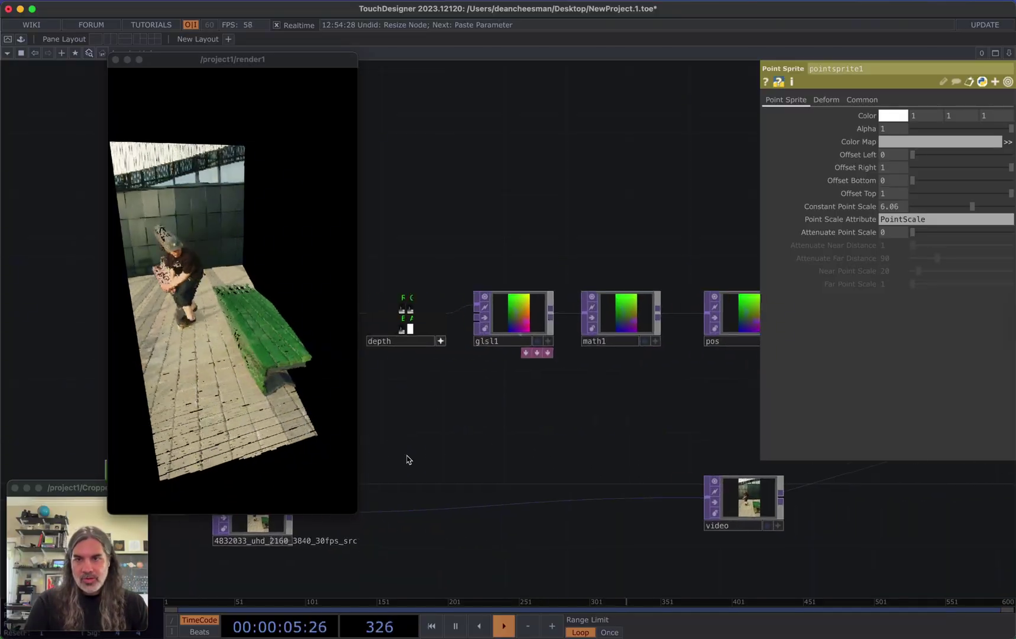
{"action": "scroll", "coordinate": [476, 477], "scroll_direction": "down", "scroll_amount": 2}
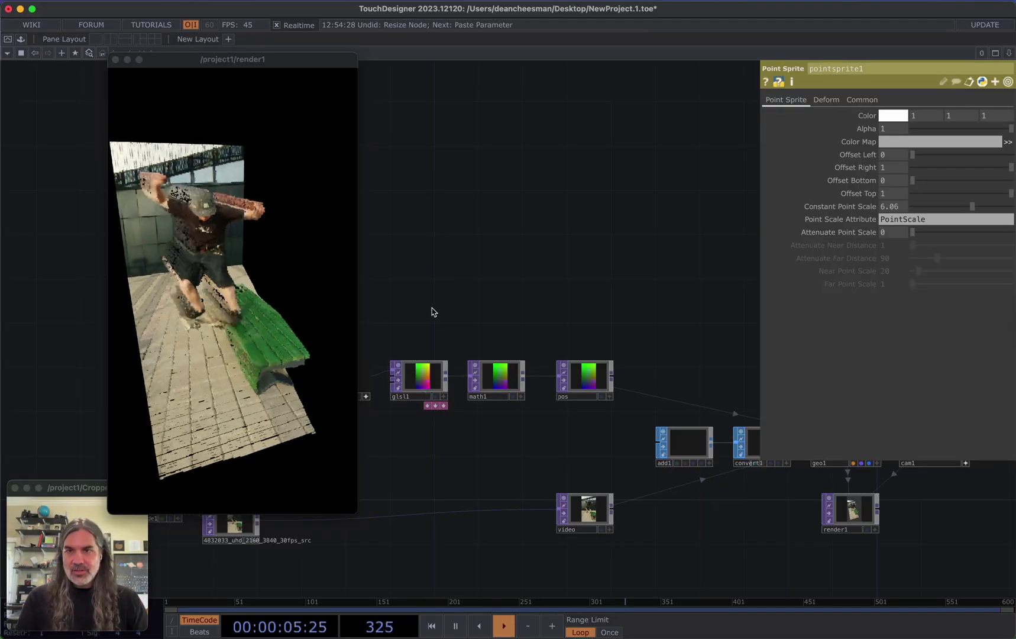
Shrink the floating render1 viewer further and move it clear of the network's nodes
{"action": "left_click_drag", "start_coordinate": [356, 512], "coordinate": [308, 421]}
{"action": "left_click_drag", "start_coordinate": [216, 59], "coordinate": [118, 82]}
{"action": "key", "text": "h"}
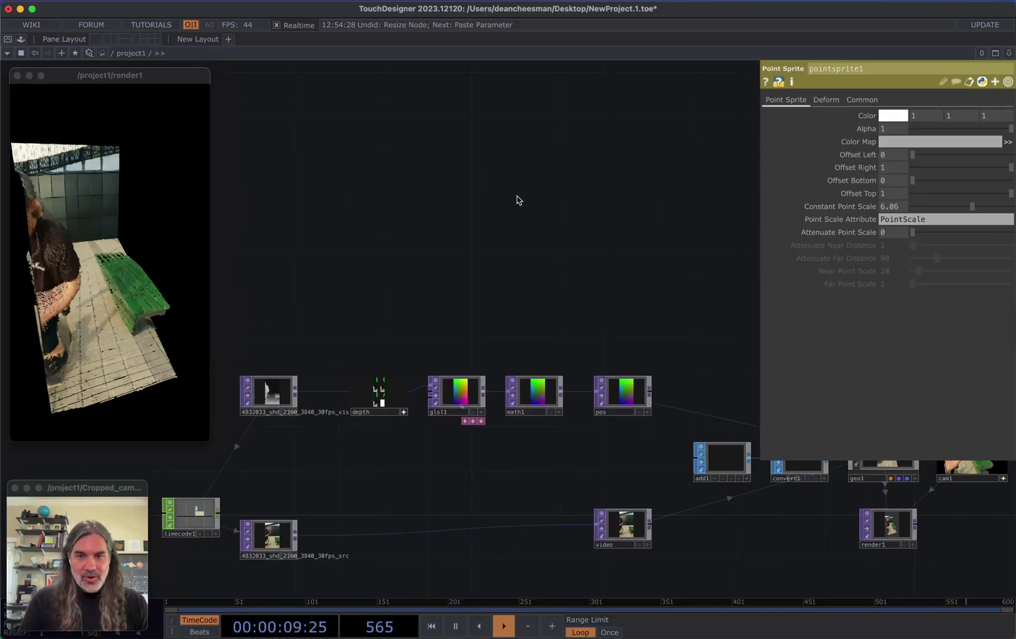
{"action": "left_click_drag", "start_coordinate": [490, 294], "coordinate": [542, 270]}
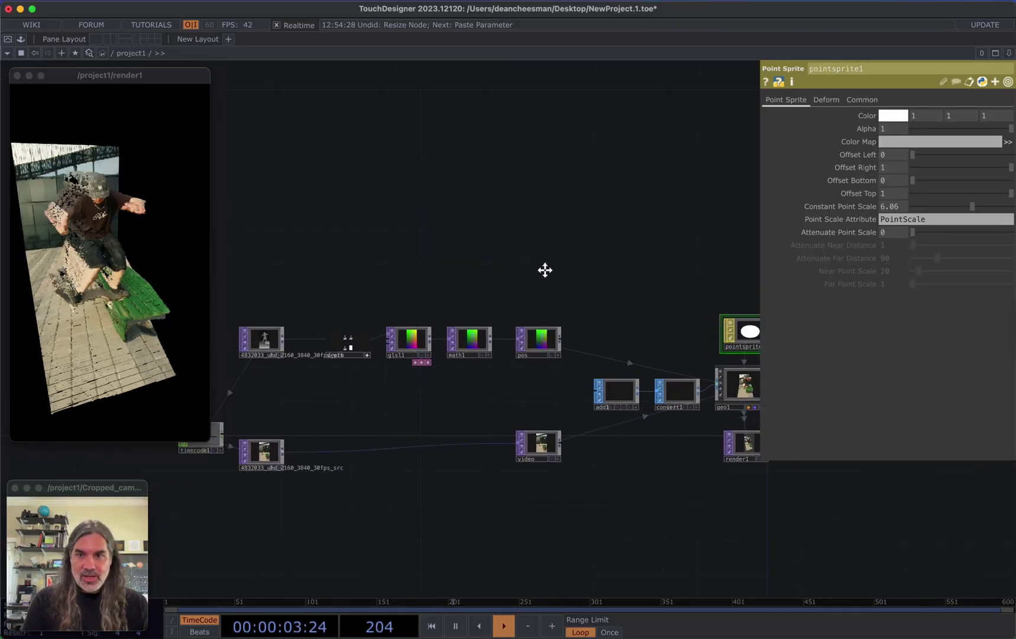
{"action": "left_click_drag", "start_coordinate": [448, 421], "coordinate": [408, 465]}
{"action": "key", "text": "Tab"}
{"action": "key", "text": "Escape"}
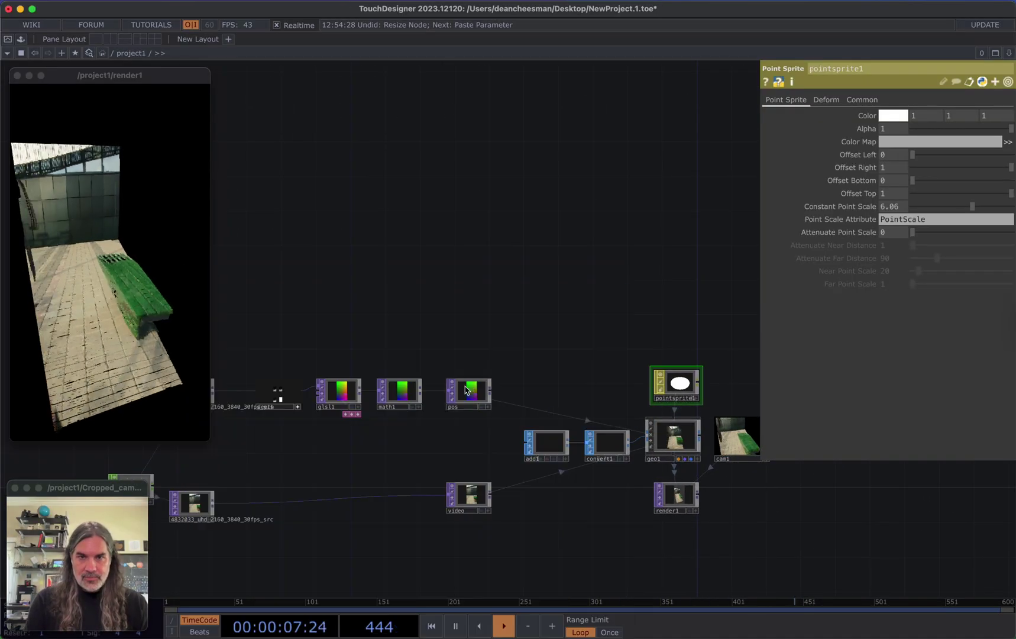
Collapse all the point cloud operators into a single Base COMP
{"action": "scroll", "coordinate": [563, 306], "scroll_direction": "down", "scroll_amount": 3}
{"action": "left_click_drag", "start_coordinate": [248, 292], "coordinate": [728, 537]}
{"action": "right_click", "coordinate": [675, 520]}
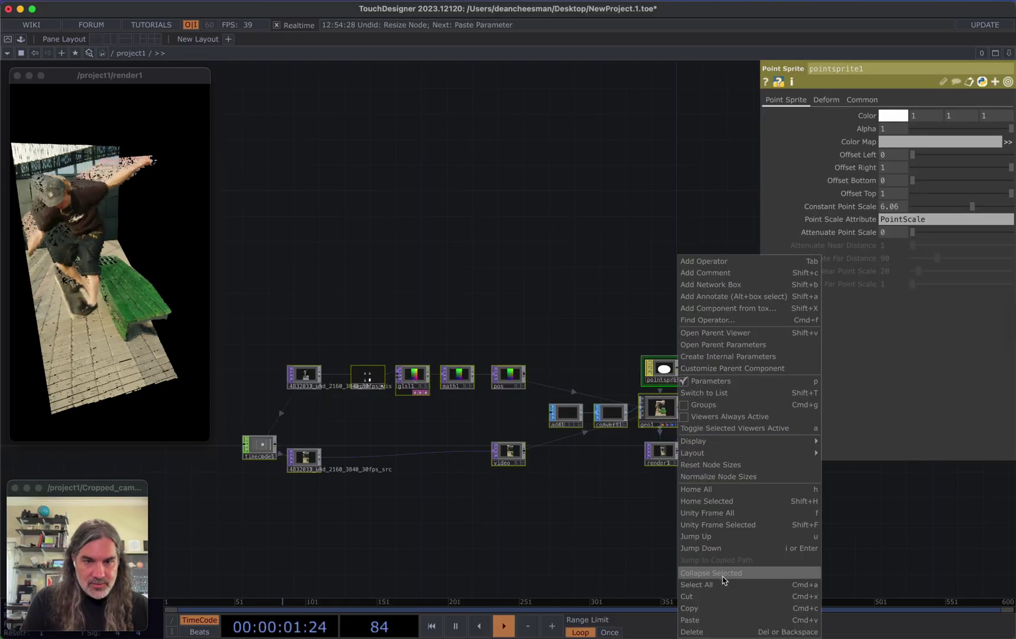
{"action": "left_click", "coordinate": [710, 572]}
Rename the new Base COMP as pointcloud_tops
{"action": "left_click_drag", "start_coordinate": [521, 393], "coordinate": [708, 283]}
{"action": "left_click_drag", "start_coordinate": [699, 361], "coordinate": [590, 413]}
{"action": "scroll", "coordinate": [602, 372], "scroll_direction": "up", "scroll_amount": 5}
{"action": "left_click_drag", "start_coordinate": [582, 306], "coordinate": [563, 349]}
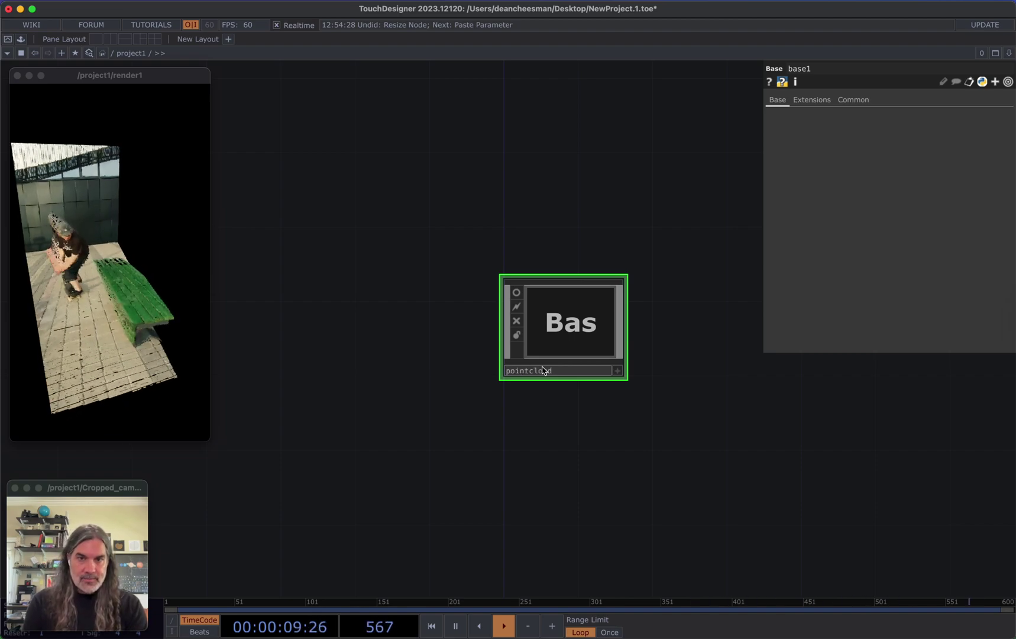
{"action": "key", "text": "Return"}
Paste a copy of pointcloud_tops below the original and rename it as lines_with_sops
{"action": "scroll", "coordinate": [595, 408], "scroll_direction": "down", "scroll_amount": 5}
{"action": "key", "text": "ctrl+v"}
{"action": "left_click", "coordinate": [559, 381]}
{"action": "scroll", "coordinate": [597, 426], "scroll_direction": "up", "scroll_amount": 2}
{"action": "scroll", "coordinate": [596, 426], "scroll_direction": "down", "scroll_amount": 3}
{"action": "scroll", "coordinate": [512, 349], "scroll_direction": "up", "scroll_amount": 2}
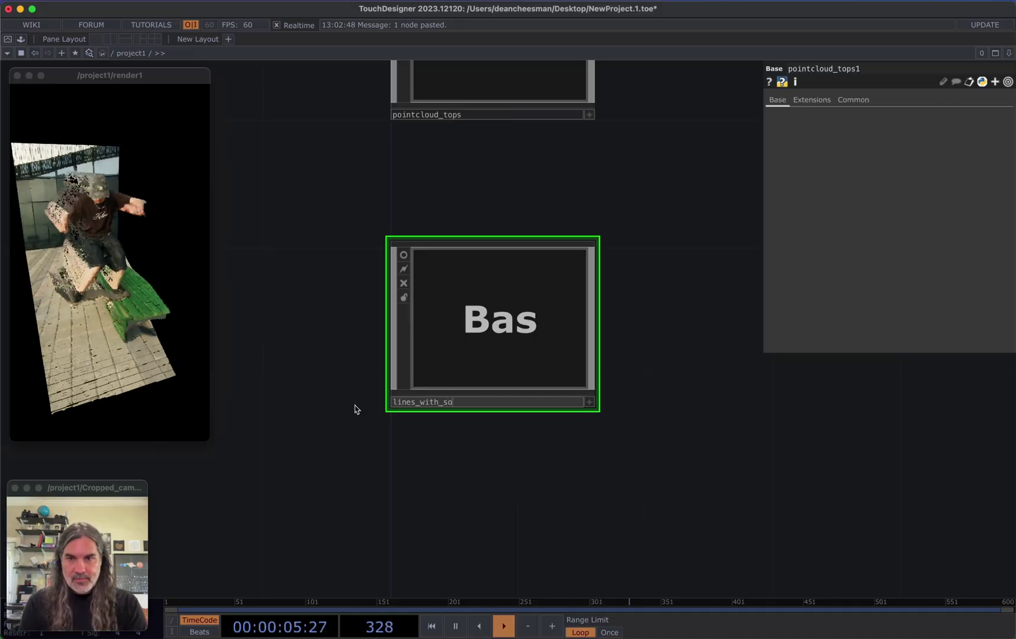
Enter the lines_with_sops network and close the floating render1 viewer
{"action": "left_click", "coordinate": [431, 320]}
{"action": "key", "text": "i"}
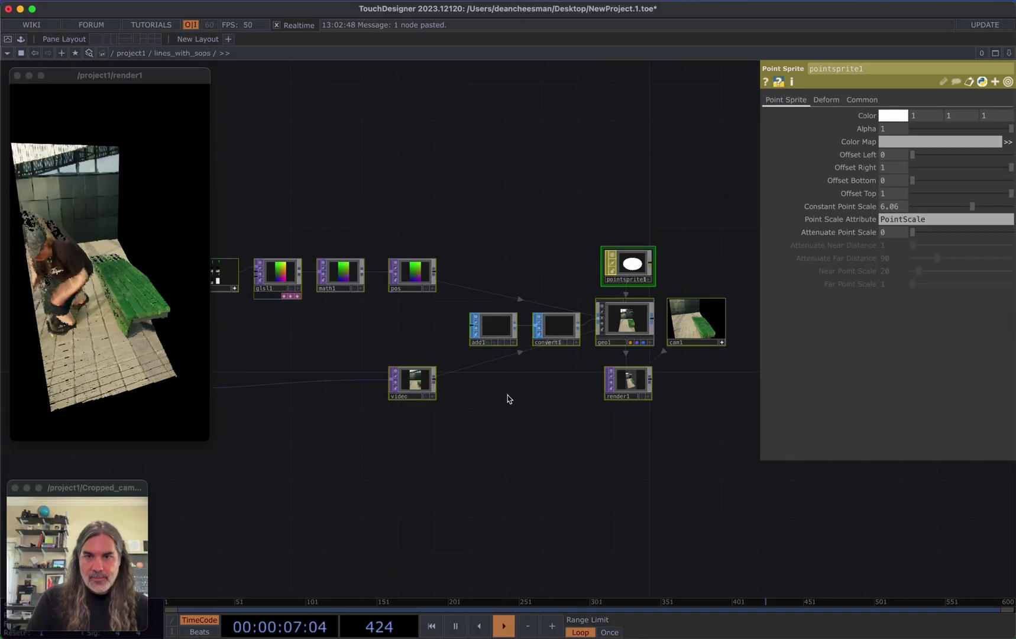
{"action": "scroll", "coordinate": [431, 364], "scroll_direction": "up", "scroll_amount": 5}
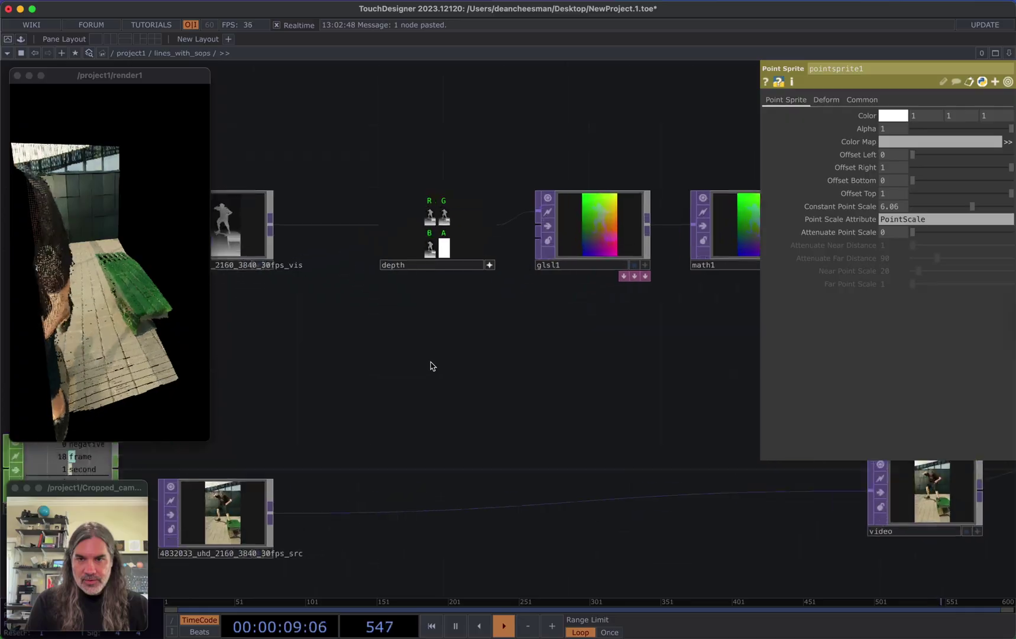
{"action": "scroll", "coordinate": [438, 365], "scroll_direction": "down", "scroll_amount": 1}
{"action": "left_click_drag", "start_coordinate": [355, 461], "coordinate": [180, 475]}
{"action": "scroll", "coordinate": [180, 475], "scroll_direction": "down", "scroll_amount": 5}
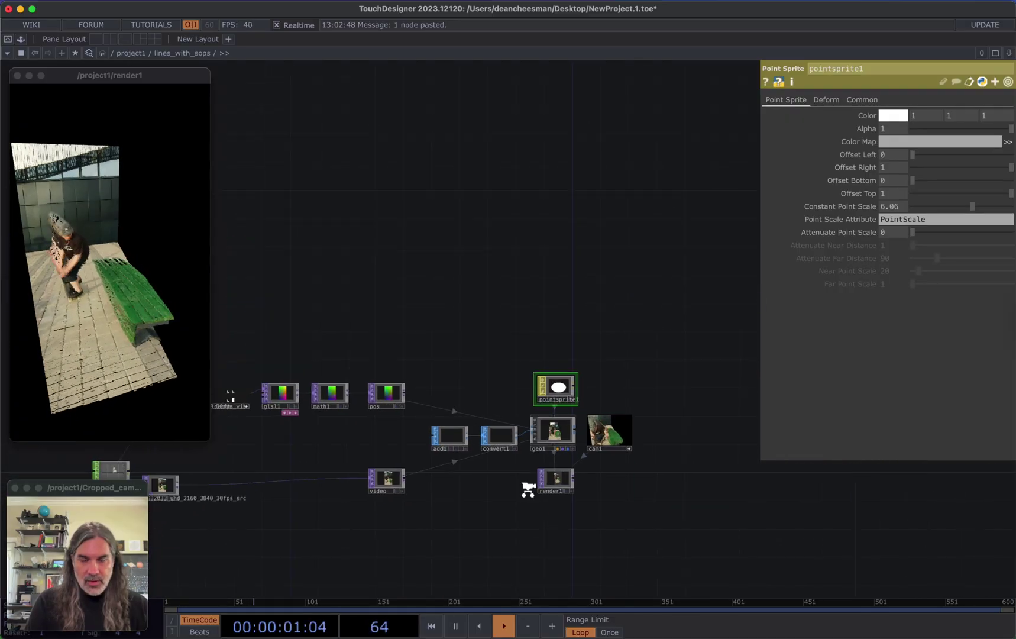
{"action": "scroll", "coordinate": [528, 490], "scroll_direction": "up", "scroll_amount": 5}
Delete the add1, convert1 and pointsprite1 operators from the lines_with_sops network
{"action": "left_click", "coordinate": [333, 168]}
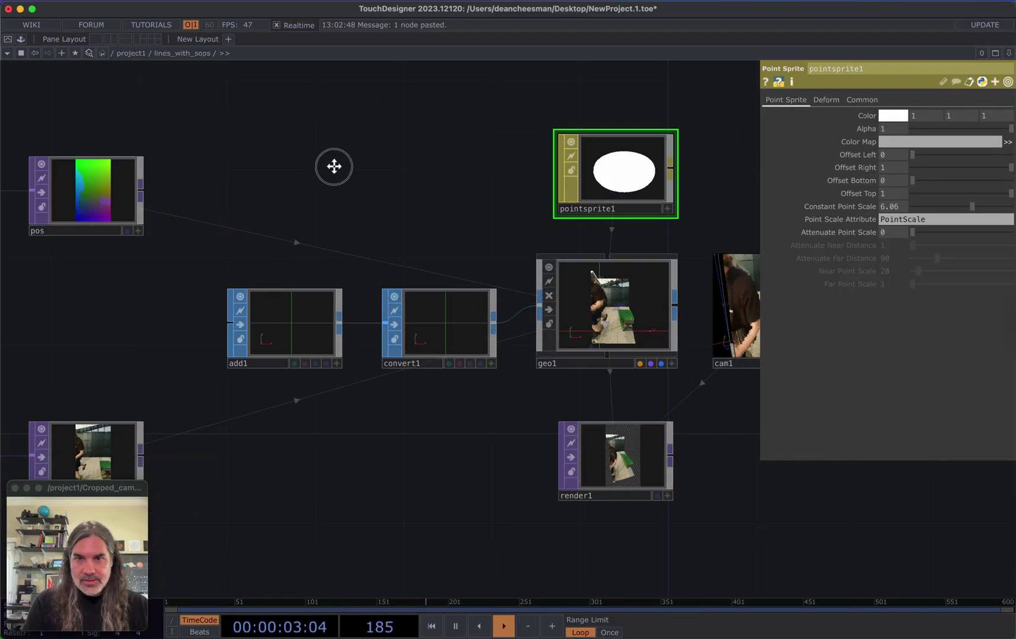
{"action": "left_click_drag", "start_coordinate": [380, 209], "coordinate": [239, 214]}
{"action": "scroll", "coordinate": [239, 215], "scroll_direction": "down", "scroll_amount": 1}
{"action": "right_click_drag", "start_coordinate": [113, 273], "coordinate": [290, 358]}
{"action": "key", "text": "Delete"}
{"action": "left_click_drag", "start_coordinate": [353, 388], "coordinate": [378, 385]}
{"action": "scroll", "coordinate": [379, 385], "scroll_direction": "down", "scroll_amount": 2}
{"action": "left_click", "coordinate": [467, 223]}
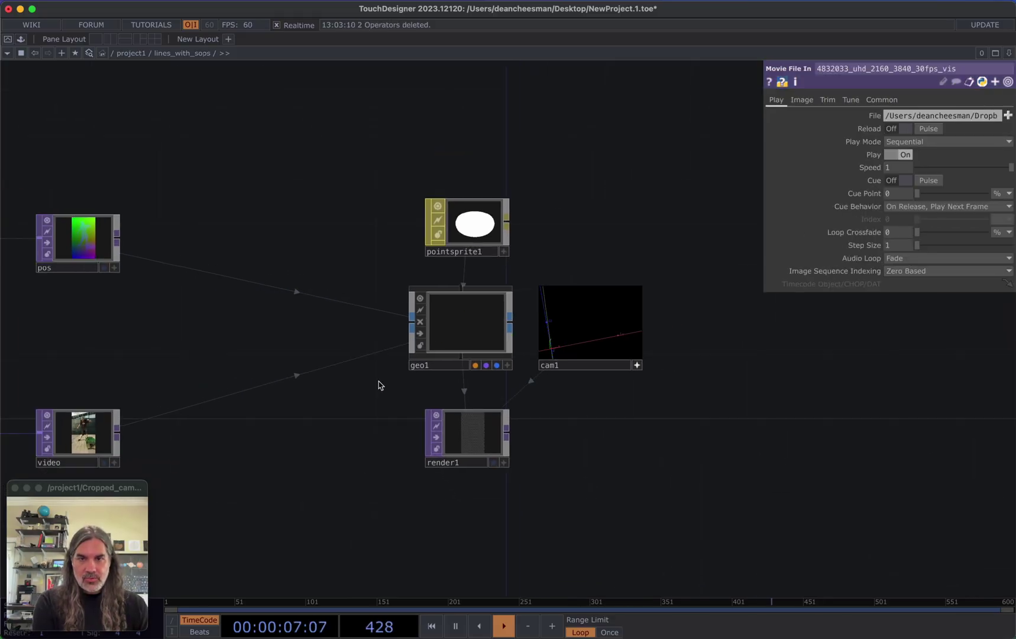
{"action": "key", "text": "Delete"}
Move geo1 and cam1 higher above render1, with cam1 spaced farther from geo1
{"action": "left_click_drag", "start_coordinate": [460, 298], "coordinate": [472, 171]}
{"action": "left_click_drag", "start_coordinate": [597, 371], "coordinate": [640, 203]}
{"action": "left_click_drag", "start_coordinate": [585, 282], "coordinate": [659, 307]}
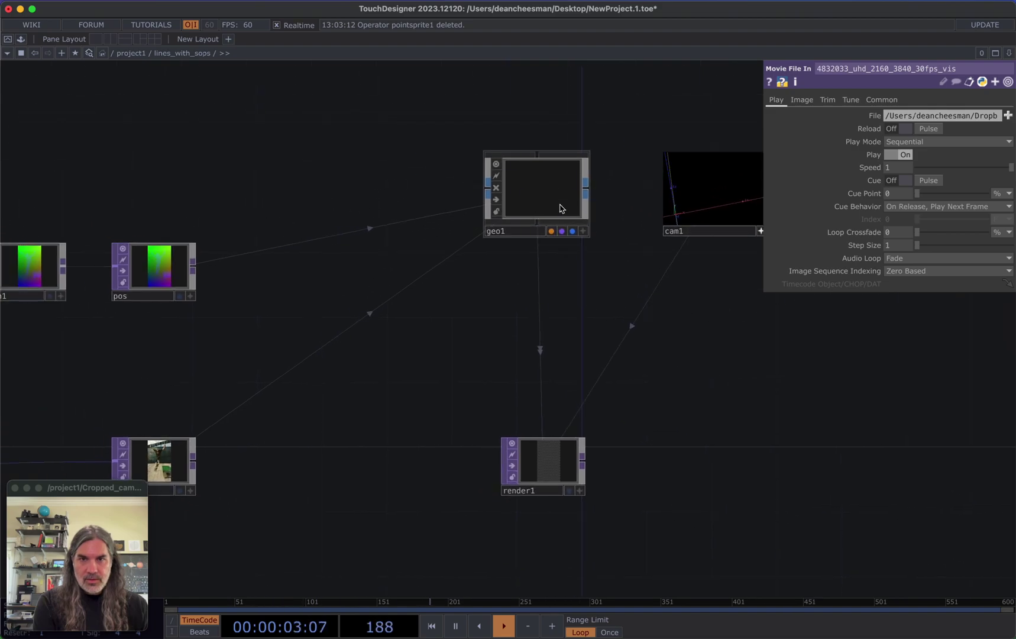
Turn off instancing for geo1 in the lines_with_sops network
{"action": "left_click", "coordinate": [557, 204]}
{"action": "left_click", "coordinate": [818, 99]}
{"action": "left_click", "coordinate": [896, 115]}
{"action": "left_click_drag", "start_coordinate": [349, 302], "coordinate": [634, 388]}
{"action": "scroll", "coordinate": [538, 368], "scroll_direction": "down", "scroll_amount": 2}
{"action": "left_click_drag", "start_coordinate": [263, 269], "coordinate": [270, 321]}
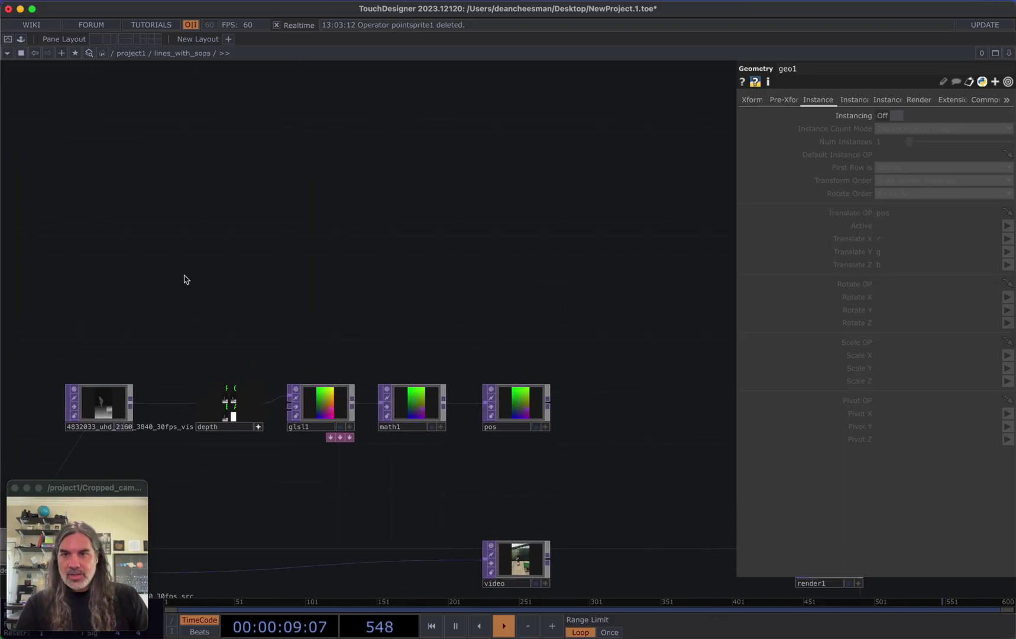
Add a Line SOP to the lines_with_sops network and place it above the glsl1 and math1 operators
{"action": "key", "text": "Tab"}
{"action": "left_click", "coordinate": [120, 122]}
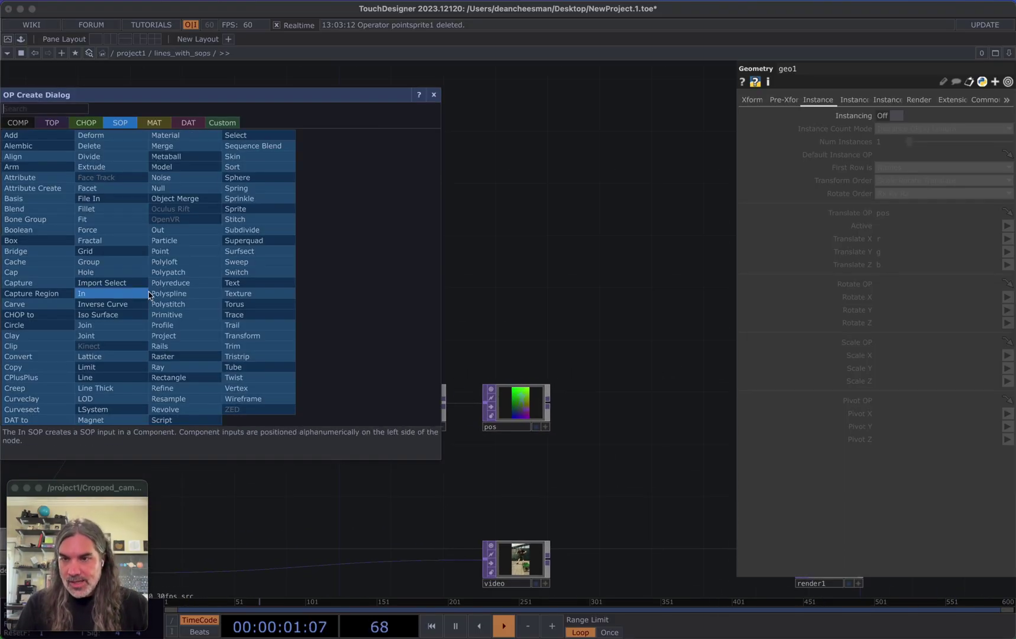
{"action": "left_click", "coordinate": [95, 377]}
{"action": "left_click", "coordinate": [214, 303]}
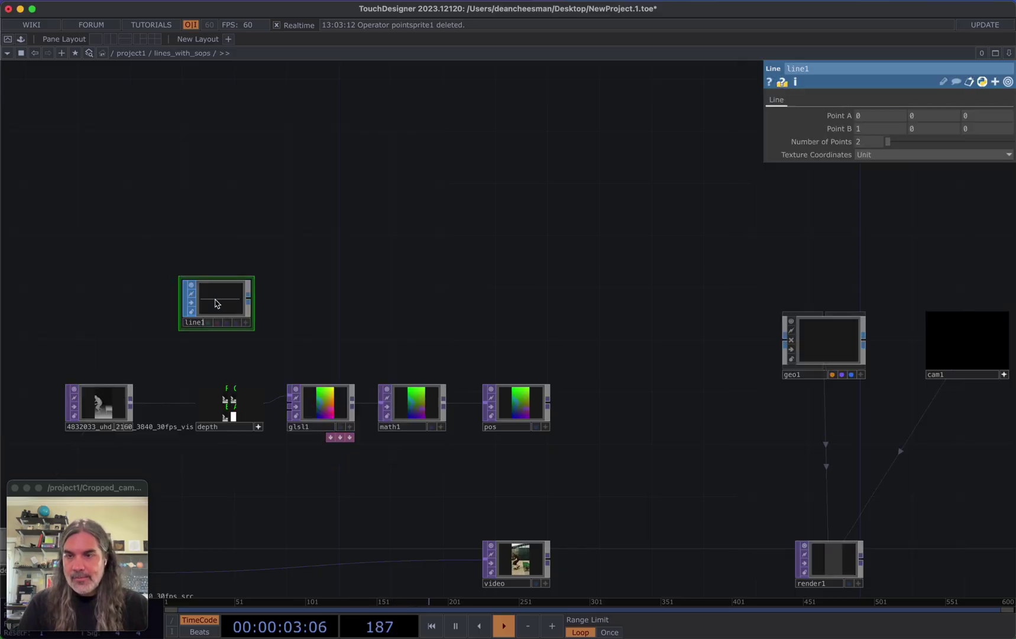
{"action": "scroll", "coordinate": [222, 315], "scroll_direction": "up", "scroll_amount": 3}
{"action": "left_click_drag", "start_coordinate": [222, 318], "coordinate": [444, 266]}
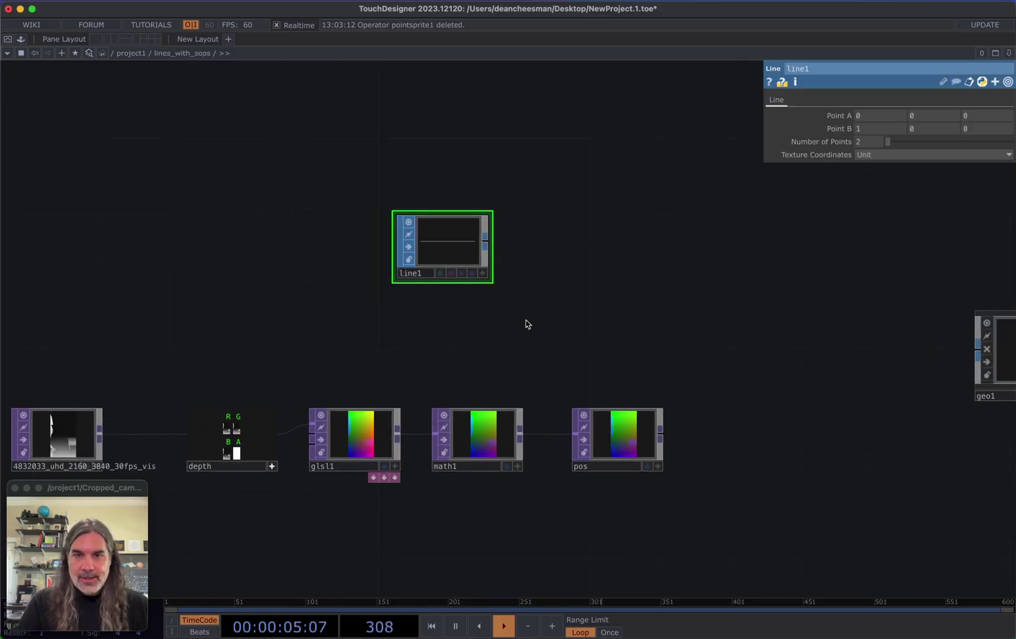
Set the Line SOP's number of points to the expression op('pos').width
{"action": "left_click_drag", "start_coordinate": [509, 312], "coordinate": [468, 314]}
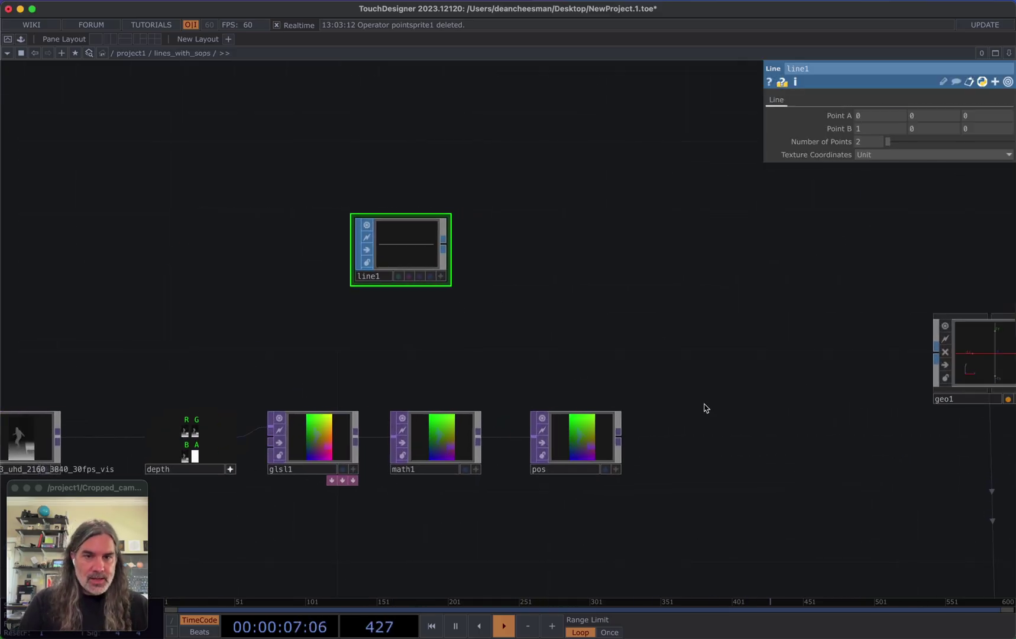
{"action": "left_click", "coordinate": [844, 146]}
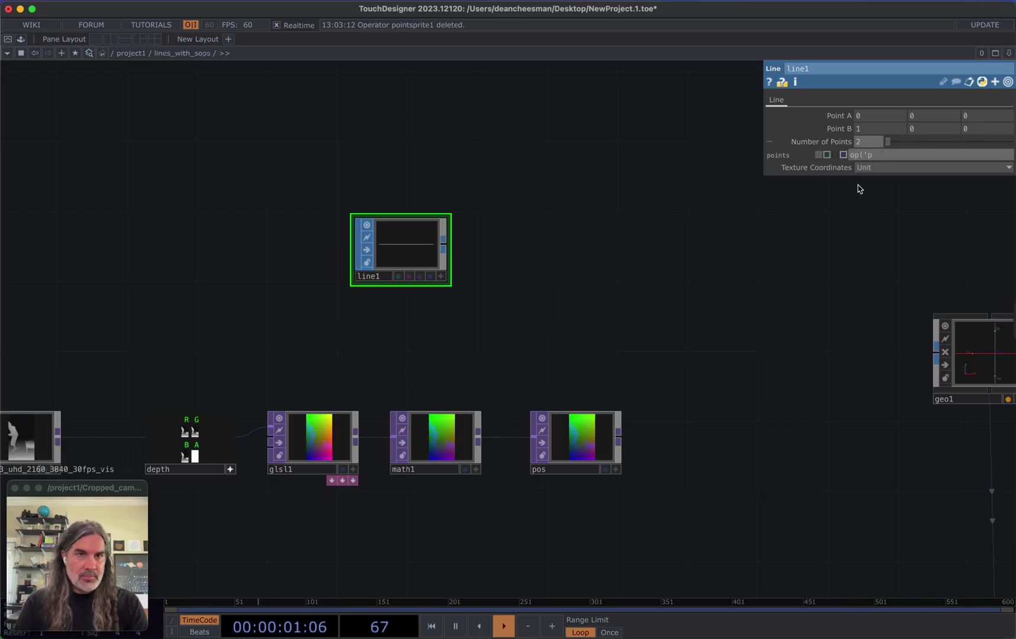
{"action": "key", "text": "Return"}
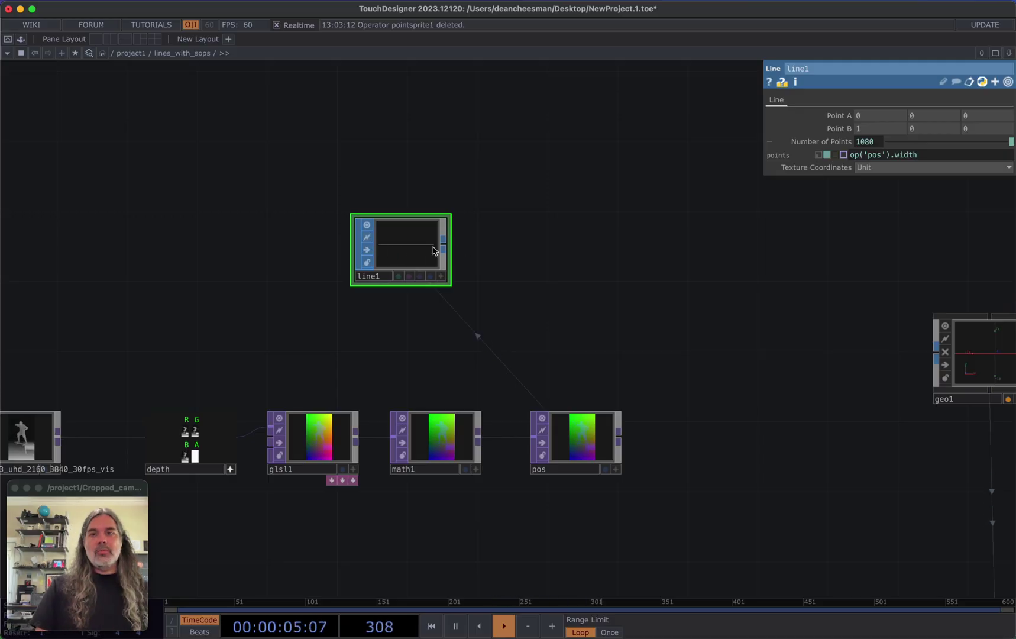
Add a Copy SOP beside line1 and feed line1's output into its first input
{"action": "left_click_drag", "start_coordinate": [453, 251], "coordinate": [486, 243]}
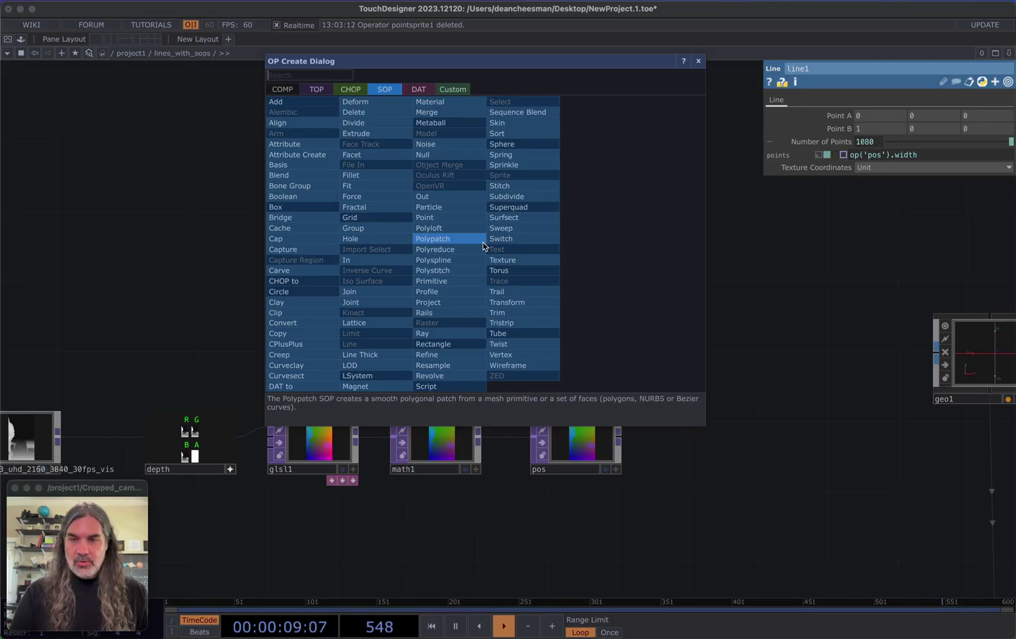
{"action": "type", "text": "c"}
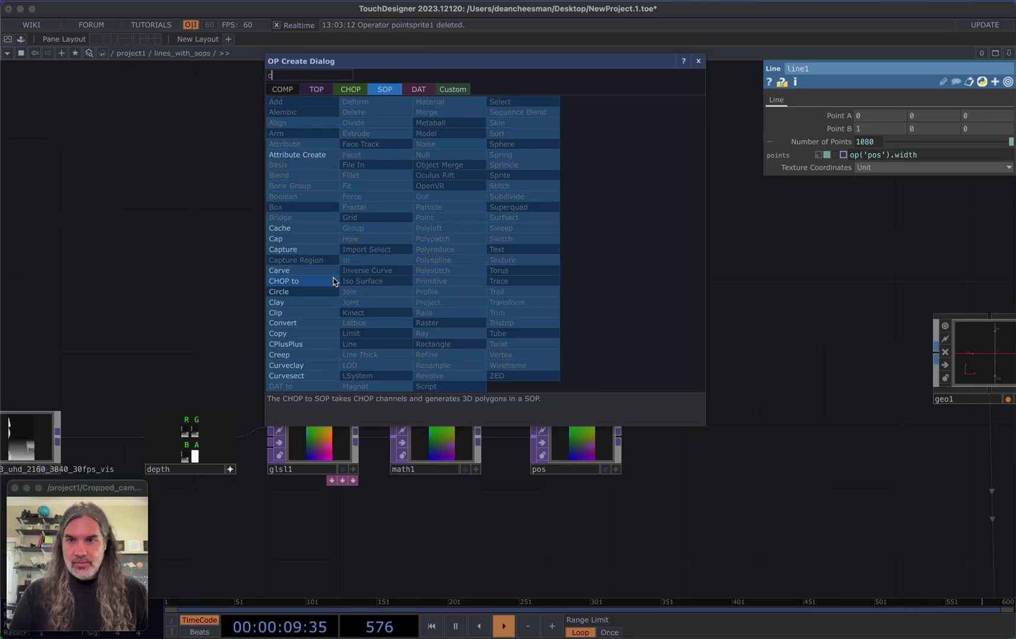
{"action": "left_click", "coordinate": [294, 333]}
{"action": "left_click", "coordinate": [523, 270]}
{"action": "left_click_drag", "start_coordinate": [443, 244], "coordinate": [481, 237]}
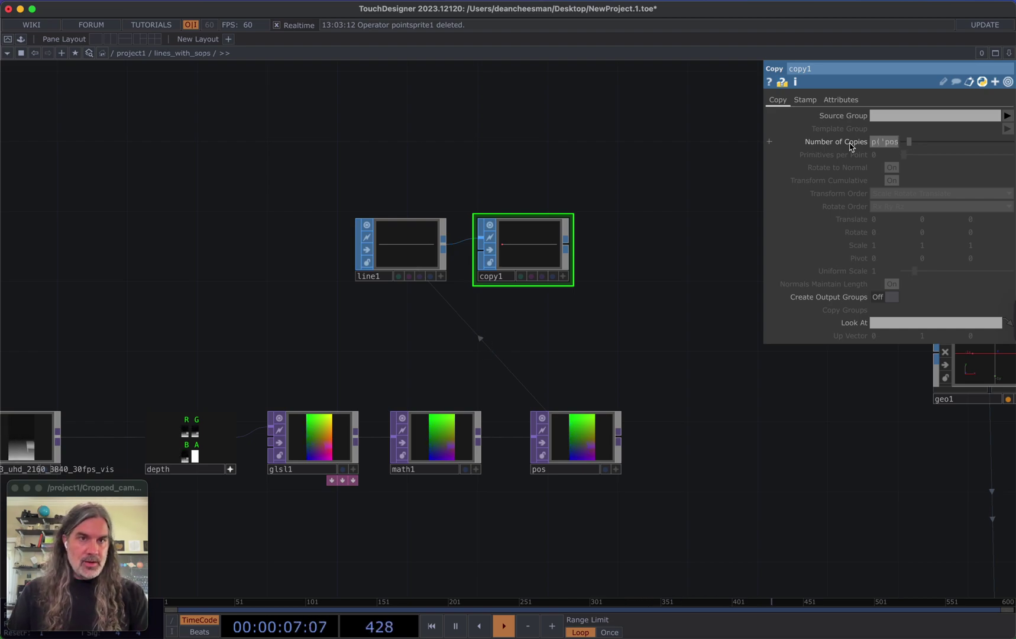
Set copy1's number of copies to the height of the pos operator with an expression
{"action": "type", "text": "ht"}
{"action": "key", "text": "Return"}
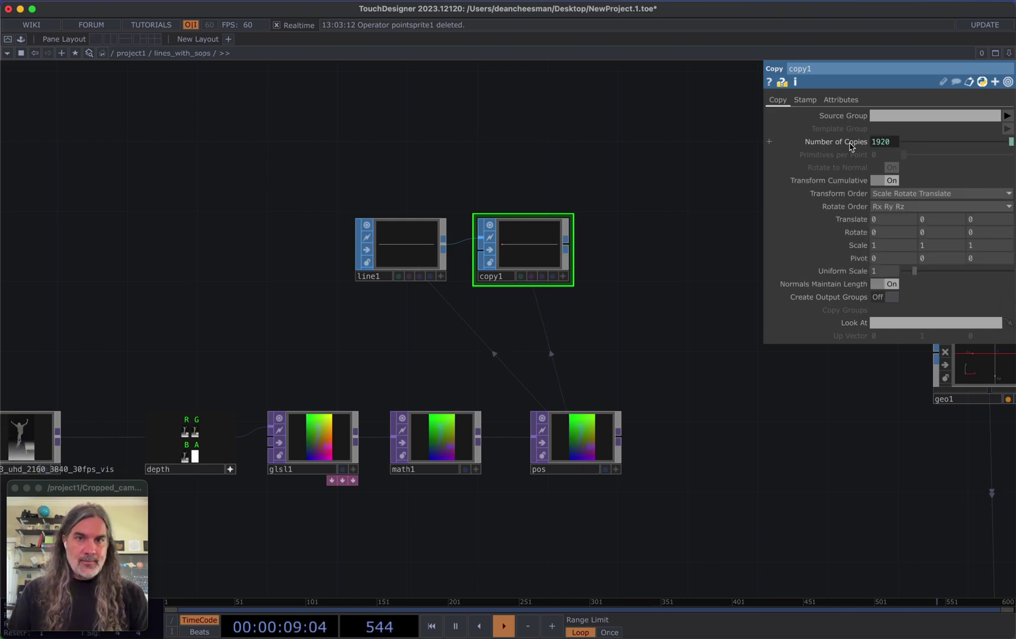
Check copy1's operator info for its point and primitive counts
{"action": "scroll", "coordinate": [651, 256], "scroll_direction": "up", "scroll_amount": 2}
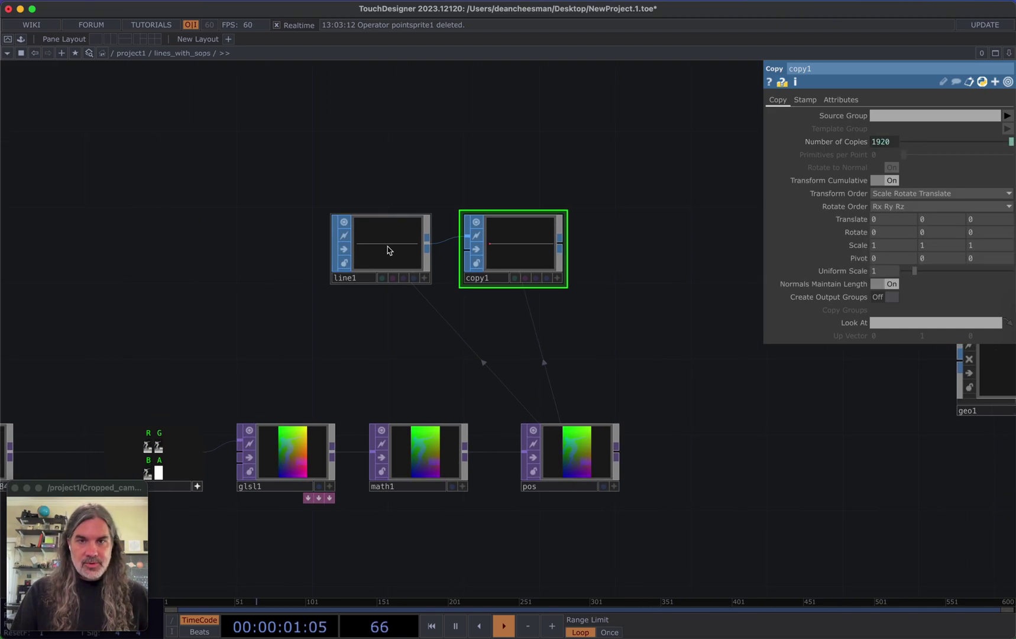
{"action": "left_click", "coordinate": [406, 251]}
{"action": "left_click", "coordinate": [530, 243]}
{"action": "middle_click", "coordinate": [555, 253]}
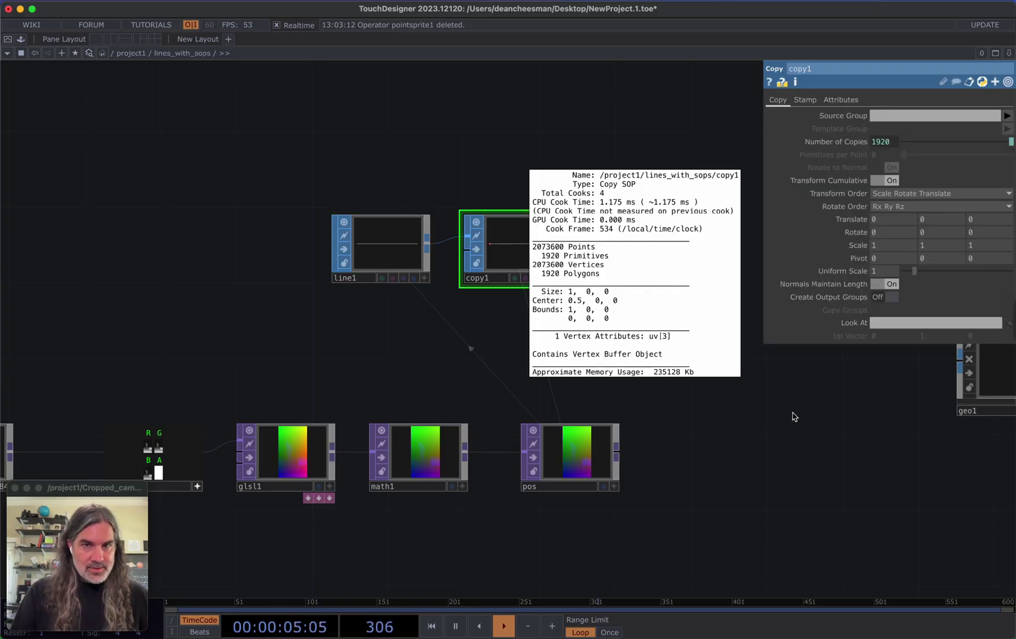
Move line1 and copy1 together farther away from geo1, toward the start of the depth chain
{"action": "left_click_drag", "start_coordinate": [561, 319], "coordinate": [542, 313]}
{"action": "scroll", "coordinate": [495, 255], "scroll_direction": "down", "scroll_amount": 5}
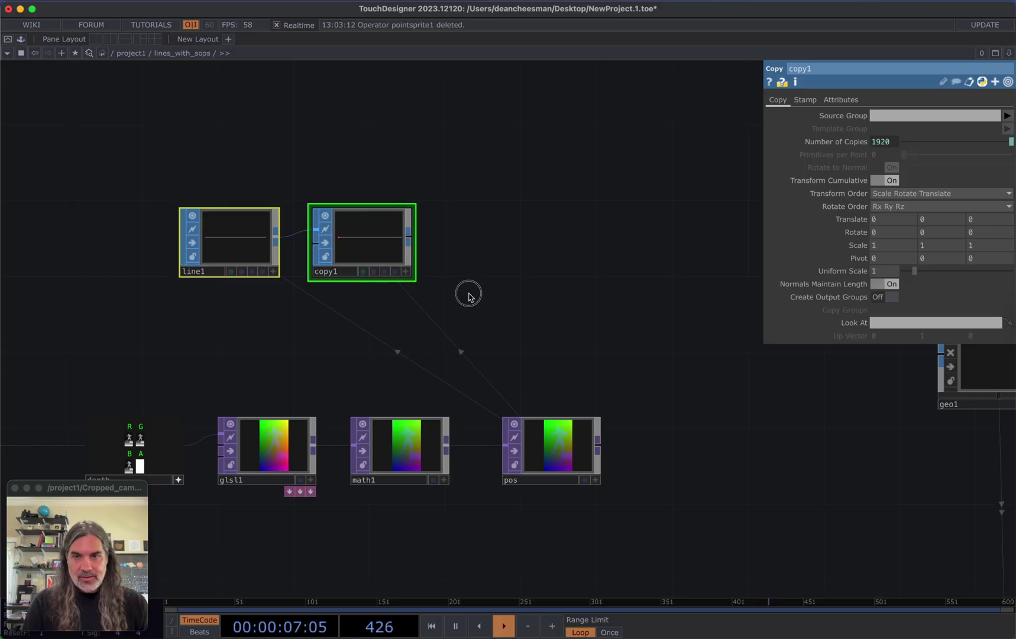
{"action": "scroll", "coordinate": [564, 305], "scroll_direction": "down", "scroll_amount": 2}
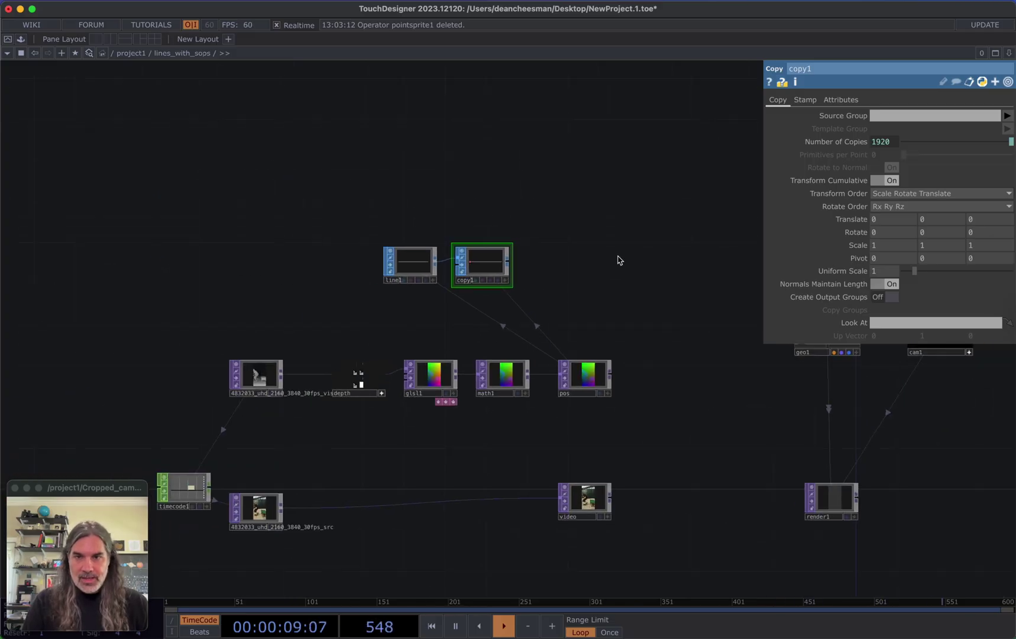
Examine the depth and video chains and how the pos operator relates to line1 and copy1
{"action": "left_click_drag", "start_coordinate": [258, 383], "coordinate": [261, 384]}
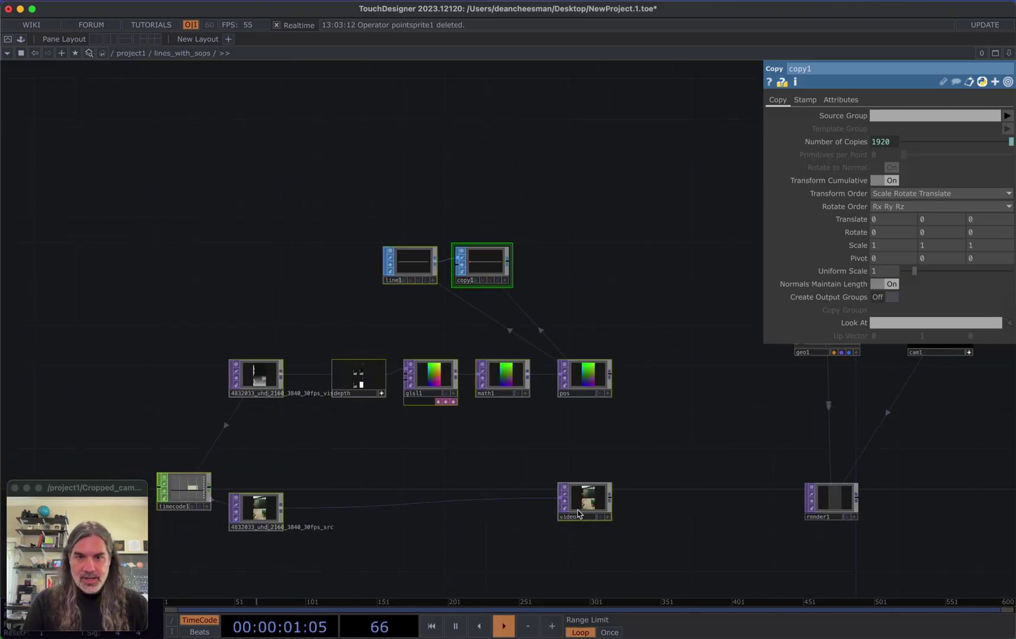
{"action": "scroll", "coordinate": [390, 503], "scroll_direction": "right", "scroll_amount": 5}
{"action": "scroll", "coordinate": [353, 442], "scroll_direction": "up", "scroll_amount": 3}
{"action": "scroll", "coordinate": [353, 442], "scroll_direction": "up", "scroll_amount": 2}
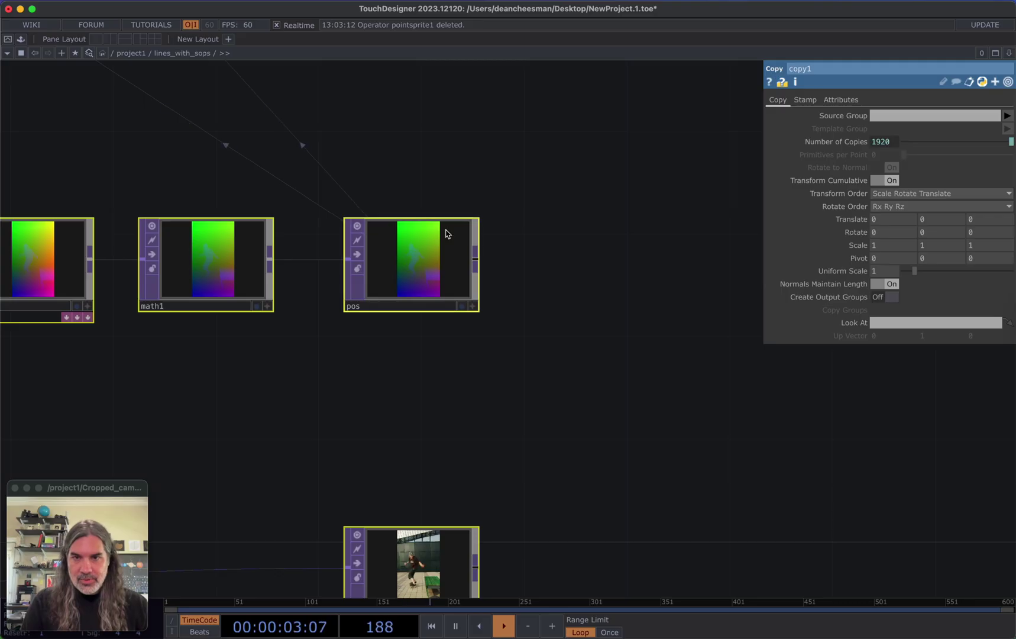
{"action": "scroll", "coordinate": [384, 364], "scroll_direction": "right", "scroll_amount": 5}
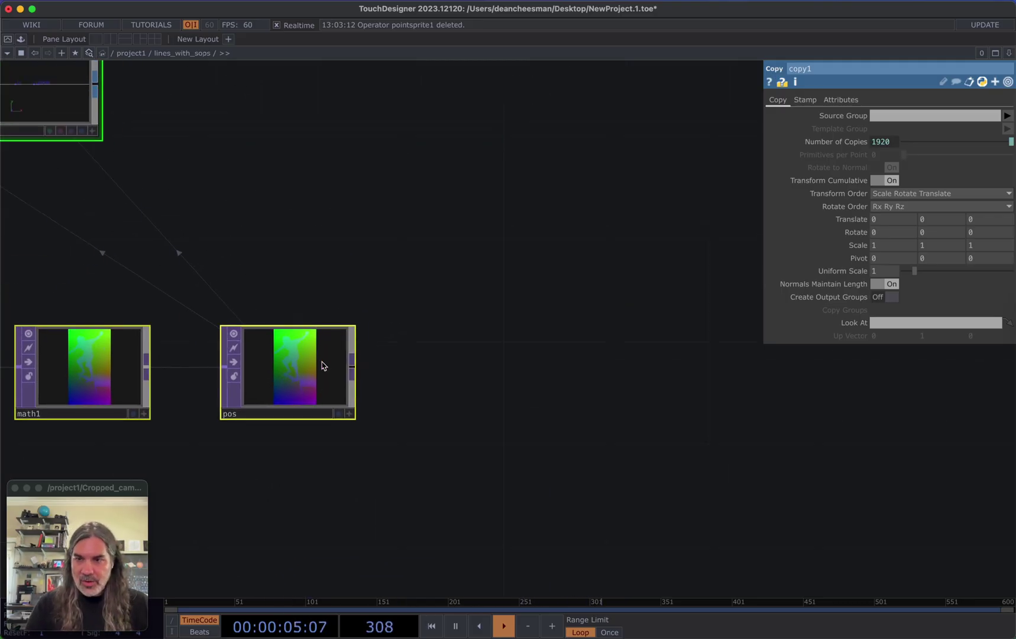
{"action": "scroll", "coordinate": [318, 379], "scroll_direction": "left", "scroll_amount": 10}
{"action": "scroll", "coordinate": [318, 379], "scroll_direction": "up", "scroll_amount": 4}
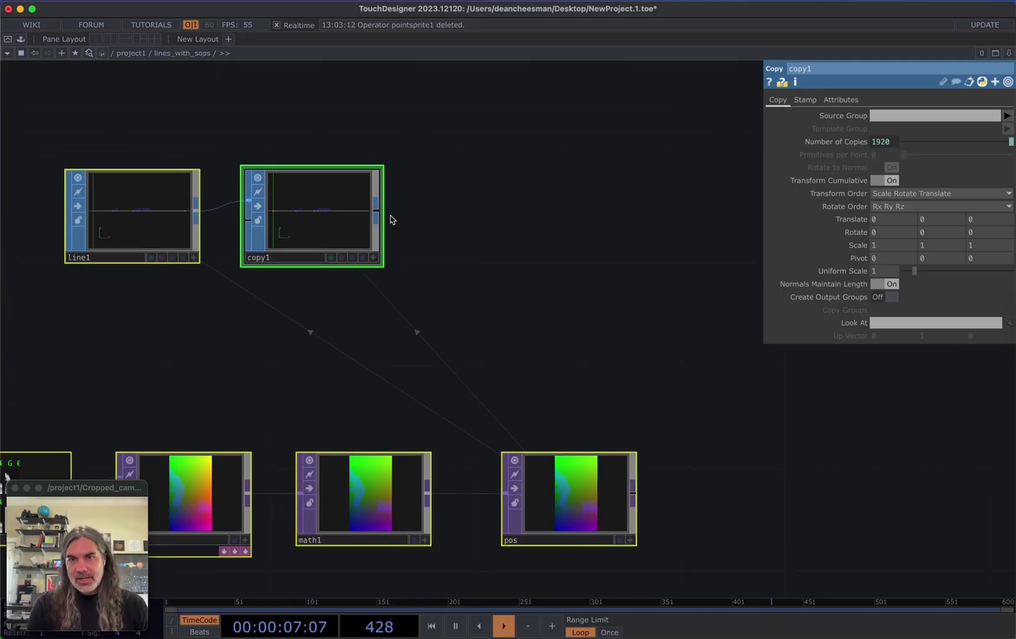
{"action": "scroll", "coordinate": [465, 240], "scroll_direction": "right", "scroll_amount": 4}
{"action": "left_click", "coordinate": [526, 413]}
{"action": "scroll", "coordinate": [526, 413], "scroll_direction": "down", "scroll_amount": 5}
{"action": "scroll", "coordinate": [552, 424], "scroll_direction": "right", "scroll_amount": 3}
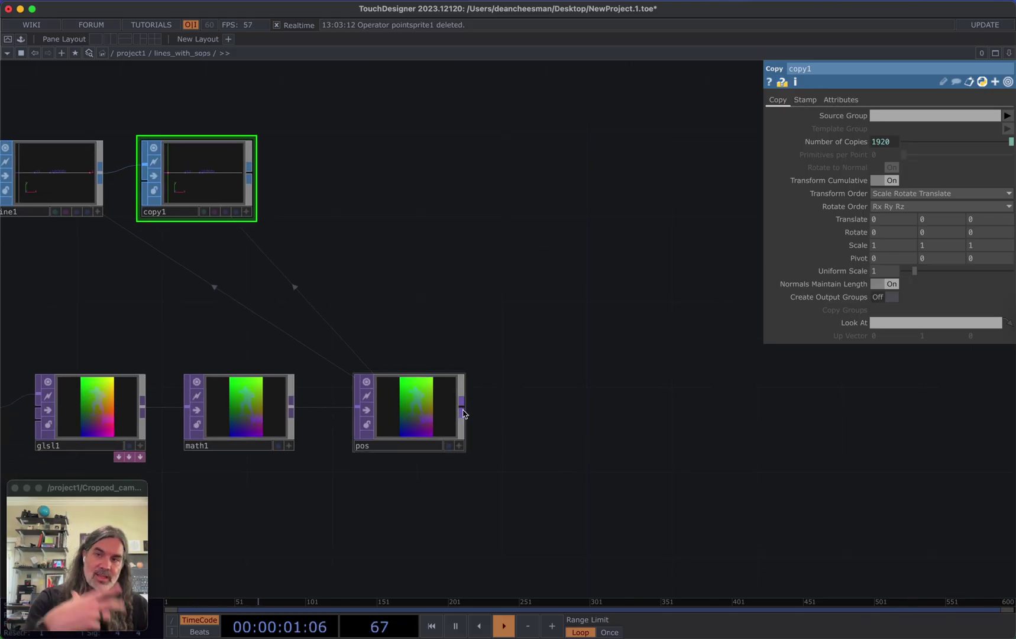
Convert the pos texture to channels with a TOP to CHOP placed in line after pos
{"action": "left_click", "coordinate": [537, 407]}
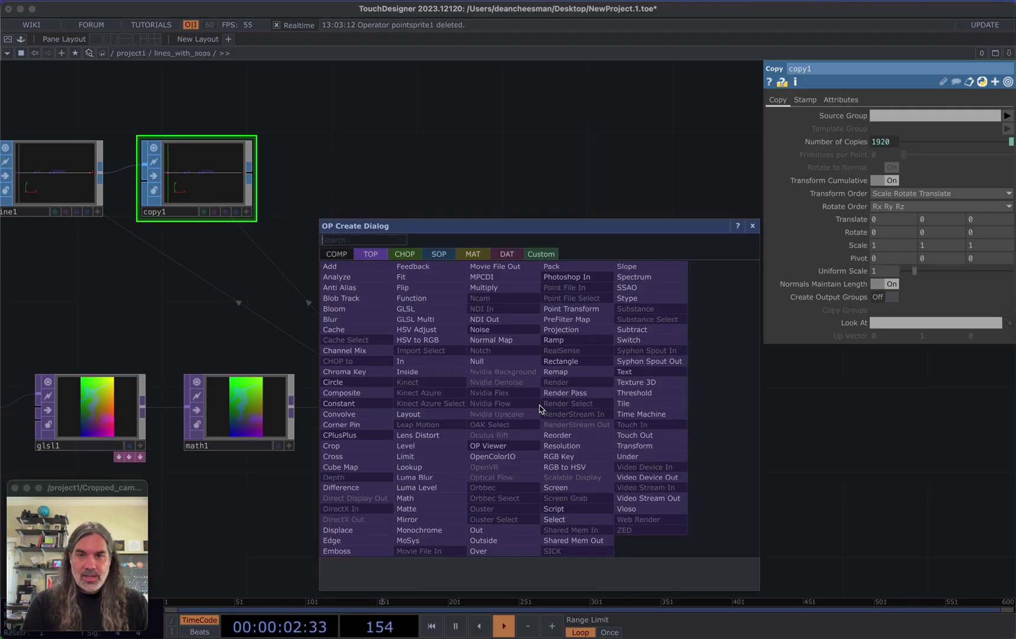
{"action": "left_click", "coordinate": [408, 257]}
{"action": "left_click", "coordinate": [364, 283]}
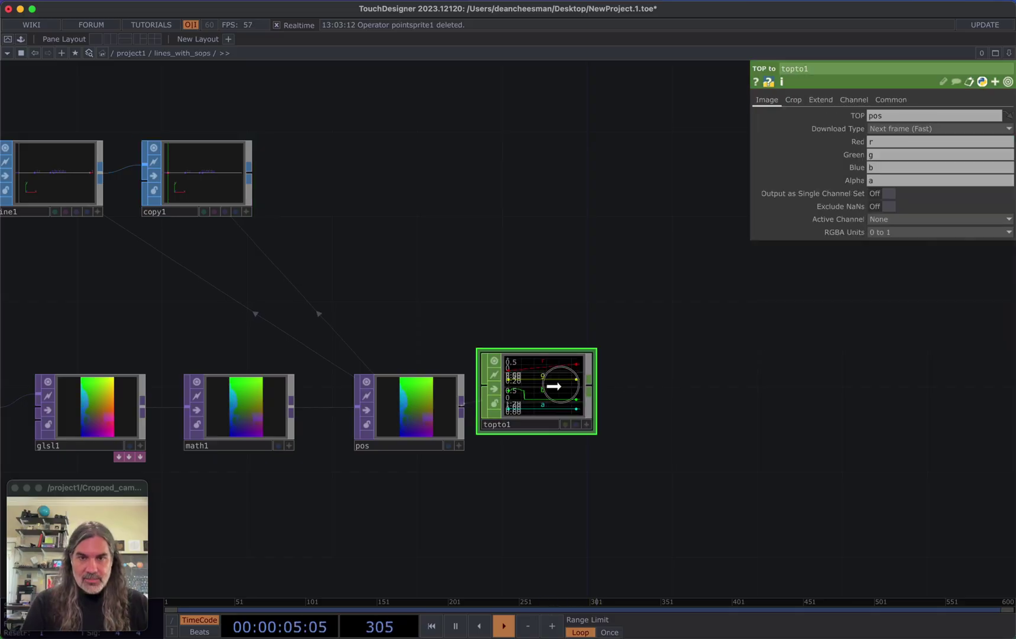
{"action": "left_click", "coordinate": [579, 413]}
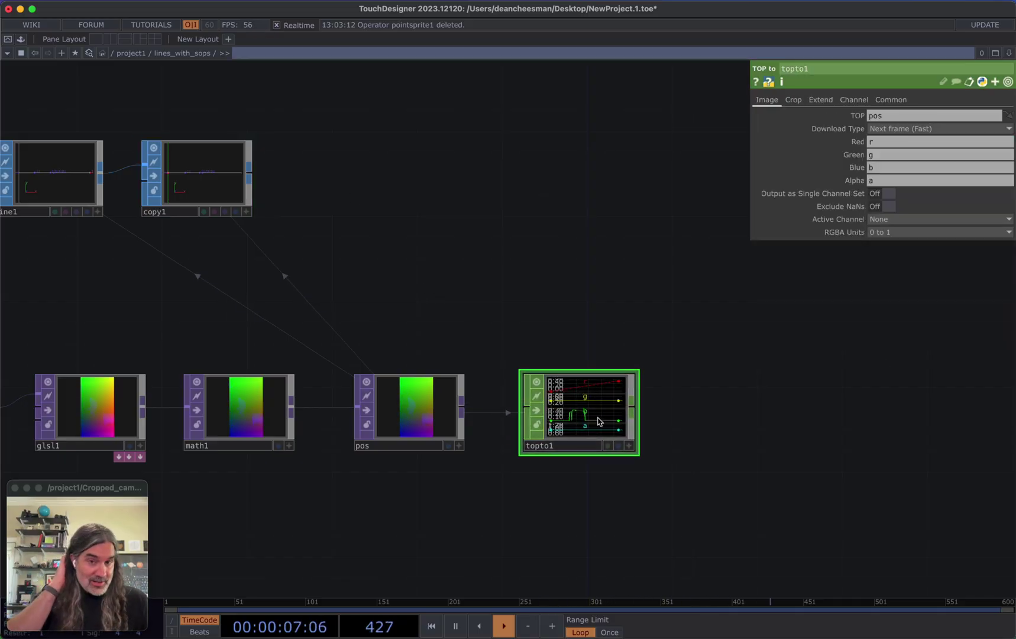
Clear the alpha channel name on topto1 so only r, g and b are output
{"action": "scroll", "coordinate": [582, 434], "scroll_direction": "up", "scroll_amount": 5}
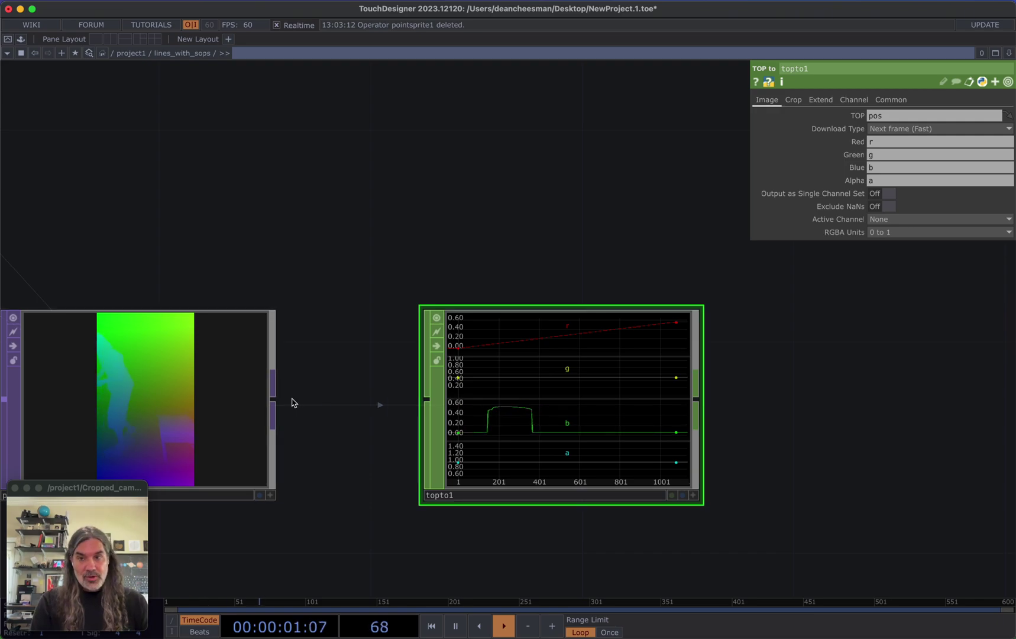
{"action": "left_click_drag", "start_coordinate": [850, 387], "coordinate": [810, 346]}
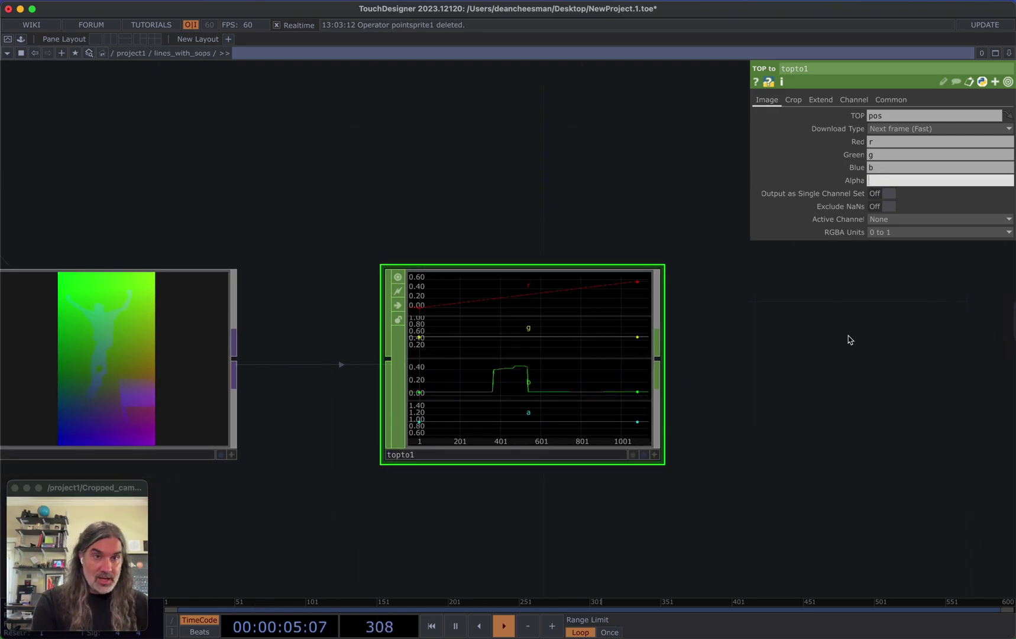
{"action": "key", "text": "Return"}
Set topto1's crop to Full Image and turn off its node viewer
{"action": "left_click", "coordinate": [821, 100]}
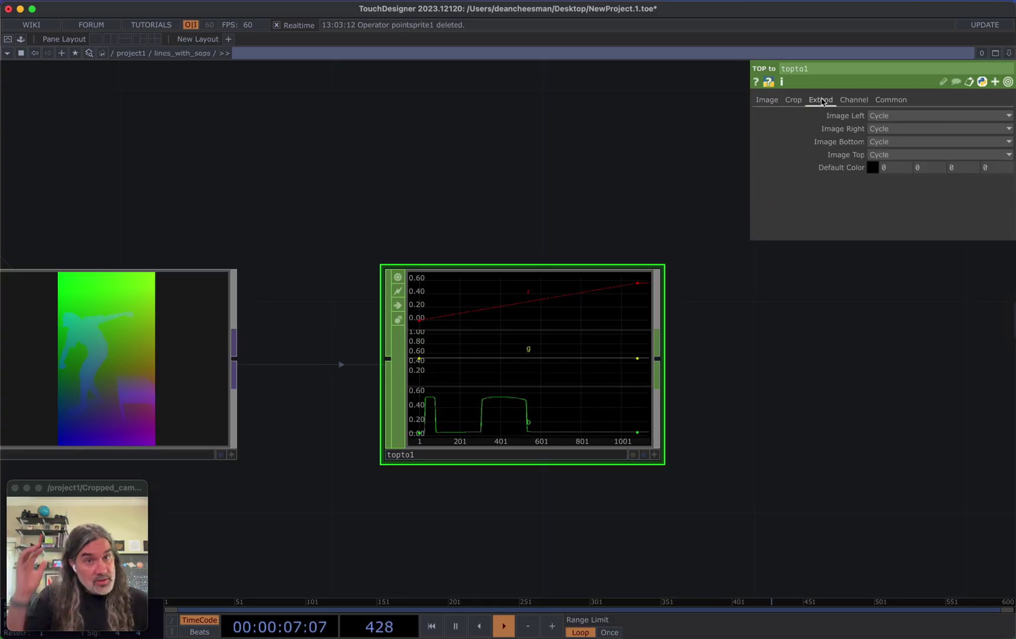
{"action": "left_click", "coordinate": [791, 100]}
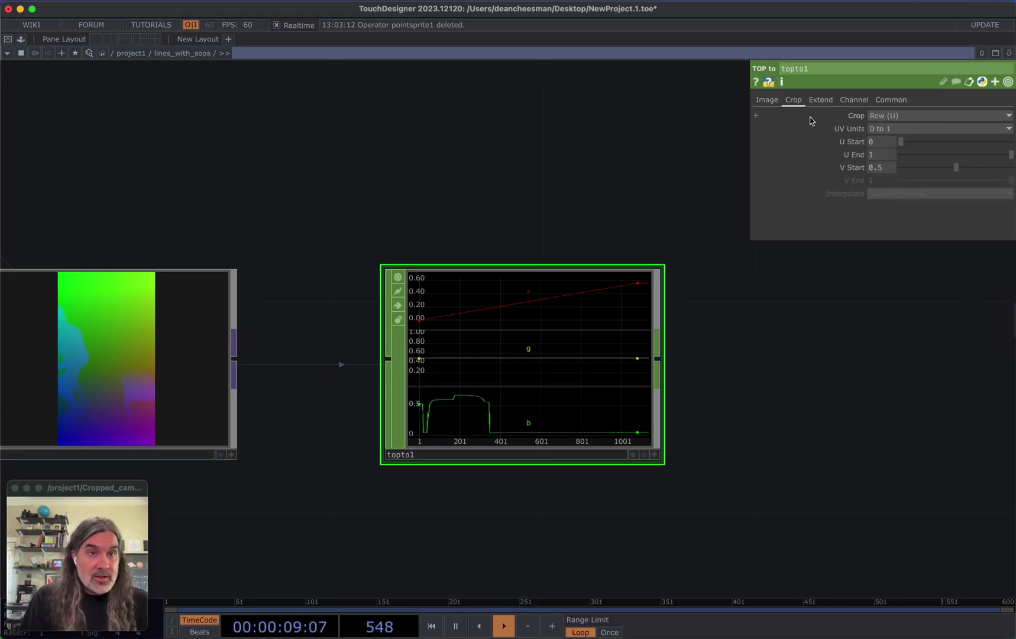
{"action": "left_click", "coordinate": [881, 117]}
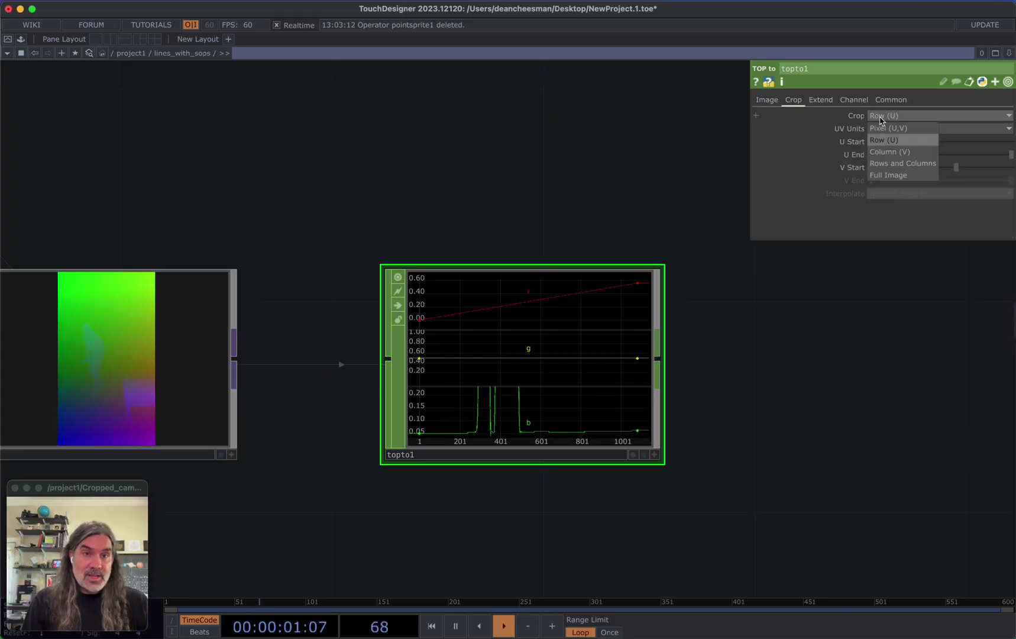
{"action": "left_click", "coordinate": [897, 176]}
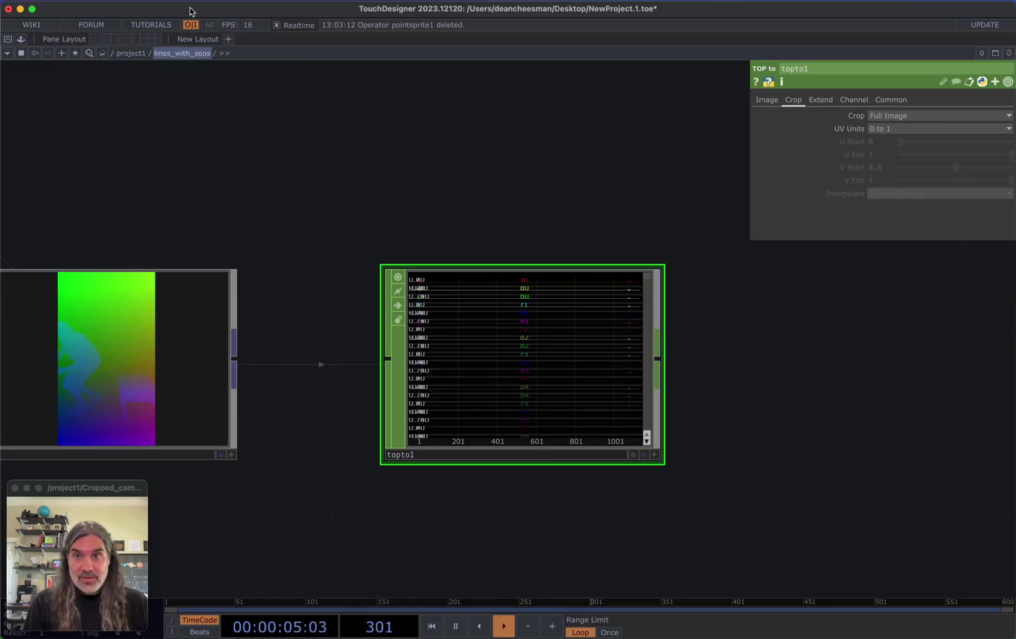
{"action": "left_click", "coordinate": [396, 282]}
Add a Shuffle CHOP connected to topto1's output
{"action": "scroll", "coordinate": [243, 285], "scroll_direction": "right", "scroll_amount": 5}
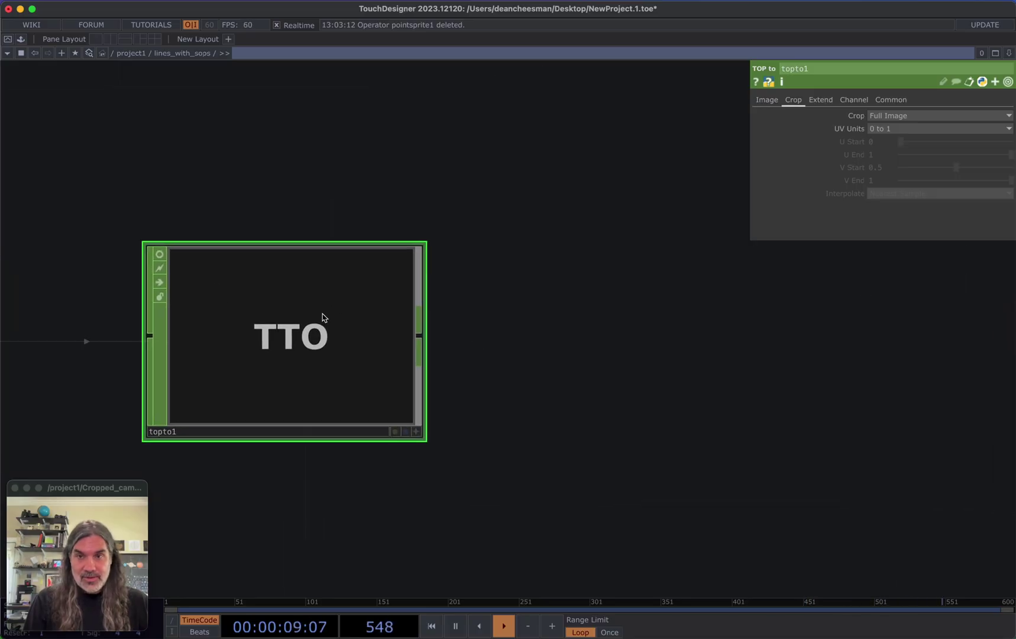
{"action": "double_click", "coordinate": [454, 331]}
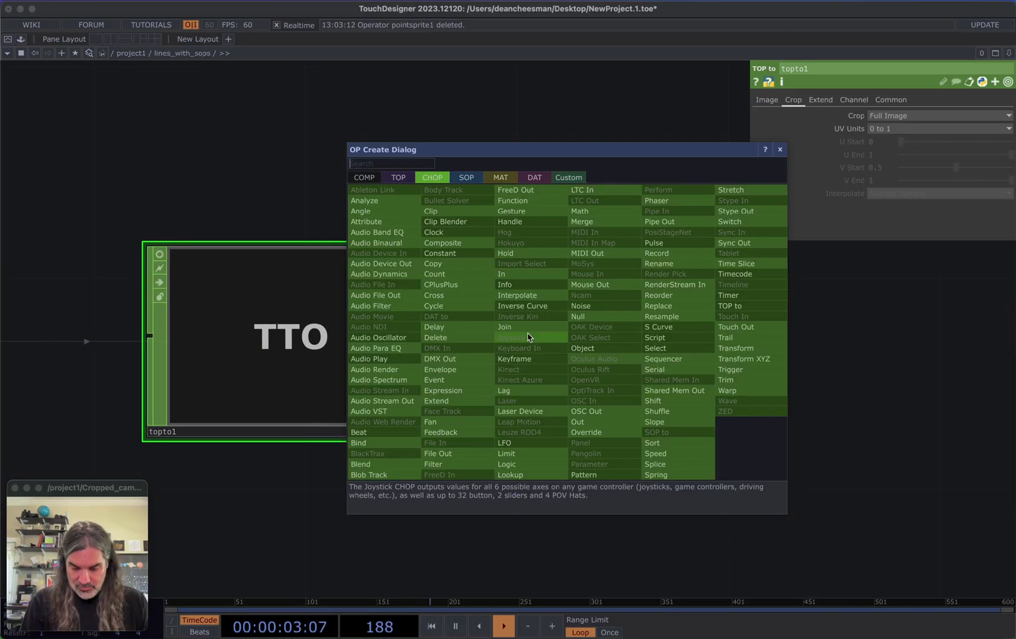
{"action": "type", "text": "sh"}
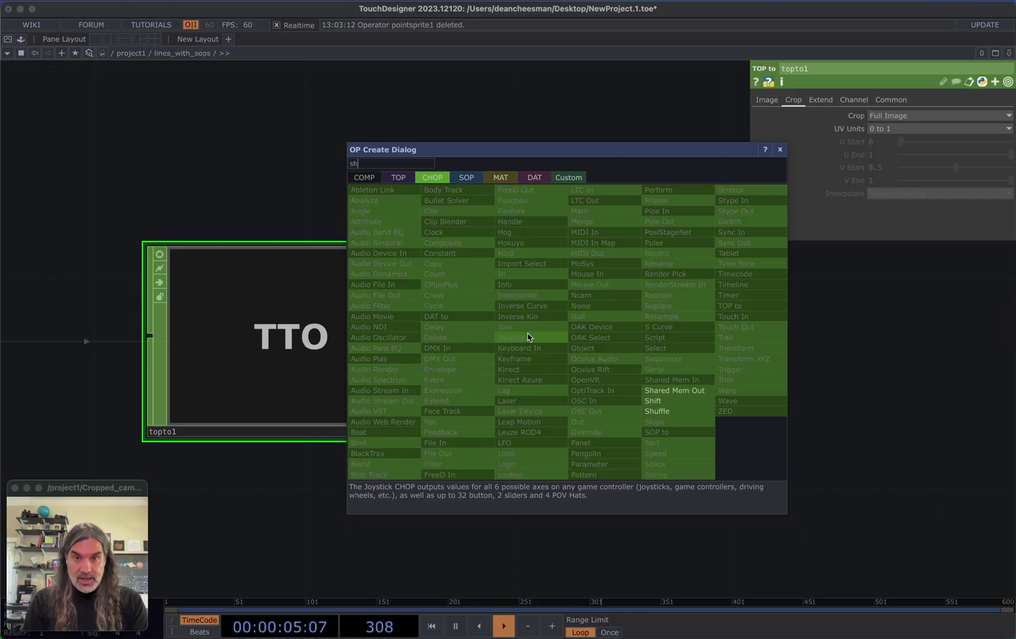
{"action": "type", "text": "uf"}
{"action": "left_click", "coordinate": [657, 411]}
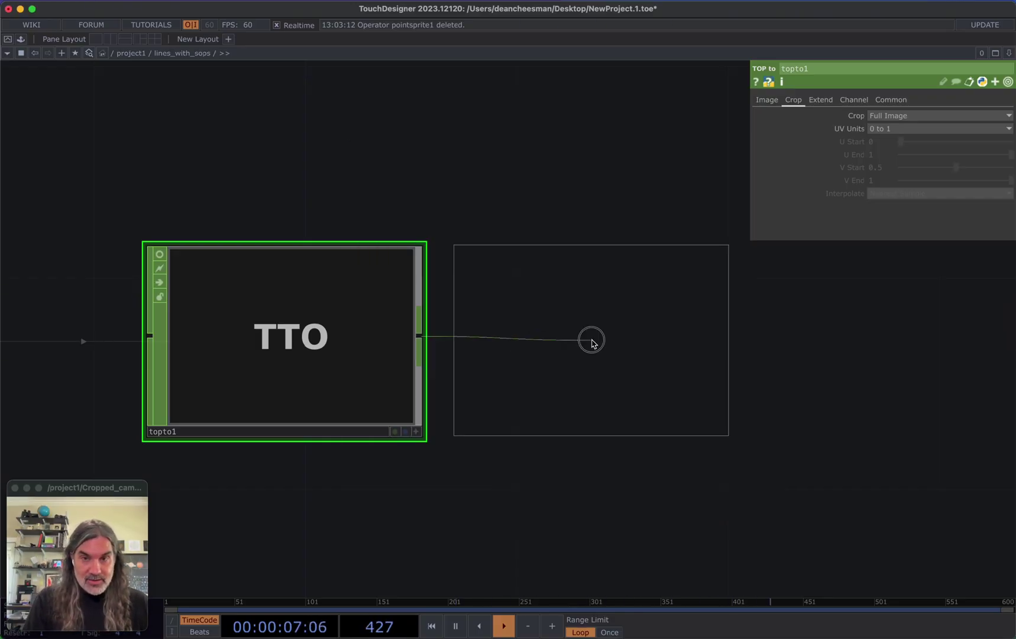
Place a Shuffle CHOP after topto1, set its method to Sequence Channels by Name, and turn off its viewer
{"action": "left_click", "coordinate": [600, 342]}
{"action": "left_click", "coordinate": [900, 116]}
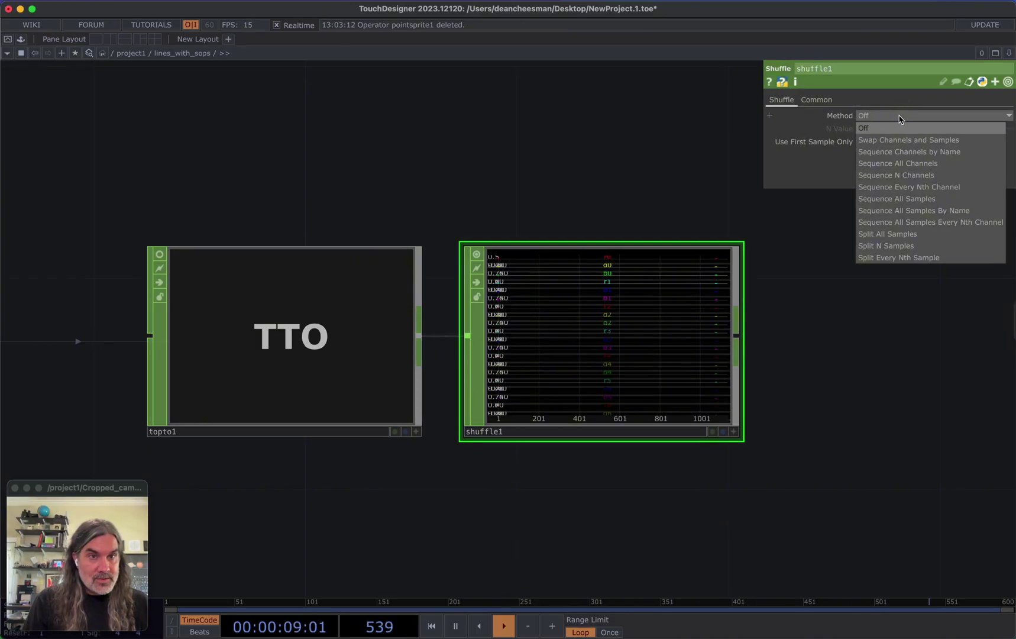
{"action": "left_click", "coordinate": [907, 151]}
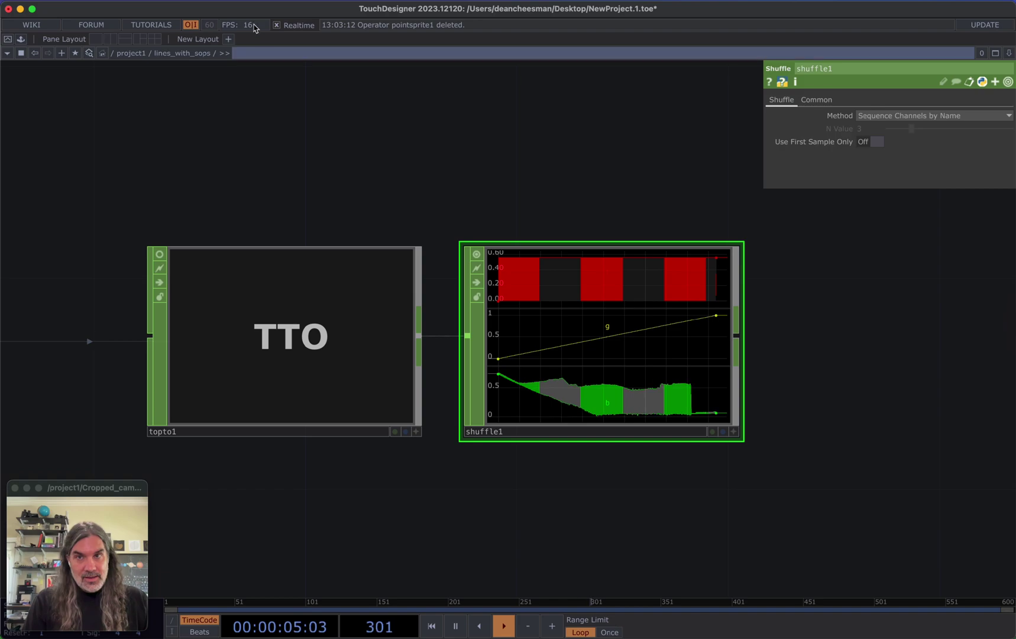
{"action": "left_click", "coordinate": [476, 255]}
Add a Null CHOP after shuffle1 and rename it points
{"action": "left_click_drag", "start_coordinate": [766, 323], "coordinate": [535, 340]}
{"action": "left_click", "coordinate": [504, 350]}
{"action": "left_click", "coordinate": [529, 363]}
{"action": "type", "text": "n"}
{"action": "left_click", "coordinate": [539, 349]}
{"action": "left_click", "coordinate": [548, 436]}
{"action": "type", "text": "poi"}
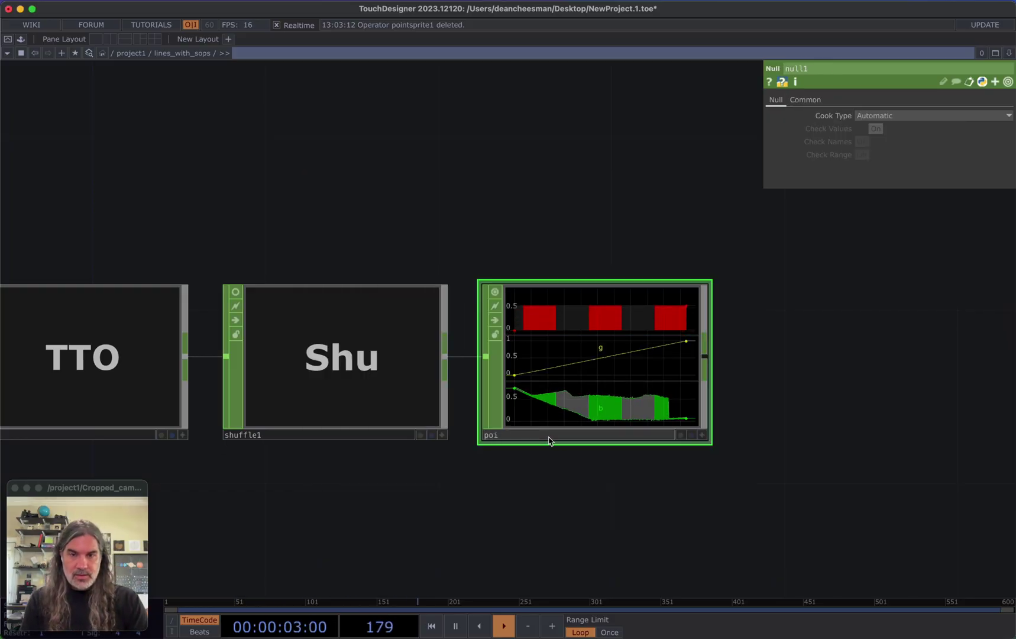
{"action": "type", "text": "nts"}
{"action": "key", "text": "Return"}
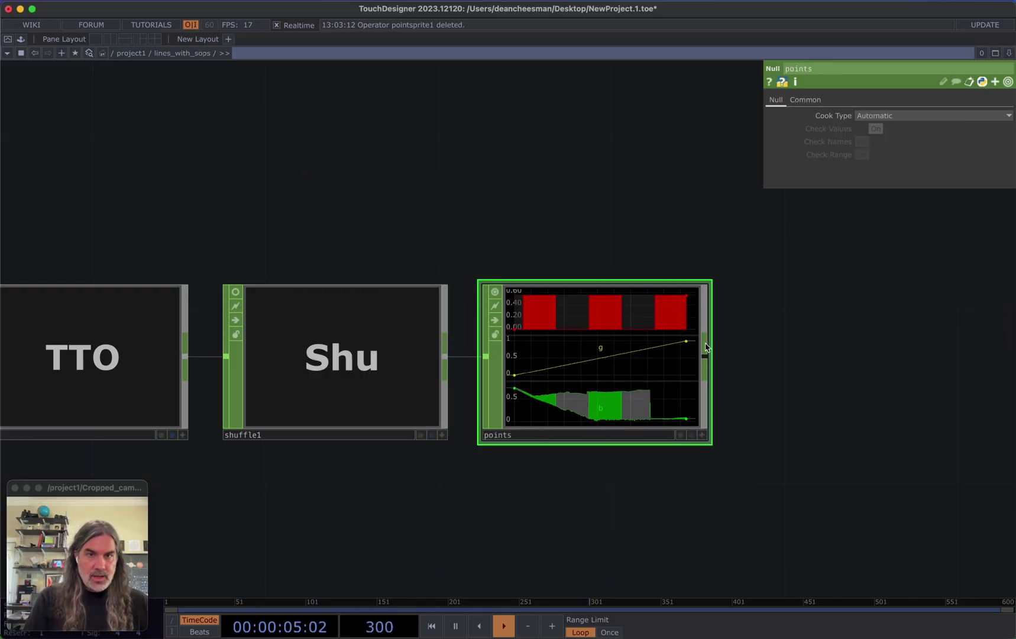
Create a CHOP to SOP from the points null and place it above the chain
{"action": "scroll", "coordinate": [564, 442], "scroll_direction": "down", "scroll_amount": 5}
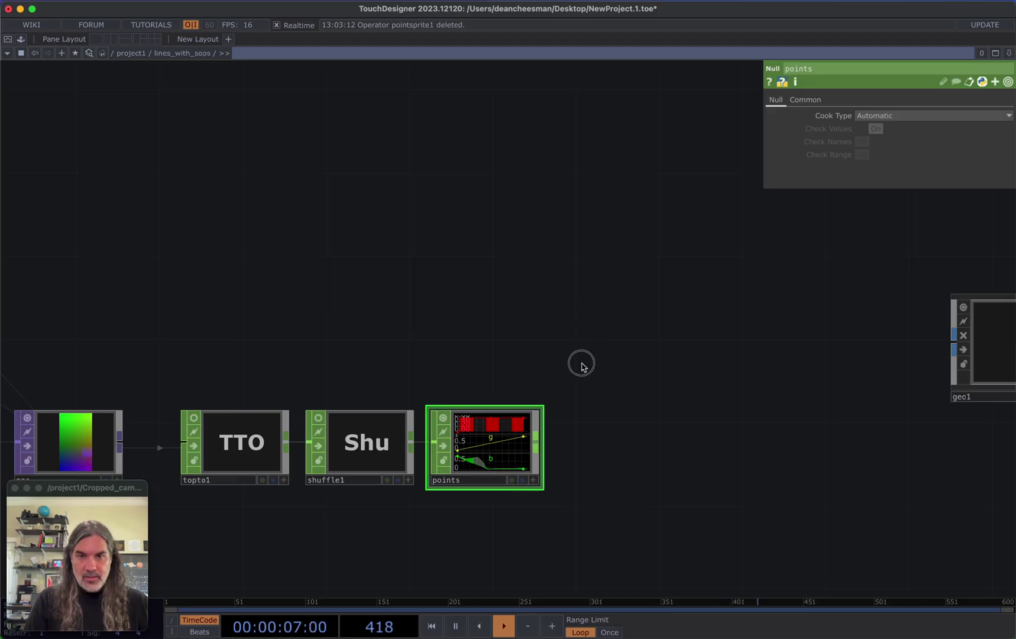
{"action": "key", "text": "Tab"}
{"action": "left_click", "coordinate": [495, 156]}
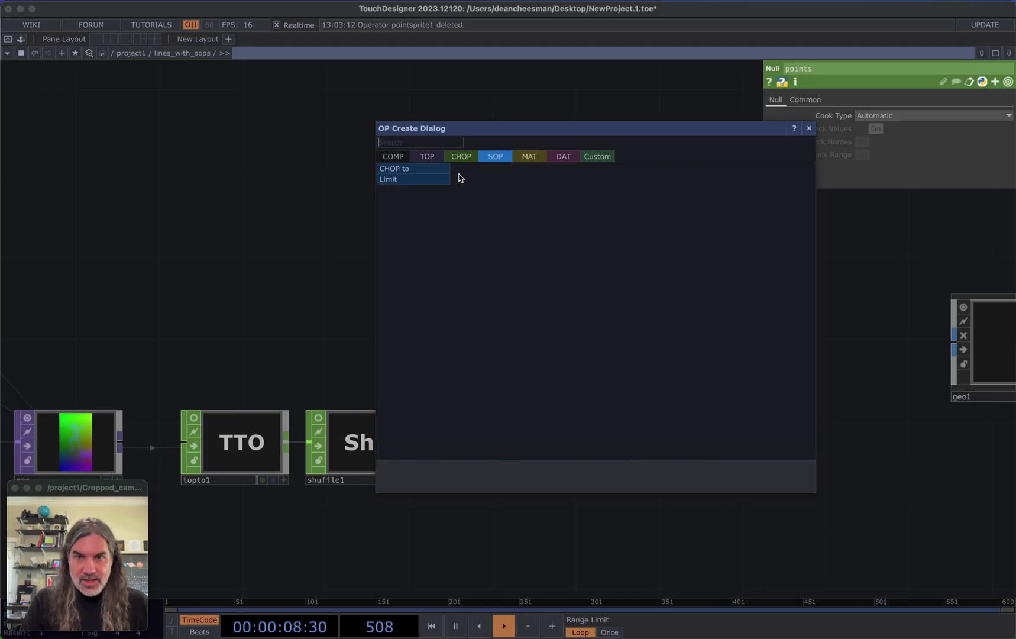
{"action": "left_click", "coordinate": [418, 169]}
{"action": "left_click", "coordinate": [609, 330]}
{"action": "scroll", "coordinate": [608, 336], "scroll_direction": "up", "scroll_amount": 5}
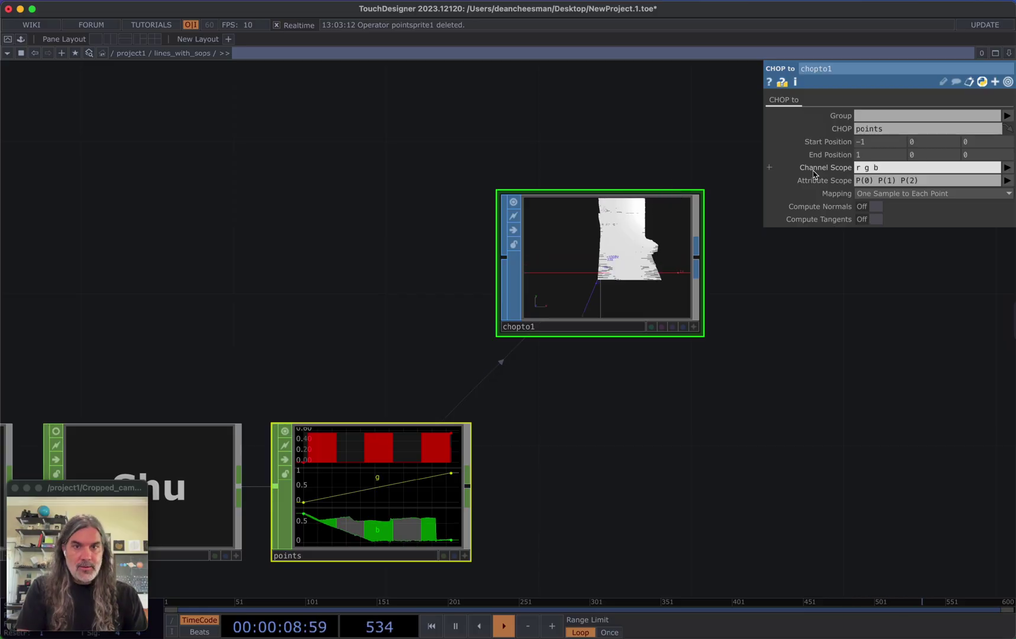
Inspect the chopto1 geometry from several angles in its viewer and check the node's point and primitive information
{"action": "left_click", "coordinate": [693, 326]}
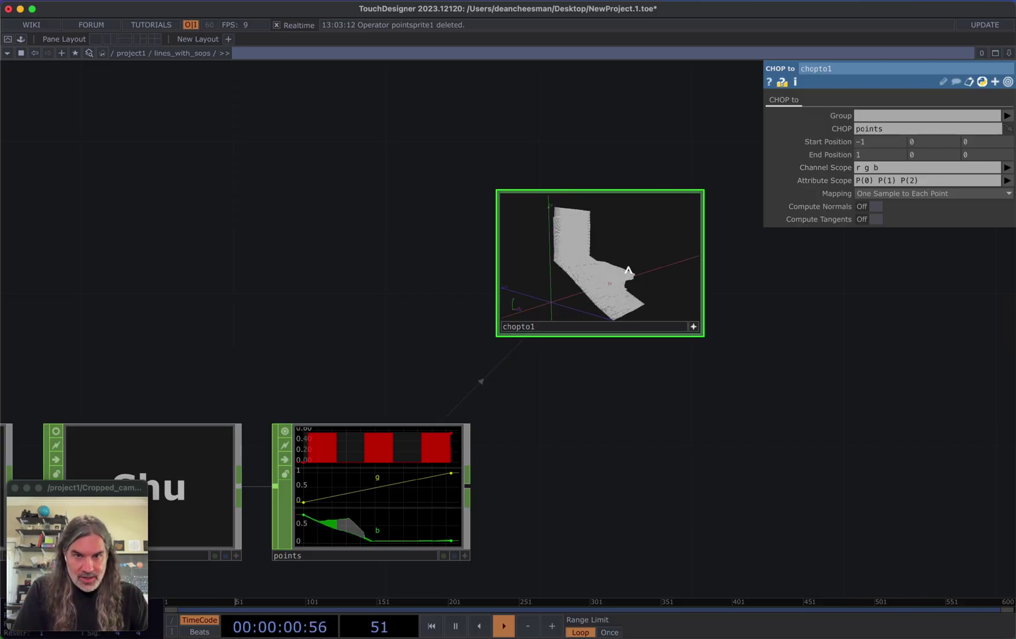
{"action": "scroll", "coordinate": [724, 305], "scroll_direction": "up", "scroll_amount": 10}
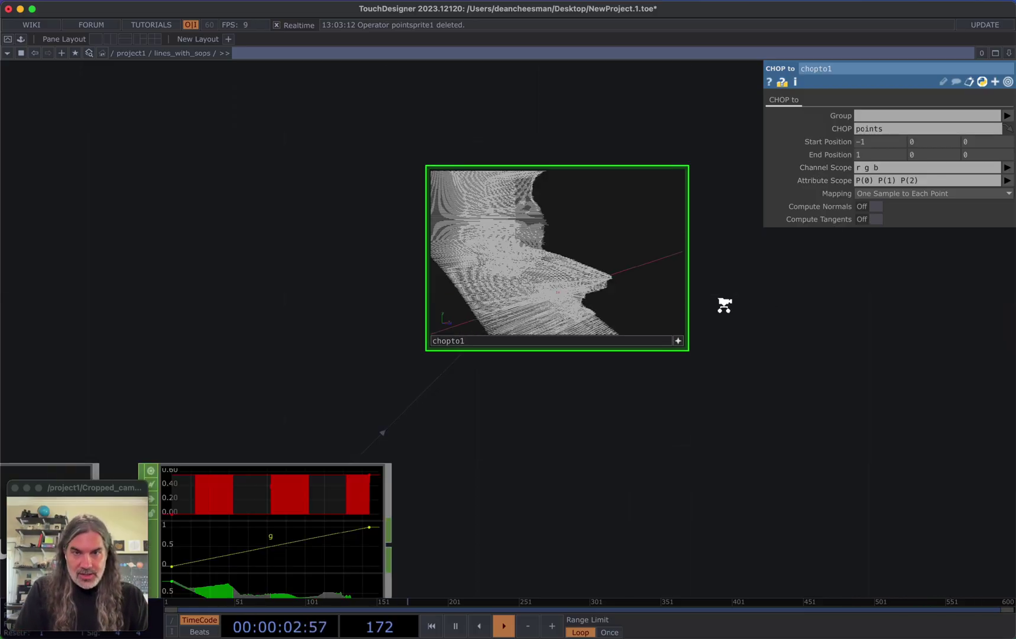
{"action": "left_click_drag", "start_coordinate": [722, 309], "coordinate": [920, 375]}
{"action": "scroll", "coordinate": [920, 375], "scroll_direction": "down", "scroll_amount": 4}
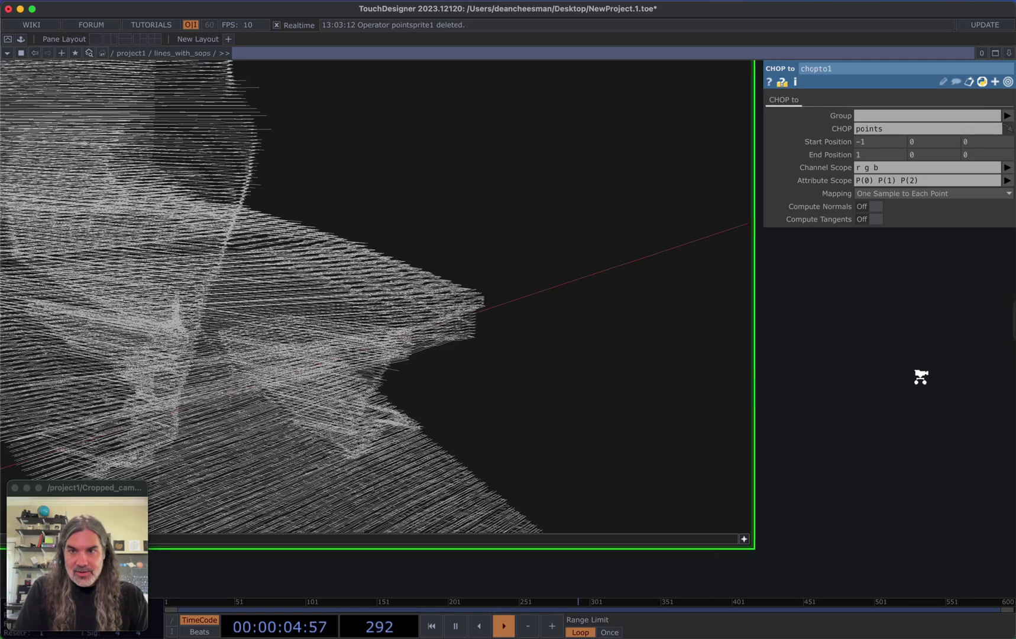
{"action": "scroll", "coordinate": [918, 375], "scroll_direction": "down", "scroll_amount": 3}
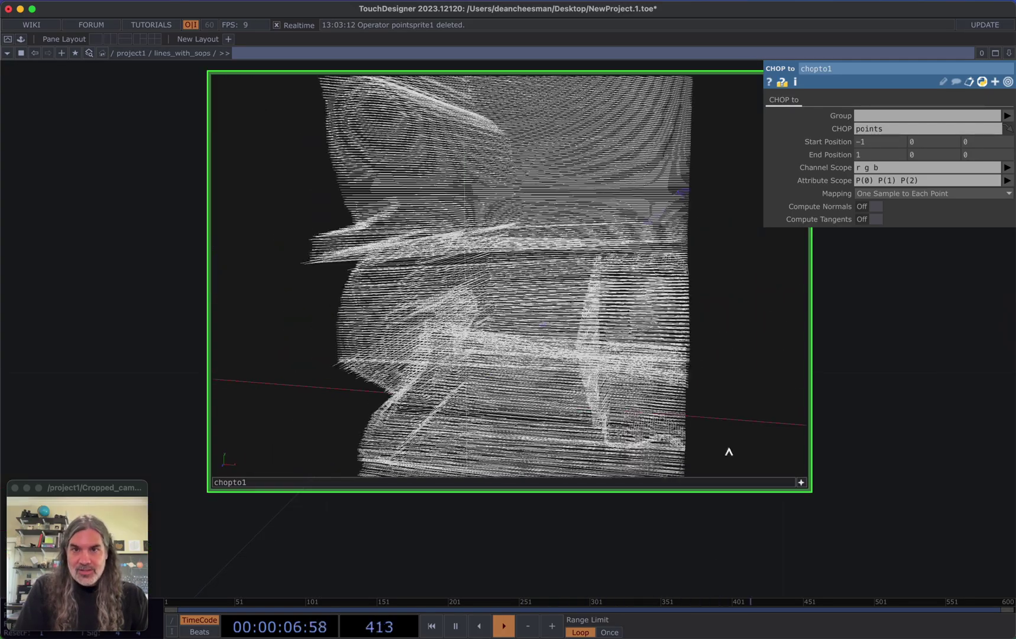
{"action": "left_click", "coordinate": [801, 482]}
{"action": "middle_click", "coordinate": [596, 302]}
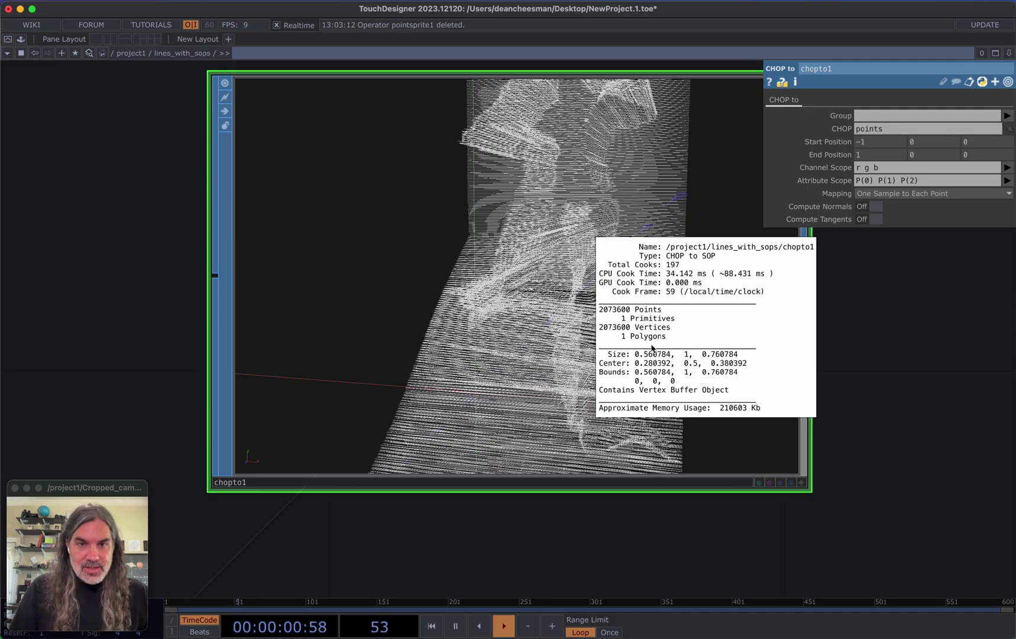
{"action": "left_click_drag", "start_coordinate": [868, 414], "coordinate": [842, 454]}
{"action": "left_click", "coordinate": [774, 522]}
{"action": "left_click_drag", "start_coordinate": [533, 254], "coordinate": [538, 317]}
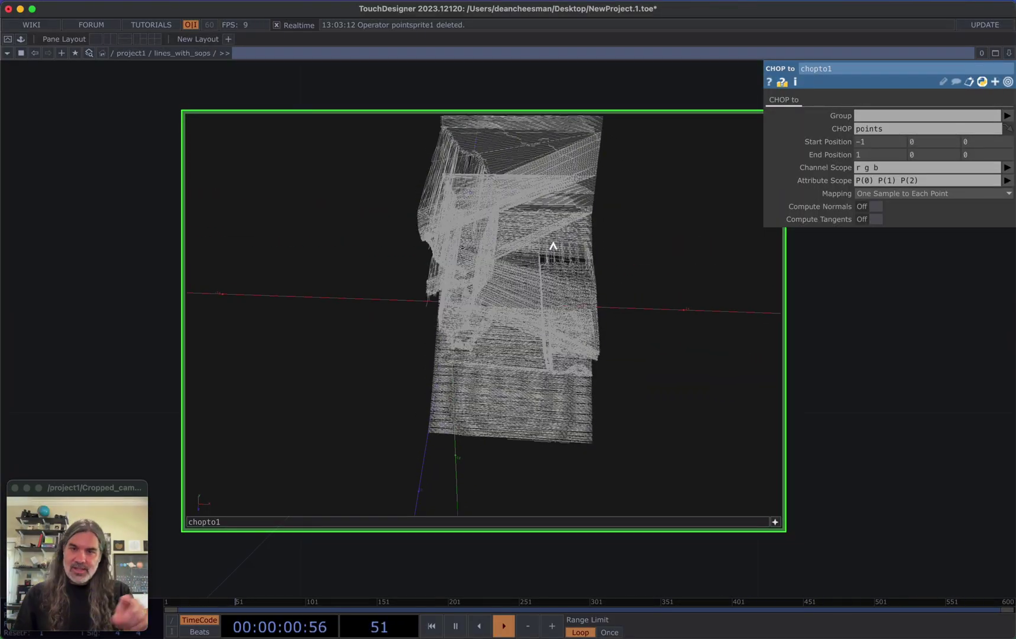
{"action": "left_click_drag", "start_coordinate": [762, 462], "coordinate": [798, 494]}
{"action": "scroll", "coordinate": [846, 458], "scroll_direction": "down", "scroll_amount": 3}
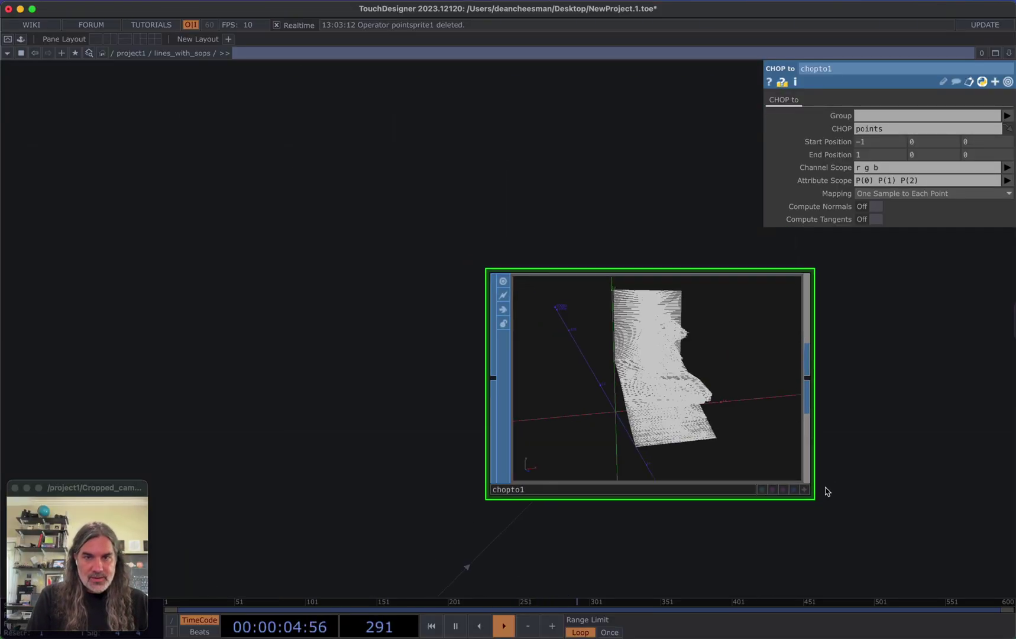
Deactivate the chopto1 viewer and connect the output of copy1 to the input of chopto1
{"action": "scroll", "coordinate": [865, 485], "scroll_direction": "down", "scroll_amount": 5}
{"action": "scroll", "coordinate": [916, 447], "scroll_direction": "down", "scroll_amount": 3}
{"action": "scroll", "coordinate": [537, 371], "scroll_direction": "left", "scroll_amount": 5}
{"action": "scroll", "coordinate": [514, 358], "scroll_direction": "down", "scroll_amount": 2}
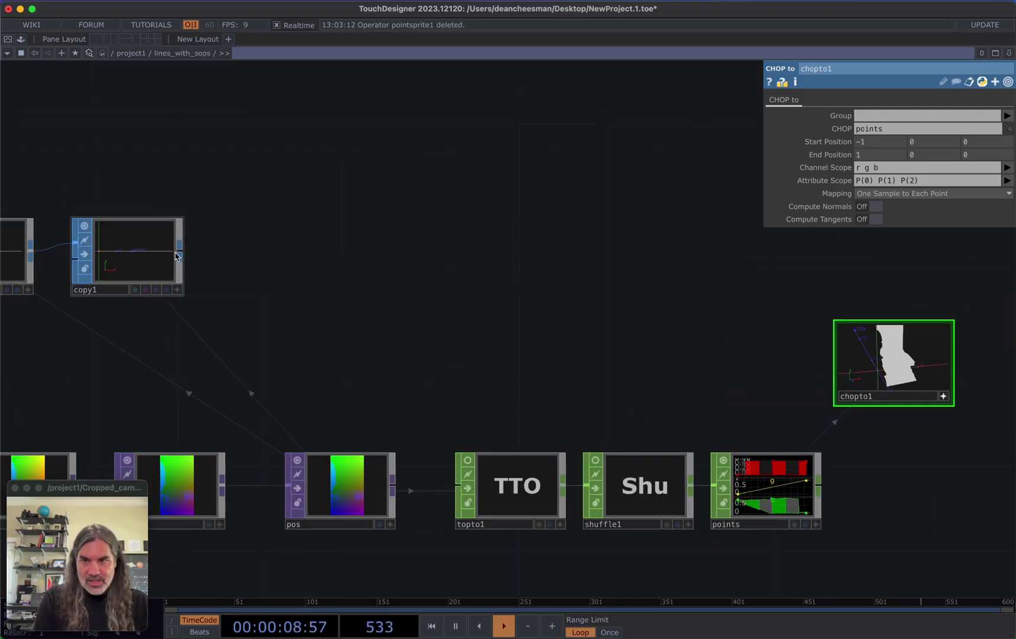
{"action": "left_click", "coordinate": [943, 397]}
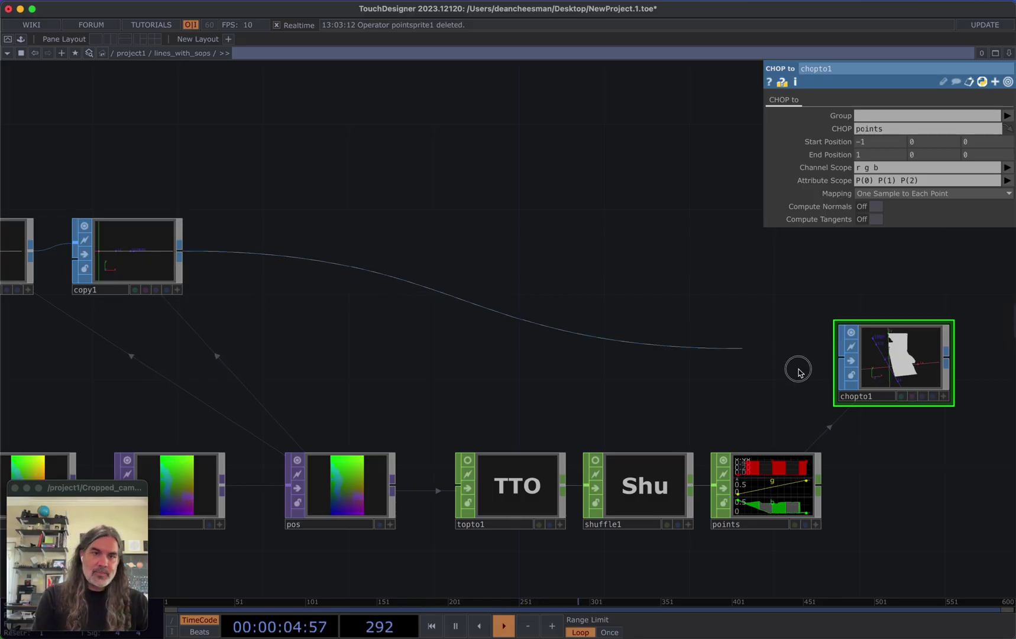
{"action": "scroll", "coordinate": [746, 449], "scroll_direction": "right", "scroll_amount": 4}
Examine the line geometry in the chopto1 viewer up close and from different angles
{"action": "scroll", "coordinate": [762, 397], "scroll_direction": "up", "scroll_amount": 10}
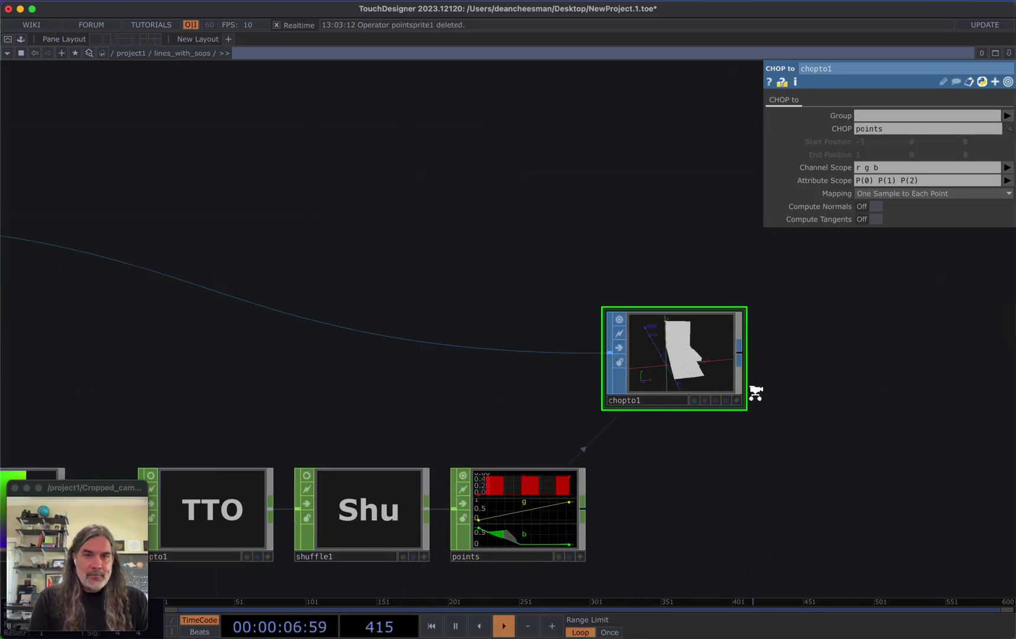
{"action": "scroll", "coordinate": [700, 348], "scroll_direction": "up", "scroll_amount": 3}
{"action": "left_click_drag", "start_coordinate": [700, 348], "coordinate": [860, 478]}
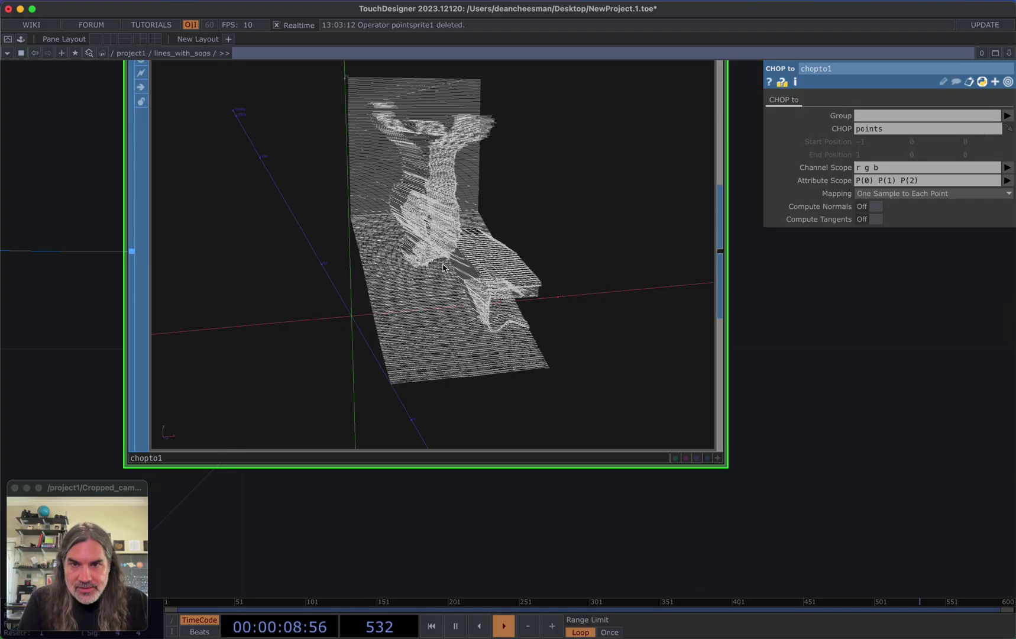
{"action": "left_click", "coordinate": [717, 458]}
{"action": "left_click_drag", "start_coordinate": [467, 230], "coordinate": [442, 259]}
{"action": "left_click_drag", "start_coordinate": [791, 347], "coordinate": [824, 471]}
{"action": "left_click_drag", "start_coordinate": [520, 288], "coordinate": [537, 274]}
{"action": "scroll", "coordinate": [510, 284], "scroll_direction": "up", "scroll_amount": 4}
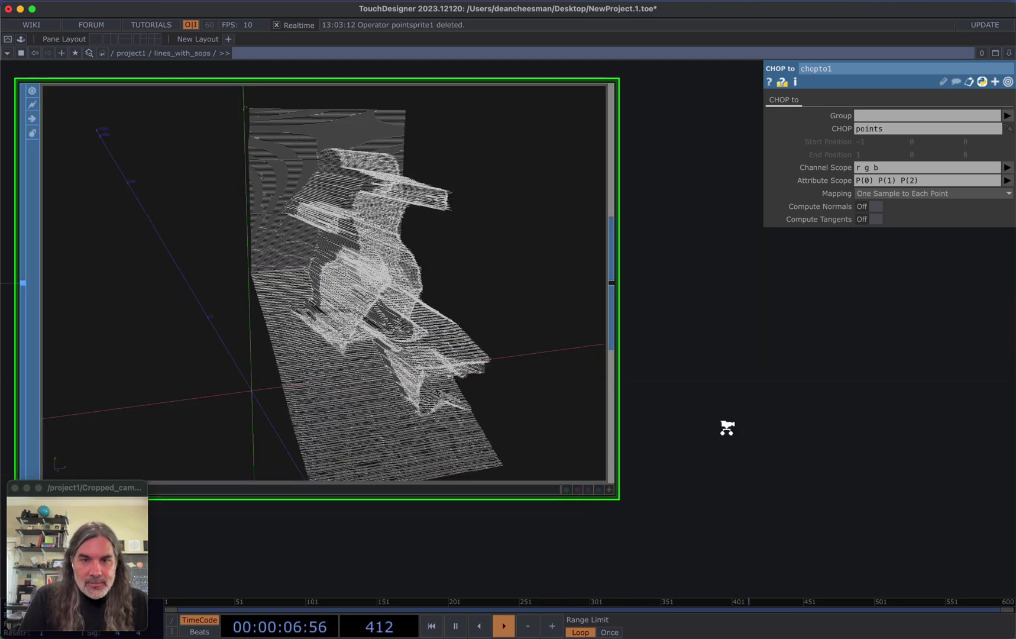
Add a Null SOP after chopto1 and connect it to the geo1 input
{"action": "scroll", "coordinate": [739, 443], "scroll_direction": "down", "scroll_amount": 5}
{"action": "scroll", "coordinate": [758, 454], "scroll_direction": "down", "scroll_amount": 3}
{"action": "left_click_drag", "start_coordinate": [754, 452], "coordinate": [516, 356]}
{"action": "scroll", "coordinate": [511, 446], "scroll_direction": "down", "scroll_amount": 1}
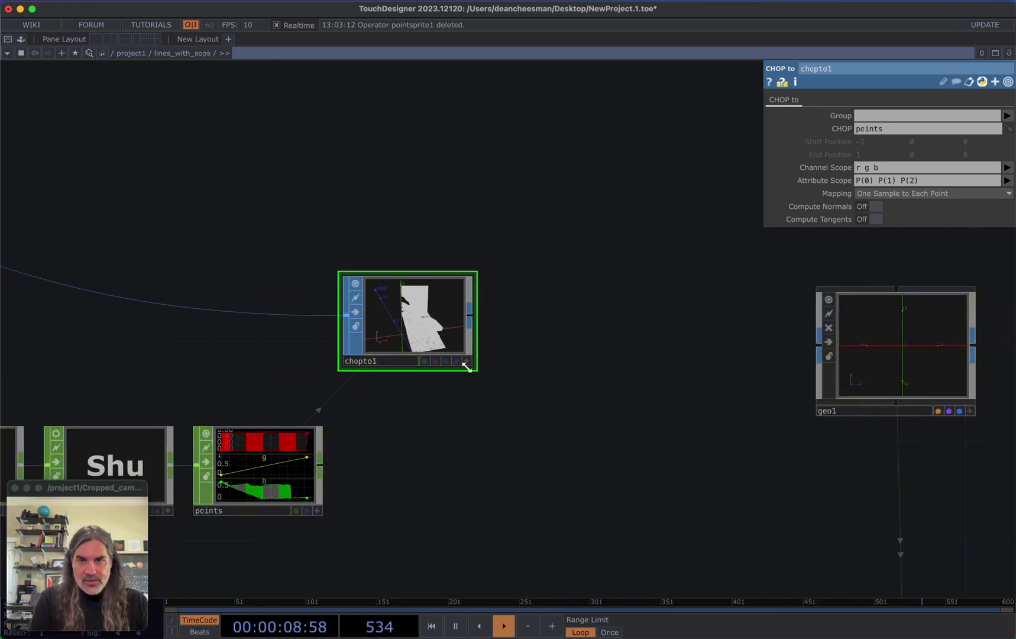
{"action": "left_click", "coordinate": [603, 327]}
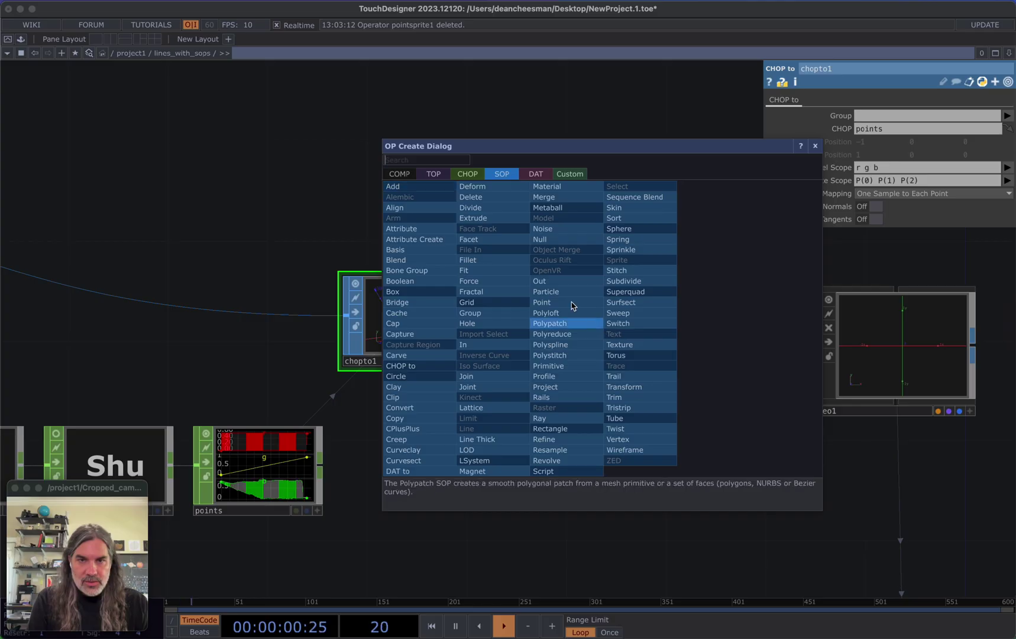
{"action": "left_click", "coordinate": [544, 241]}
{"action": "left_click", "coordinate": [708, 373]}
{"action": "left_click_drag", "start_coordinate": [661, 483], "coordinate": [644, 469]}
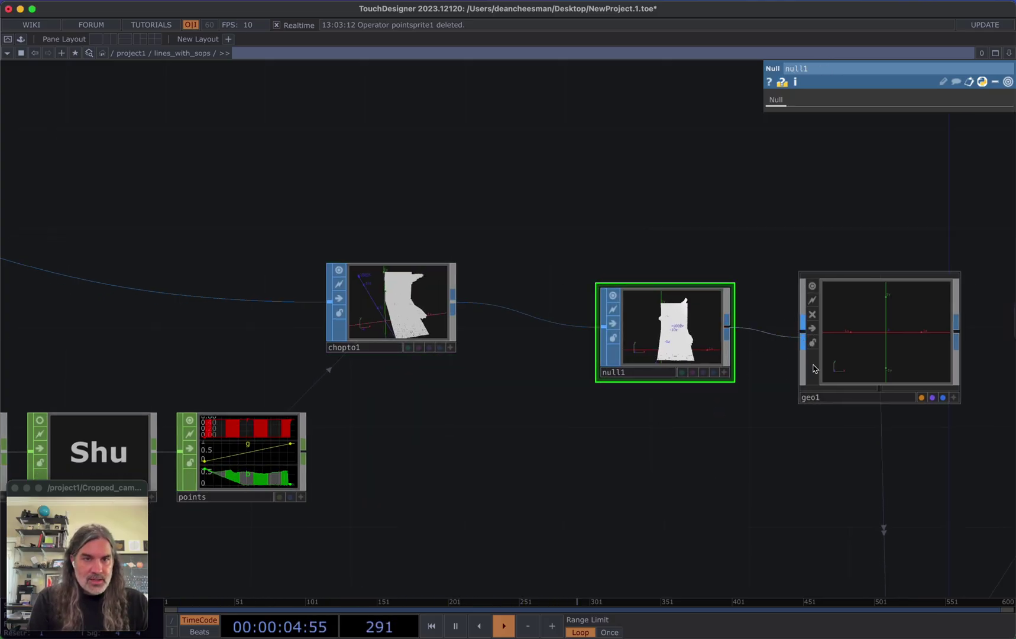
Create a Constant material above geo1 and assign it to geo1
{"action": "scroll", "coordinate": [363, 421], "scroll_direction": "right", "scroll_amount": 10}
{"action": "key", "text": "Tab"}
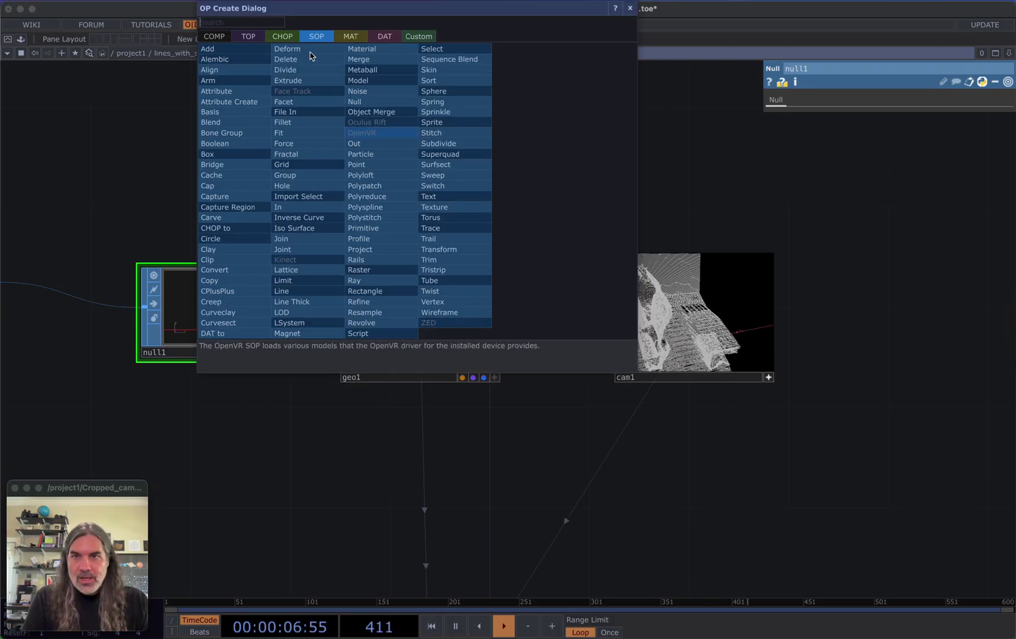
{"action": "left_click", "coordinate": [214, 36]}
{"action": "left_click", "coordinate": [239, 49]}
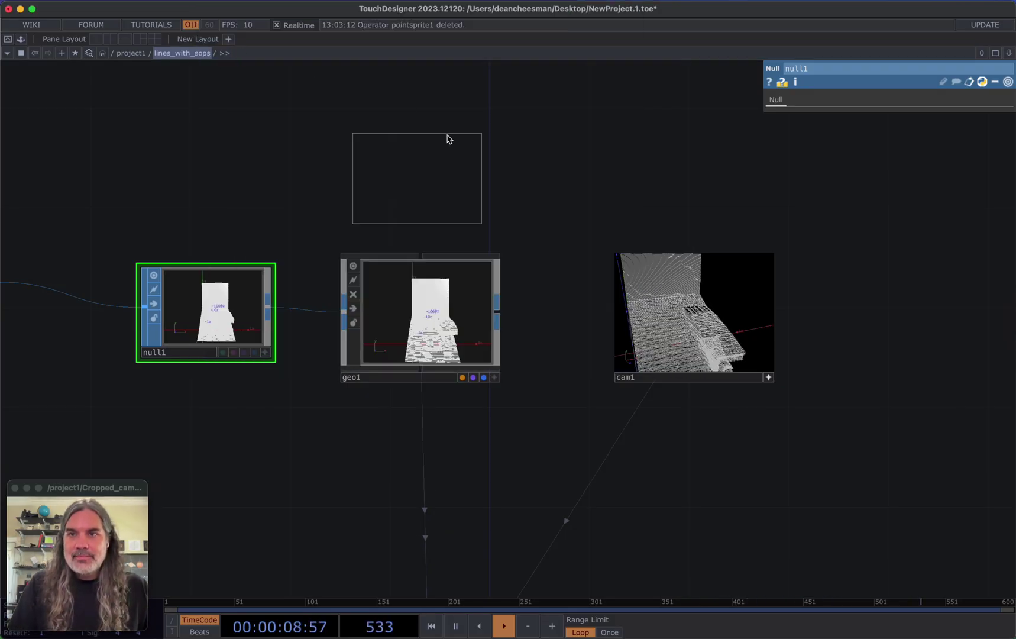
{"action": "left_click", "coordinate": [448, 159]}
{"action": "left_click_drag", "start_coordinate": [447, 160], "coordinate": [418, 286]}
{"action": "left_click", "coordinate": [422, 277]}
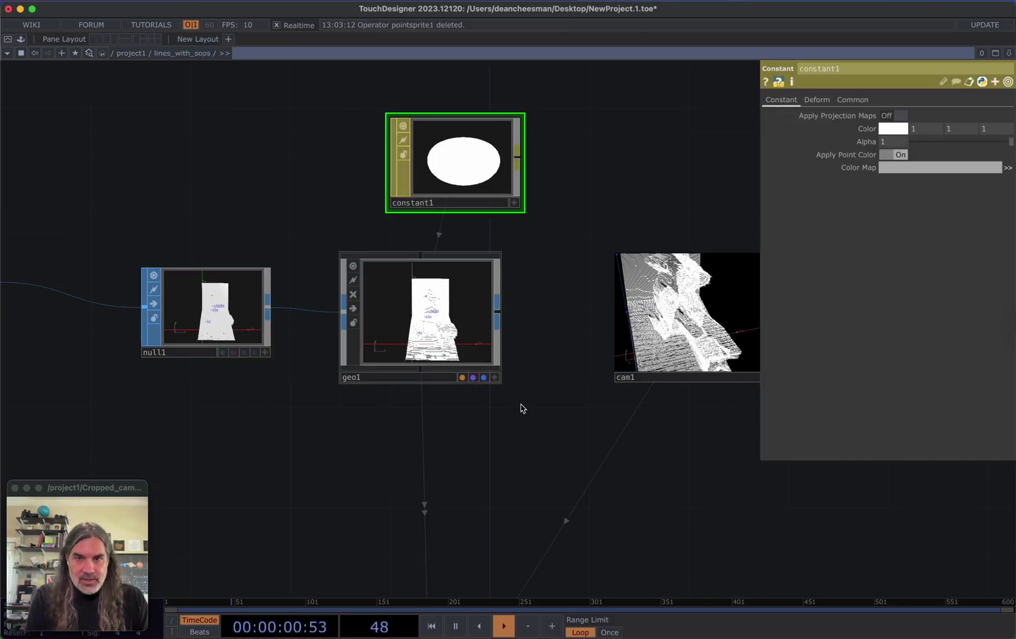
Add an Out TOP after render1
{"action": "scroll", "coordinate": [532, 284], "scroll_direction": "down", "scroll_amount": 5}
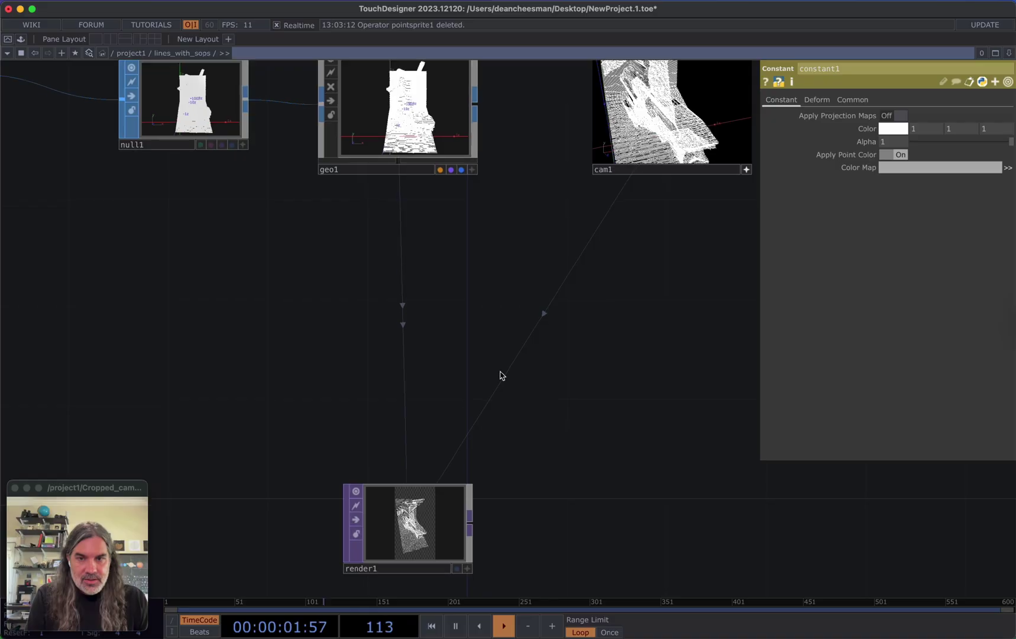
{"action": "left_click", "coordinate": [471, 524]}
{"action": "left_click", "coordinate": [805, 513]}
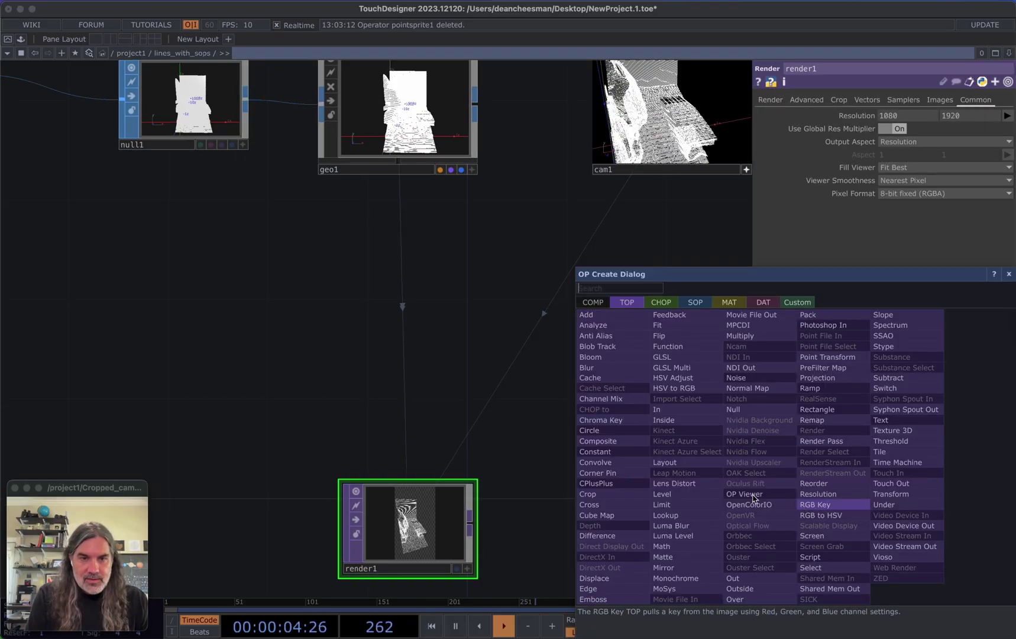
{"action": "left_click", "coordinate": [734, 578]}
{"action": "left_click", "coordinate": [808, 480]}
Open the out1 image in a separate viewer window, shrink it, and place it beside the network
{"action": "right_click", "coordinate": [816, 422]}
{"action": "left_click", "coordinate": [834, 497]}
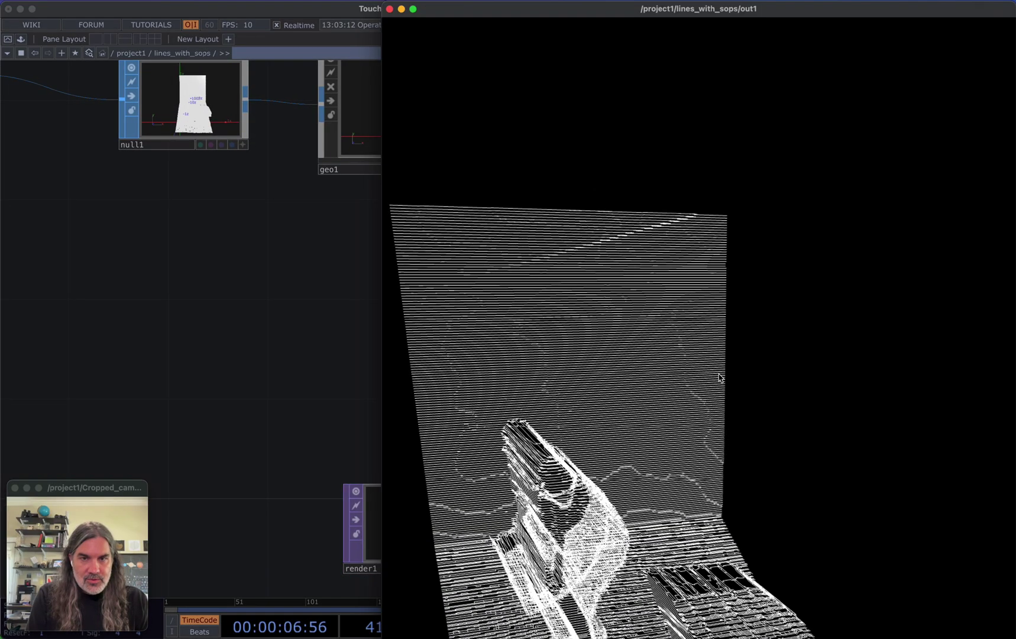
{"action": "double_click", "coordinate": [532, 10]}
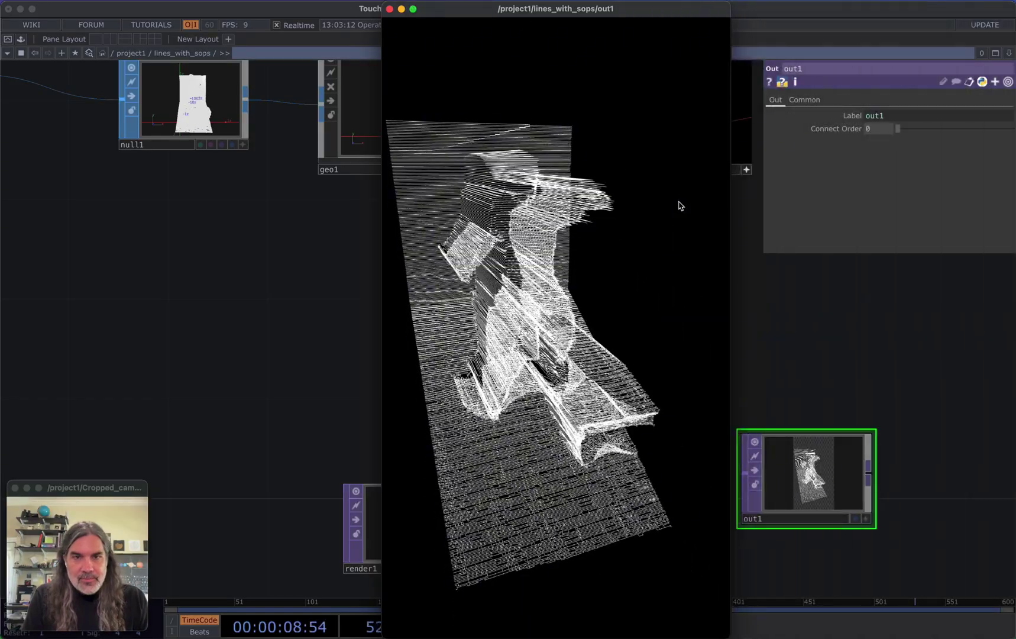
{"action": "left_click_drag", "start_coordinate": [730, 64], "coordinate": [643, 68]}
{"action": "left_click_drag", "start_coordinate": [561, 85], "coordinate": [168, 55]}
Shift the null, geometry, camera and render nodes away from chopto1, and assign the video TOP as constant1's color map
{"action": "scroll", "coordinate": [728, 285], "scroll_direction": "left", "scroll_amount": 10}
{"action": "scroll", "coordinate": [728, 309], "scroll_direction": "down", "scroll_amount": 10}
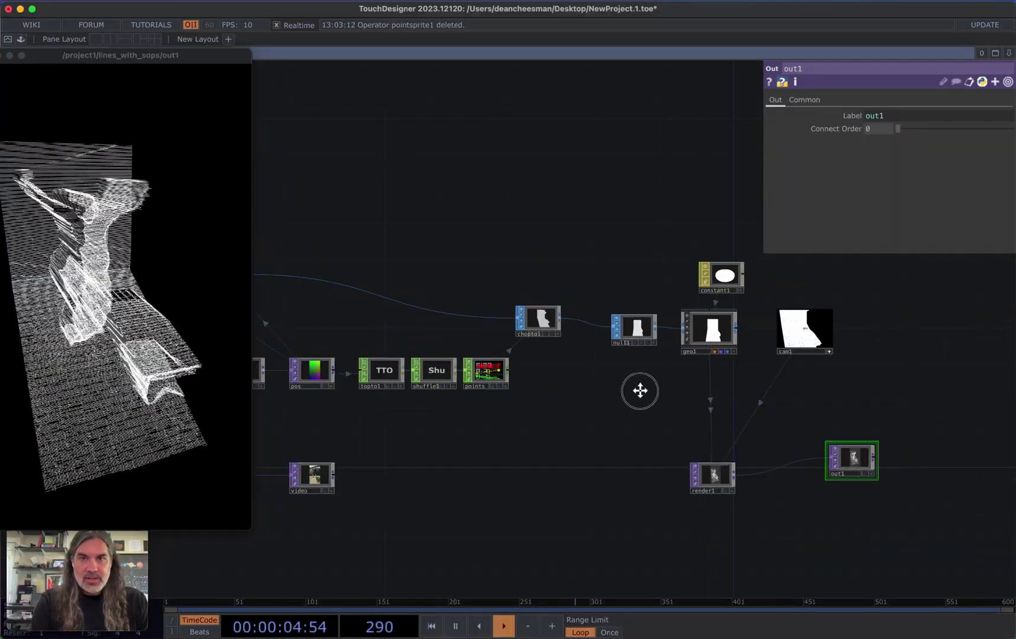
{"action": "scroll", "coordinate": [639, 390], "scroll_direction": "left", "scroll_amount": 5}
{"action": "scroll", "coordinate": [693, 349], "scroll_direction": "right", "scroll_amount": 6}
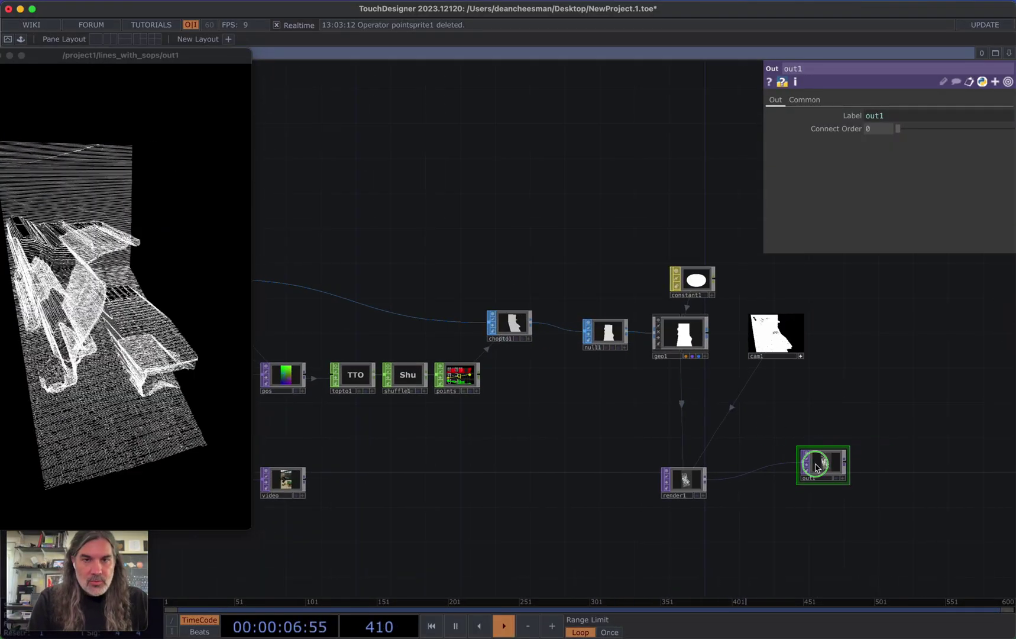
{"action": "left_click_drag", "start_coordinate": [744, 340], "coordinate": [822, 340]}
{"action": "left_click_drag", "start_coordinate": [291, 468], "coordinate": [736, 299]}
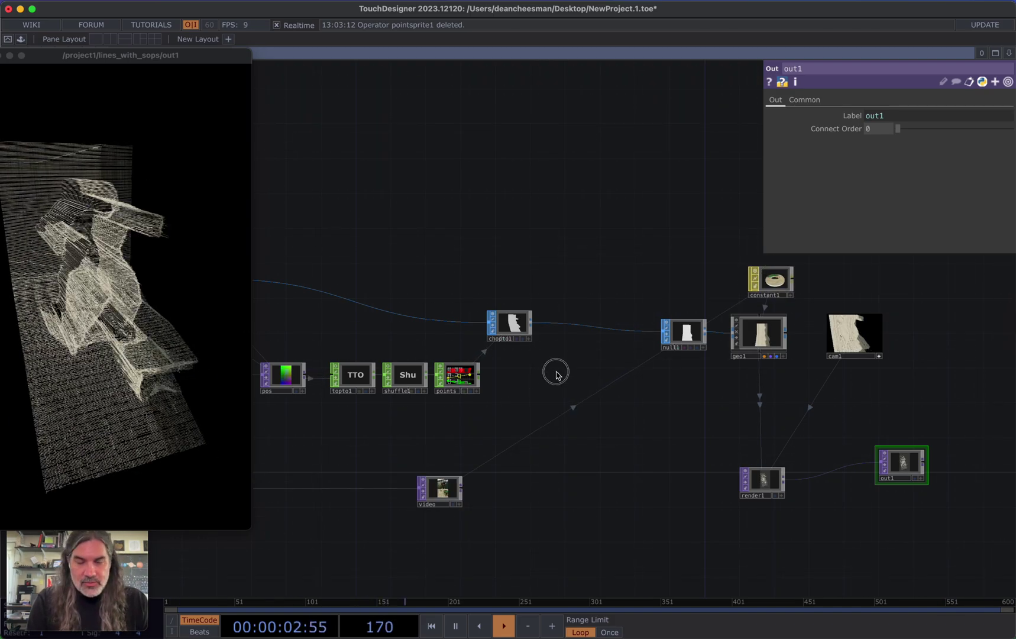
Insert a Texture SOP between chopto1 and null1
{"action": "scroll", "coordinate": [595, 327], "scroll_direction": "up", "scroll_amount": 5}
{"action": "right_click", "coordinate": [598, 336]}
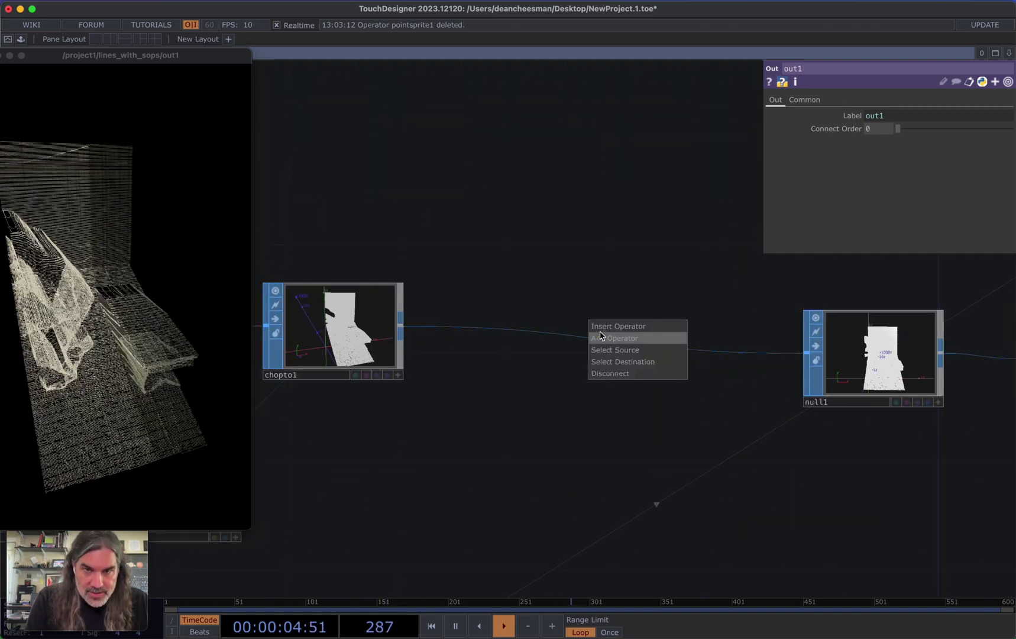
{"action": "left_click", "coordinate": [603, 326]}
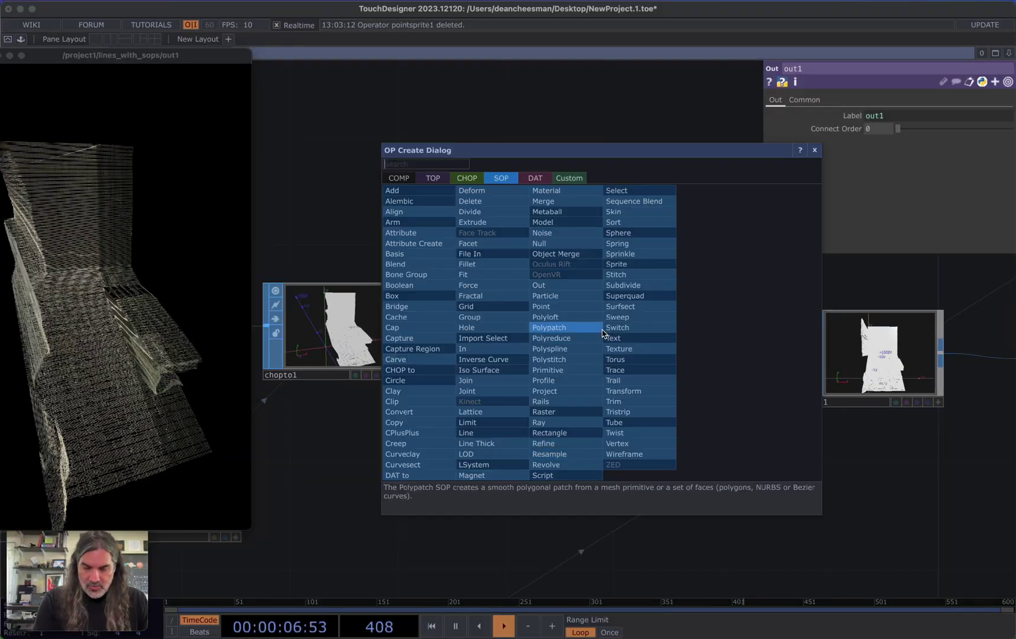
{"action": "type", "text": "tex"}
{"action": "left_click", "coordinate": [623, 350]}
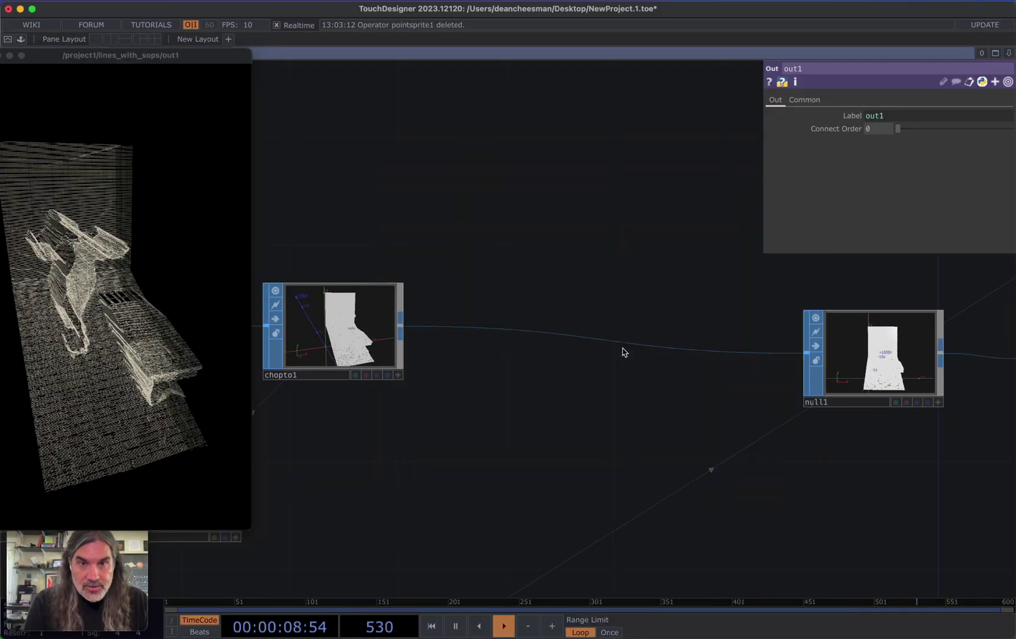
{"action": "left_click", "coordinate": [526, 361]}
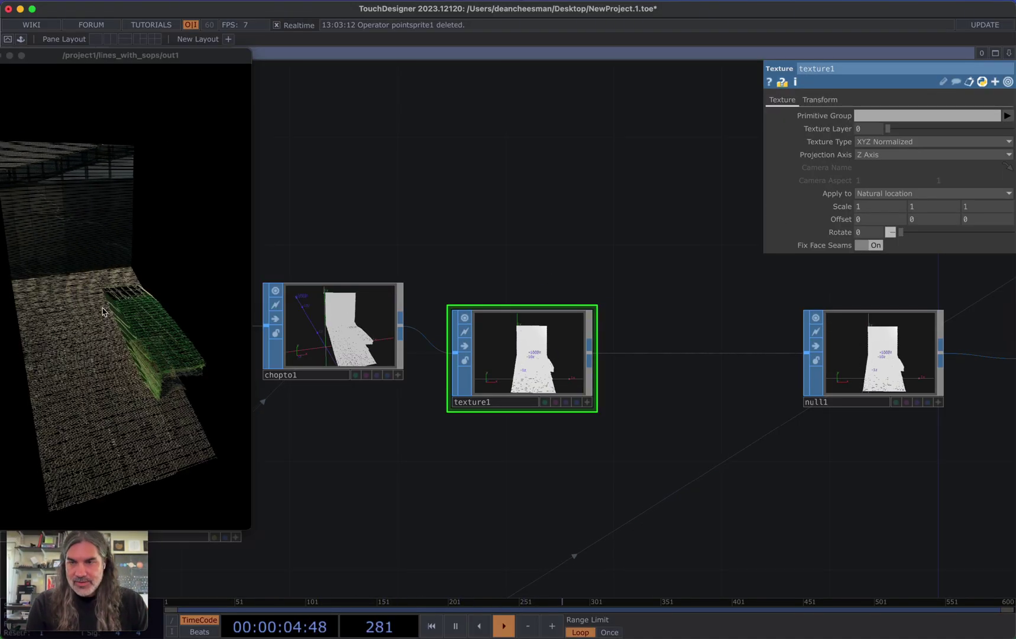
Examine how the video colors map onto the scan lines in geo1, cam1 and out1
{"action": "scroll", "coordinate": [640, 433], "scroll_direction": "right", "scroll_amount": 5}
{"action": "scroll", "coordinate": [640, 433], "scroll_direction": "down", "scroll_amount": 2}
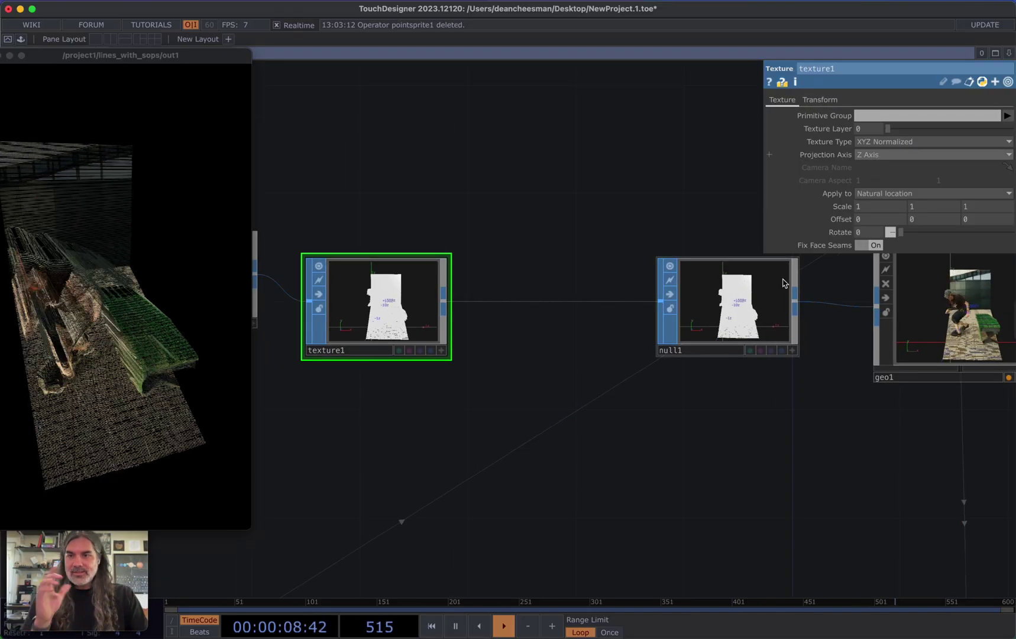
{"action": "scroll", "coordinate": [438, 352], "scroll_direction": "right", "scroll_amount": 10}
{"action": "scroll", "coordinate": [438, 352], "scroll_direction": "down", "scroll_amount": 3}
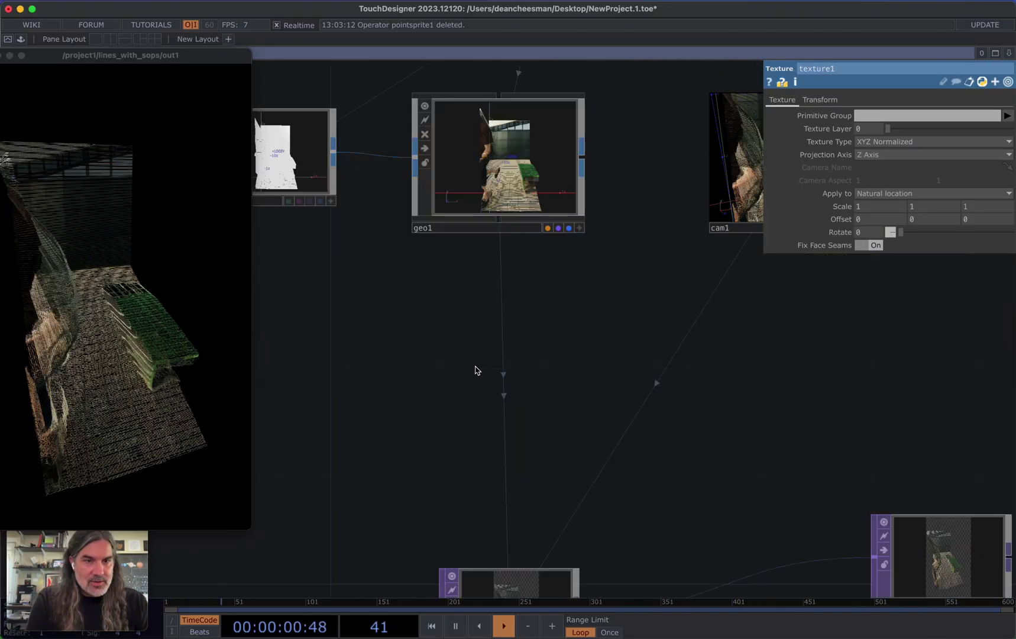
{"action": "scroll", "coordinate": [737, 494], "scroll_direction": "up", "scroll_amount": 5}
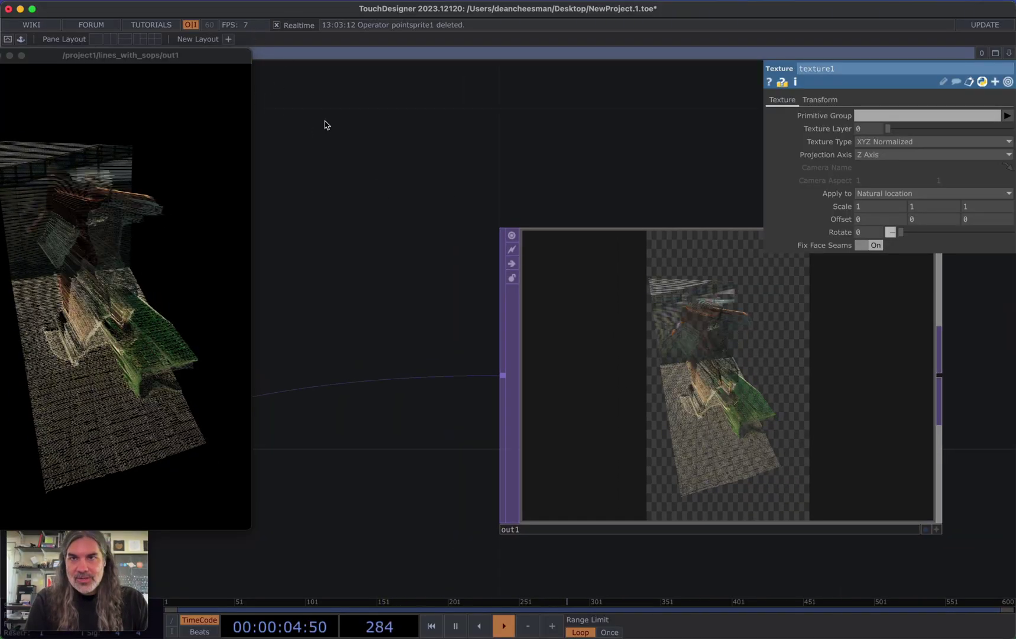
{"action": "scroll", "coordinate": [562, 254], "scroll_direction": "left", "scroll_amount": 8}
{"action": "scroll", "coordinate": [562, 254], "scroll_direction": "up", "scroll_amount": 2}
{"action": "scroll", "coordinate": [566, 262], "scroll_direction": "down", "scroll_amount": 5}
{"action": "scroll", "coordinate": [605, 301], "scroll_direction": "left", "scroll_amount": 8}
{"action": "scroll", "coordinate": [605, 301], "scroll_direction": "up", "scroll_amount": 3}
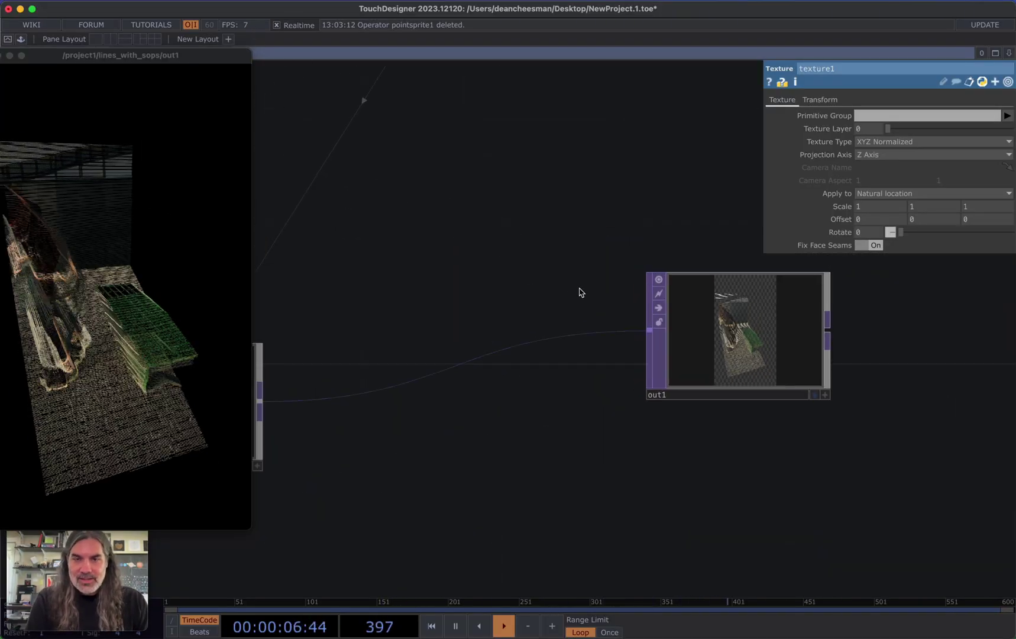
Try switching off the viewers of all nodes in the network, including cam1
{"action": "left_click", "coordinate": [333, 451]}
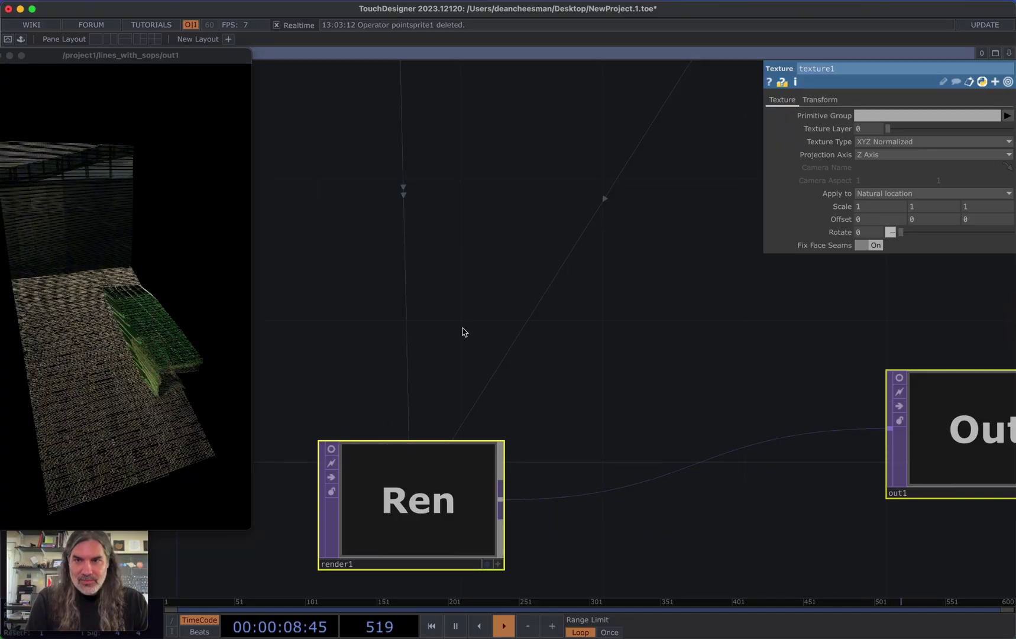
{"action": "scroll", "coordinate": [597, 341], "scroll_direction": "down", "scroll_amount": 4}
{"action": "scroll", "coordinate": [597, 340], "scroll_direction": "left", "scroll_amount": 8}
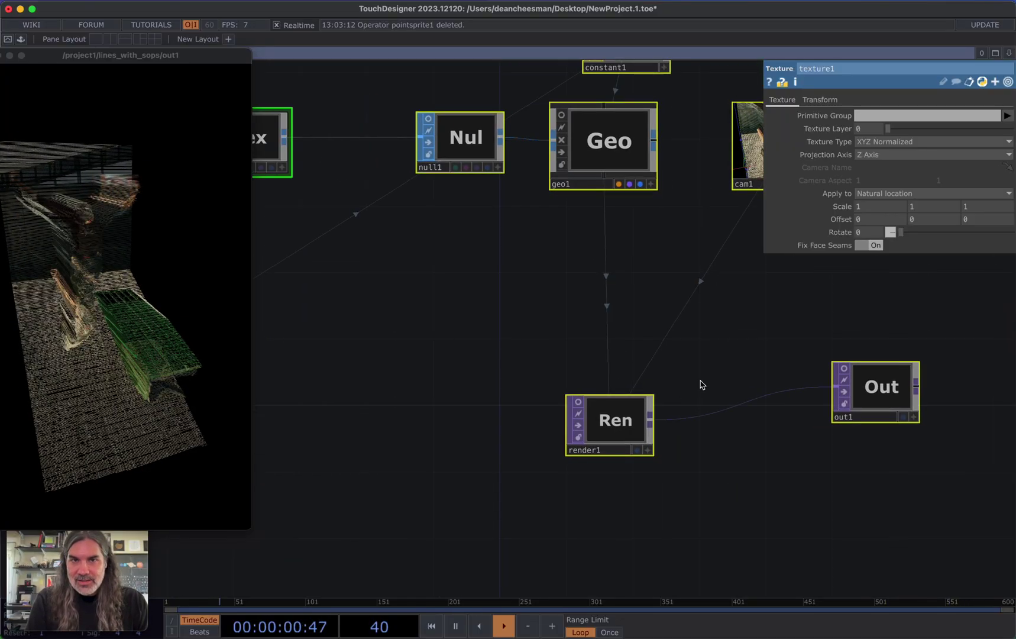
{"action": "scroll", "coordinate": [544, 427], "scroll_direction": "right", "scroll_amount": 10}
{"action": "scroll", "coordinate": [544, 401], "scroll_direction": "up", "scroll_amount": 5}
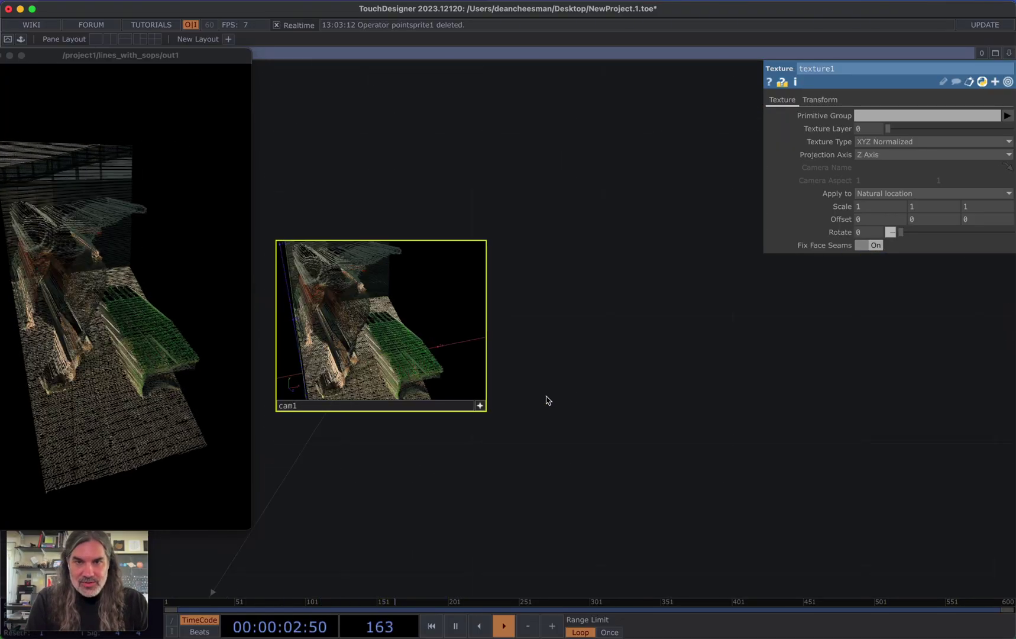
{"action": "left_click", "coordinate": [482, 408]}
{"action": "scroll", "coordinate": [406, 265], "scroll_direction": "left", "scroll_amount": 5}
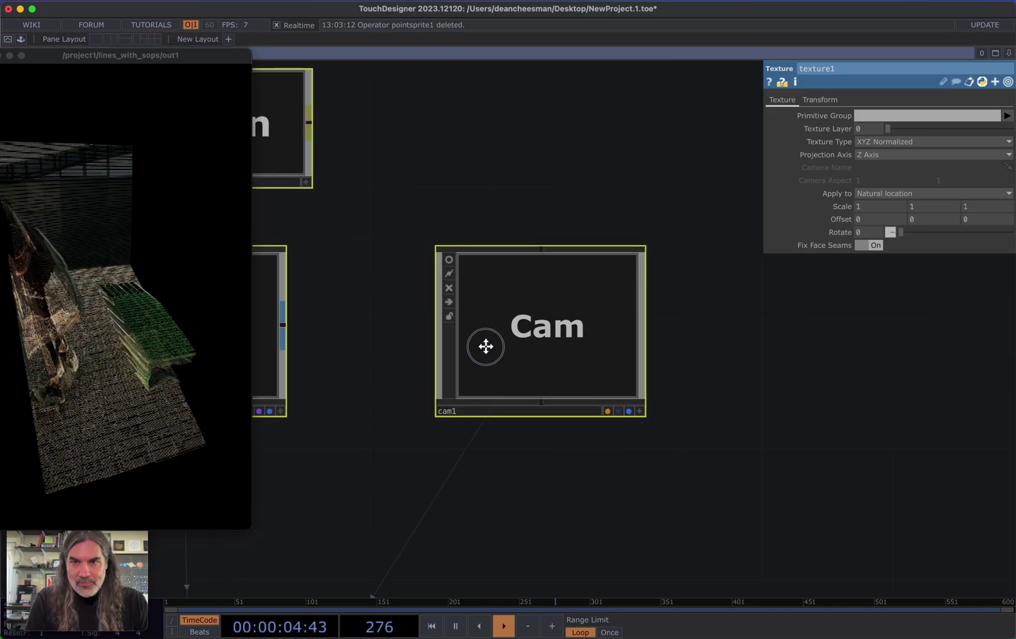
{"action": "scroll", "coordinate": [399, 322], "scroll_direction": "left", "scroll_amount": 5}
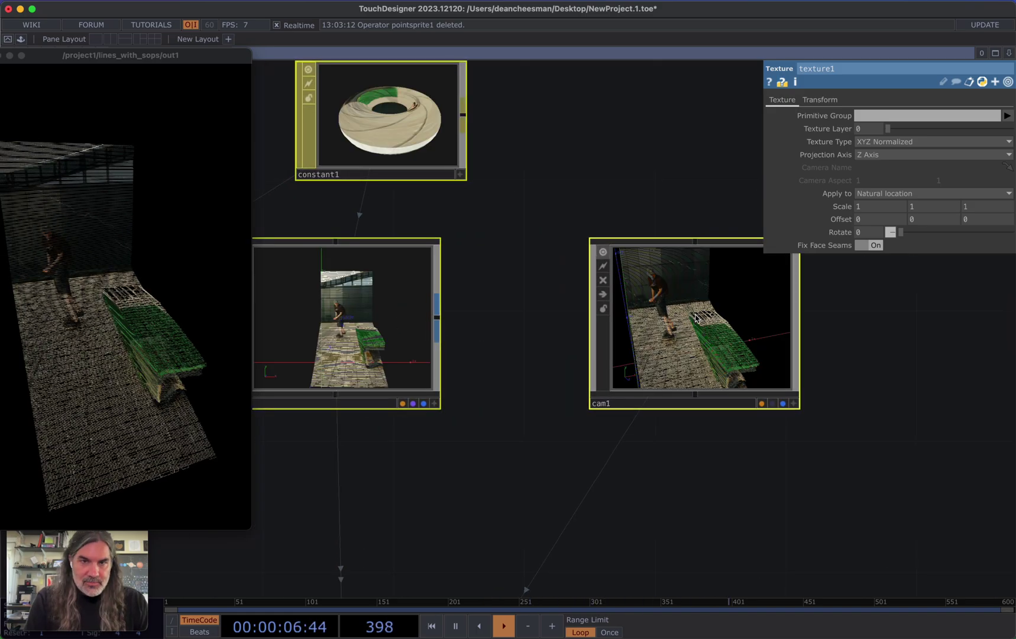
Orbit cam1 through its active viewer to about -25.3 degrees Y rotation and move it closer to the scan lines
{"action": "left_click", "coordinate": [690, 326]}
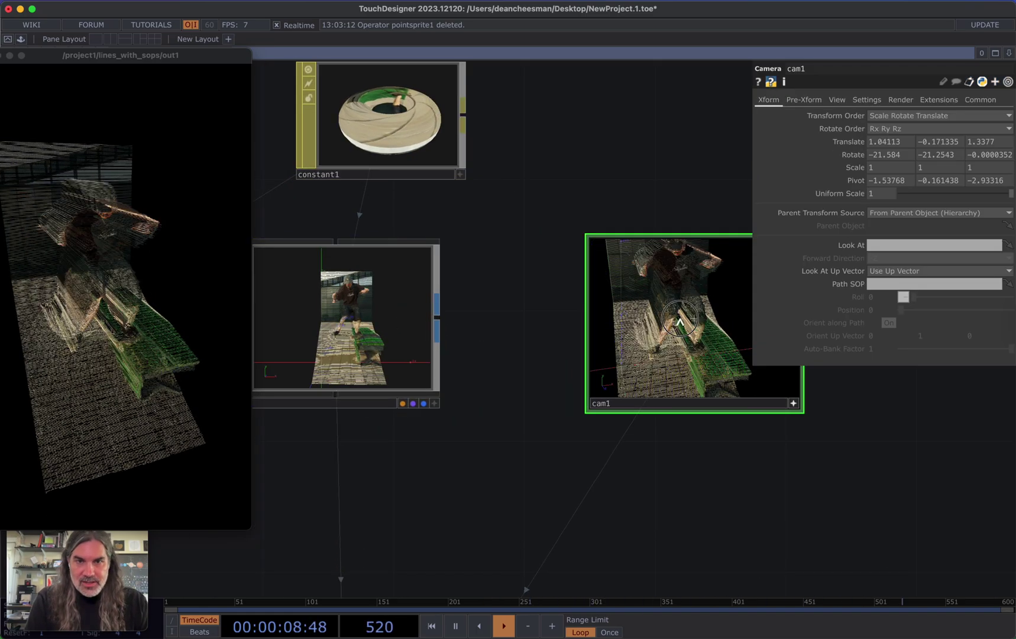
{"action": "left_click_drag", "start_coordinate": [677, 320], "coordinate": [711, 340]}
{"action": "left_click_drag", "start_coordinate": [665, 469], "coordinate": [724, 451]}
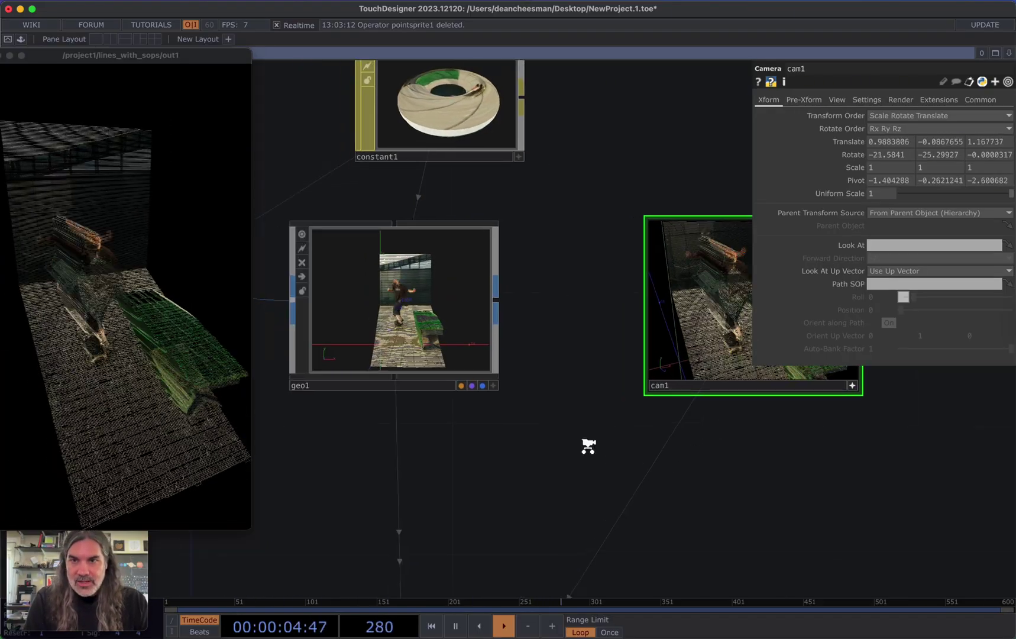
Create a Line material beside constant1 and assign it to geo1
{"action": "scroll", "coordinate": [589, 450], "scroll_direction": "down", "scroll_amount": 5}
{"action": "left_click_drag", "start_coordinate": [497, 300], "coordinate": [433, 326]}
{"action": "left_click_drag", "start_coordinate": [466, 271], "coordinate": [383, 208]}
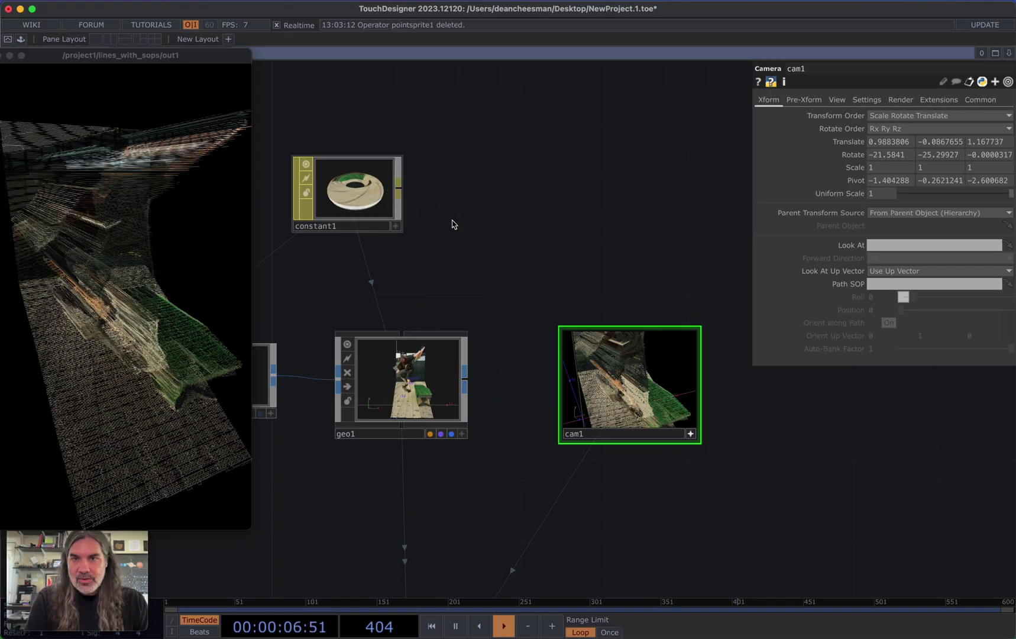
{"action": "key", "text": "Tab"}
{"action": "left_click", "coordinate": [386, 68]}
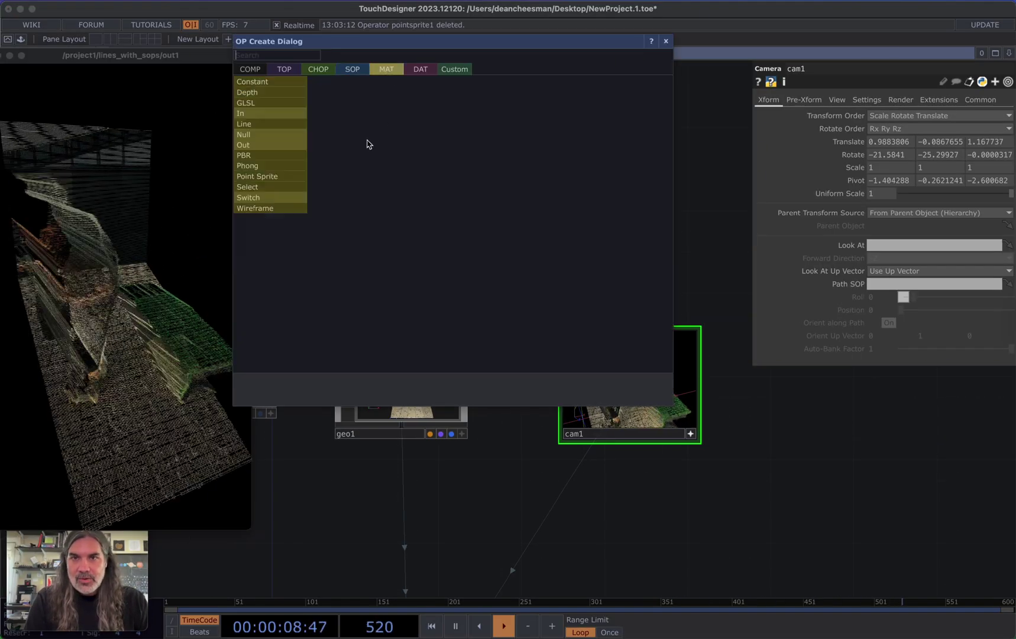
{"action": "left_click", "coordinate": [279, 122]}
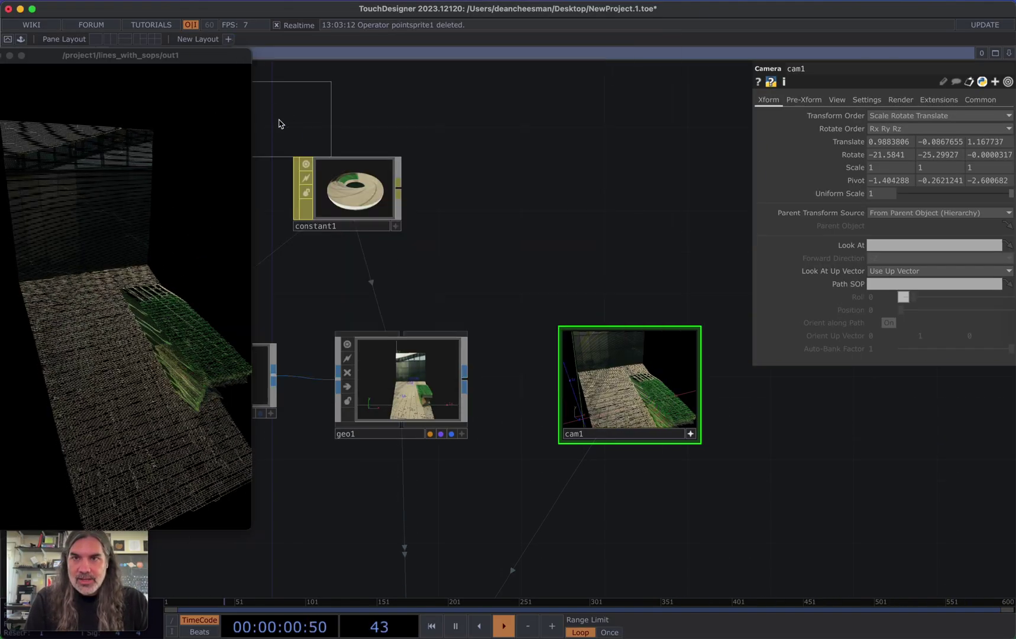
{"action": "key", "text": "Tab"}
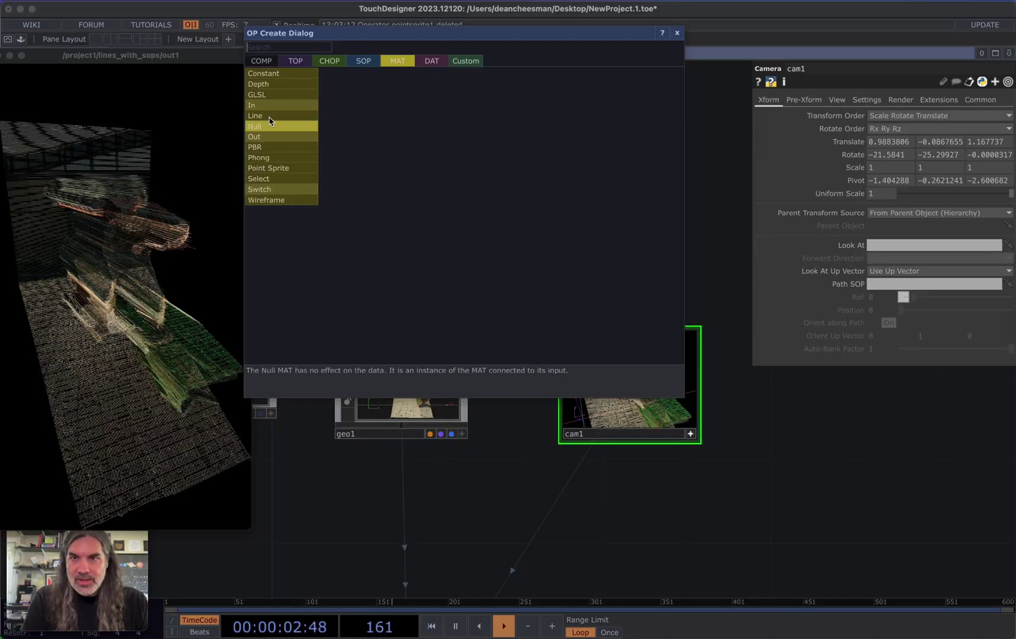
{"action": "left_click", "coordinate": [264, 117]}
{"action": "left_click", "coordinate": [484, 210]}
{"action": "left_click_drag", "start_coordinate": [491, 216], "coordinate": [430, 366]}
{"action": "key", "text": "Return"}
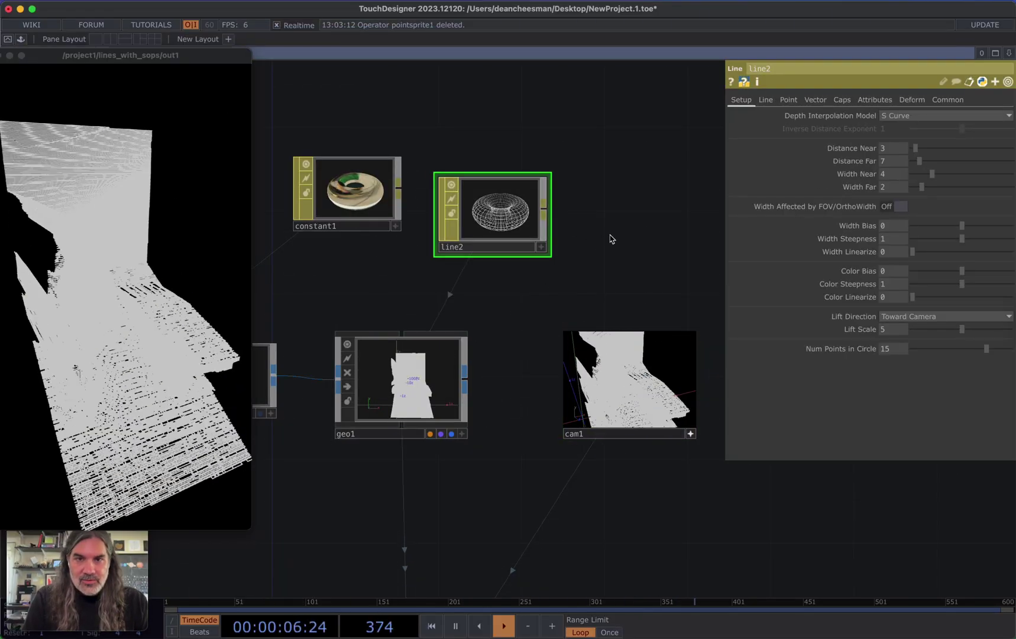
Set the Line material's Line Near Color to bright green (0, 1, 0.17647)
{"action": "left_click", "coordinate": [815, 100]}
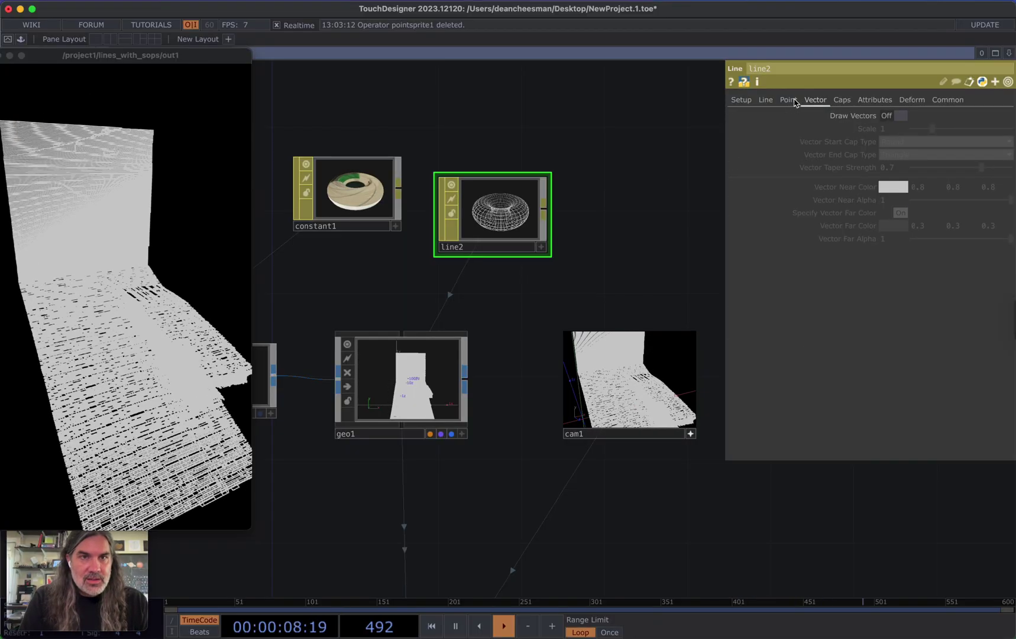
{"action": "left_click", "coordinate": [765, 99]}
{"action": "left_click", "coordinate": [893, 200]}
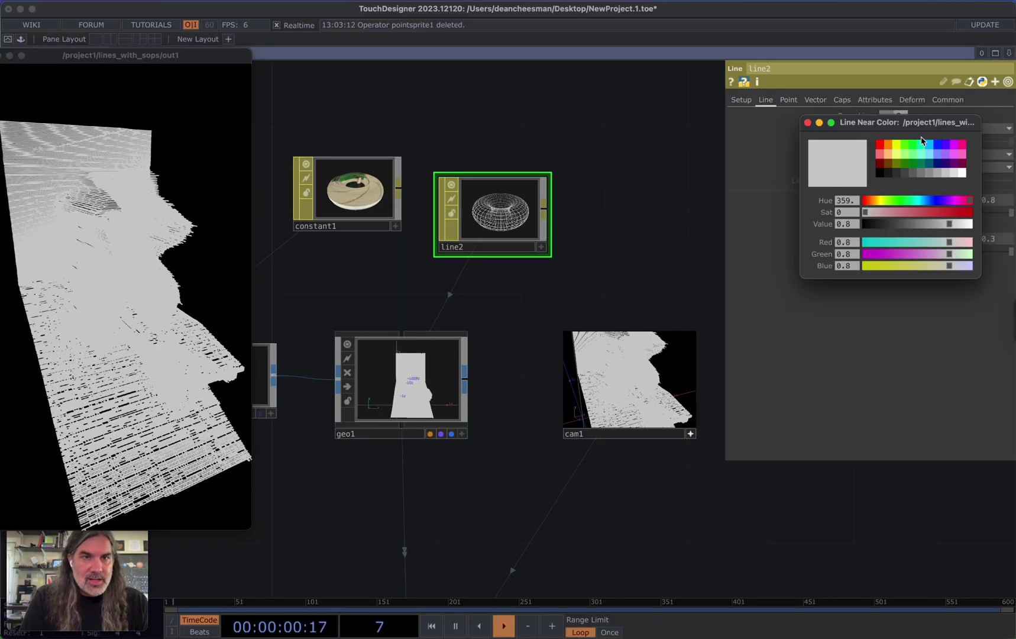
{"action": "left_click", "coordinate": [916, 148]}
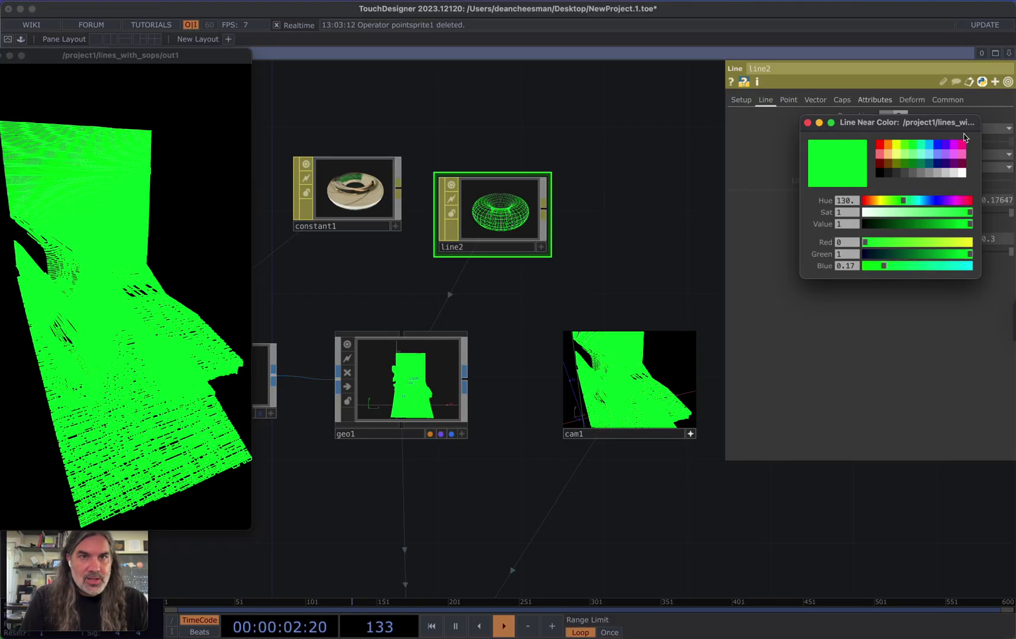
{"action": "left_click", "coordinate": [808, 122]}
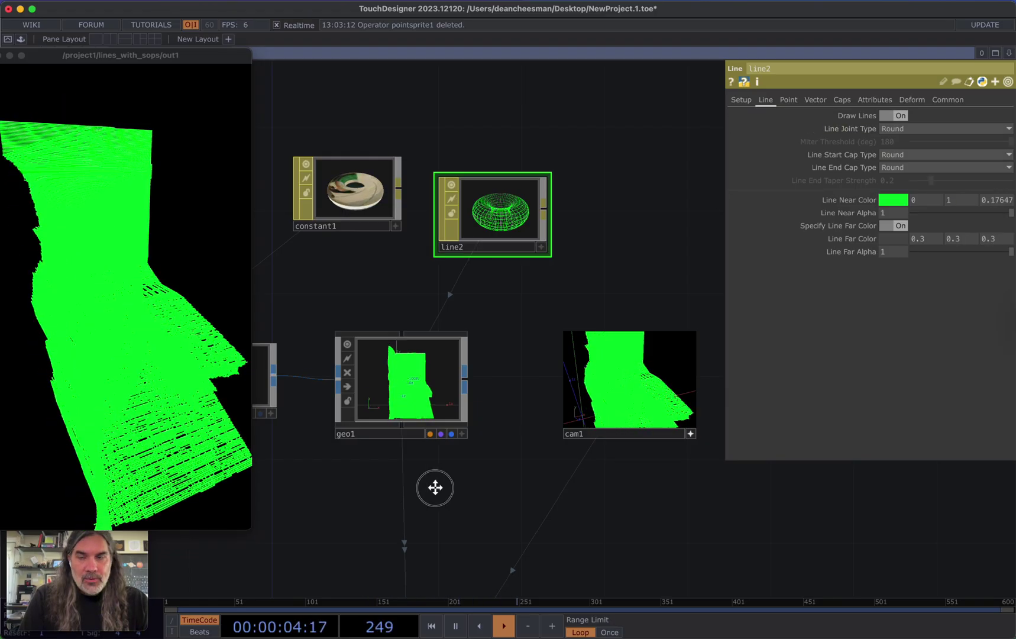
Move the timecode node and both movie source nodes away from the depth node to make room behind the sources
{"action": "scroll", "coordinate": [590, 492], "scroll_direction": "down", "scroll_amount": 5}
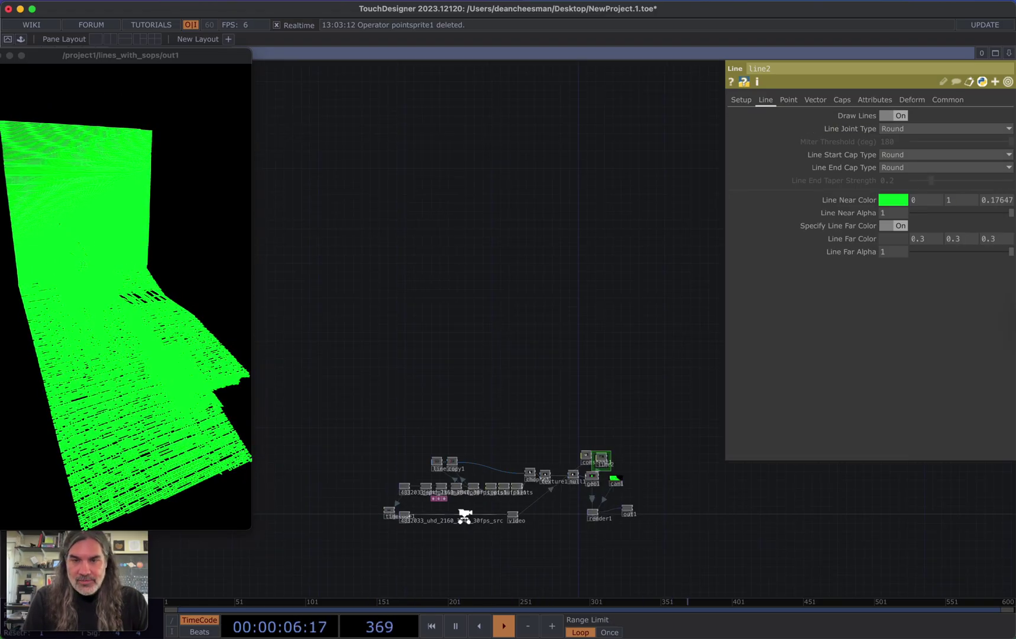
{"action": "scroll", "coordinate": [465, 514], "scroll_direction": "up", "scroll_amount": 5}
{"action": "left_click_drag", "start_coordinate": [442, 475], "coordinate": [764, 480]}
{"action": "right_click_drag", "start_coordinate": [390, 363], "coordinate": [533, 544]}
{"action": "left_click_drag", "start_coordinate": [522, 411], "coordinate": [436, 411]}
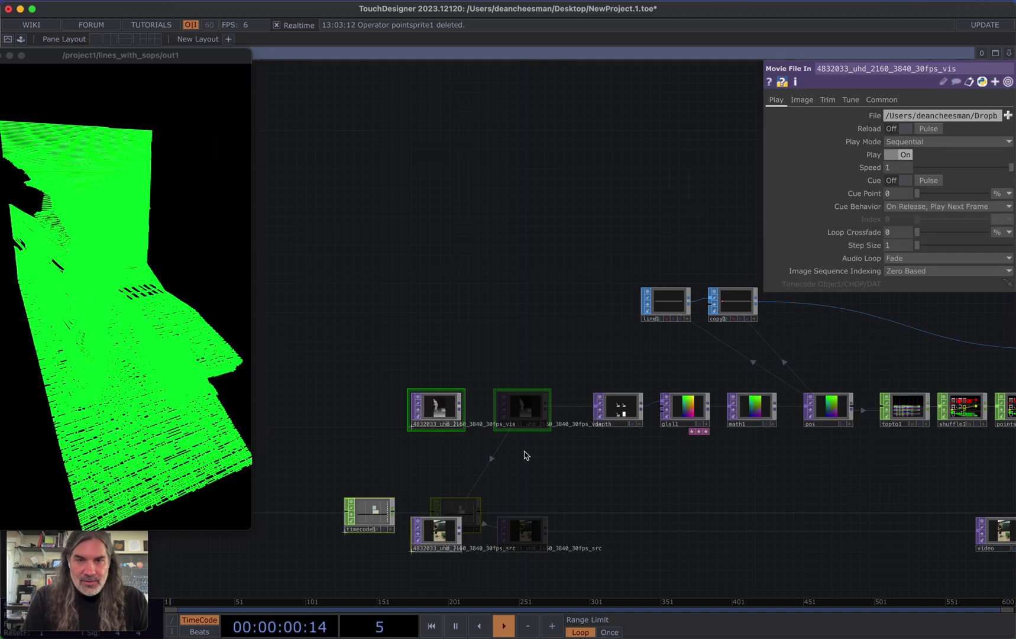
Insert a Resolution TOP between the 4832033_uhd_2160_3840_30fps_vis movie and the depth node
{"action": "right_click", "coordinate": [518, 408]}
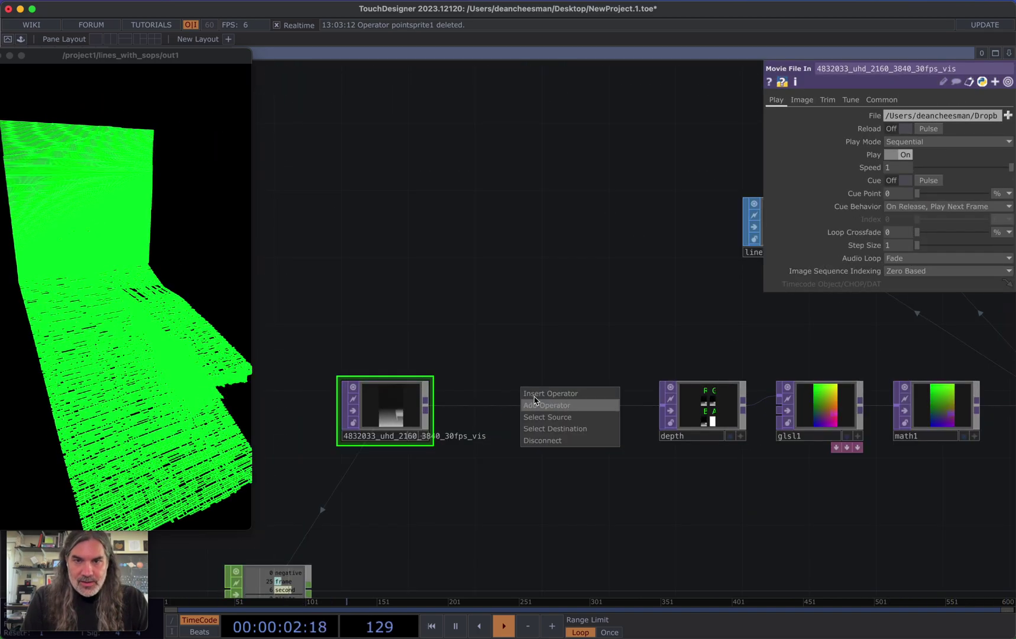
{"action": "left_click", "coordinate": [538, 392]}
{"action": "type", "text": "res"}
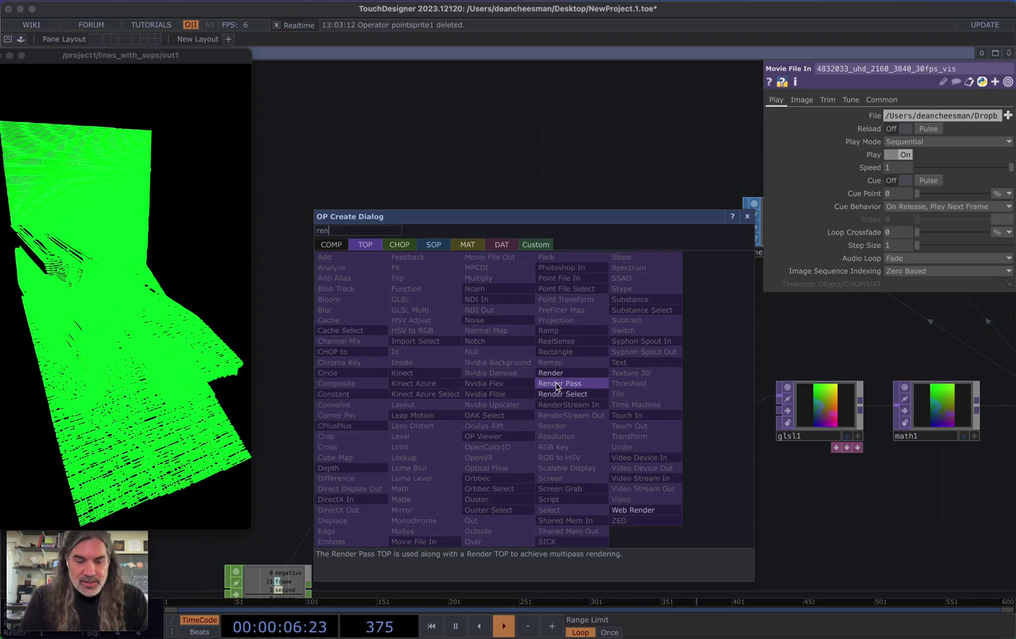
{"action": "left_click", "coordinate": [563, 436]}
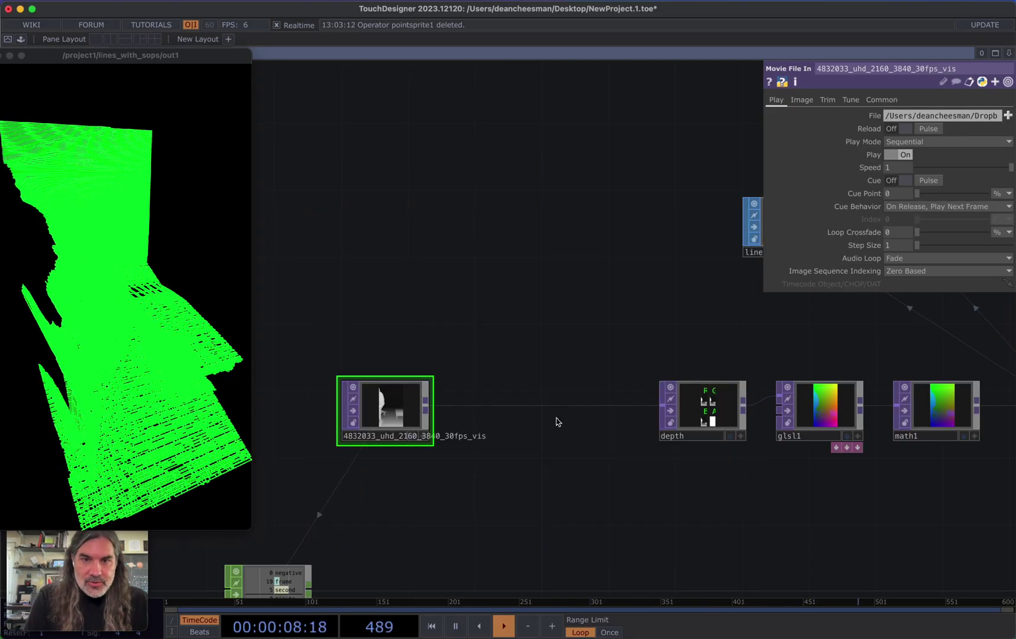
{"action": "left_click", "coordinate": [544, 412]}
Insert a second Resolution TOP after the 4832033_uhd_2160_3840_30fps_src movie, ahead of the video node
{"action": "scroll", "coordinate": [543, 480], "scroll_direction": "down", "scroll_amount": 5}
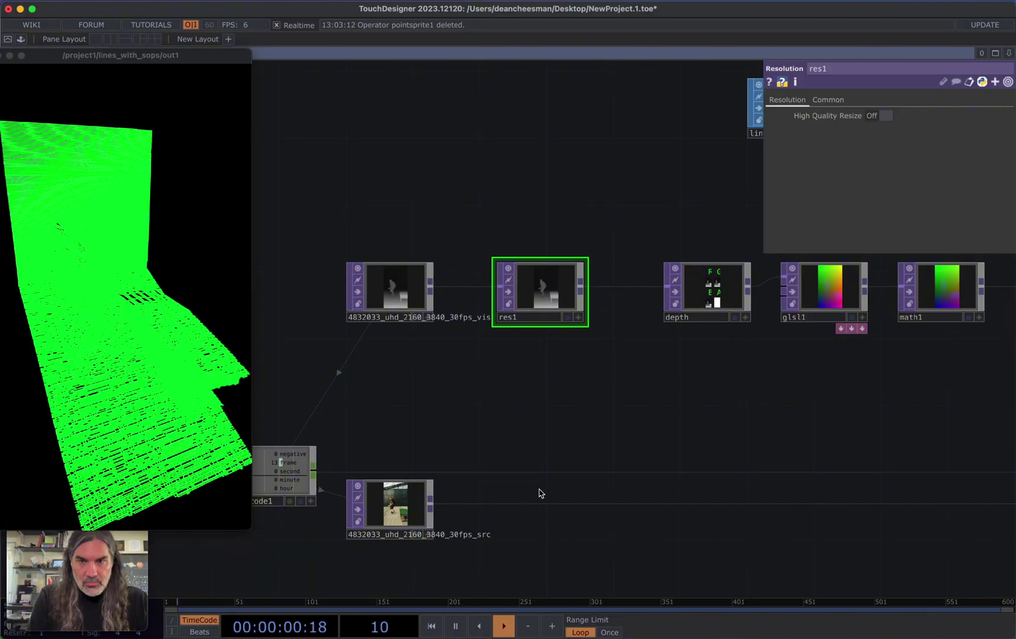
{"action": "right_click", "coordinate": [540, 506]}
{"action": "left_click", "coordinate": [585, 492]}
{"action": "type", "text": "res"}
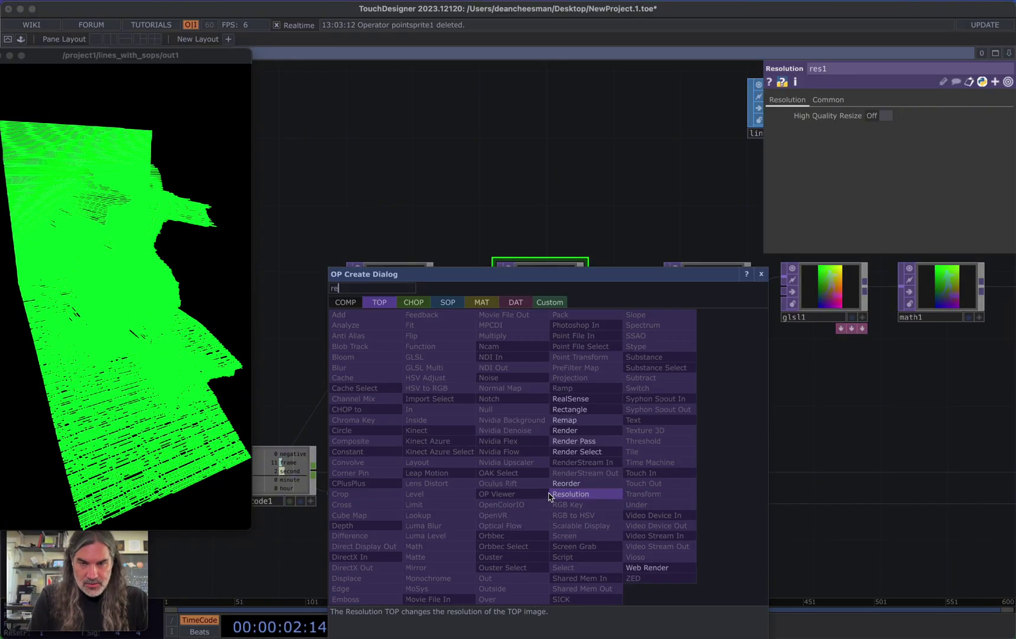
{"action": "left_click", "coordinate": [575, 494]}
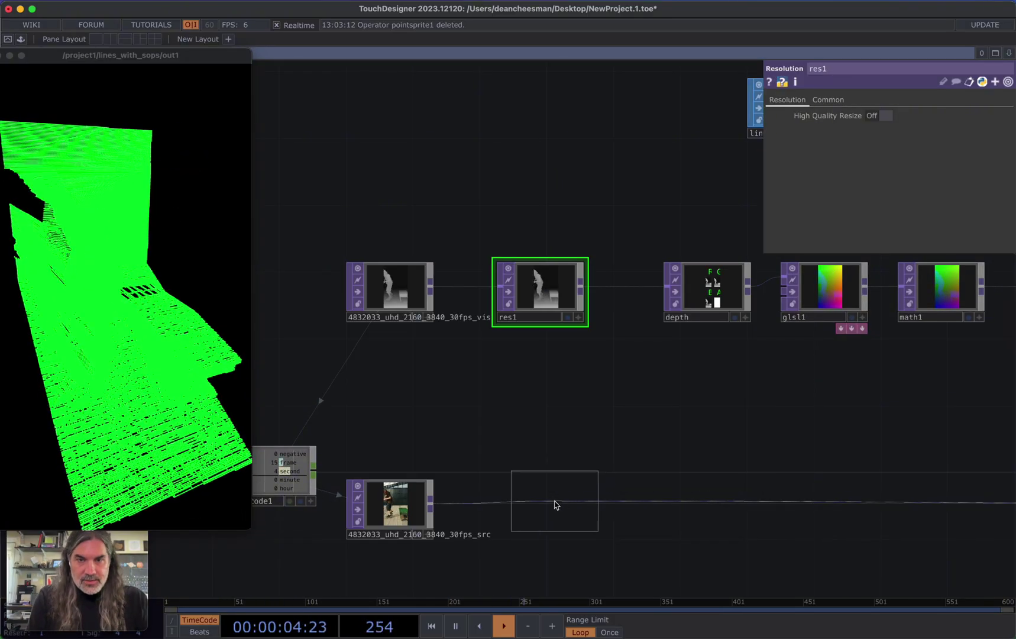
{"action": "left_click", "coordinate": [556, 502]}
Link res2's Output Resolution to res1 as a reference and line res2 up directly beneath res1
{"action": "left_click", "coordinate": [528, 287]}
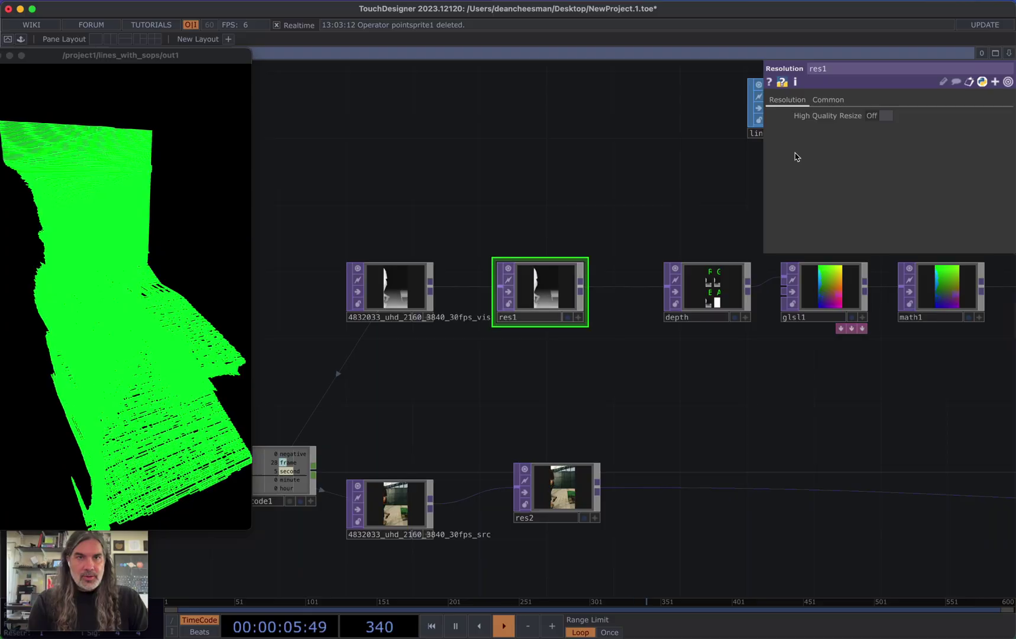
{"action": "left_click", "coordinate": [828, 100]}
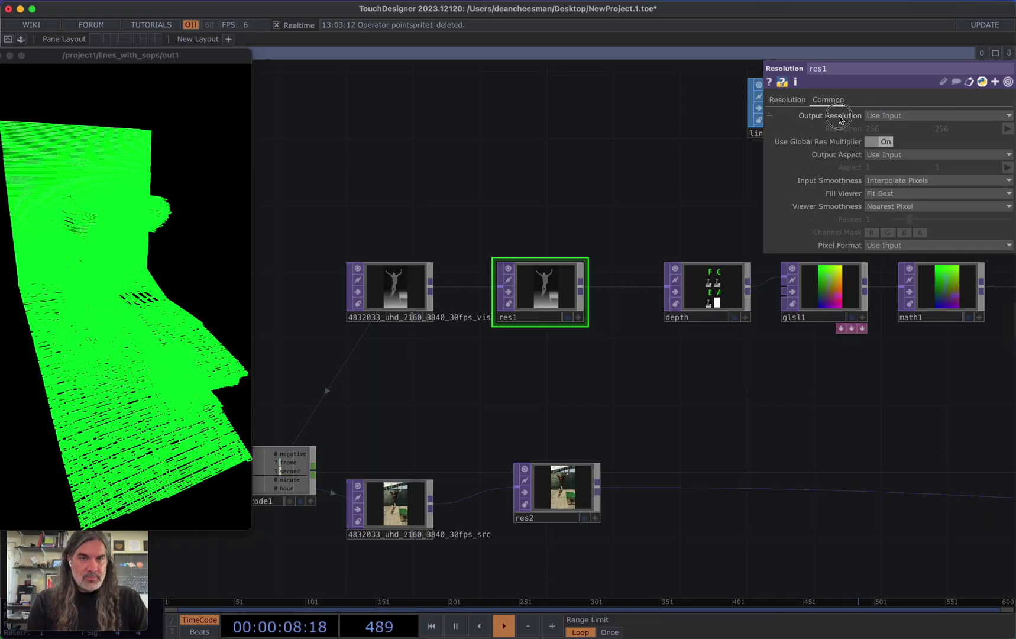
{"action": "left_click", "coordinate": [561, 485]}
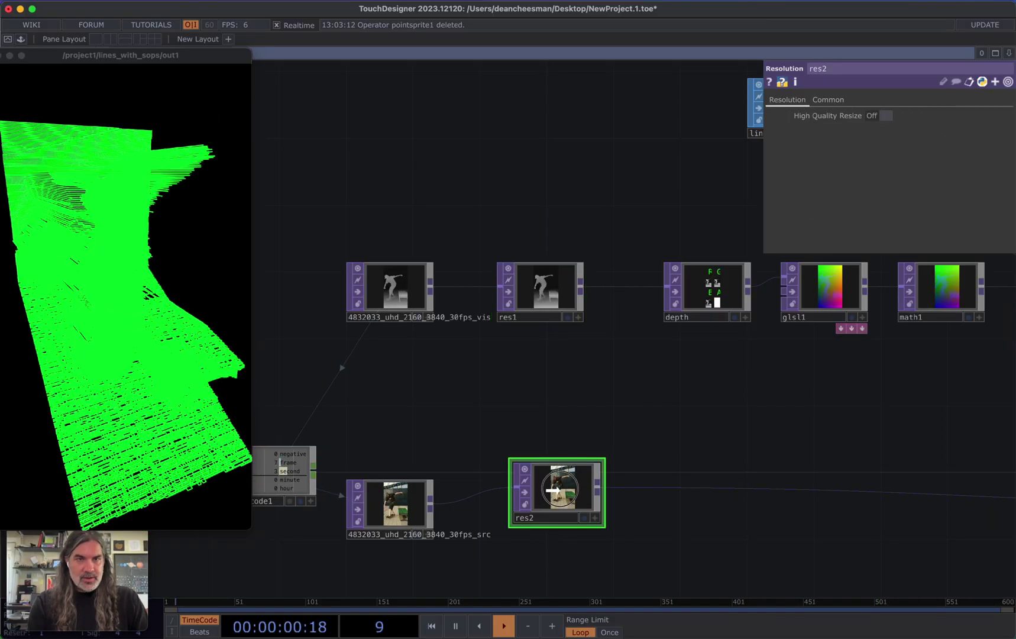
{"action": "left_click", "coordinate": [828, 100]}
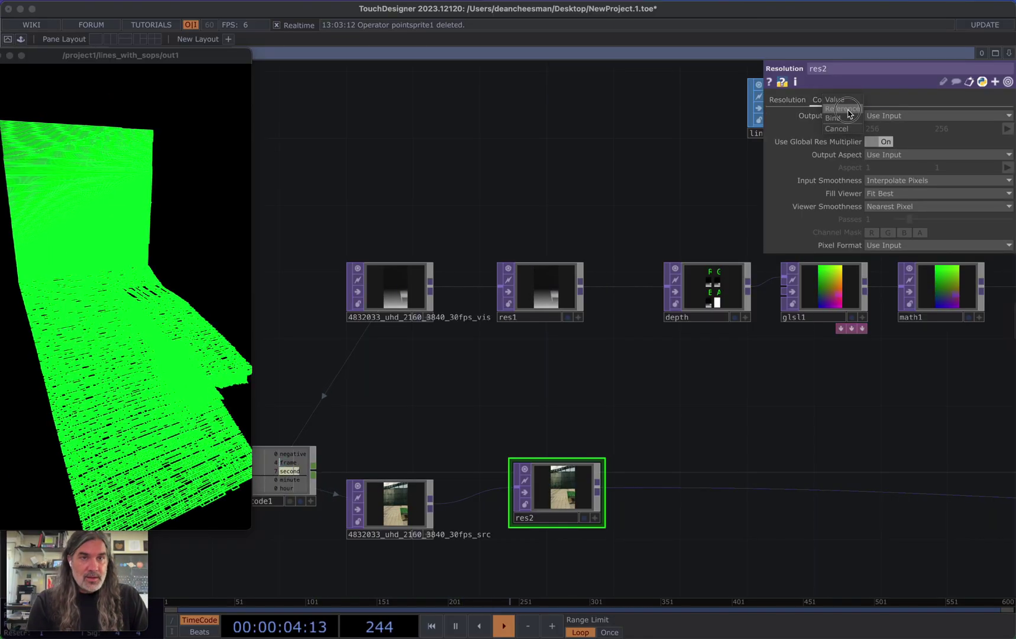
{"action": "left_click", "coordinate": [849, 111]}
{"action": "left_click_drag", "start_coordinate": [532, 504], "coordinate": [517, 522]}
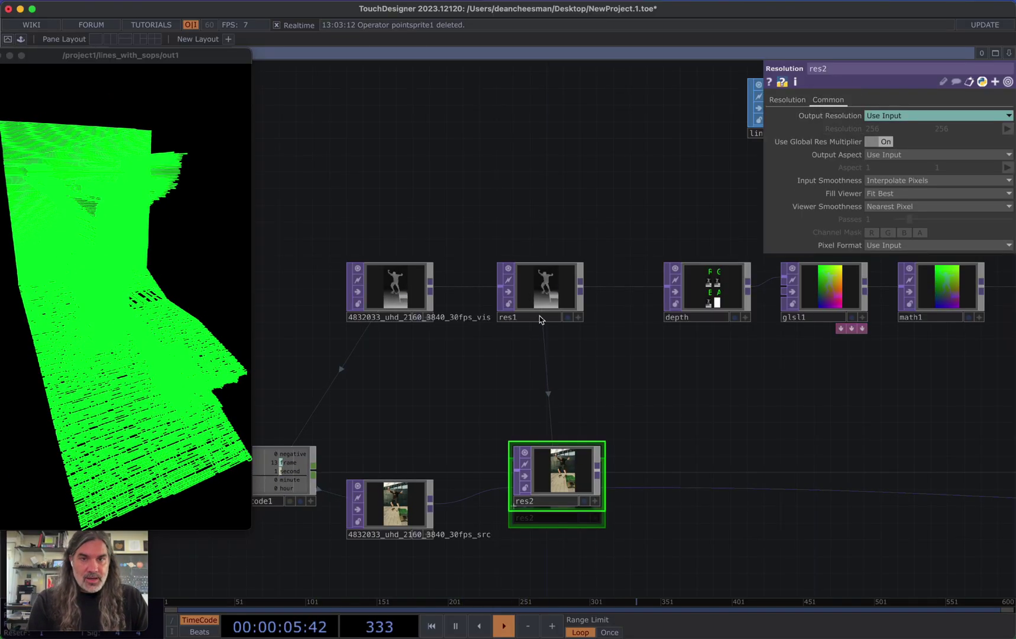
Try the Quarter and Half output resolutions on res1, and settle on Eighth
{"action": "left_click", "coordinate": [546, 280]}
{"action": "left_click", "coordinate": [887, 115]}
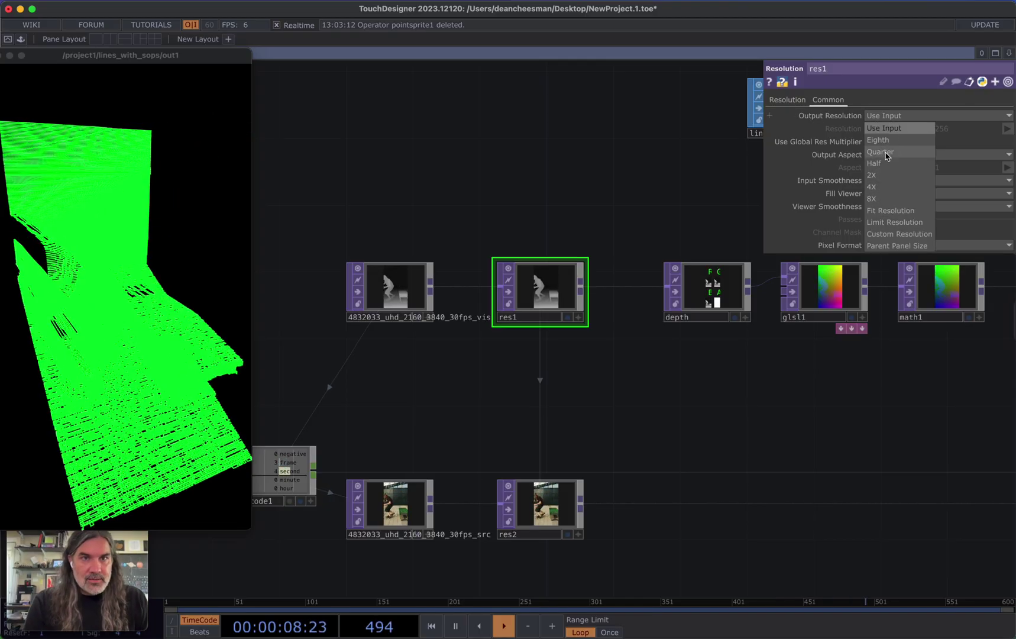
{"action": "left_click", "coordinate": [885, 152]}
{"action": "left_click", "coordinate": [900, 116]}
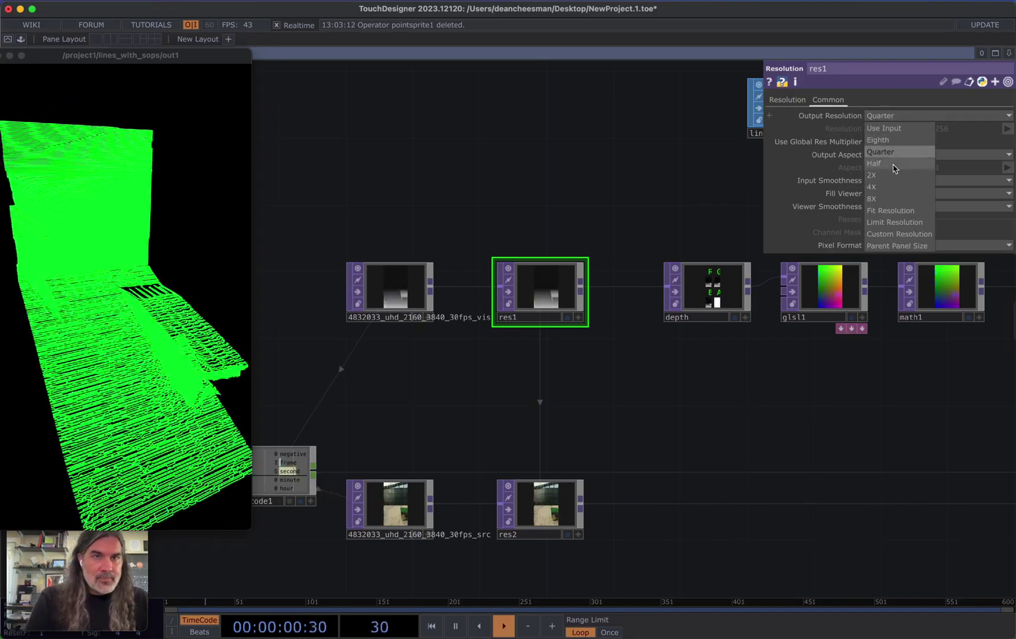
{"action": "left_click", "coordinate": [895, 165]}
{"action": "left_click", "coordinate": [911, 115]}
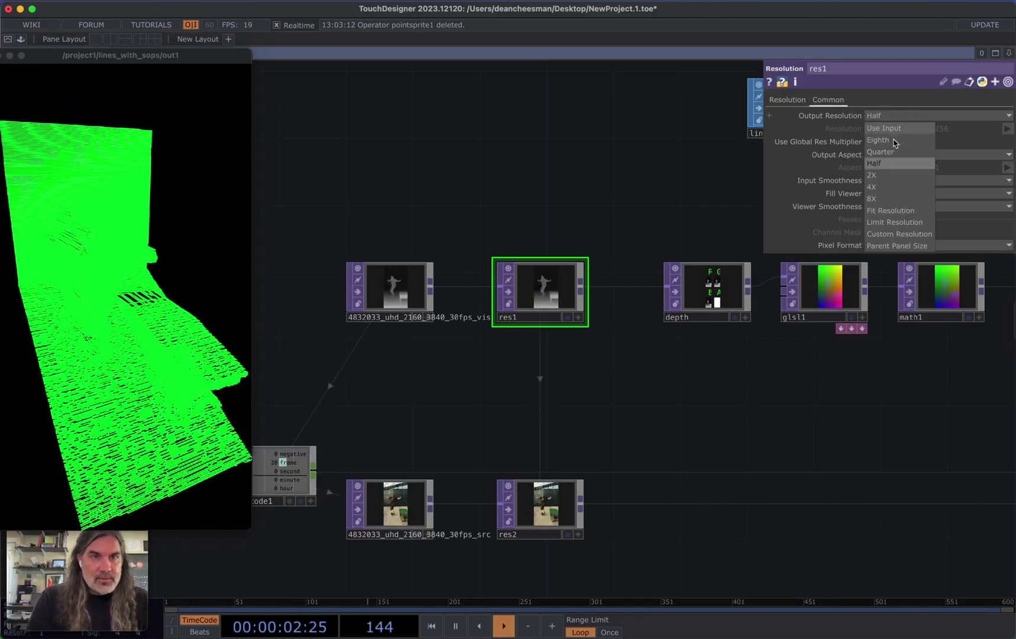
{"action": "left_click", "coordinate": [887, 140]}
Reframe the rendered scan lines through the cam1 viewer by orbiting and moving the camera closer to the figure
{"action": "scroll", "coordinate": [741, 436], "scroll_direction": "left", "scroll_amount": 1}
{"action": "left_click_drag", "start_coordinate": [741, 436], "coordinate": [503, 434]}
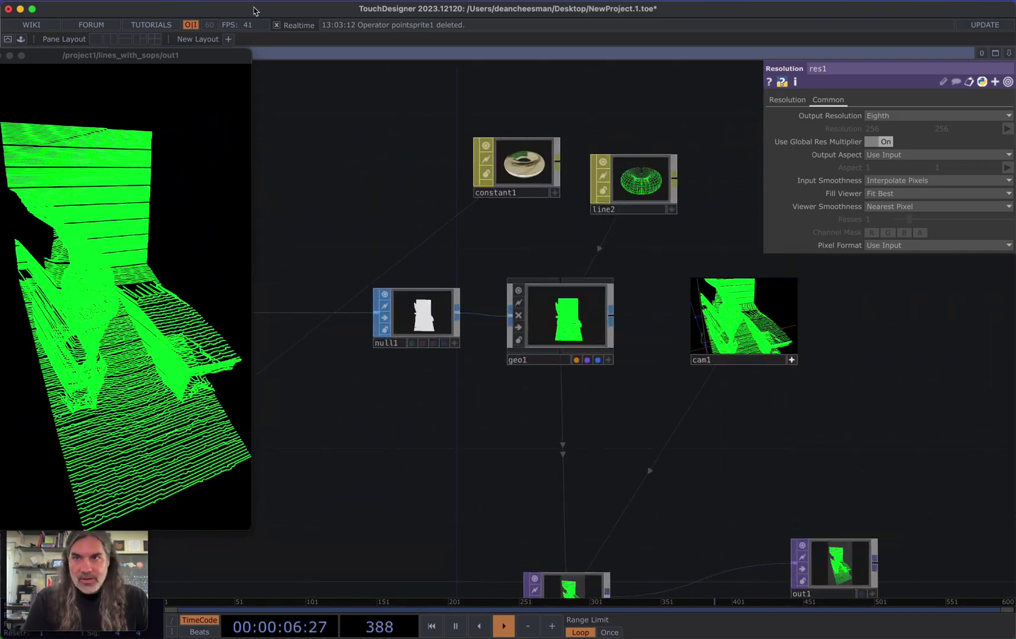
{"action": "scroll", "coordinate": [812, 375], "scroll_direction": "up", "scroll_amount": 5}
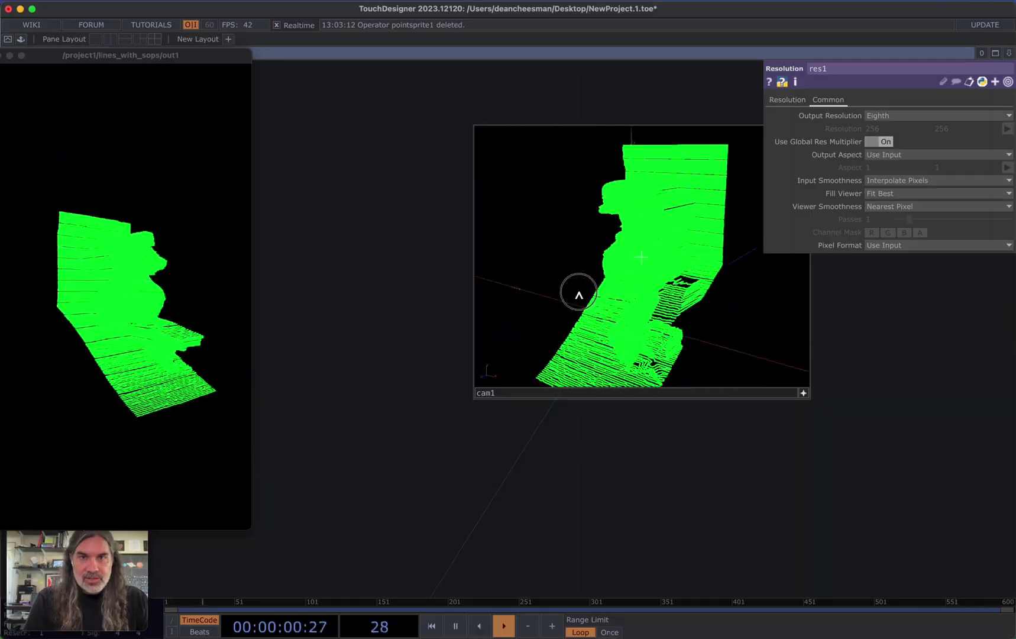
{"action": "left_click_drag", "start_coordinate": [672, 205], "coordinate": [662, 289]}
{"action": "left_click_drag", "start_coordinate": [603, 508], "coordinate": [645, 476]}
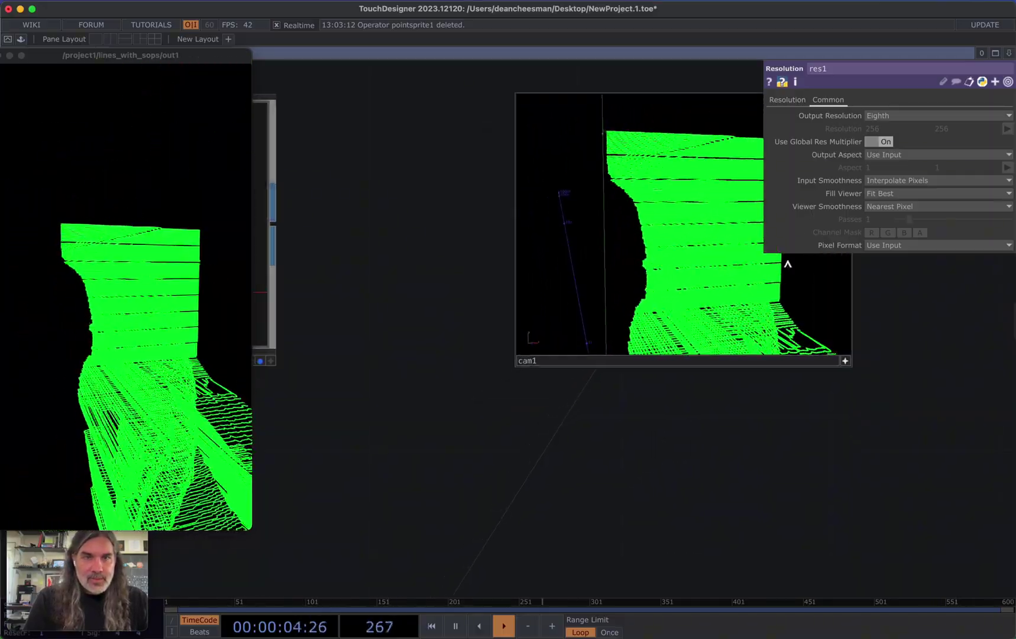
{"action": "left_click_drag", "start_coordinate": [708, 452], "coordinate": [878, 405]}
Review the network from the res1 and depth nodes through the position and point chain to render1
{"action": "scroll", "coordinate": [817, 418], "scroll_direction": "down", "scroll_amount": 10}
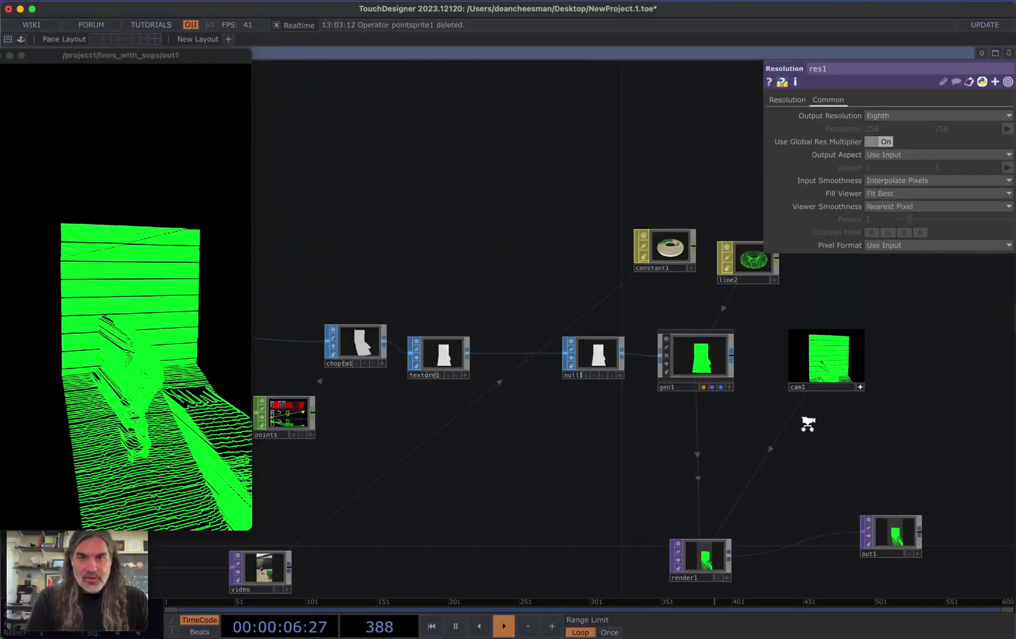
{"action": "scroll", "coordinate": [735, 451], "scroll_direction": "up", "scroll_amount": 5}
{"action": "left_click_drag", "start_coordinate": [437, 411], "coordinate": [591, 468]}
{"action": "scroll", "coordinate": [467, 387], "scroll_direction": "up", "scroll_amount": 1}
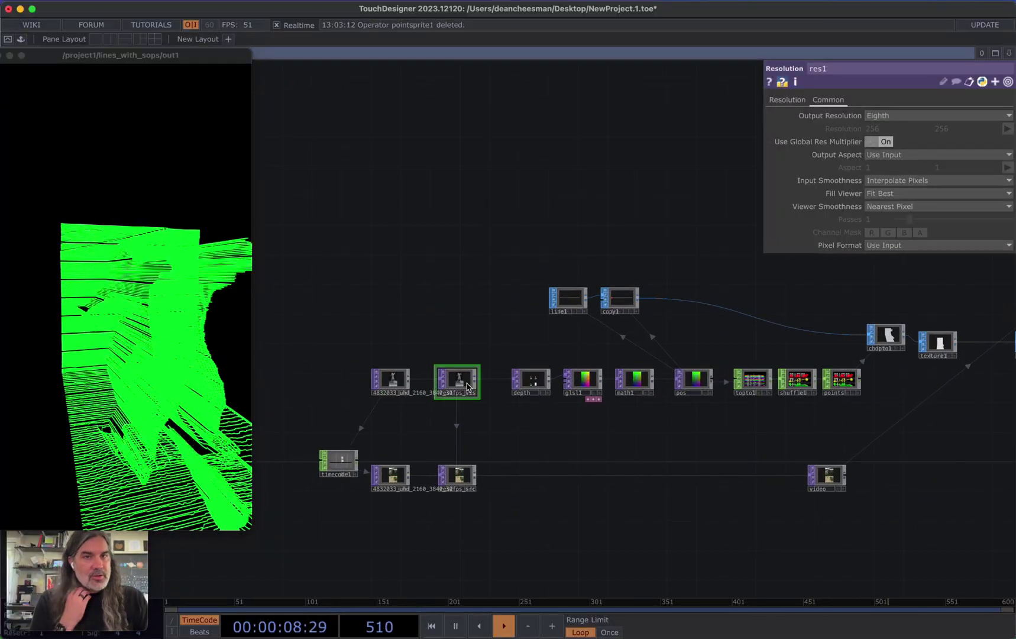
{"action": "scroll", "coordinate": [467, 387], "scroll_direction": "up", "scroll_amount": 2}
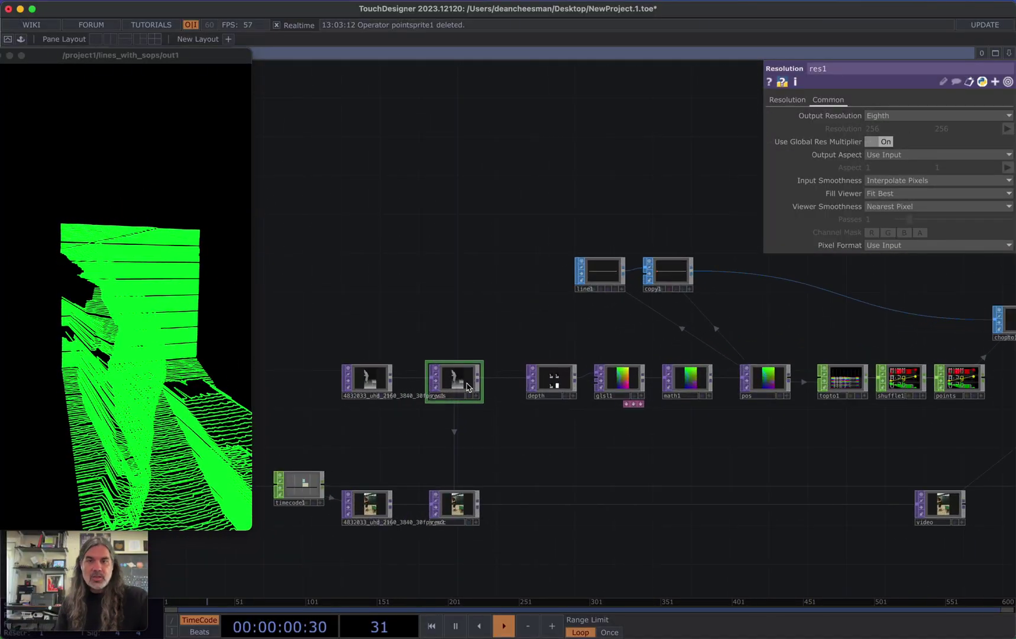
{"action": "scroll", "coordinate": [469, 383], "scroll_direction": "up", "scroll_amount": 4}
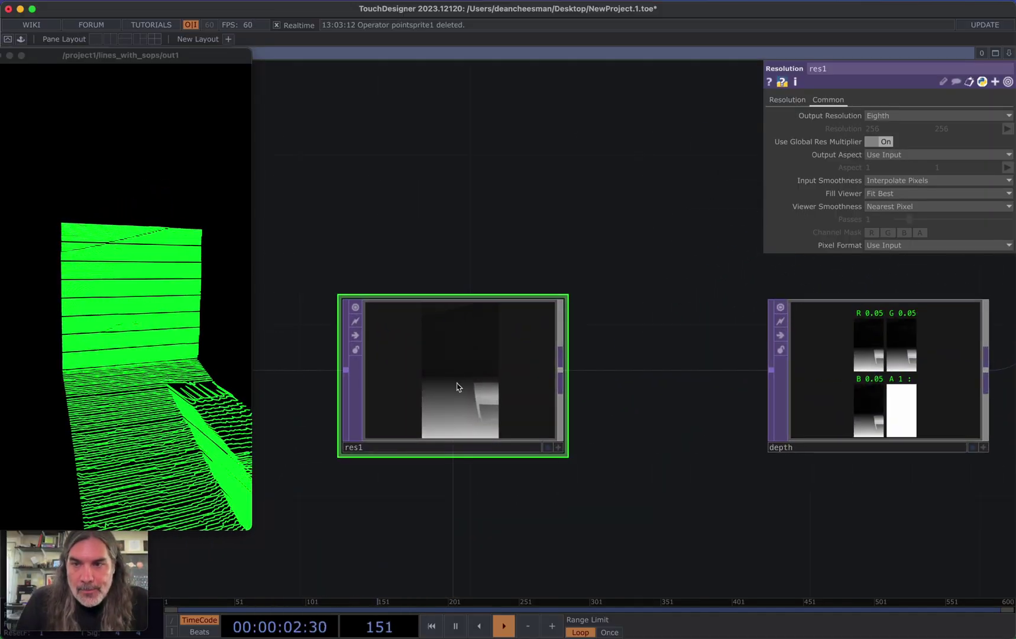
{"action": "scroll", "coordinate": [492, 413], "scroll_direction": "down", "scroll_amount": 2}
{"action": "scroll", "coordinate": [438, 329], "scroll_direction": "down", "scroll_amount": 2}
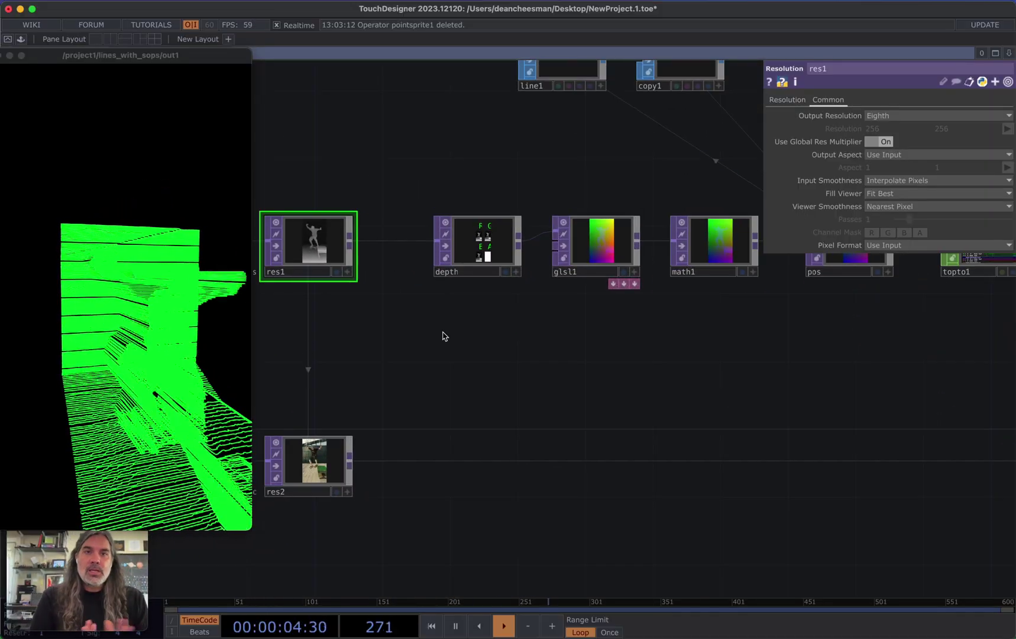
{"action": "scroll", "coordinate": [454, 348], "scroll_direction": "right", "scroll_amount": 10}
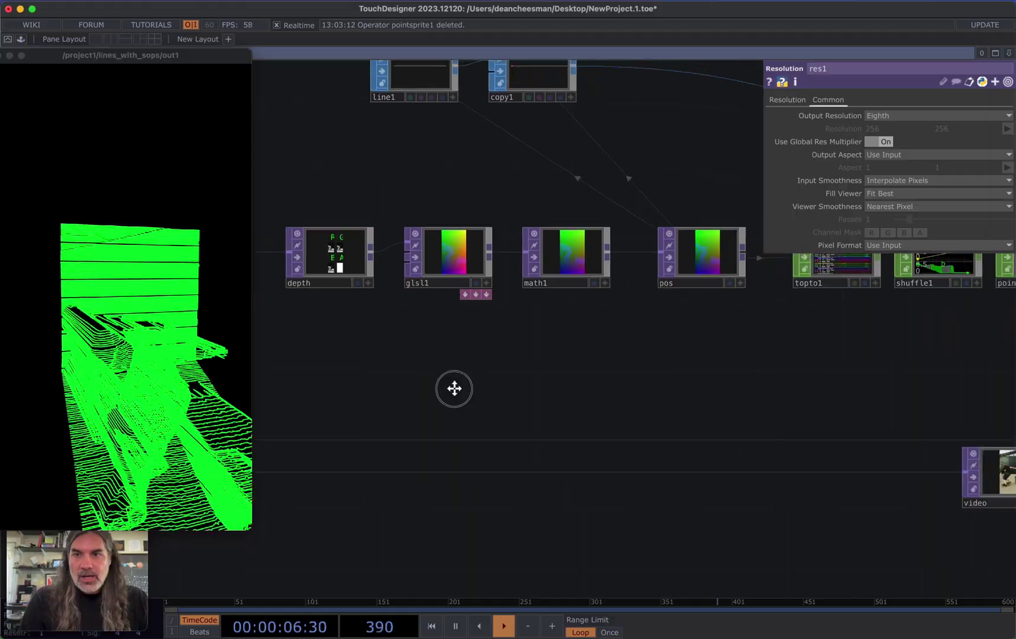
{"action": "scroll", "coordinate": [294, 376], "scroll_direction": "right", "scroll_amount": 15}
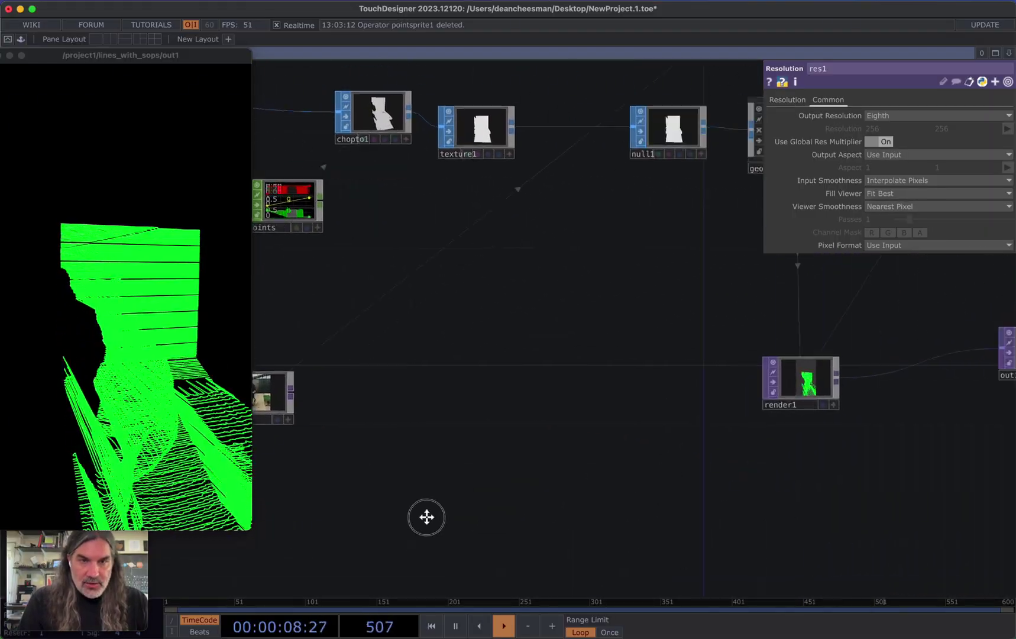
{"action": "scroll", "coordinate": [698, 470], "scroll_direction": "right", "scroll_amount": 3}
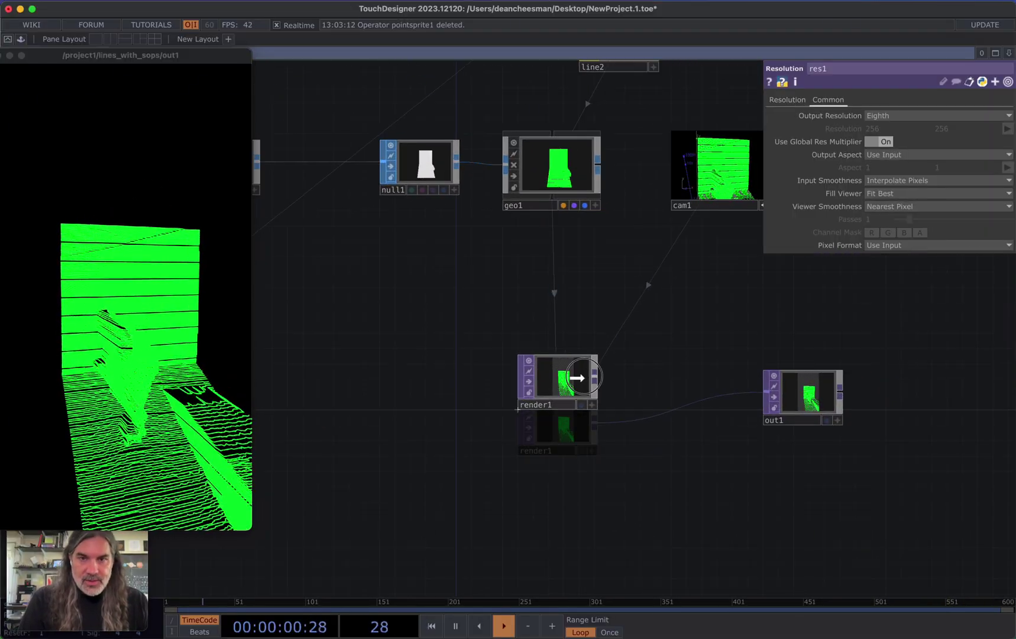
Arrange the render1 and out1 nodes in a straight row below the geometry and camera nodes
{"action": "left_click_drag", "start_coordinate": [804, 385], "coordinate": [863, 368]}
{"action": "scroll", "coordinate": [692, 488], "scroll_direction": "up", "scroll_amount": 5}
{"action": "scroll", "coordinate": [689, 411], "scroll_direction": "down", "scroll_amount": 3}
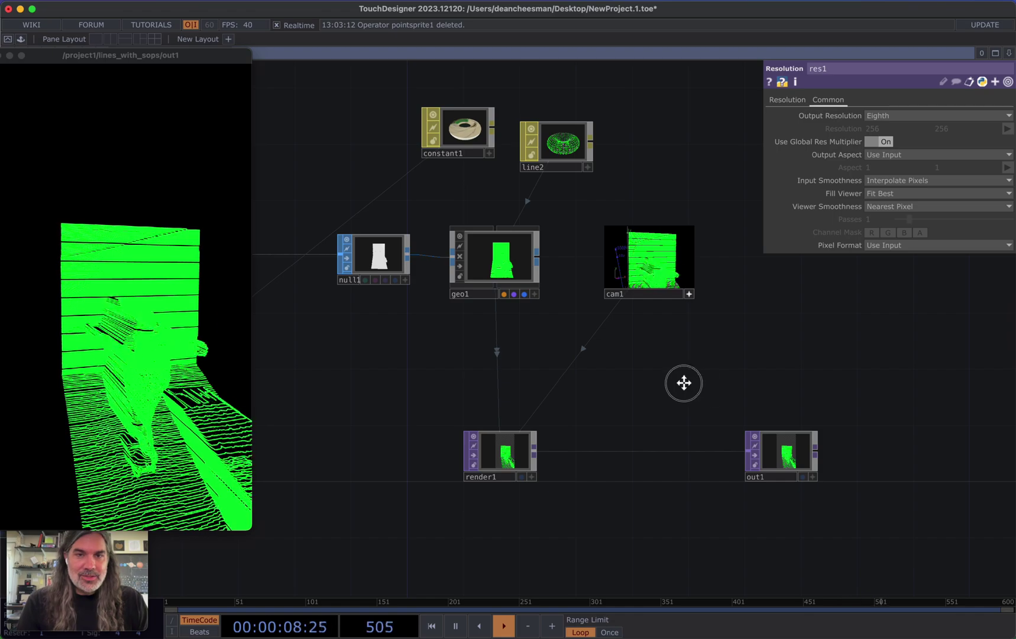
{"action": "left_click_drag", "start_coordinate": [668, 381], "coordinate": [706, 397]}
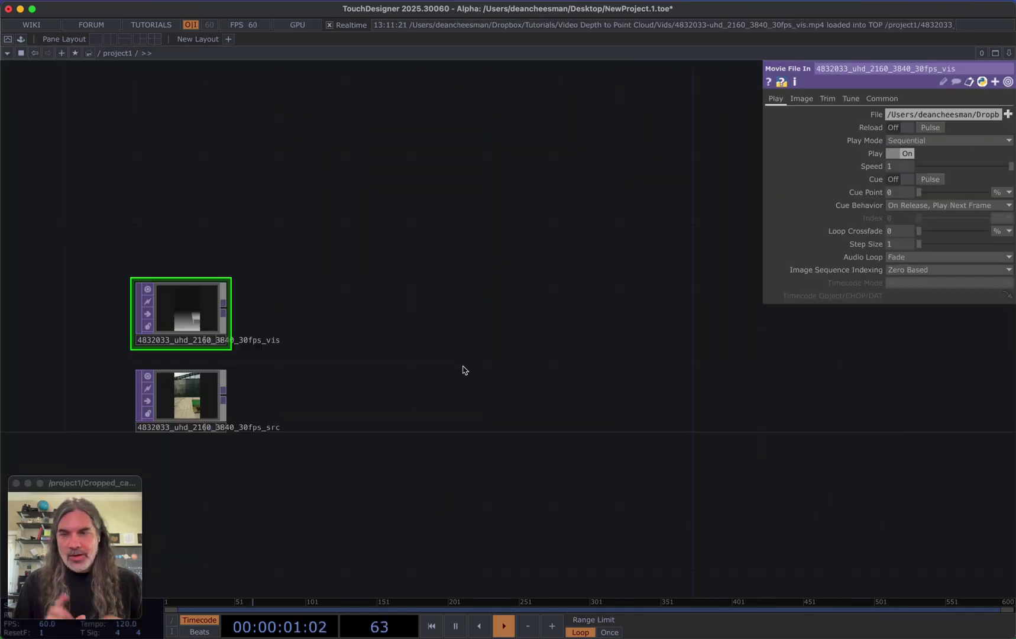
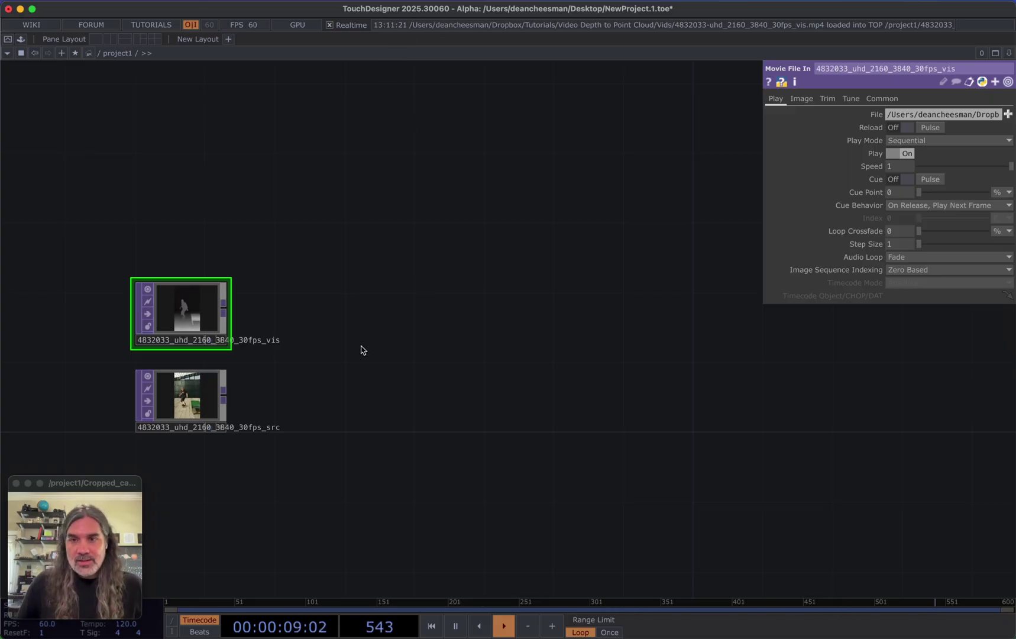
Bring up the operator list to look at the available operator families, including POP, and dismiss it
{"action": "scroll", "coordinate": [312, 305], "scroll_direction": "up", "scroll_amount": 3}
{"action": "key", "text": "Tab"}
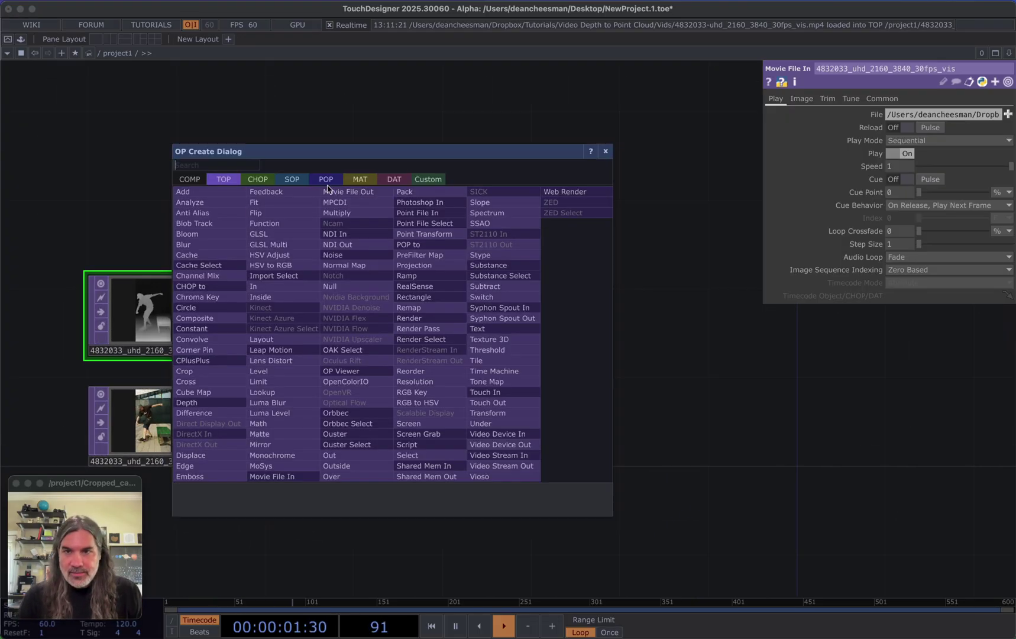
{"action": "left_click", "coordinate": [604, 152]}
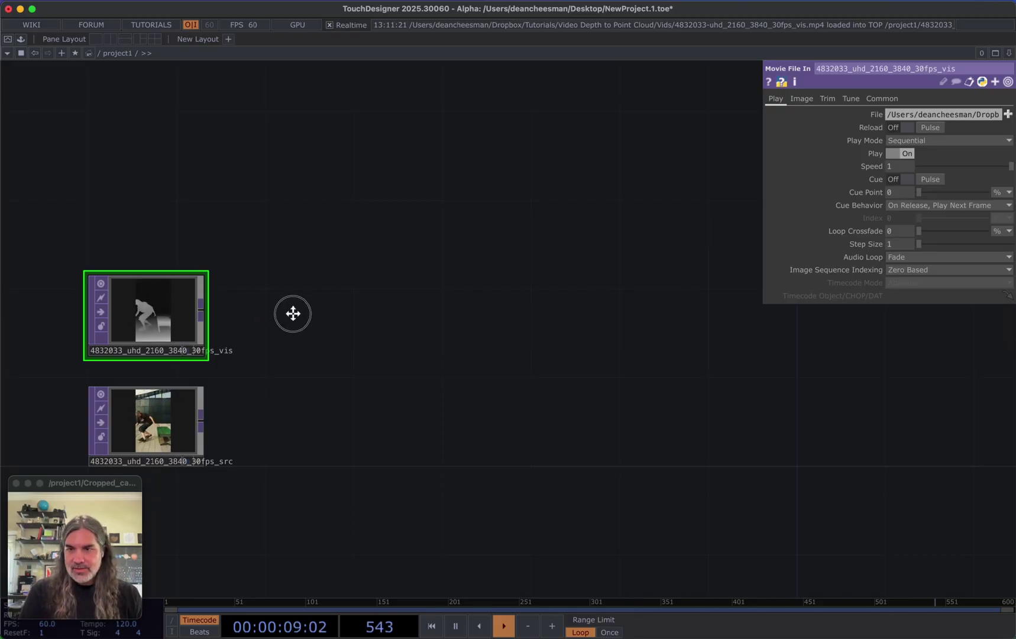
Space the two movie source nodes further apart vertically, with the src movie below the vis movie
{"action": "scroll", "coordinate": [278, 317], "scroll_direction": "down", "scroll_amount": 5}
{"action": "right_click_drag", "start_coordinate": [207, 339], "coordinate": [185, 383]}
{"action": "left_click_drag", "start_coordinate": [185, 385], "coordinate": [140, 384]}
{"action": "left_click_drag", "start_coordinate": [267, 358], "coordinate": [305, 367]}
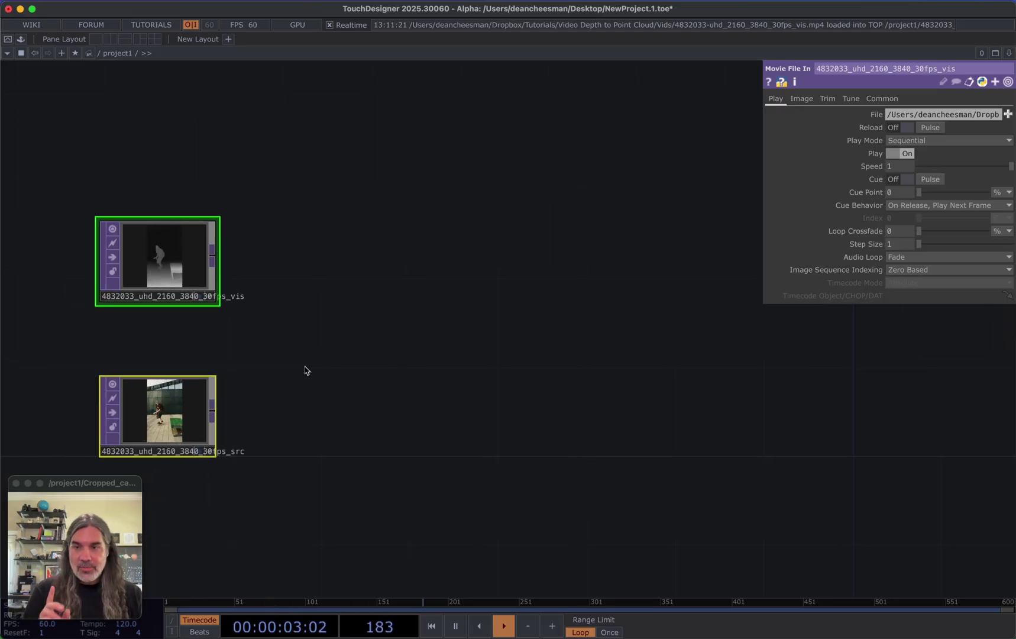
Add a Null TOP after the 4832033_uhd_2160_3840_30fps_vis movie and name it depth
{"action": "left_click", "coordinate": [211, 256]}
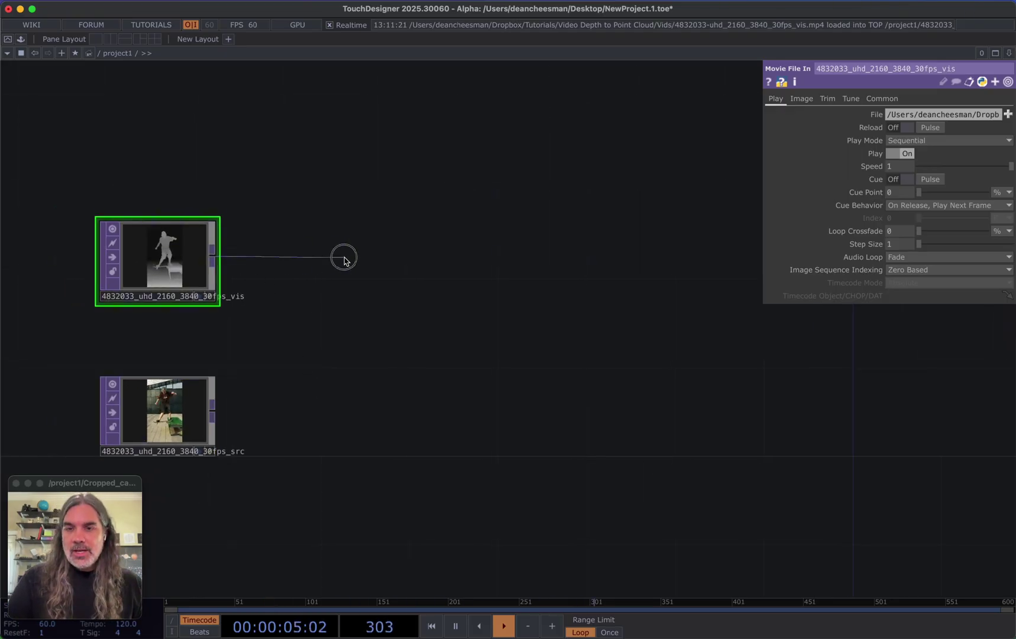
{"action": "left_click", "coordinate": [345, 260]}
{"action": "left_click", "coordinate": [291, 212]}
{"action": "left_click", "coordinate": [440, 296]}
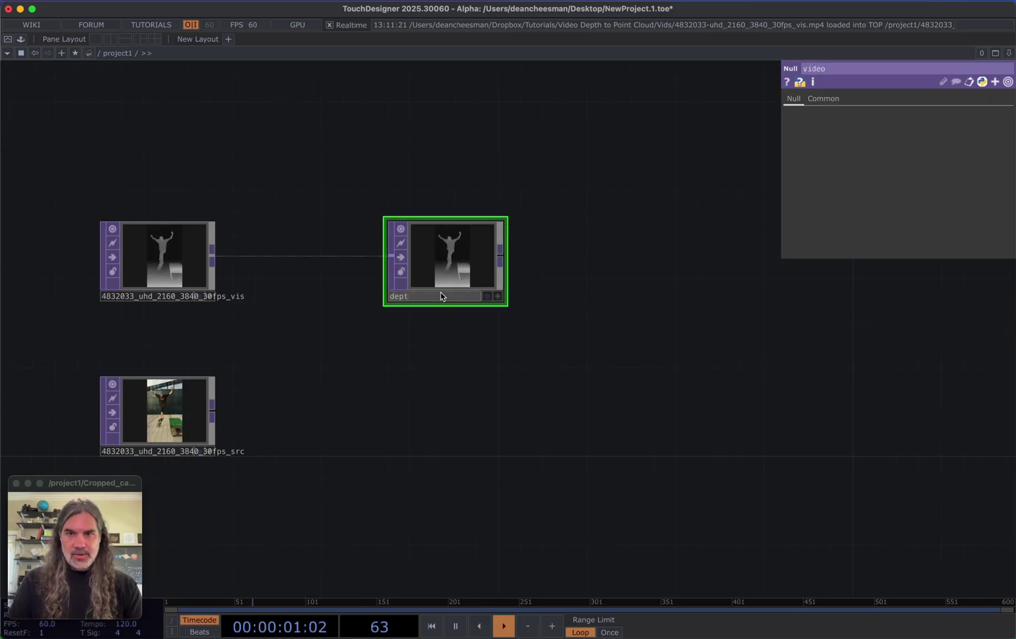
{"action": "type", "text": "depth"}
{"action": "key", "text": "Return"}
Add a Null TOP named video after the 4832033_uhd_2160_3840_30fps_src movie
{"action": "left_click", "coordinate": [319, 409]}
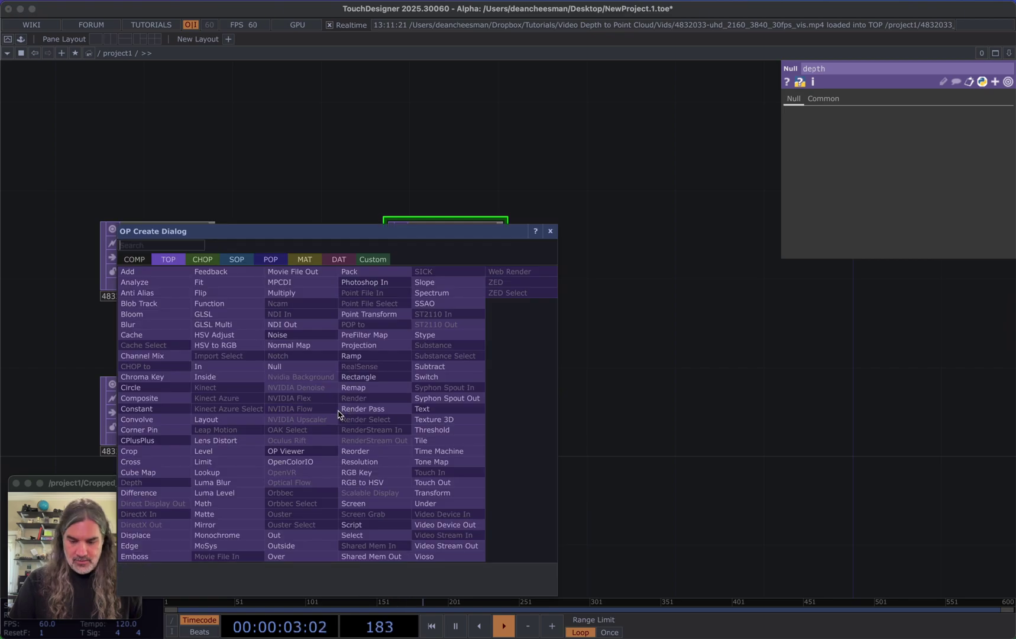
{"action": "left_click", "coordinate": [296, 375]}
{"action": "left_click", "coordinate": [454, 414]}
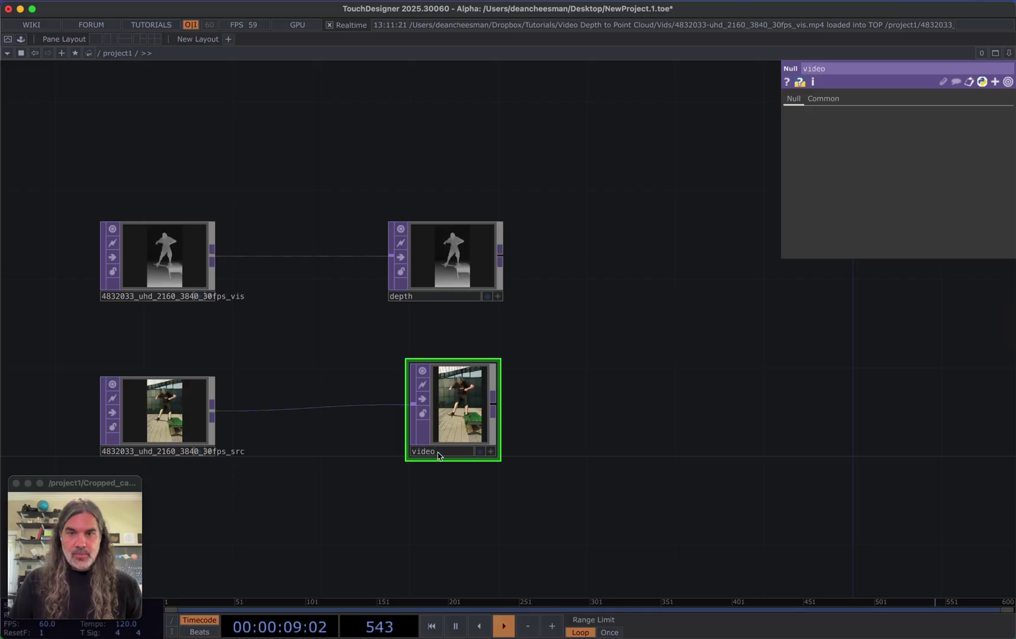
Create a TOP to POP from the depth node's output and place it beside the depth node
{"action": "left_click", "coordinate": [476, 266]}
{"action": "left_click_drag", "start_coordinate": [500, 261], "coordinate": [638, 321]}
{"action": "left_click", "coordinate": [576, 172]}
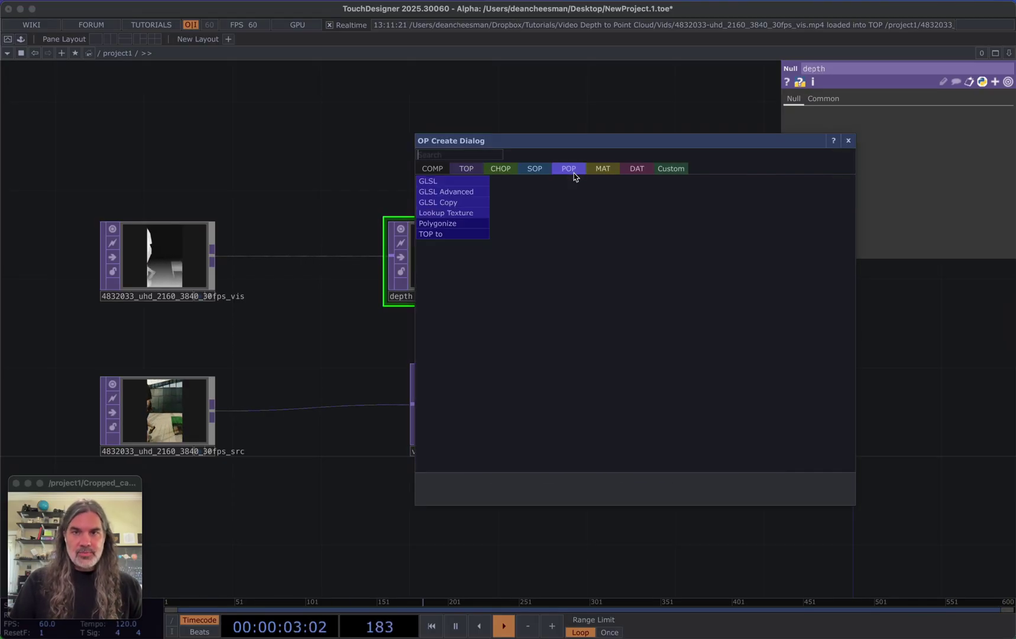
{"action": "left_click", "coordinate": [439, 235]}
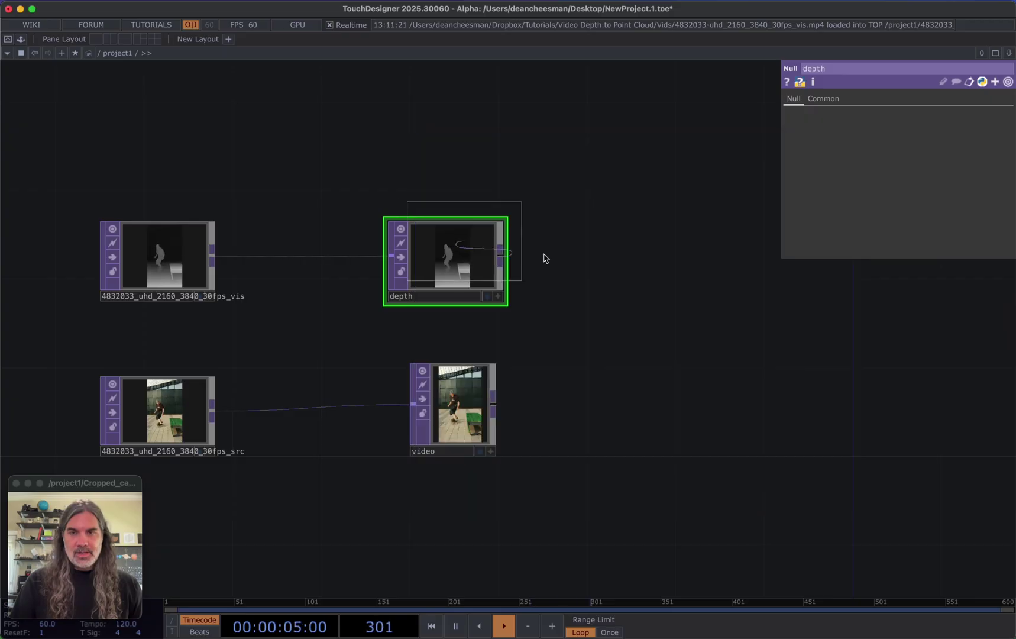
{"action": "left_click", "coordinate": [622, 314]}
{"action": "left_click_drag", "start_coordinate": [576, 386], "coordinate": [481, 339]}
{"action": "scroll", "coordinate": [514, 310], "scroll_direction": "up", "scroll_amount": 1}
{"action": "scroll", "coordinate": [514, 310], "scroll_direction": "up", "scroll_amount": 3}
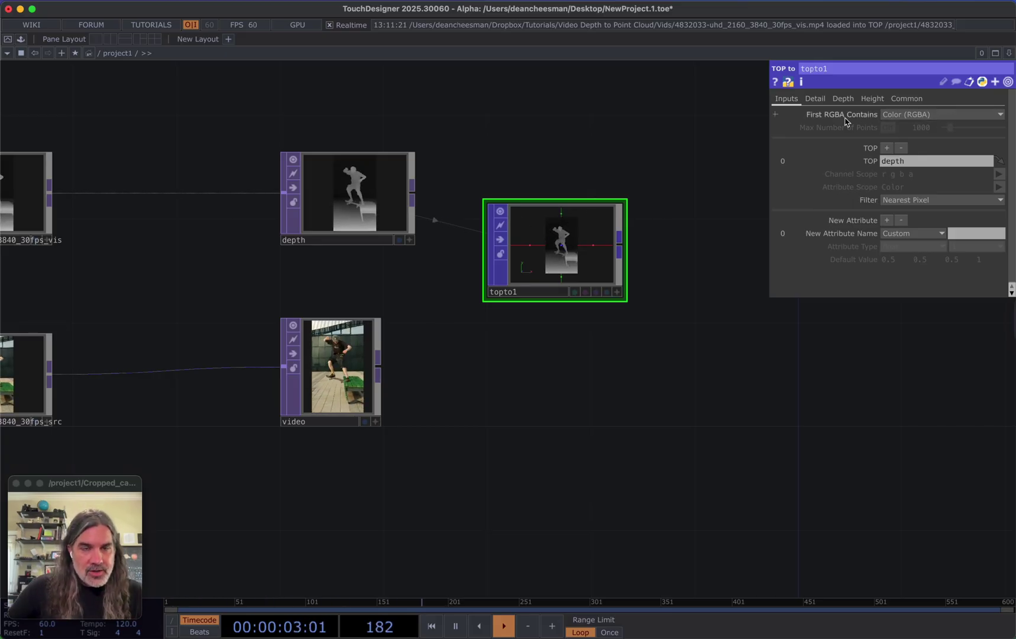
Set topto1's First RGBA Contains to Height (R) and add the video node as its second TOP
{"action": "left_click", "coordinate": [908, 121]}
{"action": "left_click", "coordinate": [923, 175]}
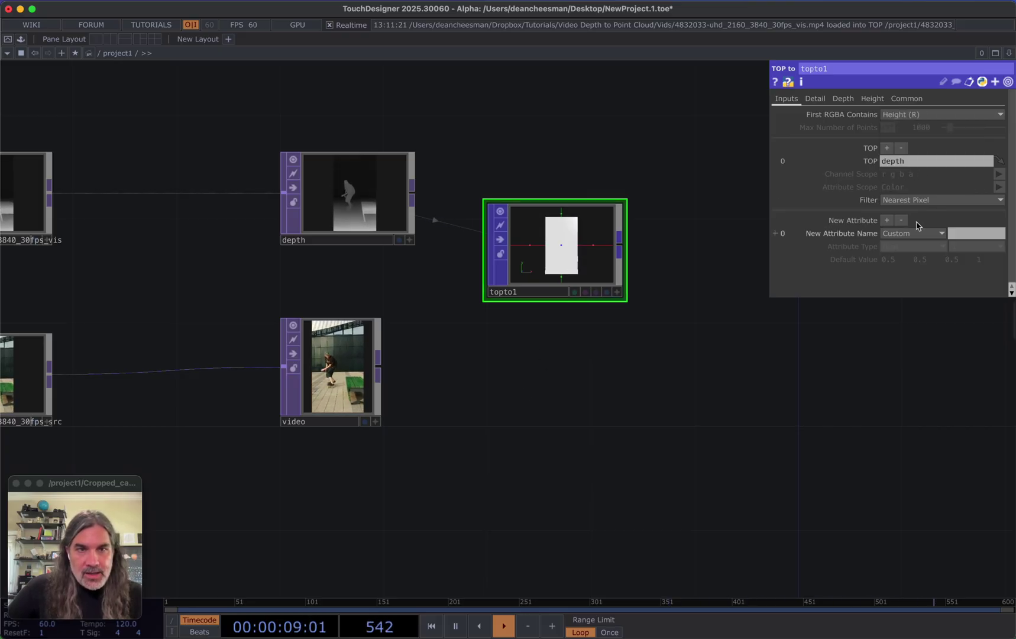
{"action": "left_click", "coordinate": [886, 149]}
{"action": "left_click_drag", "start_coordinate": [406, 355], "coordinate": [897, 219]}
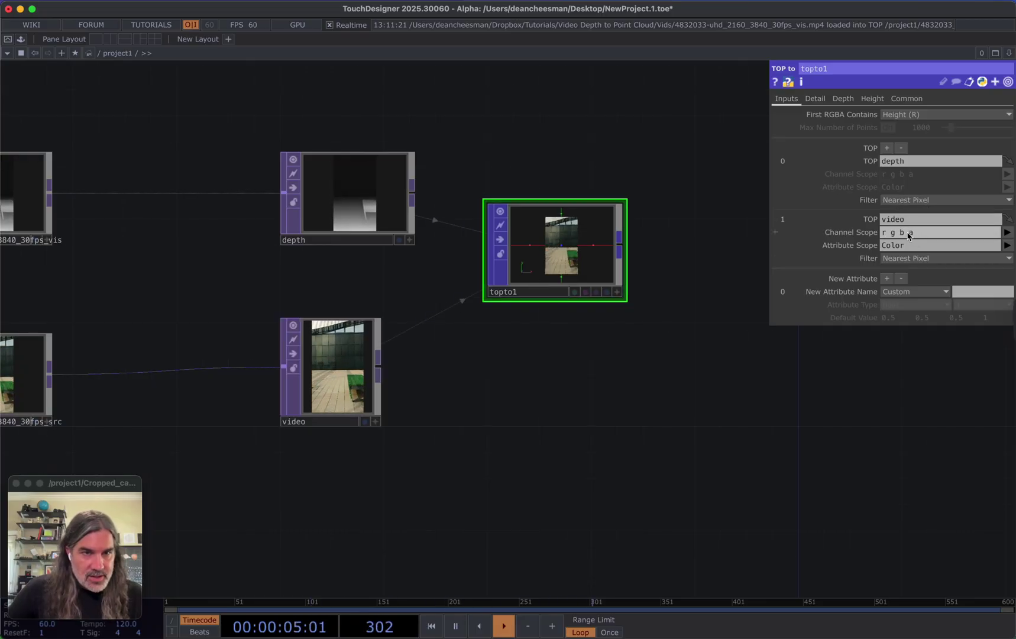
Inspect the video-colored points in the topto1 viewer from an angled view
{"action": "left_click_drag", "start_coordinate": [542, 257], "coordinate": [542, 283]}
{"action": "scroll", "coordinate": [553, 290], "scroll_direction": "up", "scroll_amount": 6}
{"action": "scroll", "coordinate": [574, 266], "scroll_direction": "down", "scroll_amount": 5}
{"action": "scroll", "coordinate": [572, 263], "scroll_direction": "up", "scroll_amount": 2}
{"action": "key", "text": "a"}
{"action": "left_click_drag", "start_coordinate": [556, 233], "coordinate": [586, 234]}
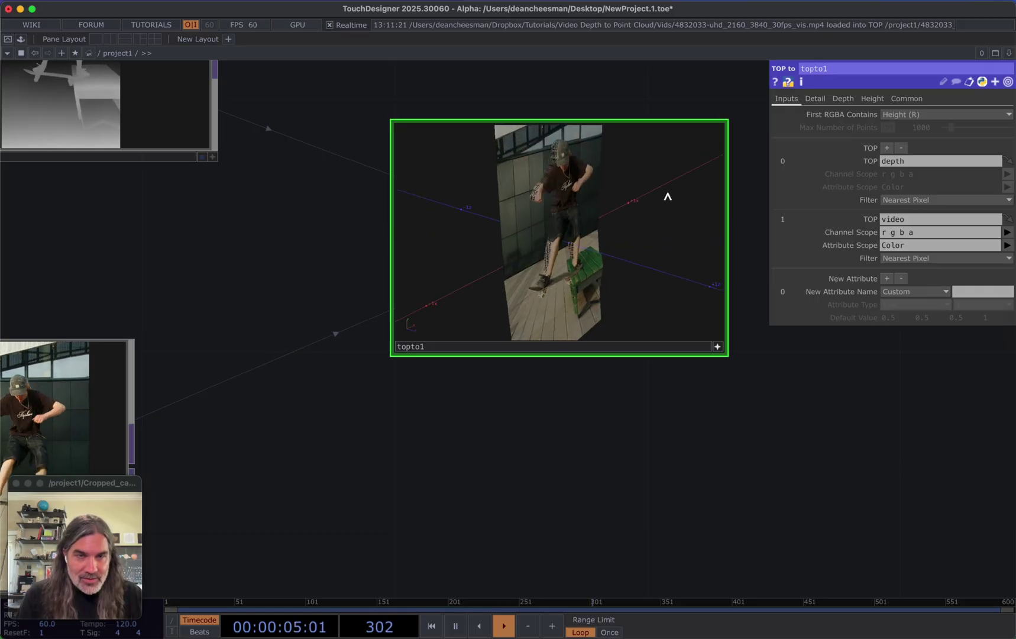
Set topto1's height Displacement Scale to 1 and check the displaced points from an angle in its viewer
{"action": "left_click", "coordinate": [872, 99]}
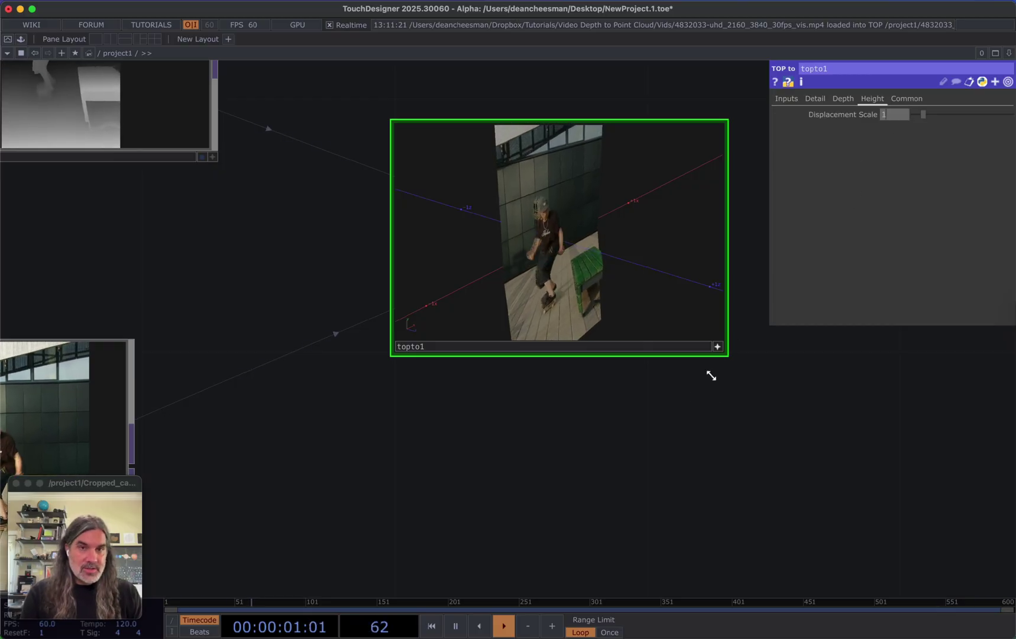
{"action": "mouse_move", "coordinate": [606, 267]}
{"action": "left_mouse_down"}
{"action": "mouse_move", "coordinate": [571, 267]}
{"action": "mouse_move", "coordinate": [558, 192]}
{"action": "mouse_move", "coordinate": [591, 237]}
{"action": "mouse_move", "coordinate": [490, 249]}
{"action": "mouse_move", "coordinate": [595, 248]}
{"action": "left_mouse_up"}
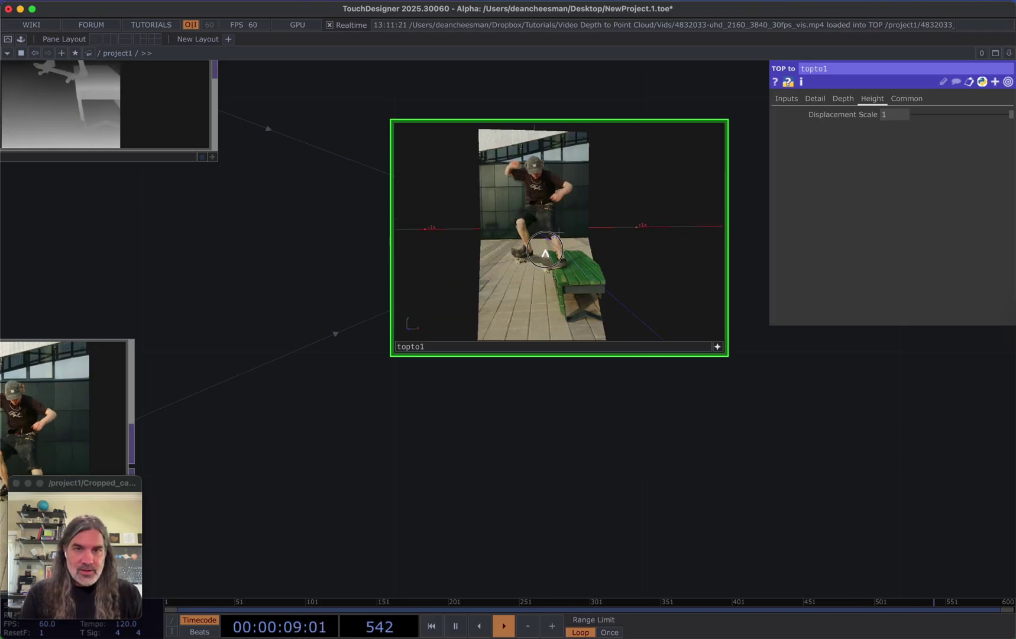
Add a Null POP after topto1 and name it points
{"action": "scroll", "coordinate": [369, 431], "scroll_direction": "right", "scroll_amount": 3}
{"action": "scroll", "coordinate": [391, 434], "scroll_direction": "down", "scroll_amount": 5}
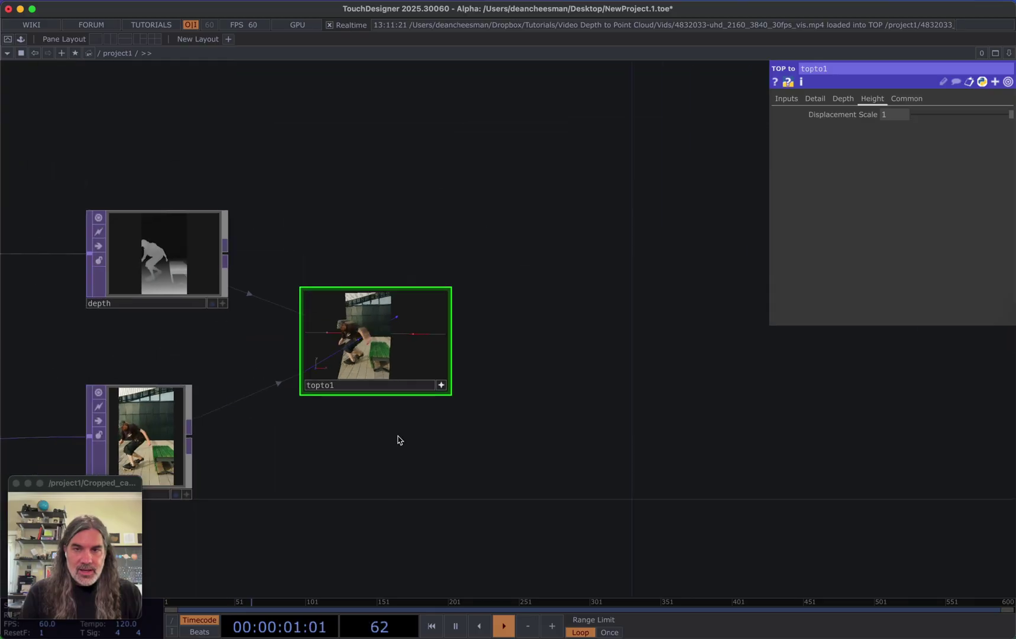
{"action": "scroll", "coordinate": [520, 384], "scroll_direction": "down", "scroll_amount": 5}
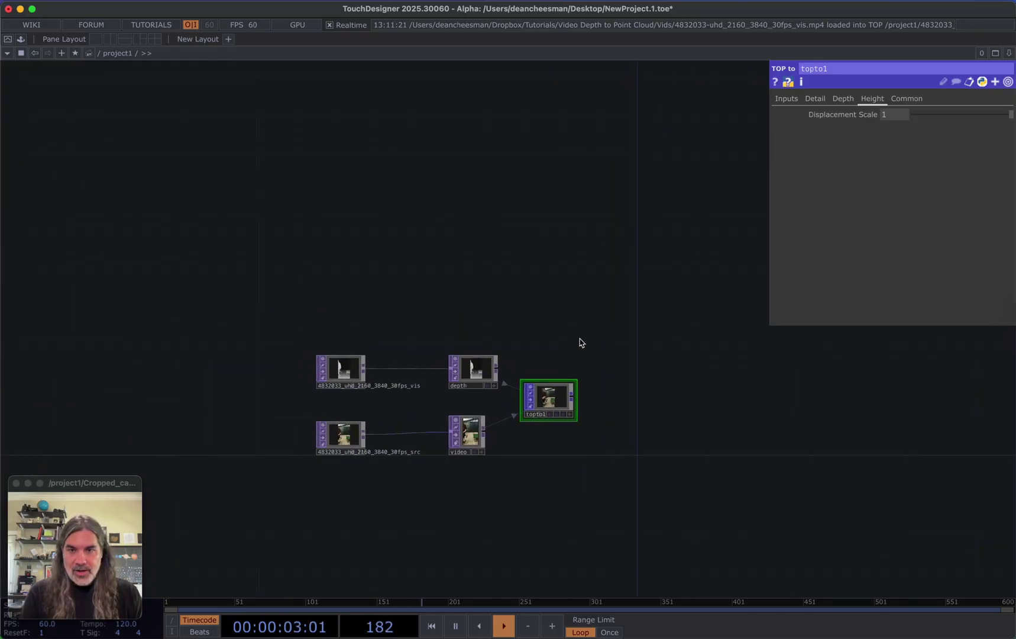
{"action": "scroll", "coordinate": [513, 398], "scroll_direction": "right", "scroll_amount": 3}
{"action": "scroll", "coordinate": [469, 410], "scroll_direction": "up", "scroll_amount": 5}
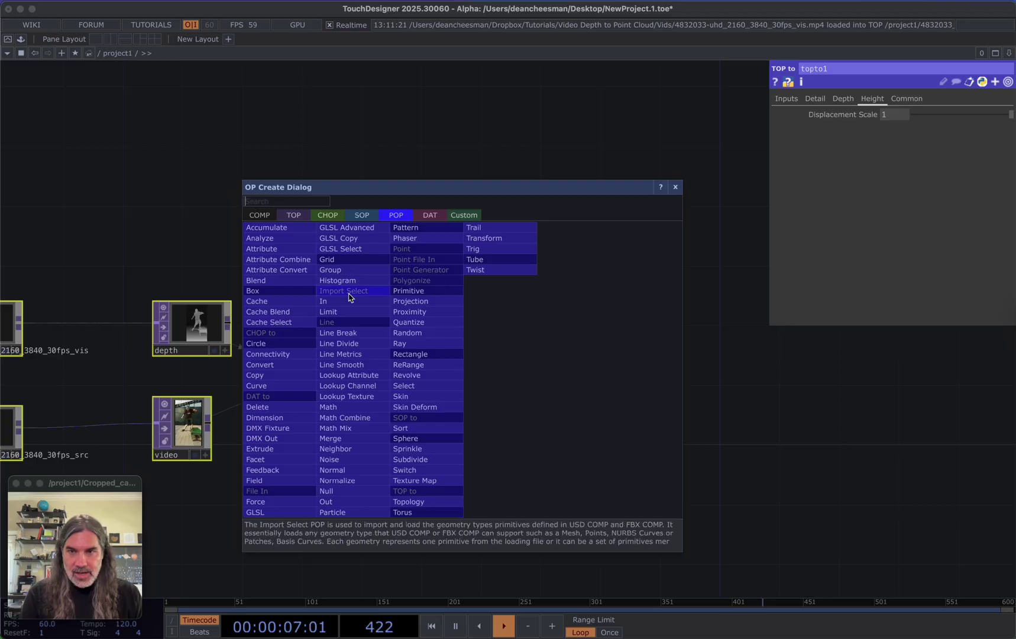
{"action": "left_click", "coordinate": [340, 490]}
{"action": "left_click", "coordinate": [502, 375]}
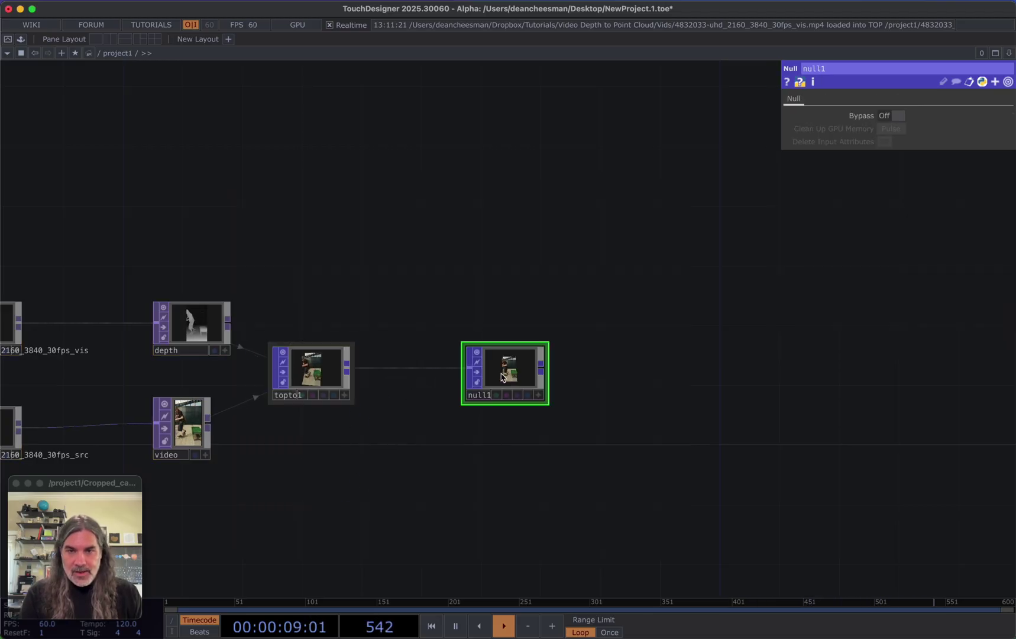
{"action": "scroll", "coordinate": [500, 369], "scroll_direction": "up", "scroll_amount": 4}
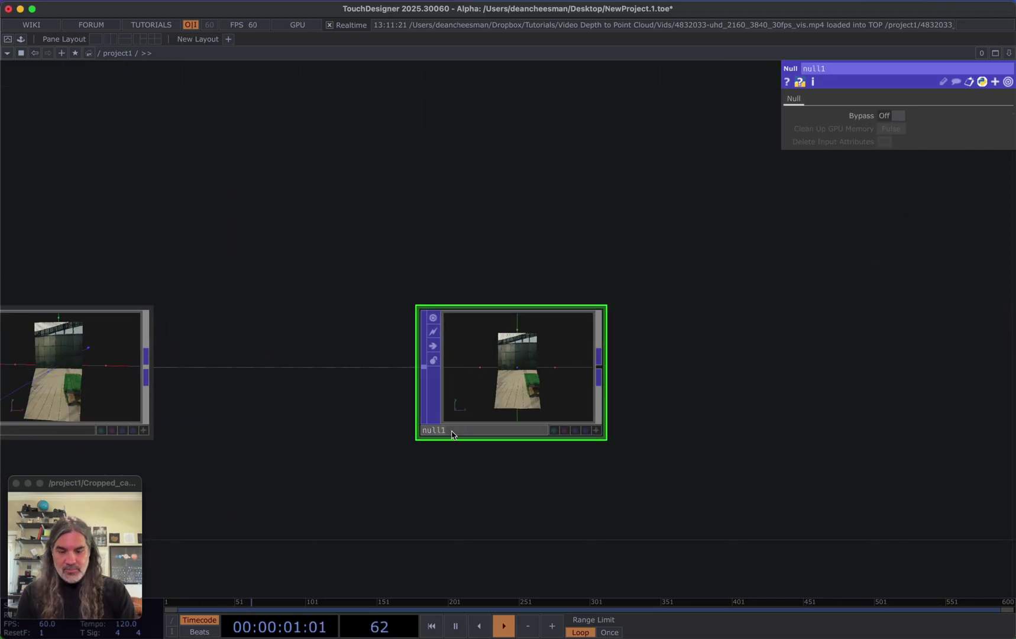
{"action": "scroll", "coordinate": [379, 444], "scroll_direction": "right", "scroll_amount": 5}
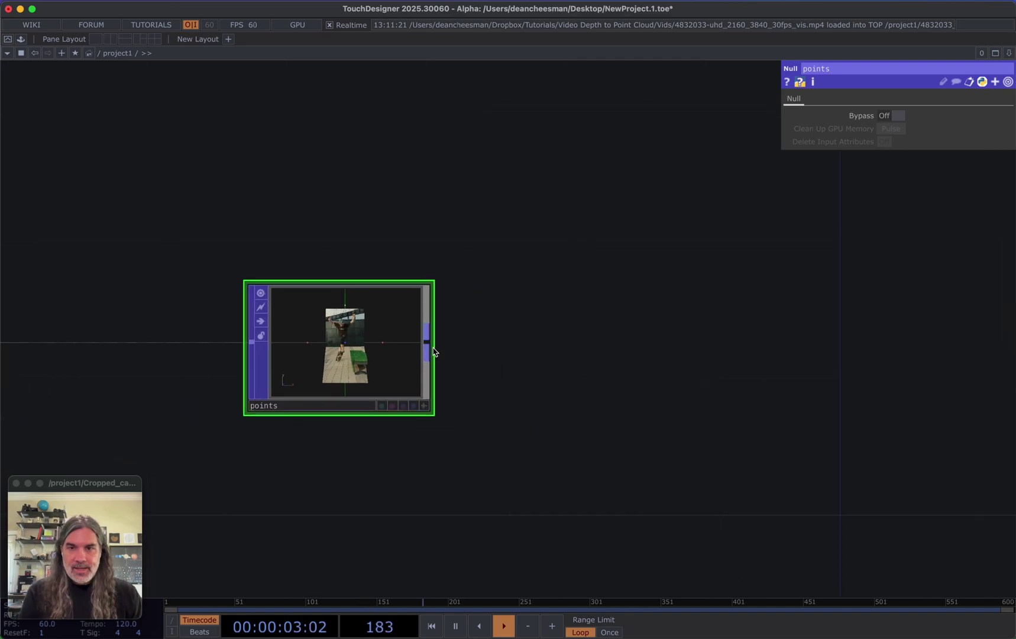
Create a Geometry COMP from the points null's output and place it beside that node
{"action": "left_click", "coordinate": [619, 303]}
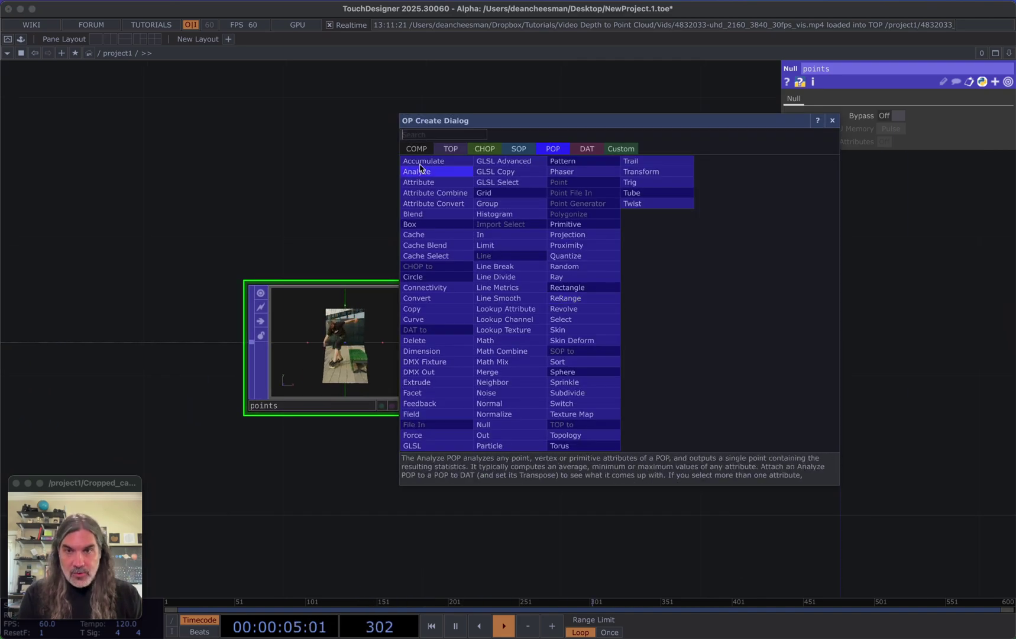
{"action": "left_click", "coordinate": [418, 149]}
{"action": "left_click", "coordinate": [447, 245]}
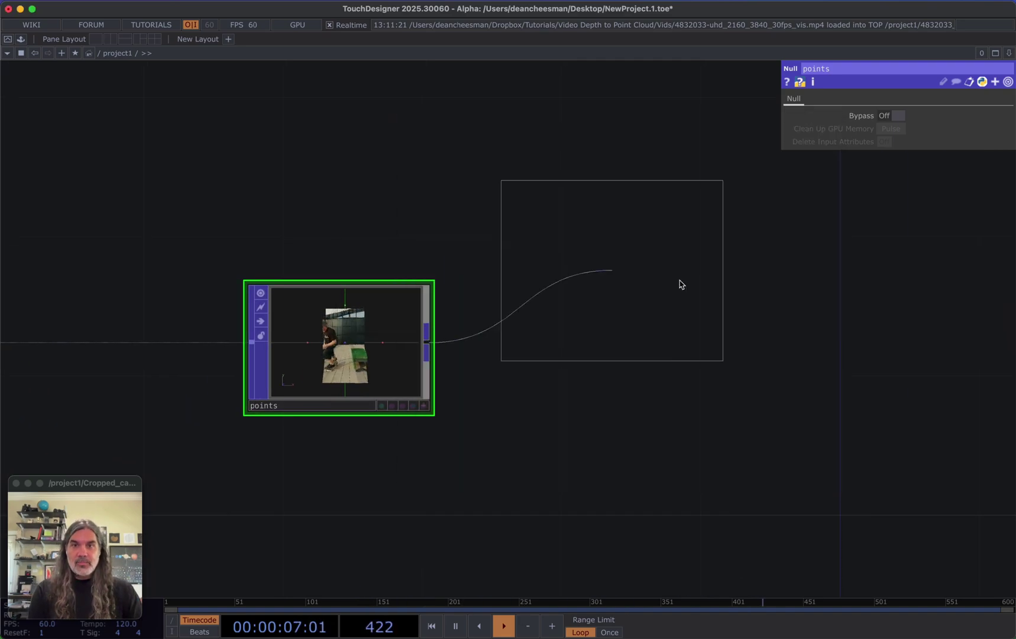
{"action": "left_click", "coordinate": [772, 292]}
Add a Camera COMP beside the geo1 node
{"action": "scroll", "coordinate": [301, 435], "scroll_direction": "right", "scroll_amount": 8}
{"action": "scroll", "coordinate": [547, 297], "scroll_direction": "right", "scroll_amount": 5}
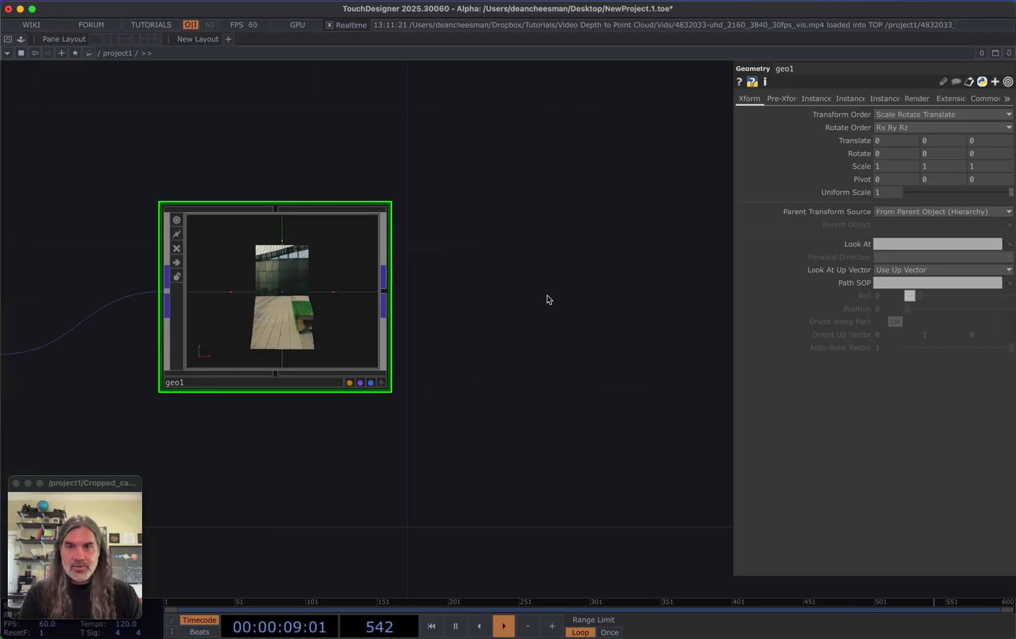
{"action": "key", "text": "Tab"}
{"action": "type", "text": "ca"}
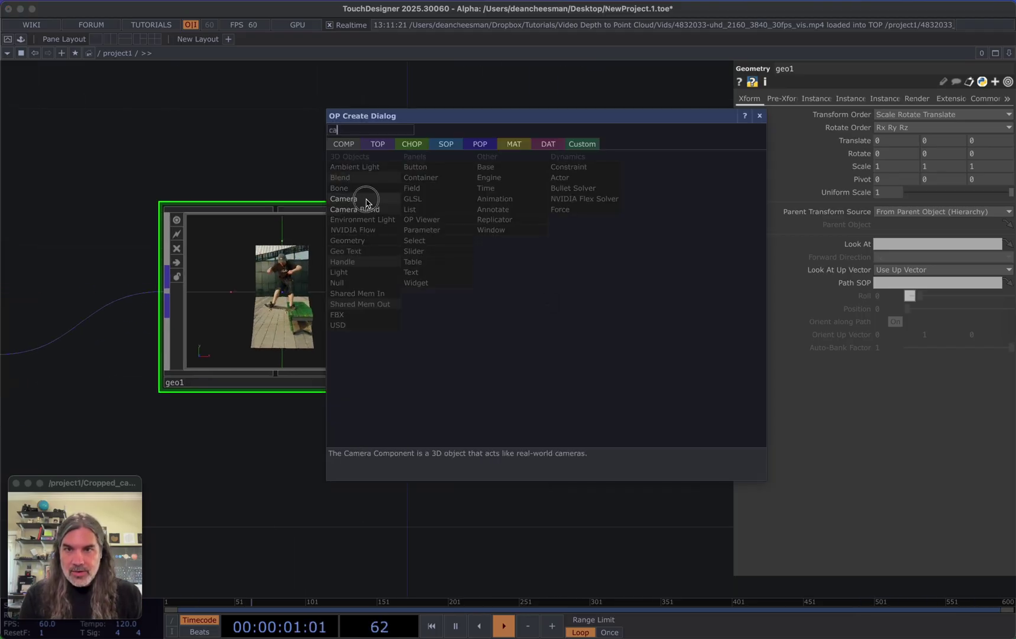
{"action": "left_click", "coordinate": [366, 203]}
{"action": "left_click", "coordinate": [519, 261]}
Add a Constant MAT above geo1 and assign it as geo1's Material parameter
{"action": "left_click_drag", "start_coordinate": [333, 194], "coordinate": [387, 317]}
{"action": "key", "text": "Tab"}
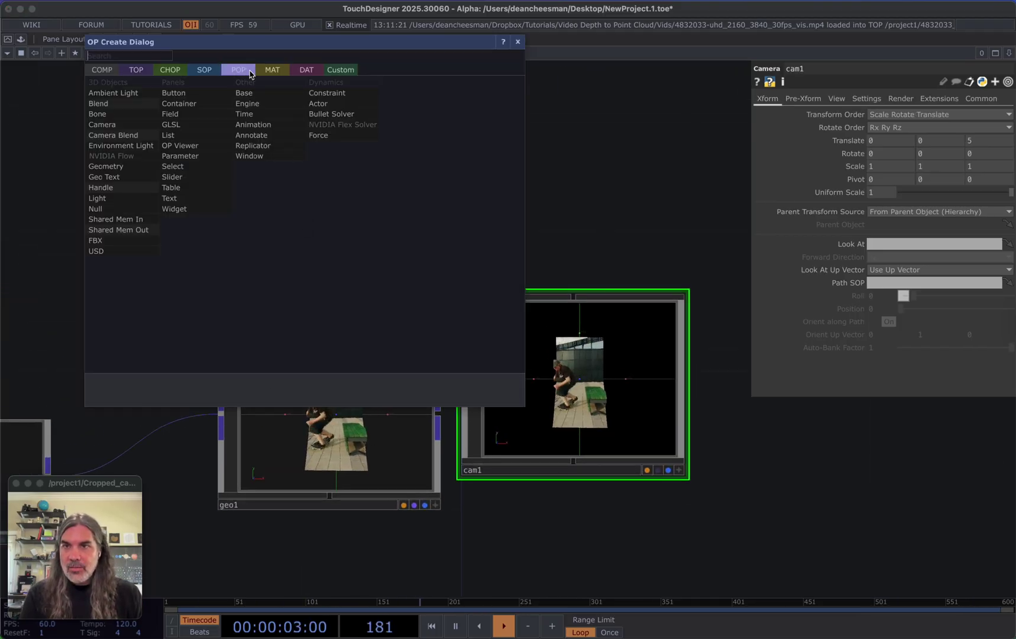
{"action": "left_click", "coordinate": [272, 70]}
{"action": "left_click", "coordinate": [104, 93]}
{"action": "left_click", "coordinate": [302, 234]}
{"action": "left_click_drag", "start_coordinate": [336, 295], "coordinate": [340, 400]}
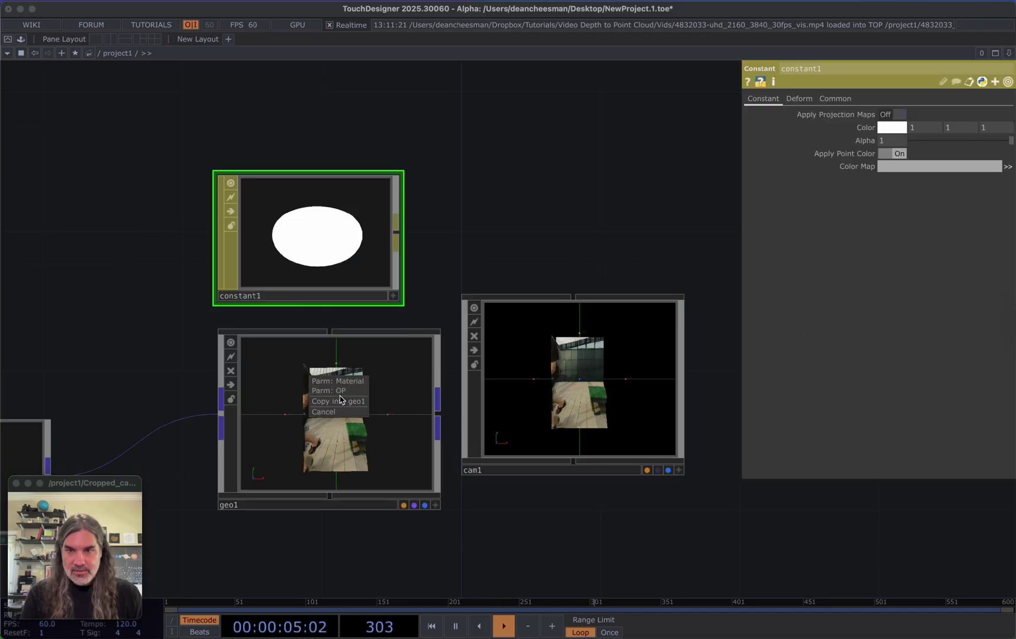
{"action": "left_click", "coordinate": [351, 382]}
Add a Render TOP below geo1 and set its resolution to 1080 by 1920
{"action": "left_click_drag", "start_coordinate": [543, 458], "coordinate": [547, 311]}
{"action": "scroll", "coordinate": [340, 188], "scroll_direction": "down", "scroll_amount": 5}
{"action": "right_click", "coordinate": [408, 272]}
{"action": "left_click", "coordinate": [346, 397]}
{"action": "key", "text": "Tab"}
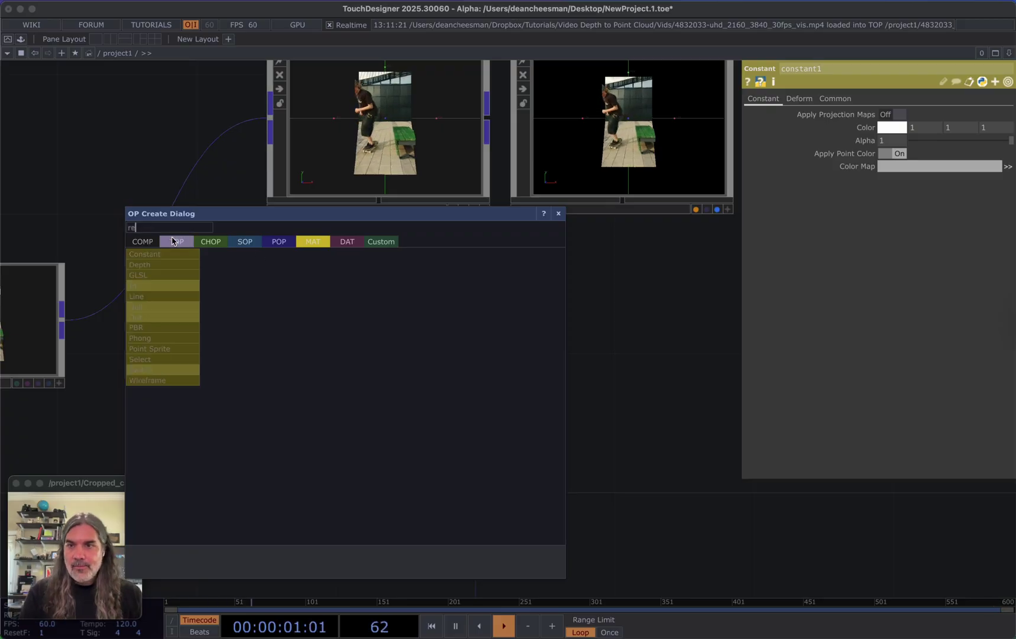
{"action": "left_click", "coordinate": [173, 241]}
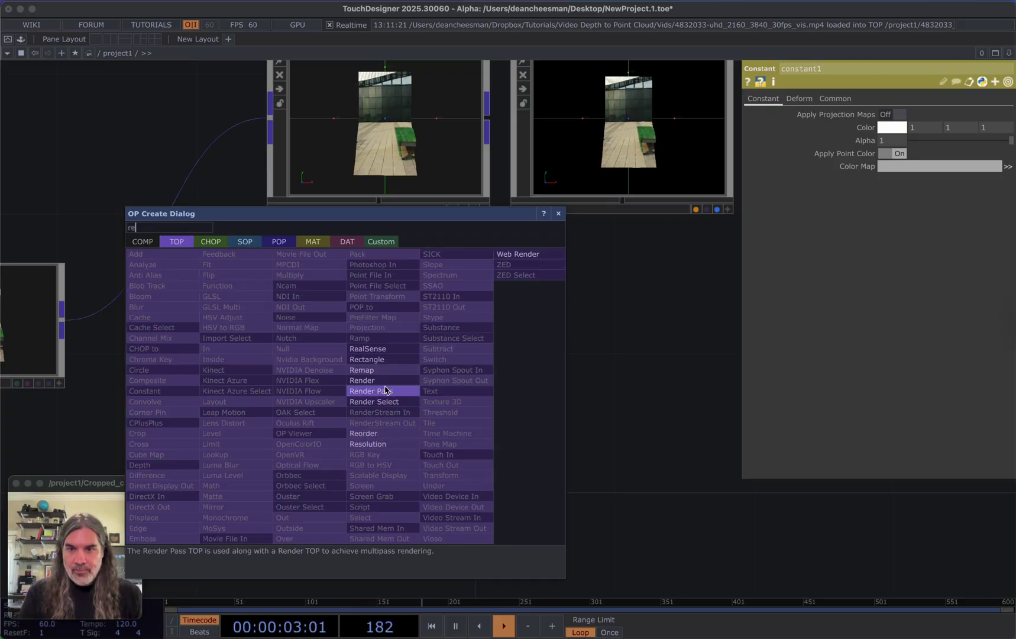
{"action": "type", "text": "re"}
{"action": "left_click", "coordinate": [362, 380]}
{"action": "left_click", "coordinate": [390, 394]}
{"action": "left_click", "coordinate": [965, 103]}
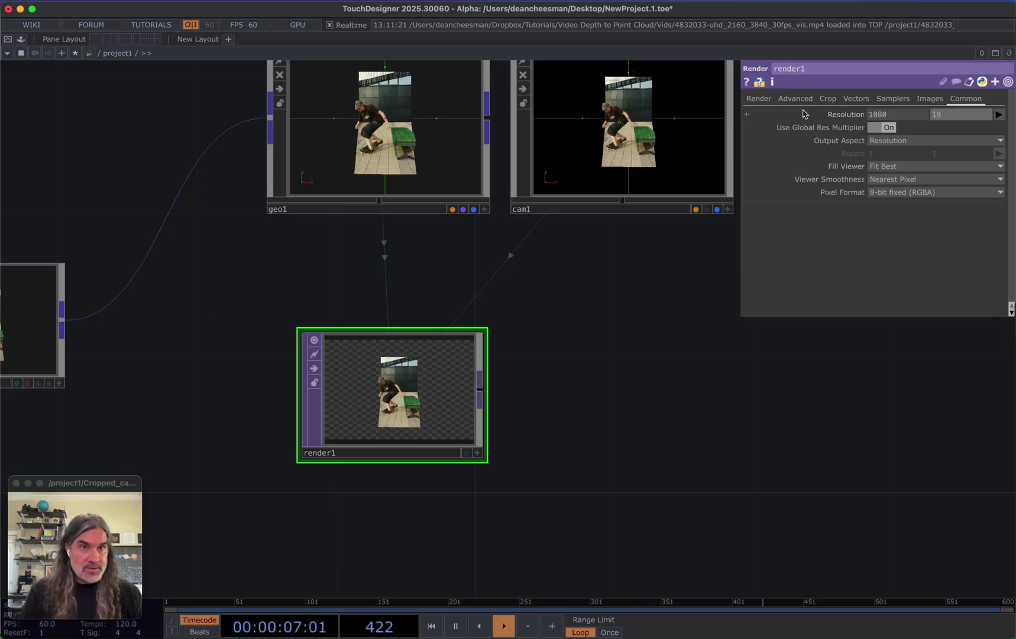
Make cam1's viewer interactive and move the camera to a close, angled view of the point cloud
{"action": "left_click_drag", "start_coordinate": [602, 306], "coordinate": [527, 398]}
{"action": "left_click", "coordinate": [651, 300]}
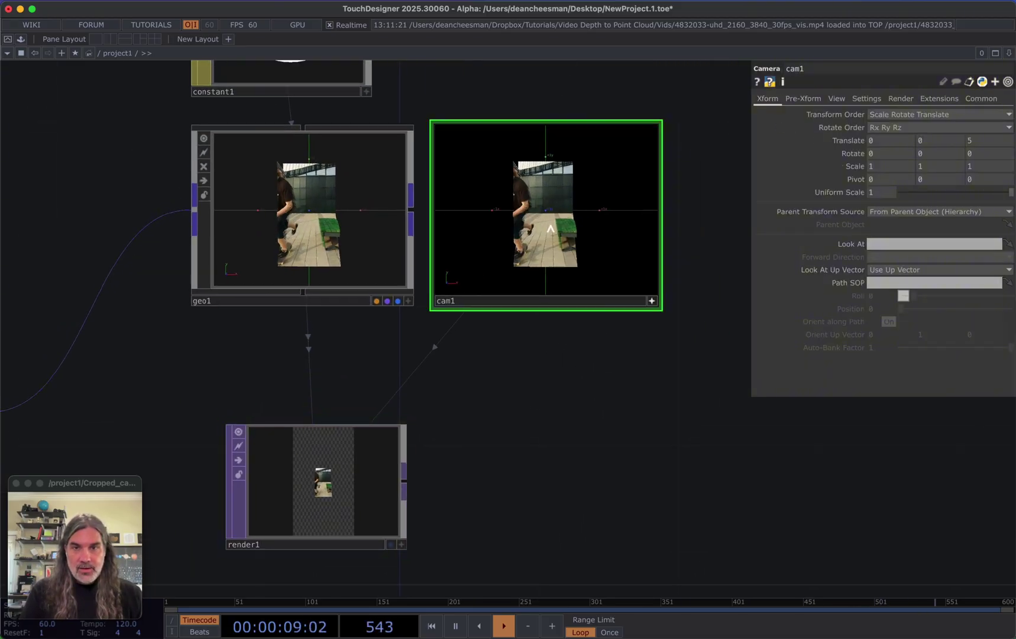
{"action": "scroll", "coordinate": [550, 228], "scroll_direction": "down", "scroll_amount": 5}
{"action": "left_click_drag", "start_coordinate": [546, 223], "coordinate": [597, 243]}
Open render1's viewer in a separate window and move it clear of cam1's viewer
{"action": "right_click", "coordinate": [329, 434]}
{"action": "left_click", "coordinate": [374, 478]}
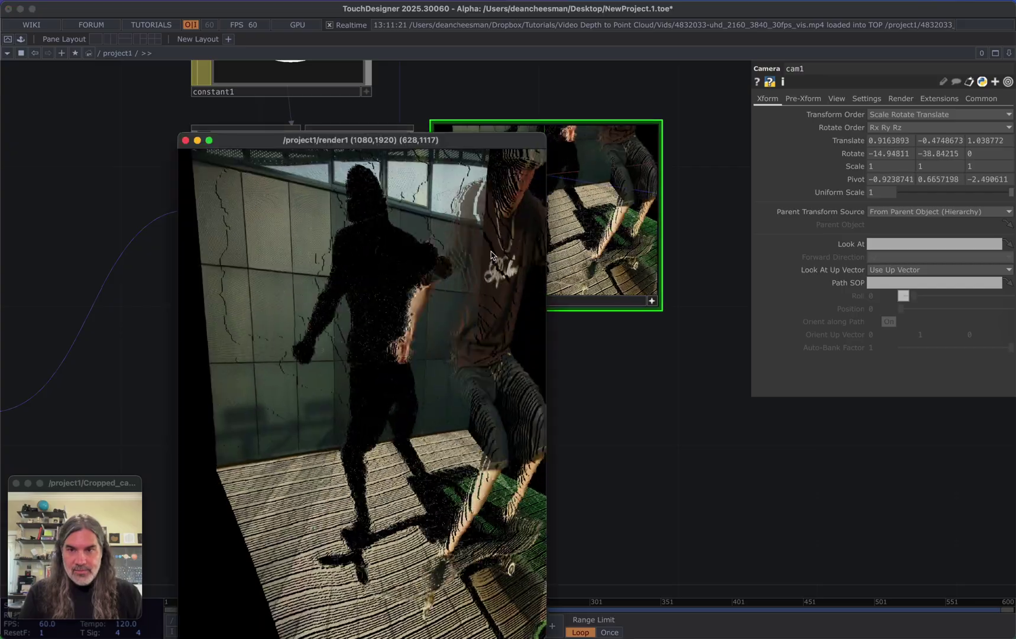
{"action": "left_click_drag", "start_coordinate": [340, 140], "coordinate": [250, 39]}
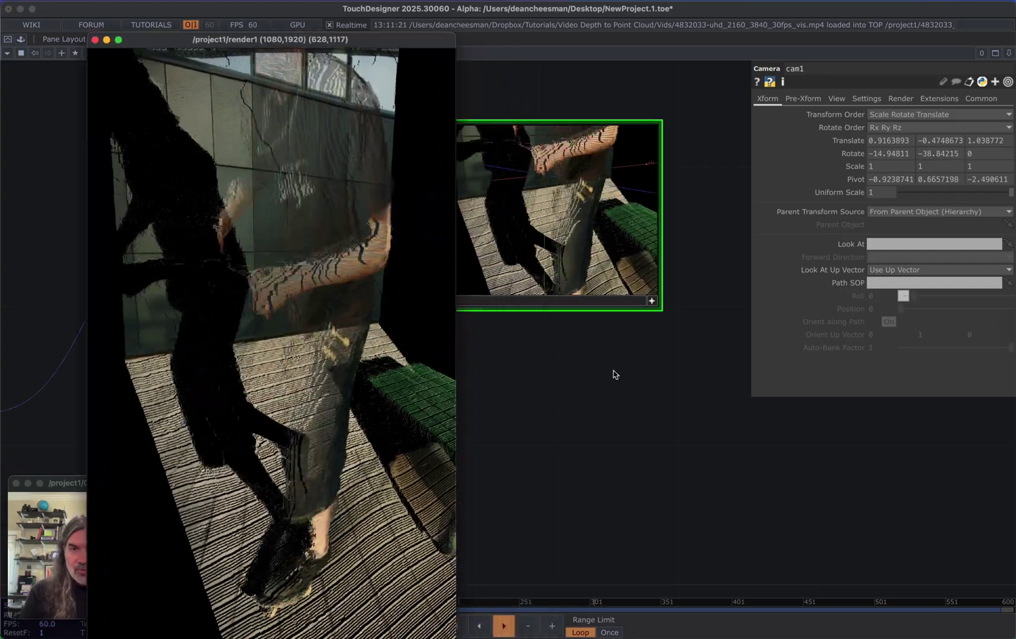
Pull cam1 back to frame the whole scene at an angle and shrink the render1 window to about 412 by 732
{"action": "left_click_drag", "start_coordinate": [581, 316], "coordinate": [647, 376]}
{"action": "mouse_move", "coordinate": [616, 291]}
{"action": "left_mouse_down"}
{"action": "mouse_move", "coordinate": [615, 272]}
{"action": "mouse_move", "coordinate": [646, 295]}
{"action": "mouse_move", "coordinate": [618, 292]}
{"action": "left_mouse_up"}
{"action": "right_click_drag", "start_coordinate": [618, 292], "coordinate": [598, 288]}
{"action": "left_click_drag", "start_coordinate": [669, 477], "coordinate": [666, 448]}
{"action": "left_click_drag", "start_coordinate": [456, 518], "coordinate": [328, 488]}
{"action": "left_click_drag", "start_coordinate": [188, 165], "coordinate": [225, 55]}
{"action": "scroll", "coordinate": [836, 489], "scroll_direction": "down", "scroll_amount": 5}
{"action": "scroll", "coordinate": [800, 485], "scroll_direction": "up", "scroll_amount": 2}
{"action": "scroll", "coordinate": [800, 485], "scroll_direction": "right", "scroll_amount": 1}
{"action": "left_click_drag", "start_coordinate": [903, 518], "coordinate": [903, 518]}
{"action": "key", "text": "Escape"}
Move the two movie nodes together with depth, video and topto1 further away from the points null
{"action": "left_click_drag", "start_coordinate": [517, 551], "coordinate": [680, 531]}
{"action": "scroll", "coordinate": [680, 531], "scroll_direction": "down", "scroll_amount": 2}
{"action": "scroll", "coordinate": [595, 523], "scroll_direction": "down", "scroll_amount": 2}
{"action": "left_click_drag", "start_coordinate": [546, 528], "coordinate": [680, 532]}
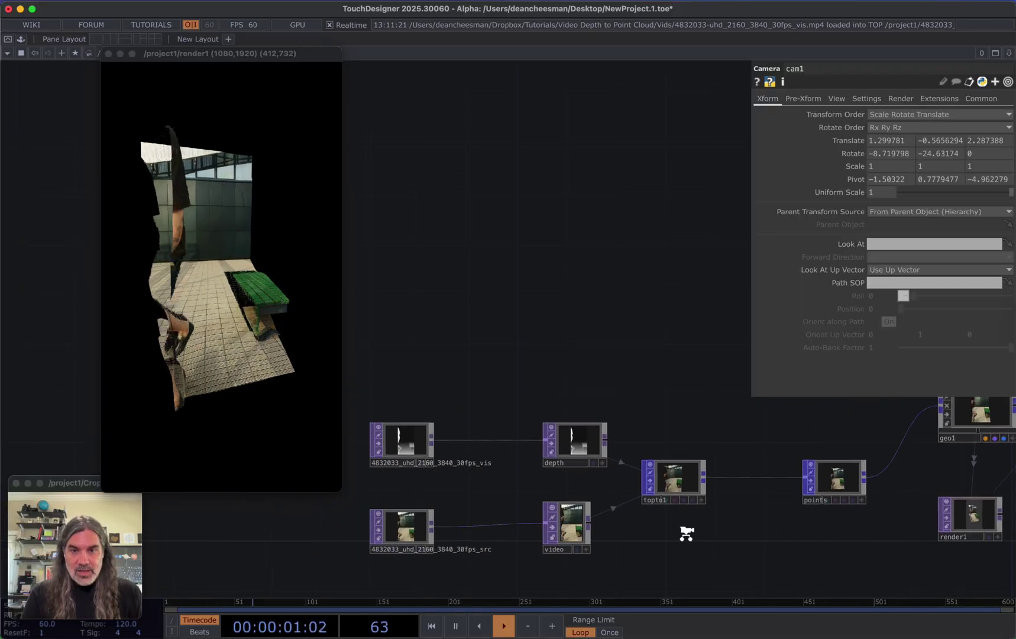
{"action": "left_click", "coordinate": [407, 526]}
{"action": "scroll", "coordinate": [594, 477], "scroll_direction": "up", "scroll_amount": 5}
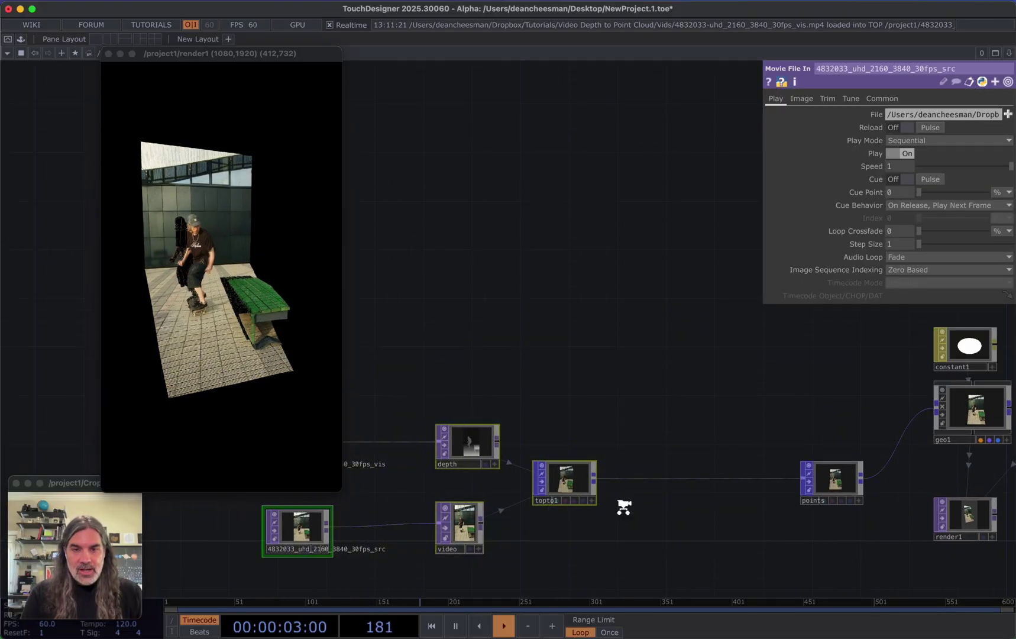
Set topto1's Connectivity to Lines
{"action": "left_click", "coordinate": [537, 440]}
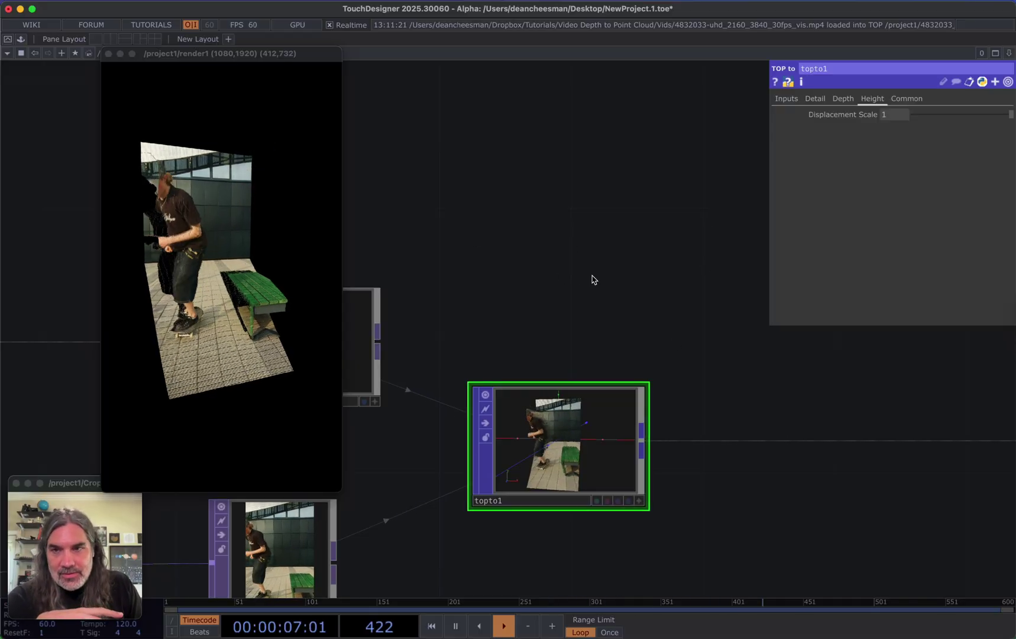
{"action": "left_click", "coordinate": [309, 271]}
{"action": "scroll", "coordinate": [545, 448], "scroll_direction": "up", "scroll_amount": 5}
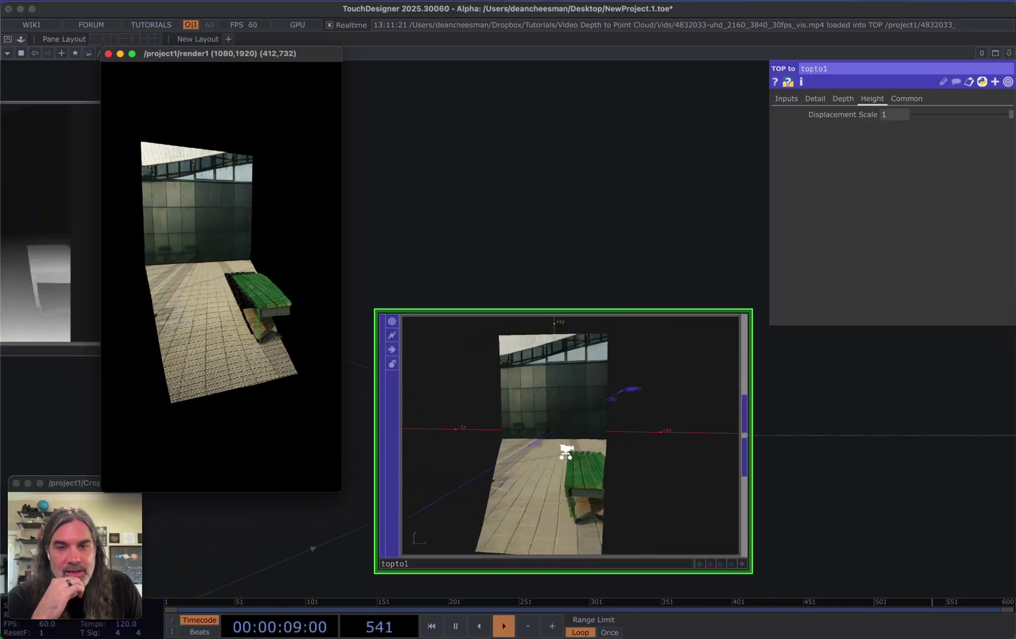
{"action": "left_click_drag", "start_coordinate": [551, 122], "coordinate": [603, 84]}
{"action": "left_click", "coordinate": [815, 99]}
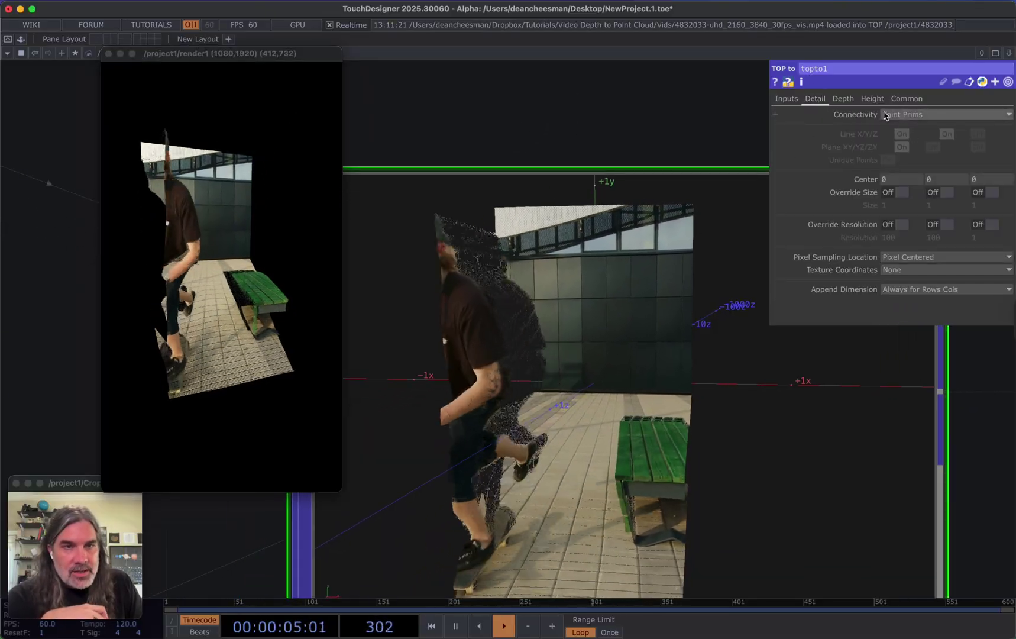
{"action": "left_click", "coordinate": [945, 115]}
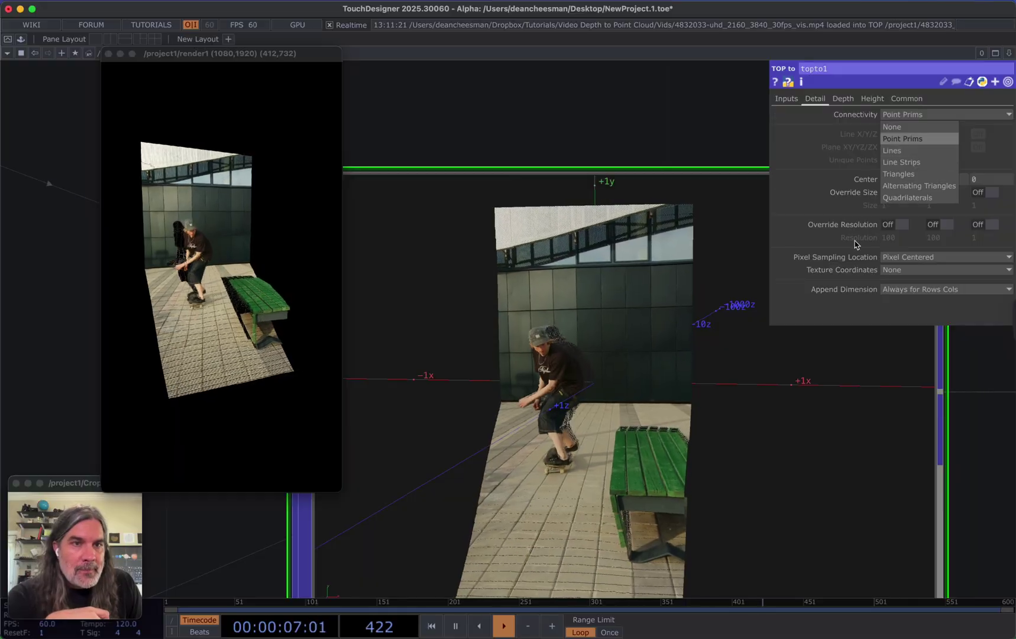
{"action": "left_click", "coordinate": [896, 151]}
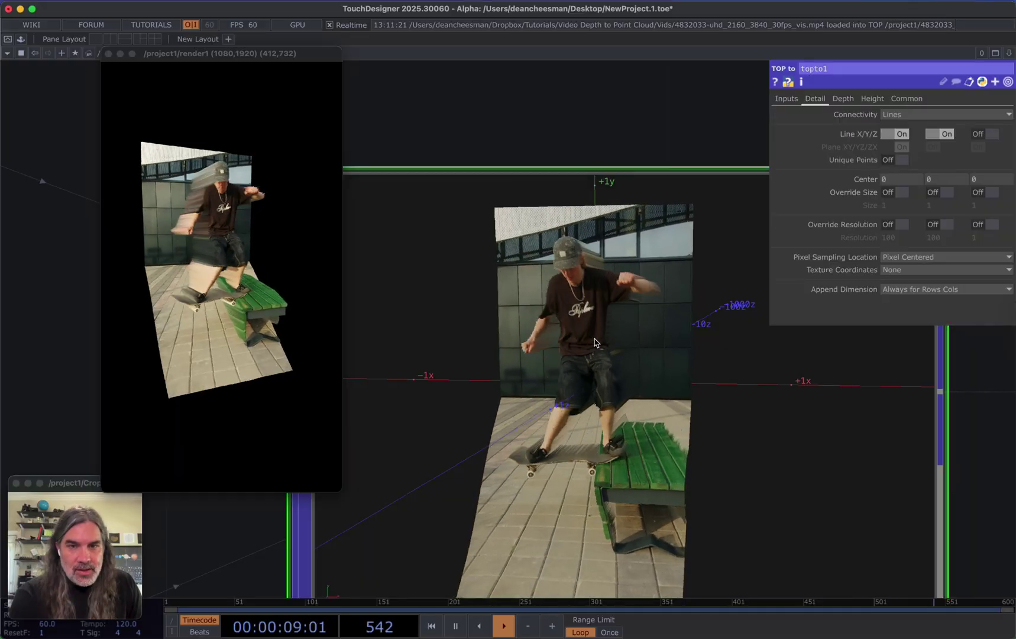
Inspect topto1's line-connected surface from a raised angle, moving the render1 window aside
{"action": "left_click_drag", "start_coordinate": [622, 338], "coordinate": [540, 392]}
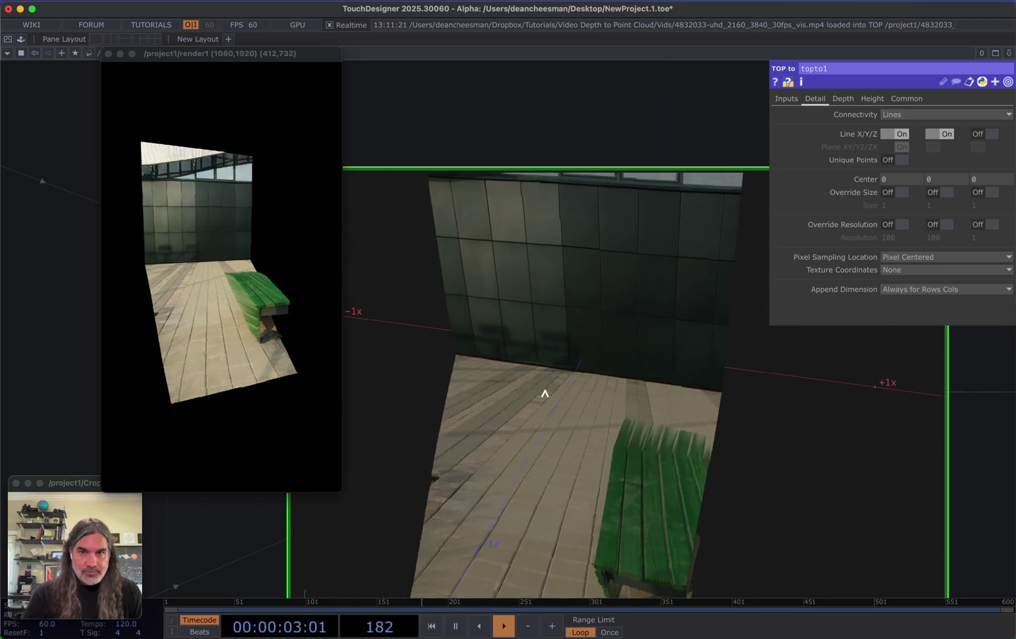
{"action": "left_click_drag", "start_coordinate": [268, 46], "coordinate": [167, 49]}
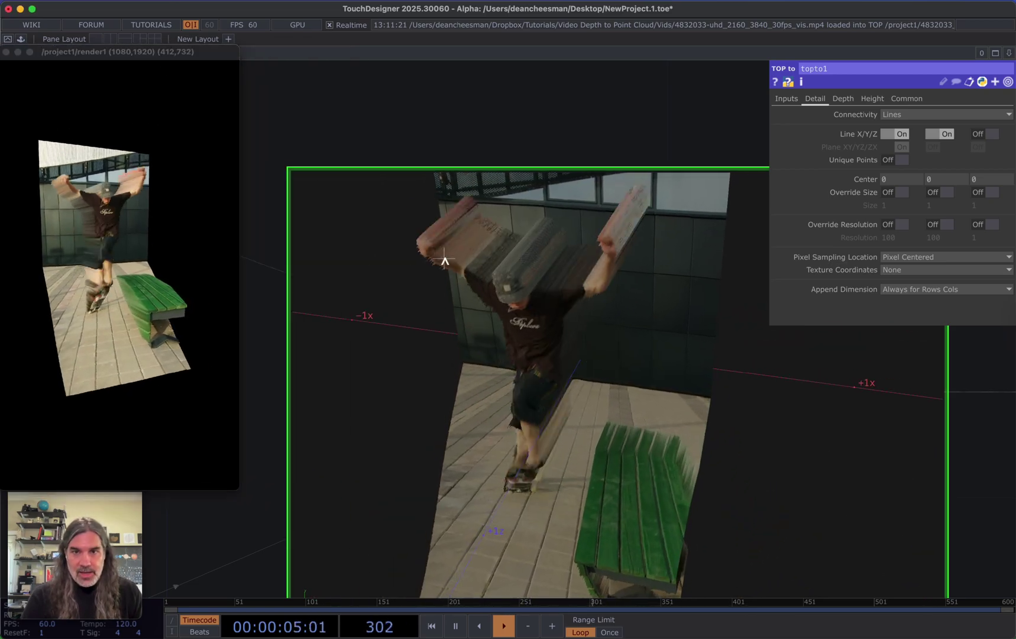
{"action": "scroll", "coordinate": [506, 121], "scroll_direction": "down", "scroll_amount": 5}
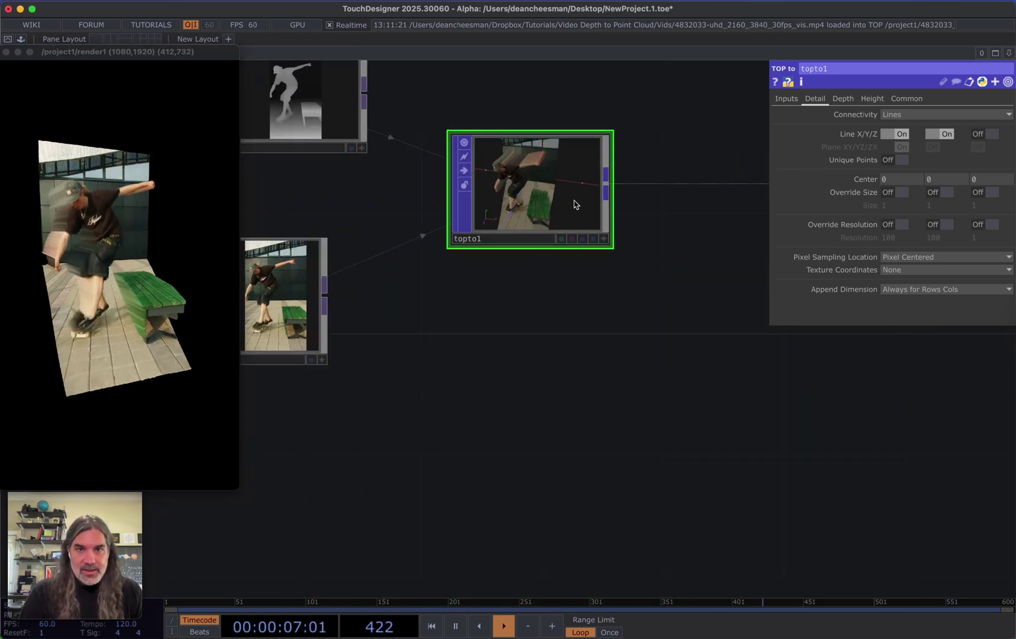
Examine topto1's operator info for its point, primitive and line counts, moving the render1 window out of the way
{"action": "left_click", "coordinate": [658, 213]}
{"action": "left_click_drag", "start_coordinate": [608, 316], "coordinate": [817, 437]}
{"action": "middle_click", "coordinate": [731, 337]}
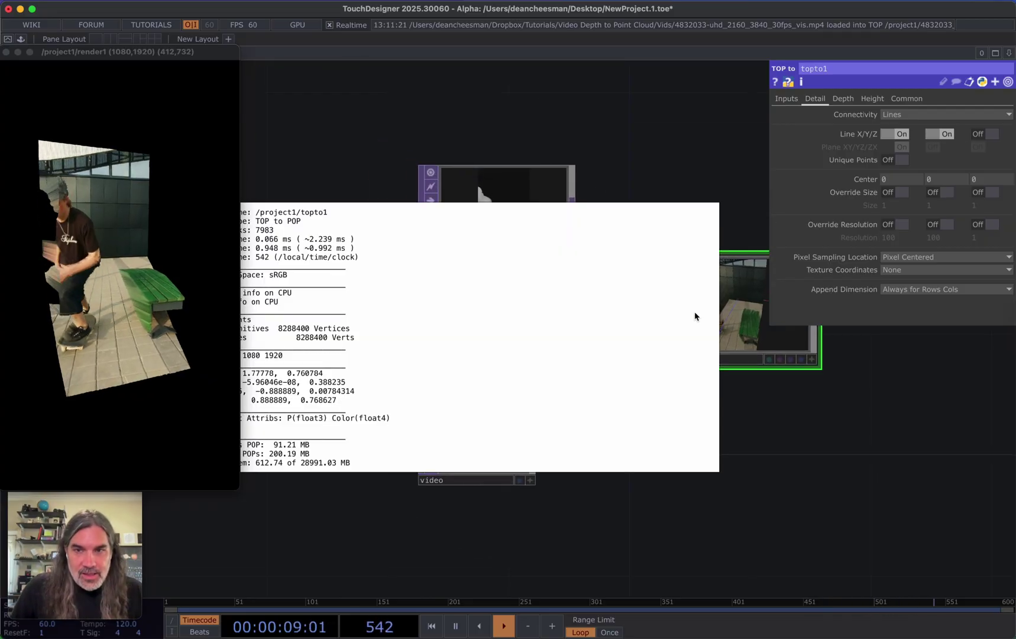
{"action": "left_click_drag", "start_coordinate": [131, 64], "coordinate": [830, 528]}
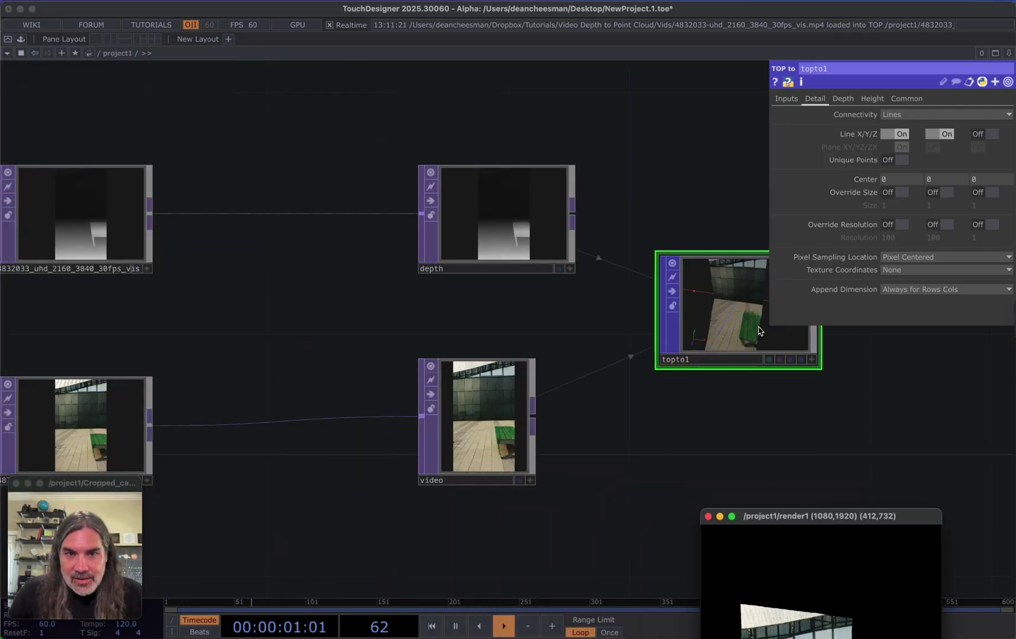
{"action": "middle_click", "coordinate": [768, 335]}
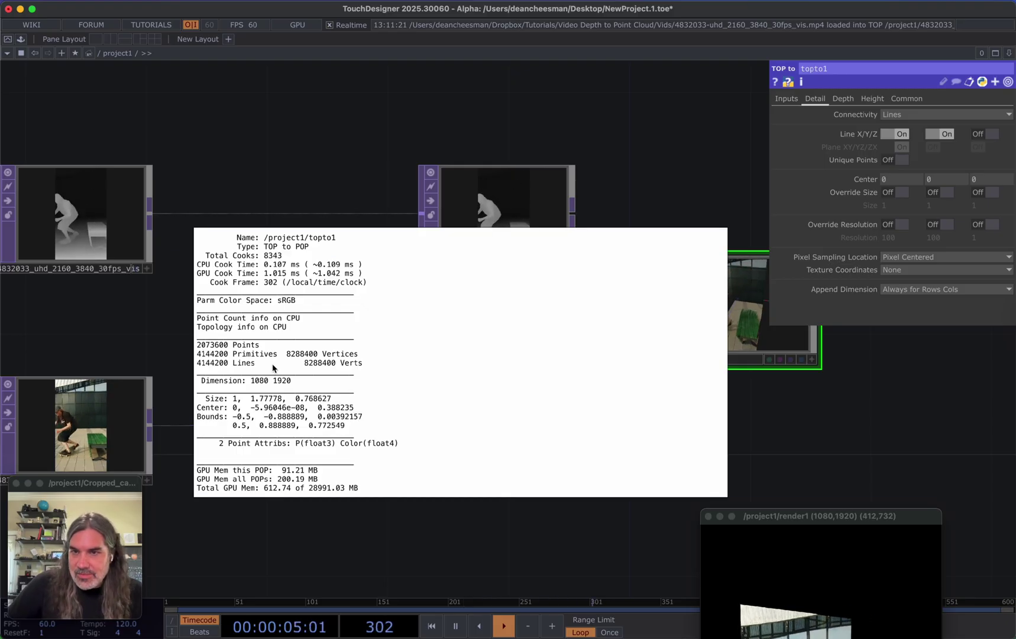
Move the render1 window back beside the depth node and shrink it to about 325 pixels wide
{"action": "left_click_drag", "start_coordinate": [813, 442], "coordinate": [682, 487]}
{"action": "left_click_drag", "start_coordinate": [852, 510], "coordinate": [287, 76]}
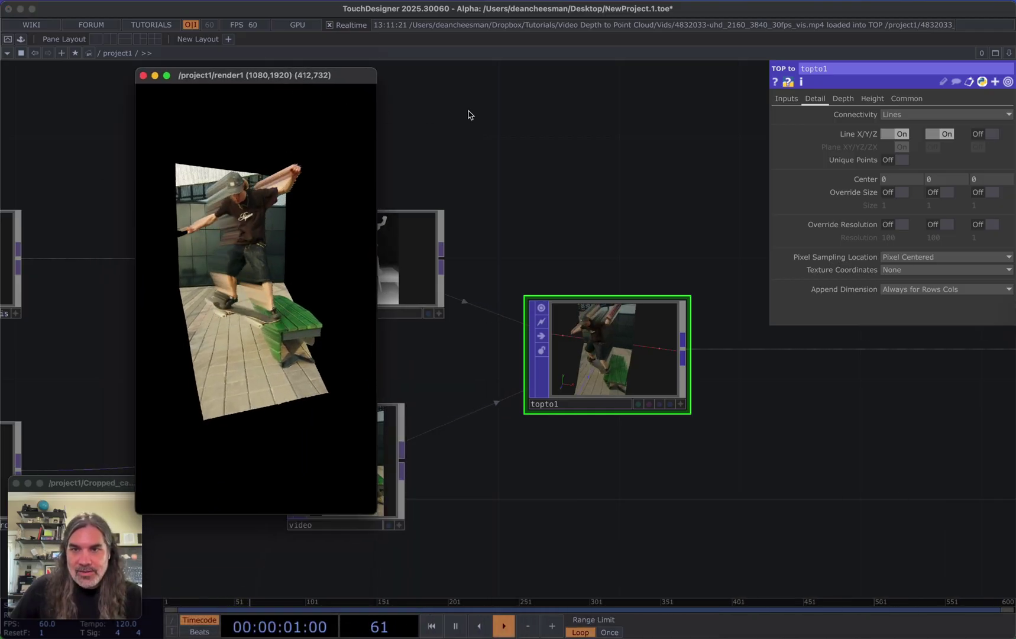
{"action": "left_click_drag", "start_coordinate": [468, 116], "coordinate": [578, 153]}
{"action": "left_click_drag", "start_coordinate": [381, 513], "coordinate": [325, 424]}
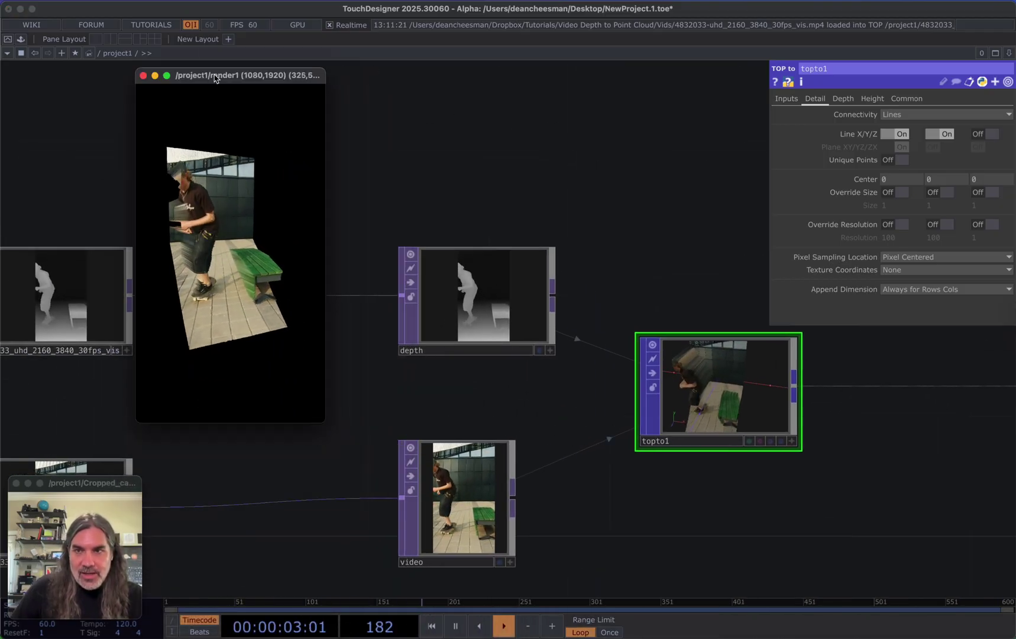
Move the render1 window to the screen's edge and enlarge it to about 397 by 706 pixels
{"action": "left_click_drag", "start_coordinate": [215, 78], "coordinate": [80, 77]}
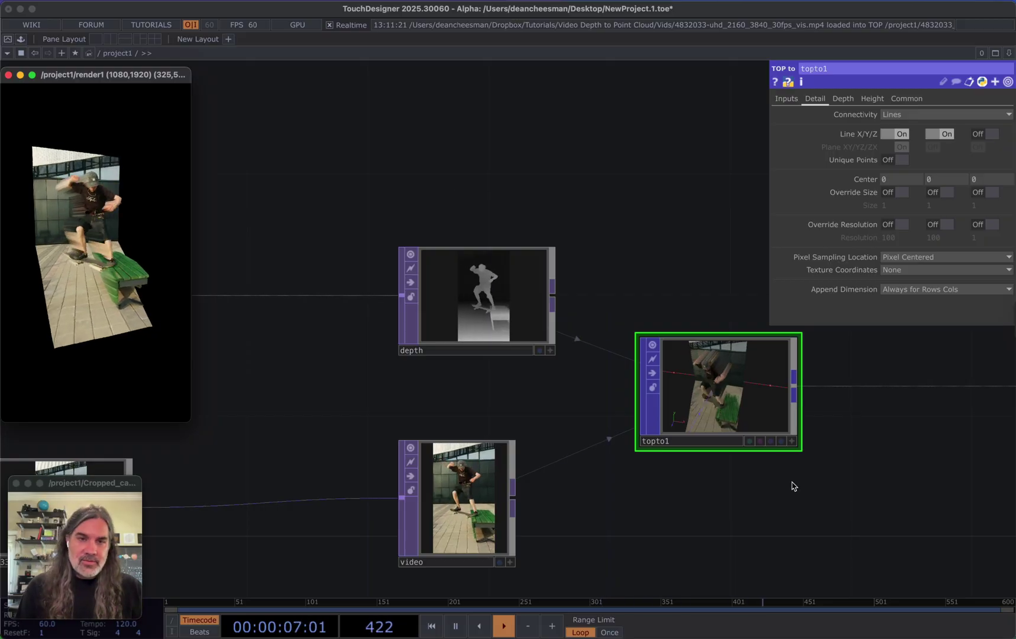
{"action": "scroll", "coordinate": [793, 486], "scroll_direction": "up", "scroll_amount": 10}
{"action": "left_click_drag", "start_coordinate": [971, 538], "coordinate": [849, 474]}
{"action": "scroll", "coordinate": [291, 369], "scroll_direction": "up", "scroll_amount": 1}
{"action": "left_click_drag", "start_coordinate": [190, 421], "coordinate": [277, 497]}
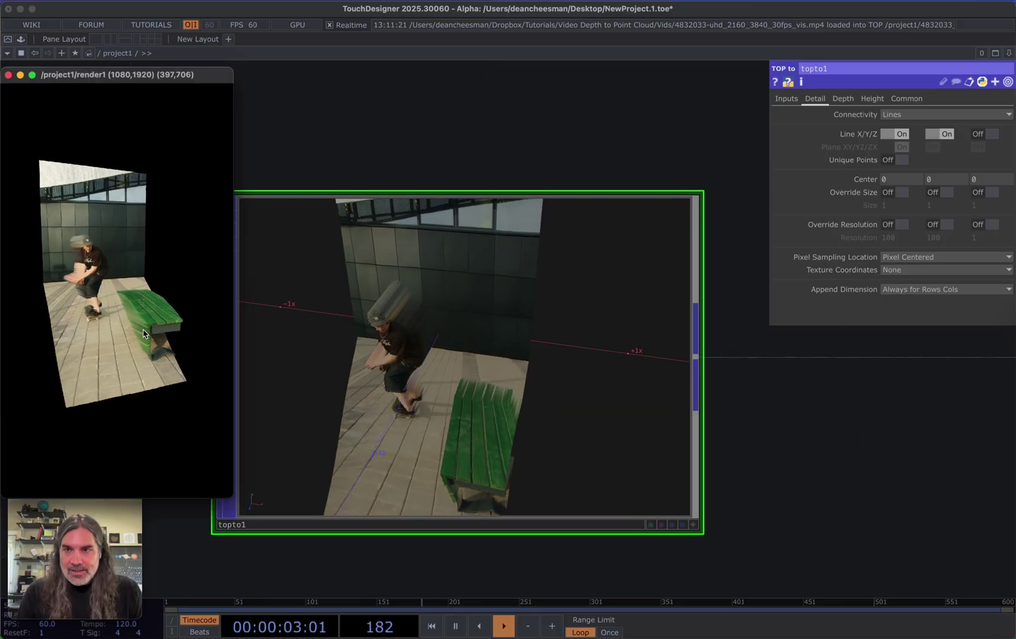
Resize the cam1 node to a tall portrait shape and orbit the camera to about -15.8, -48.1, 0 rotation
{"action": "scroll", "coordinate": [665, 474], "scroll_direction": "down", "scroll_amount": 5}
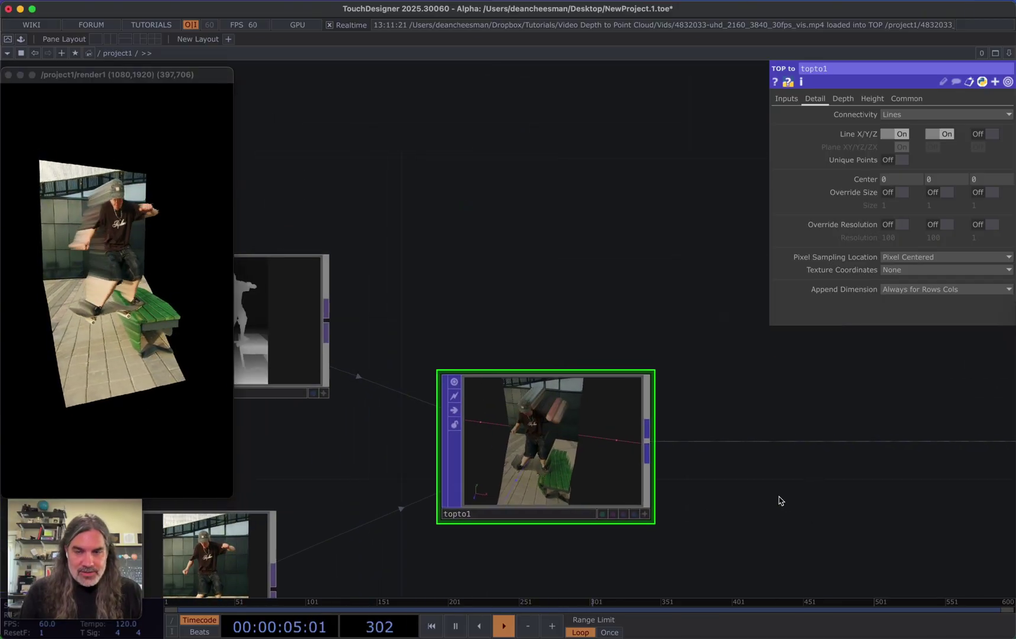
{"action": "scroll", "coordinate": [780, 497], "scroll_direction": "up", "scroll_amount": 2}
{"action": "left_click_drag", "start_coordinate": [828, 496], "coordinate": [516, 490]}
{"action": "scroll", "coordinate": [519, 490], "scroll_direction": "down", "scroll_amount": 5}
{"action": "left_click_drag", "start_coordinate": [436, 487], "coordinate": [71, 468]}
{"action": "scroll", "coordinate": [839, 450], "scroll_direction": "up", "scroll_amount": 5}
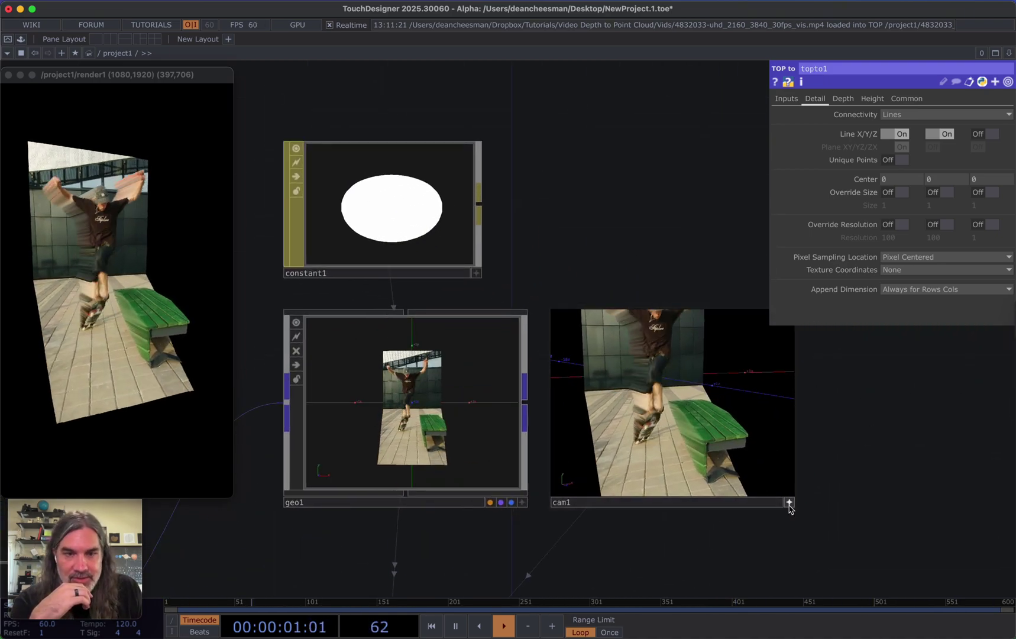
{"action": "left_click_drag", "start_coordinate": [792, 508], "coordinate": [799, 384]}
{"action": "left_click", "coordinate": [674, 385]}
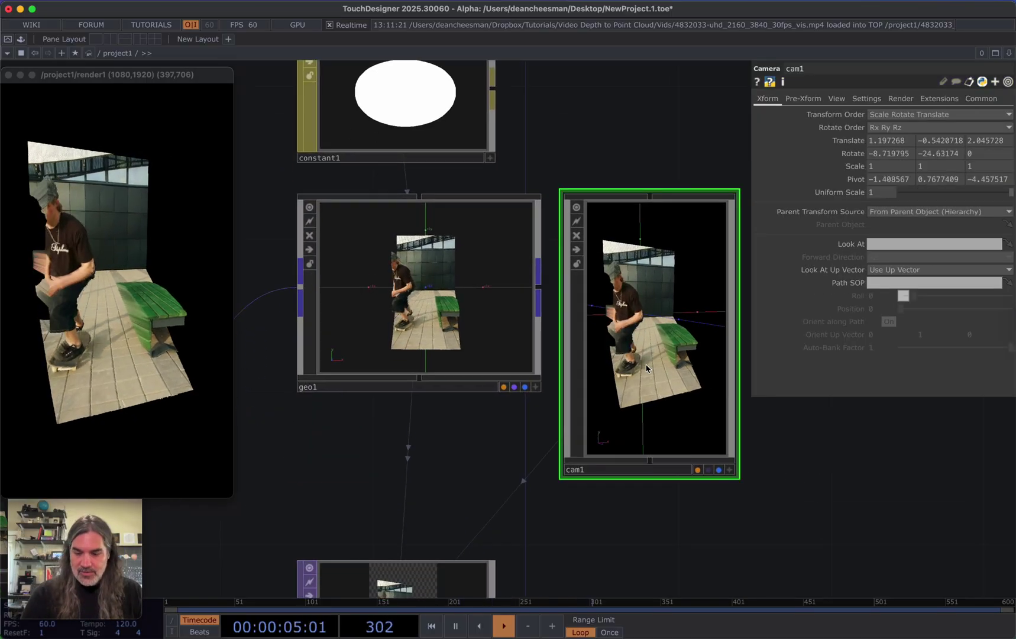
{"action": "key", "text": "a"}
{"action": "left_click_drag", "start_coordinate": [646, 368], "coordinate": [638, 338]}
Try drawing only X lines on topto1 by turning off its Y lines, and enlarge the node
{"action": "scroll", "coordinate": [508, 440], "scroll_direction": "left", "scroll_amount": 10}
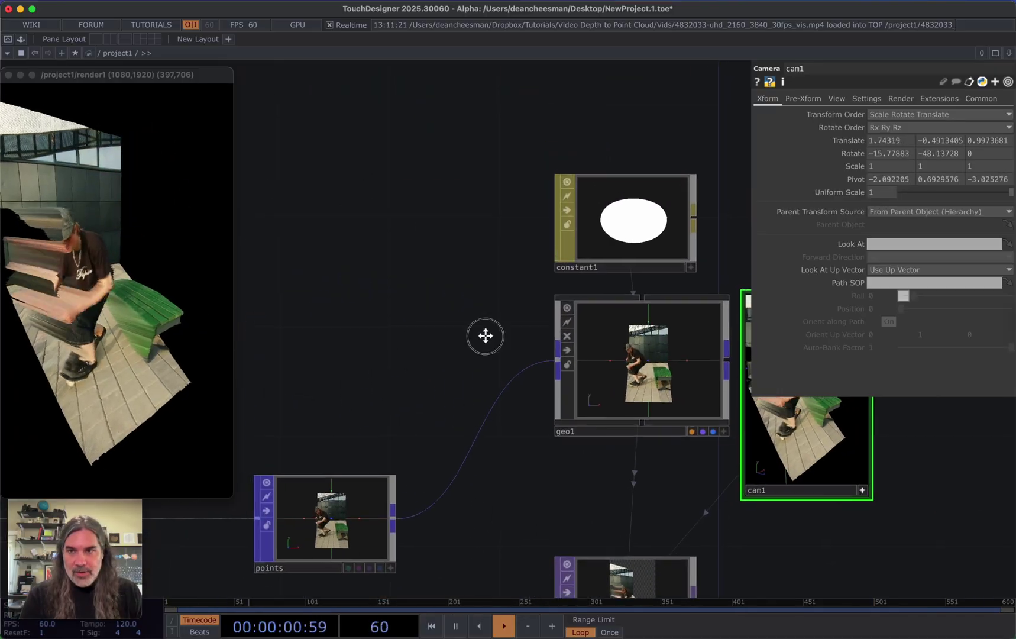
{"action": "scroll", "coordinate": [412, 350], "scroll_direction": "left", "scroll_amount": 10}
{"action": "left_click_drag", "start_coordinate": [261, 389], "coordinate": [583, 359]}
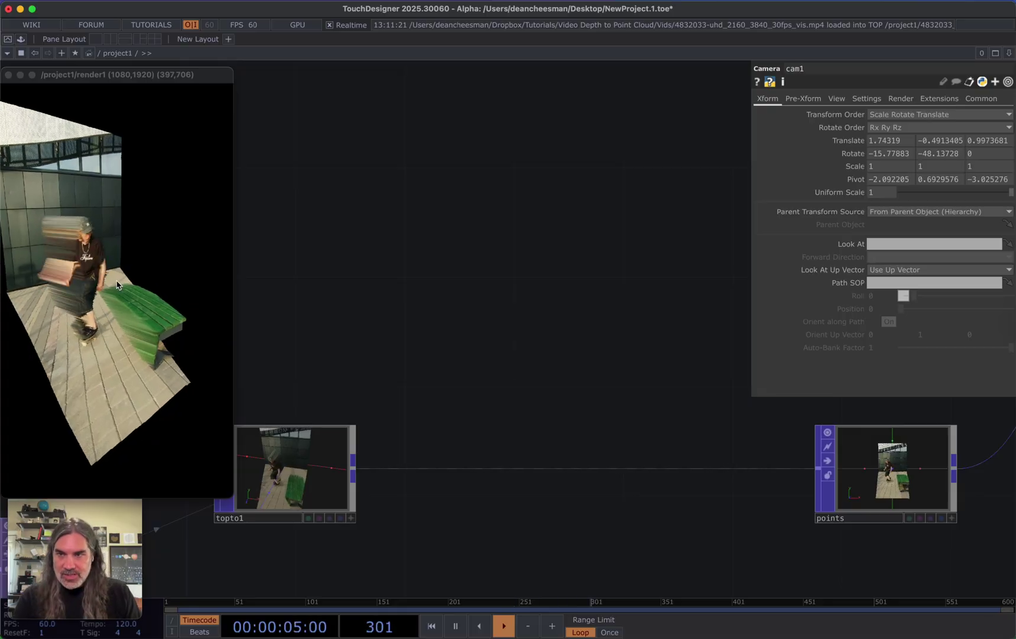
{"action": "scroll", "coordinate": [483, 363], "scroll_direction": "left", "scroll_amount": 5}
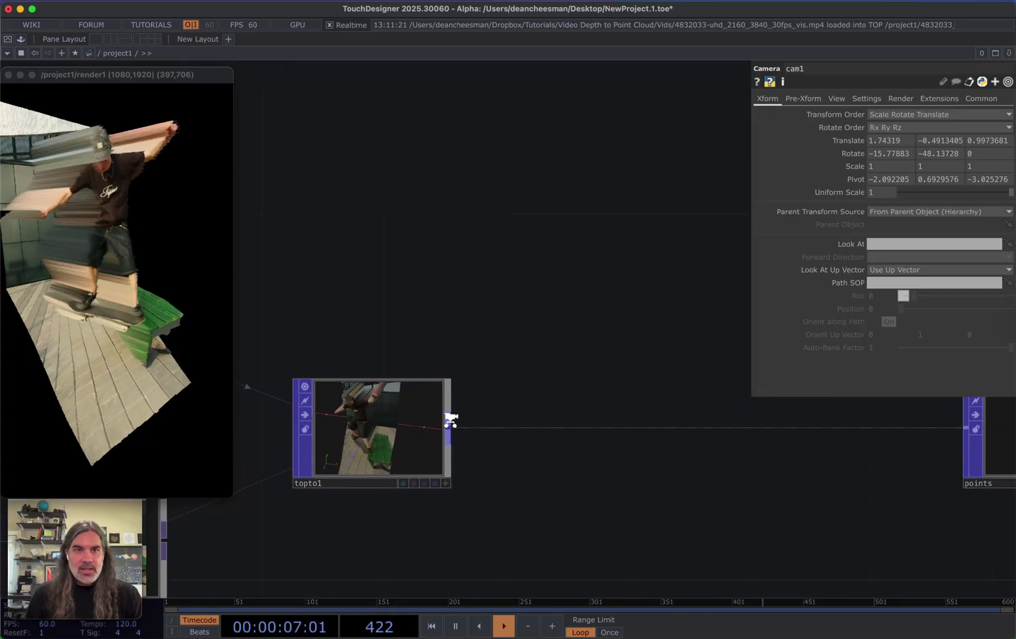
{"action": "left_click", "coordinate": [449, 422]}
{"action": "scroll", "coordinate": [448, 422], "scroll_direction": "up", "scroll_amount": 5}
{"action": "left_click_drag", "start_coordinate": [504, 308], "coordinate": [602, 317]}
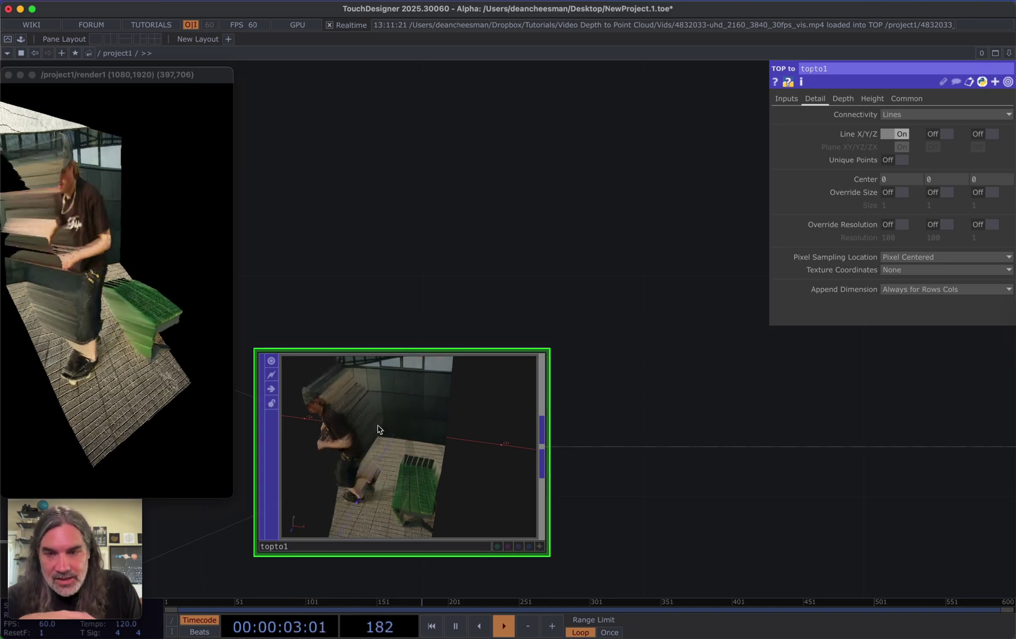
Examine topto1's X-only lines up close from a side angle
{"action": "scroll", "coordinate": [690, 460], "scroll_direction": "up", "scroll_amount": 5}
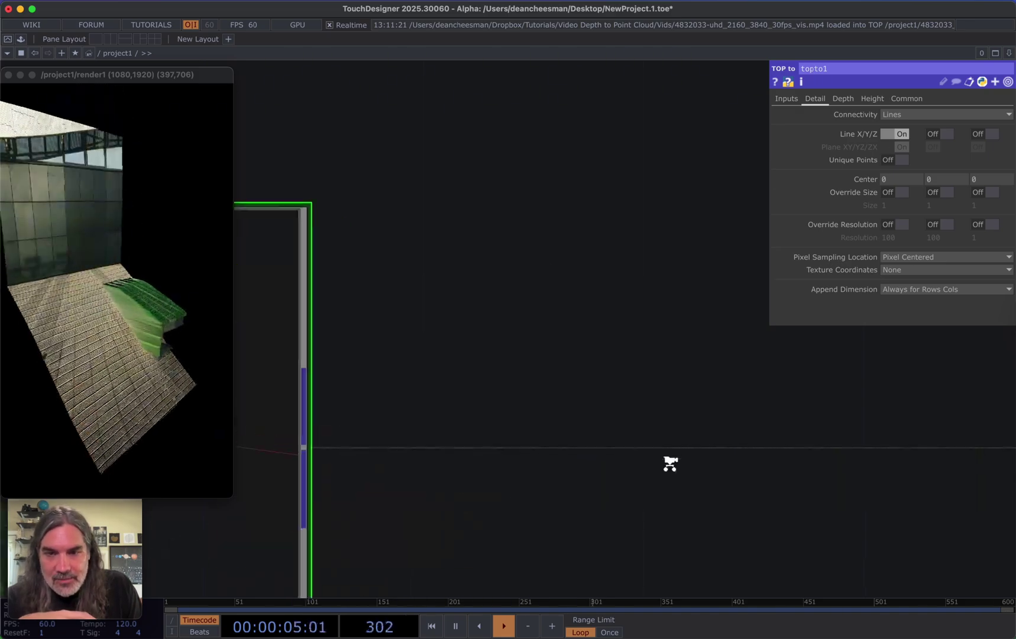
{"action": "scroll", "coordinate": [867, 460], "scroll_direction": "down", "scroll_amount": 5}
{"action": "left_click_drag", "start_coordinate": [764, 473], "coordinate": [825, 403]}
{"action": "scroll", "coordinate": [822, 408], "scroll_direction": "up", "scroll_amount": 5}
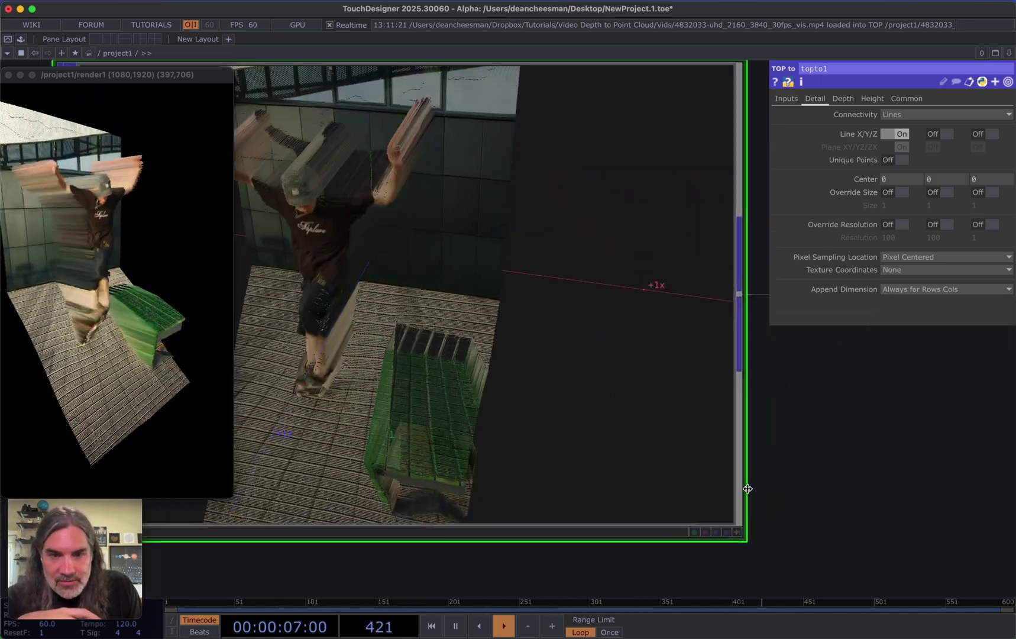
{"action": "left_click_drag", "start_coordinate": [605, 372], "coordinate": [444, 405]}
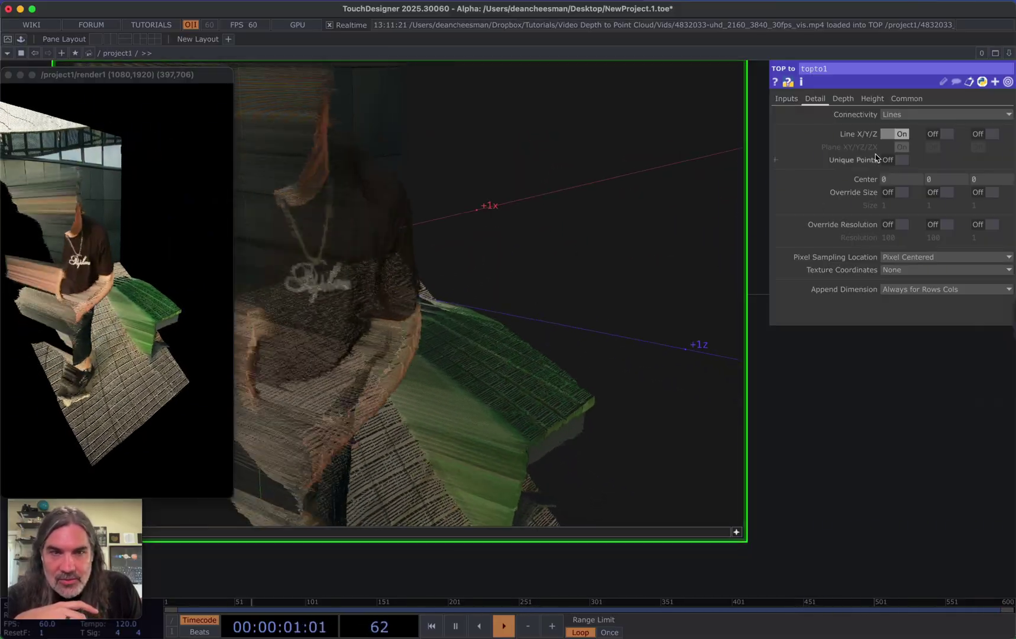
Compare topto1's Y-only lines with X and Y lines together from a side view, leaving both X and Y on
{"action": "left_click", "coordinate": [901, 135]}
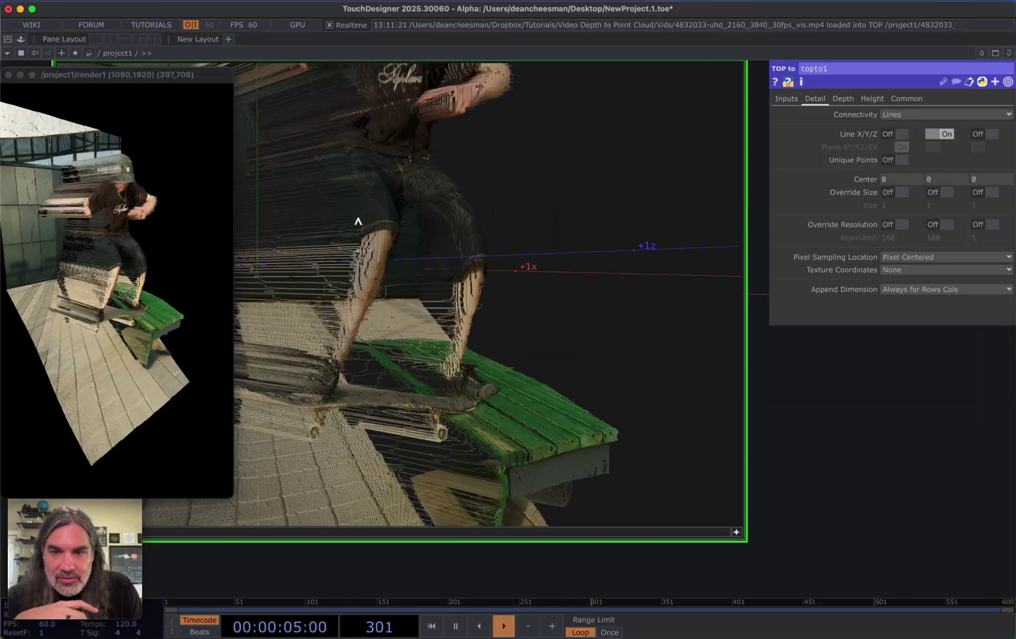
{"action": "key", "text": "h"}
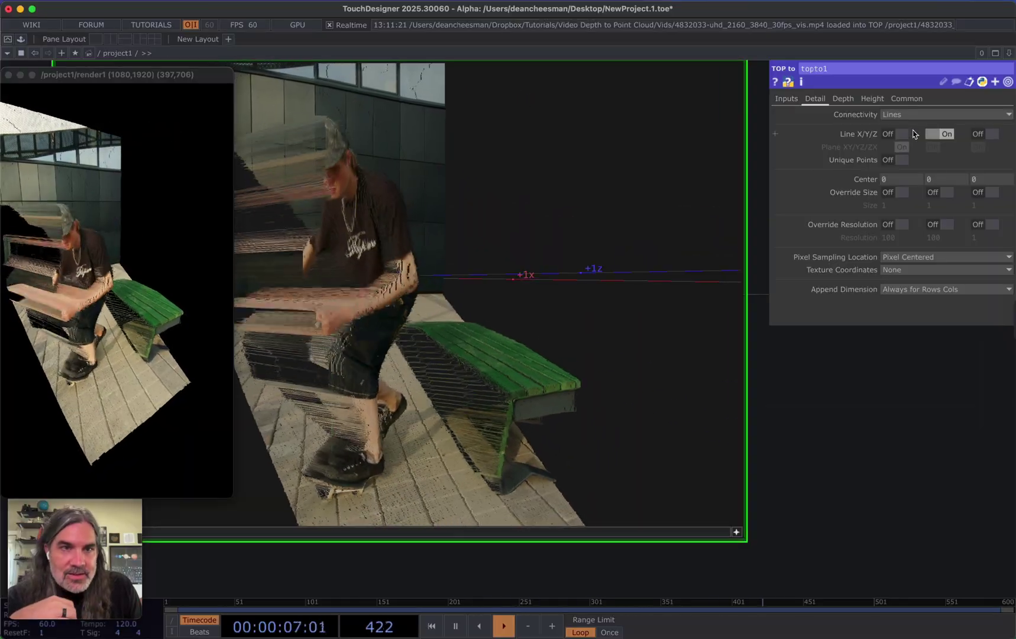
{"action": "left_click_drag", "start_coordinate": [490, 356], "coordinate": [398, 354]}
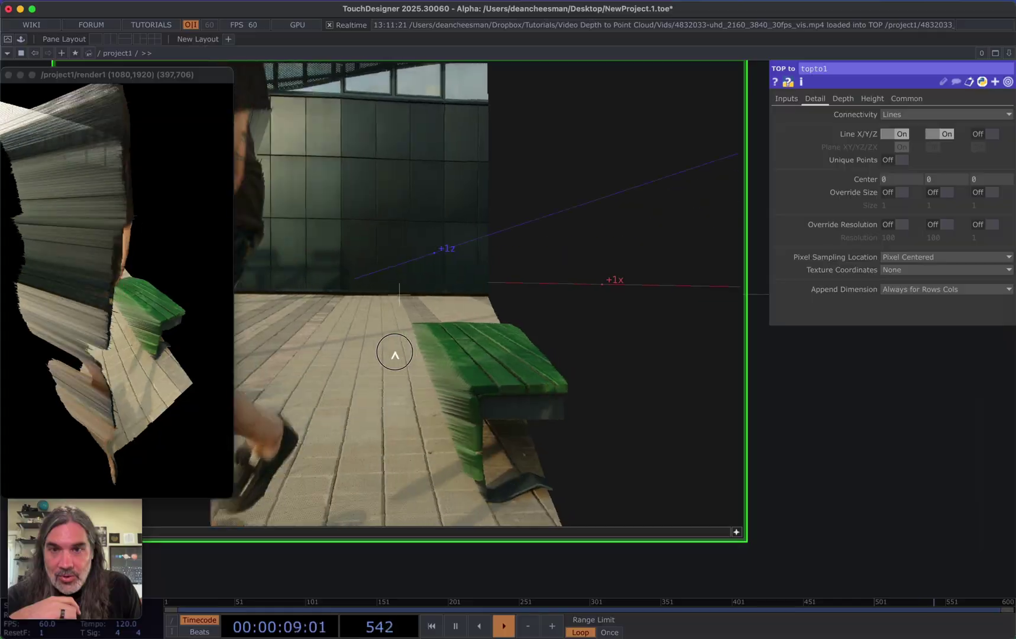
{"action": "left_click_drag", "start_coordinate": [475, 353], "coordinate": [610, 386]}
{"action": "scroll", "coordinate": [507, 359], "scroll_direction": "down", "scroll_amount": 2}
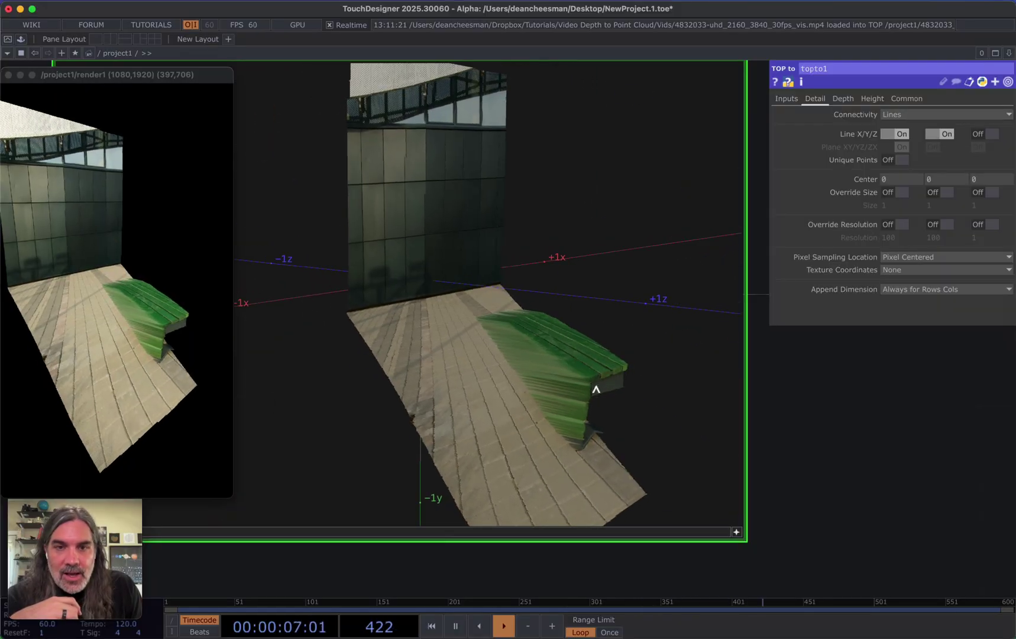
Insert a Line Break POP on the wire between topto1 and points
{"action": "scroll", "coordinate": [734, 423], "scroll_direction": "down", "scroll_amount": 3}
{"action": "scroll", "coordinate": [758, 385], "scroll_direction": "right", "scroll_amount": 2}
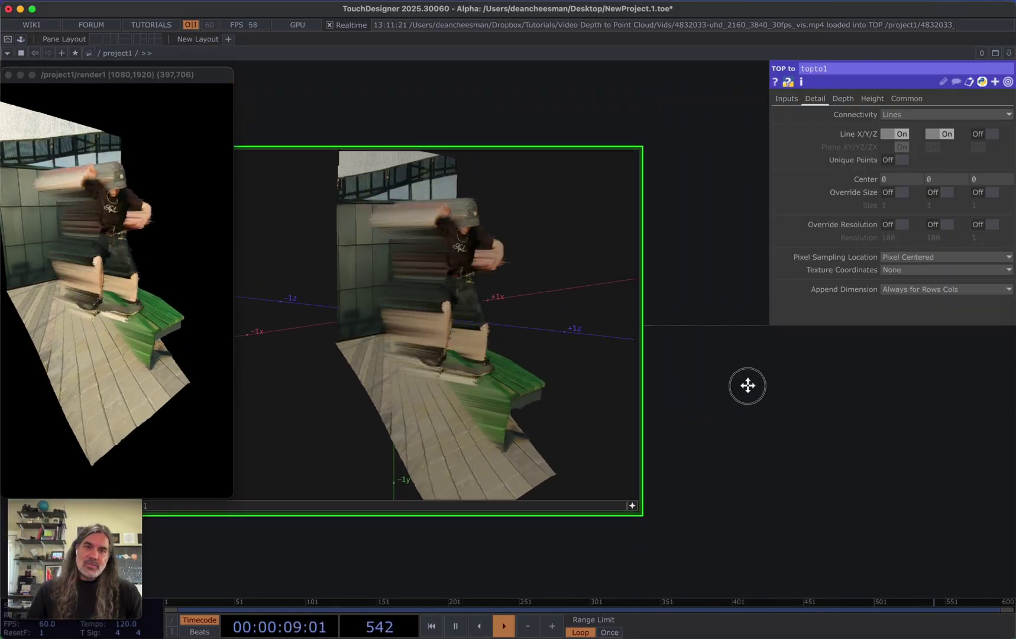
{"action": "scroll", "coordinate": [621, 449], "scroll_direction": "down", "scroll_amount": 4}
{"action": "scroll", "coordinate": [704, 459], "scroll_direction": "down", "scroll_amount": 4}
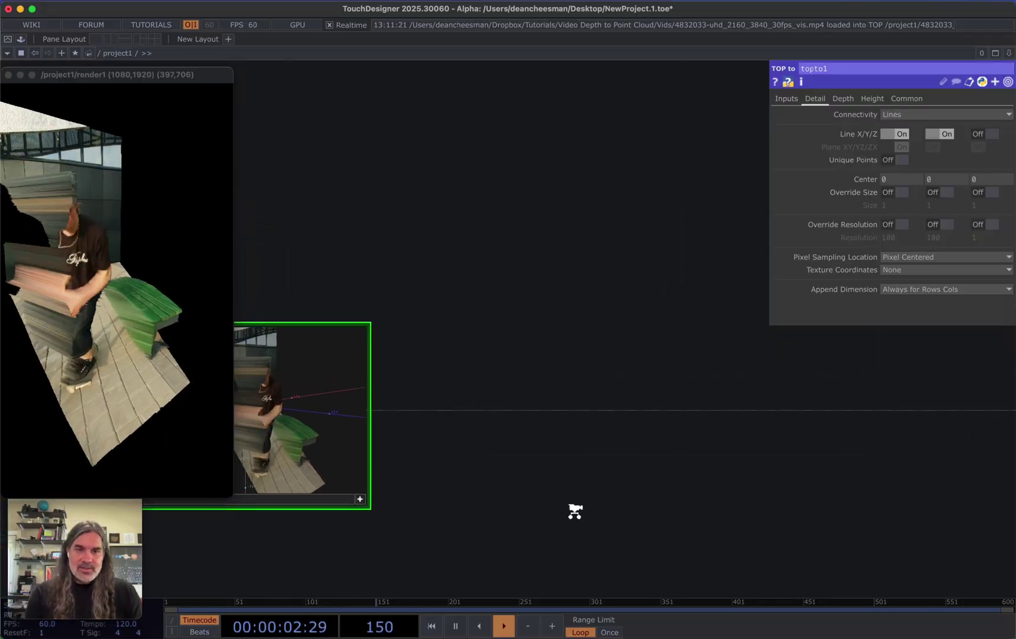
{"action": "left_click", "coordinate": [614, 440]}
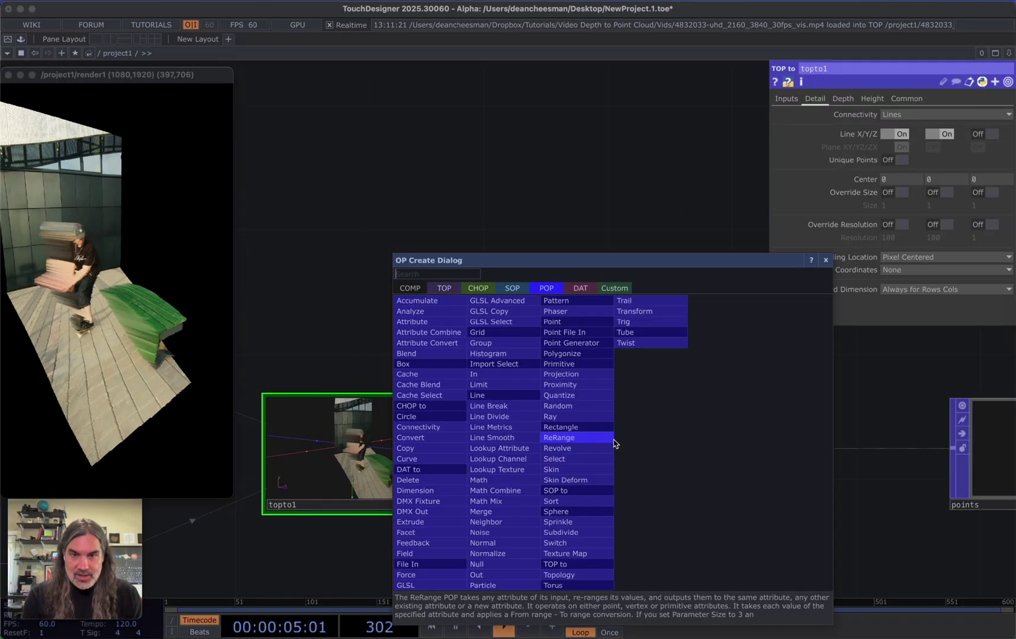
{"action": "left_click", "coordinate": [489, 406]}
{"action": "left_click", "coordinate": [628, 472]}
Switch linebreak1 from breaking every N points to breaking by distance threshold
{"action": "scroll", "coordinate": [615, 491], "scroll_direction": "up", "scroll_amount": 2}
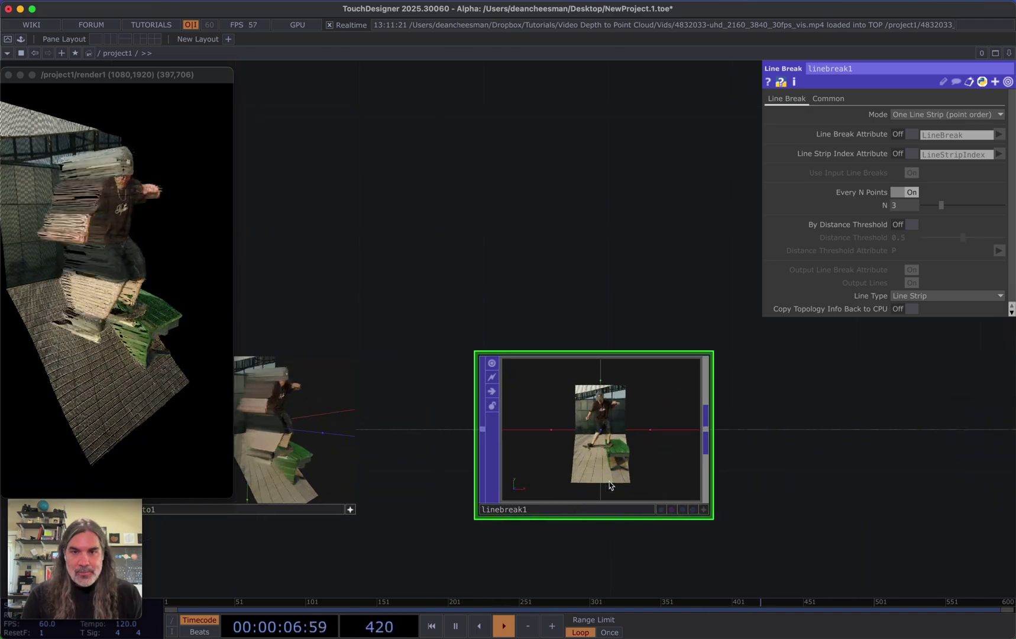
{"action": "scroll", "coordinate": [615, 482], "scroll_direction": "up", "scroll_amount": 4}
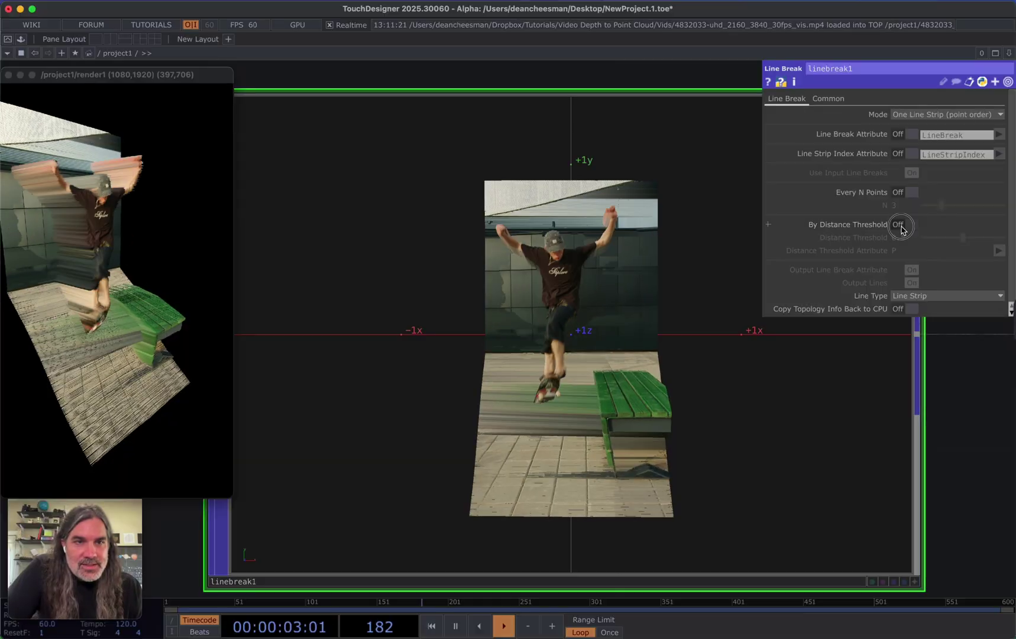
{"action": "left_click", "coordinate": [902, 226]}
Set linebreak1's Distance Threshold to 0.006, checking the breaks around the skater and bench from the side
{"action": "left_click", "coordinate": [915, 581]}
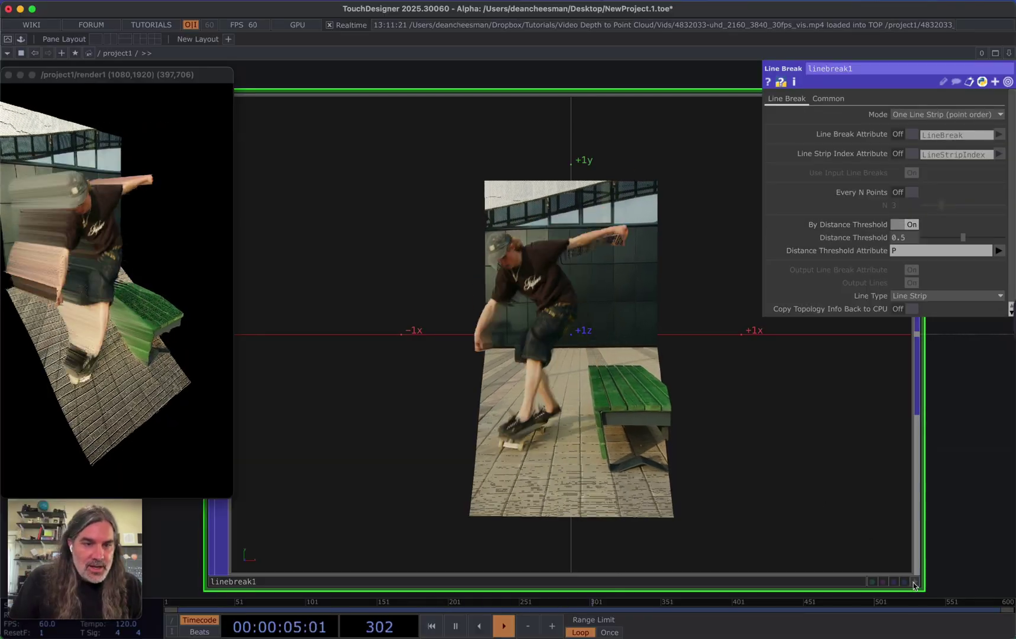
{"action": "left_click_drag", "start_coordinate": [710, 450], "coordinate": [674, 417]}
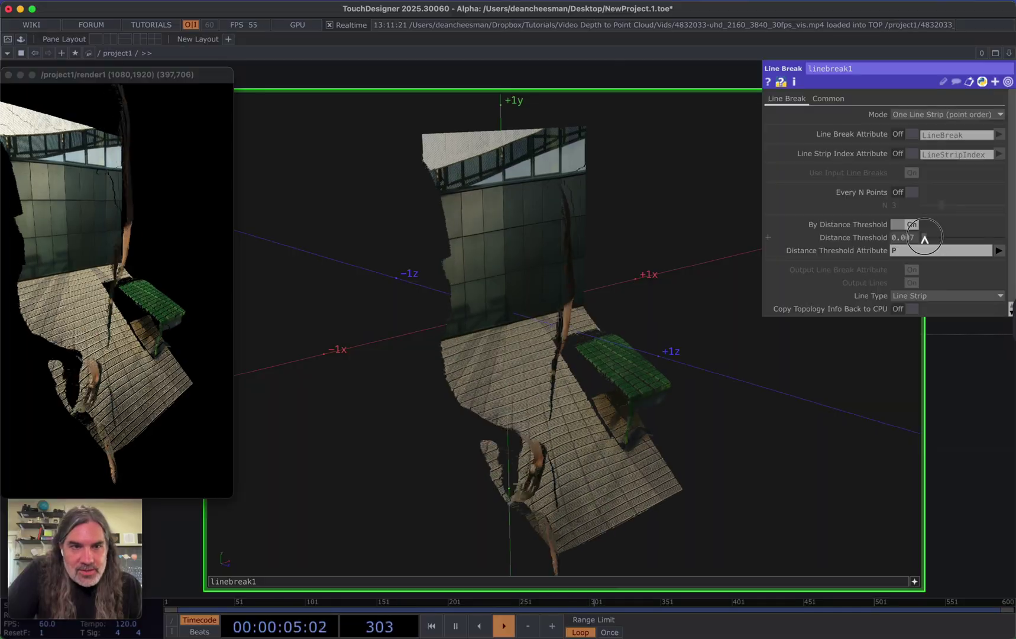
{"action": "left_click_drag", "start_coordinate": [903, 238], "coordinate": [909, 263]}
{"action": "left_click_drag", "start_coordinate": [906, 215], "coordinate": [917, 238]}
{"action": "left_click_drag", "start_coordinate": [555, 326], "coordinate": [526, 319]}
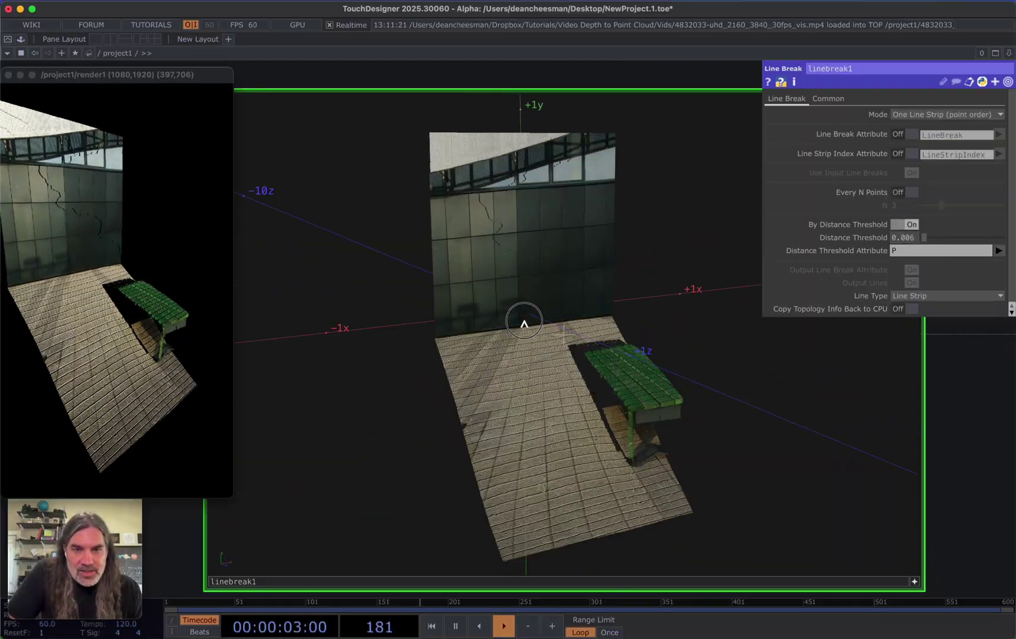
{"action": "scroll", "coordinate": [608, 410], "scroll_direction": "up", "scroll_amount": 5}
{"action": "left_click_drag", "start_coordinate": [608, 411], "coordinate": [567, 352]}
Look over the whole network from the source videos through linebreak1 to render1
{"action": "scroll", "coordinate": [686, 376], "scroll_direction": "down", "scroll_amount": 4}
{"action": "left_click_drag", "start_coordinate": [976, 453], "coordinate": [472, 475]}
{"action": "scroll", "coordinate": [858, 441], "scroll_direction": "down", "scroll_amount": 2}
{"action": "scroll", "coordinate": [724, 443], "scroll_direction": "down", "scroll_amount": 1}
{"action": "scroll", "coordinate": [710, 443], "scroll_direction": "down", "scroll_amount": 3}
{"action": "scroll", "coordinate": [598, 431], "scroll_direction": "down", "scroll_amount": 2}
{"action": "scroll", "coordinate": [432, 446], "scroll_direction": "right", "scroll_amount": 3}
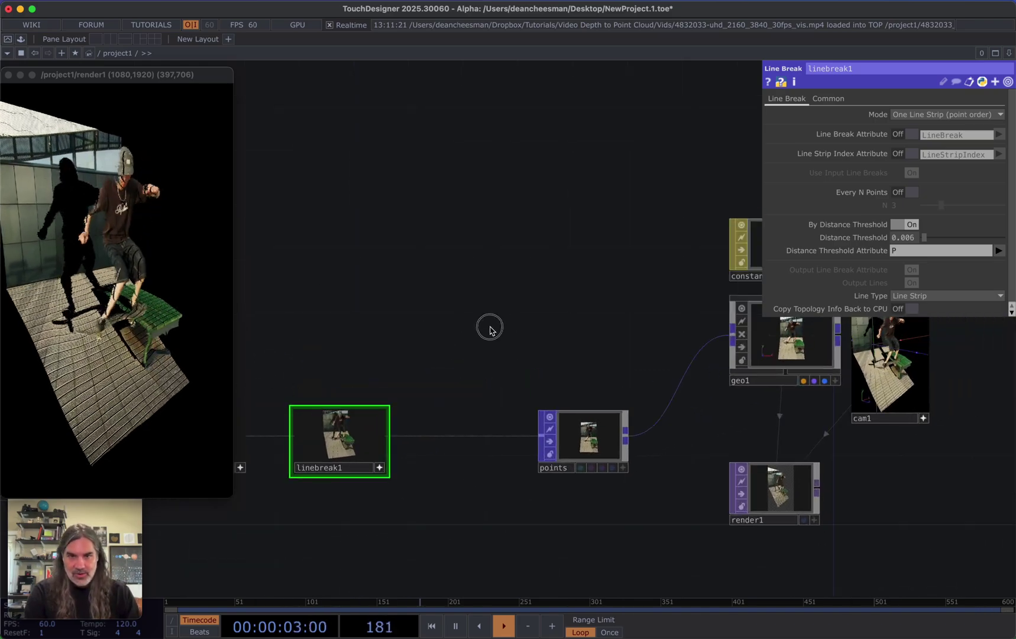
{"action": "scroll", "coordinate": [577, 393], "scroll_direction": "right", "scroll_amount": 6}
{"action": "left_click_drag", "start_coordinate": [656, 531], "coordinate": [864, 484]}
{"action": "scroll", "coordinate": [864, 483], "scroll_direction": "down", "scroll_amount": 3}
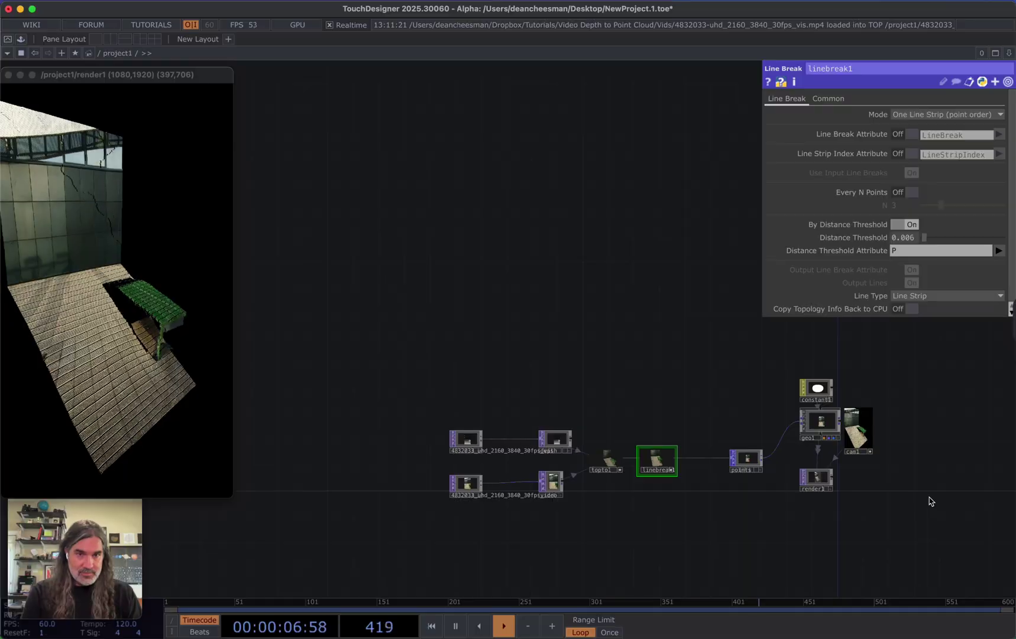
{"action": "scroll", "coordinate": [870, 496], "scroll_direction": "up", "scroll_amount": 2}
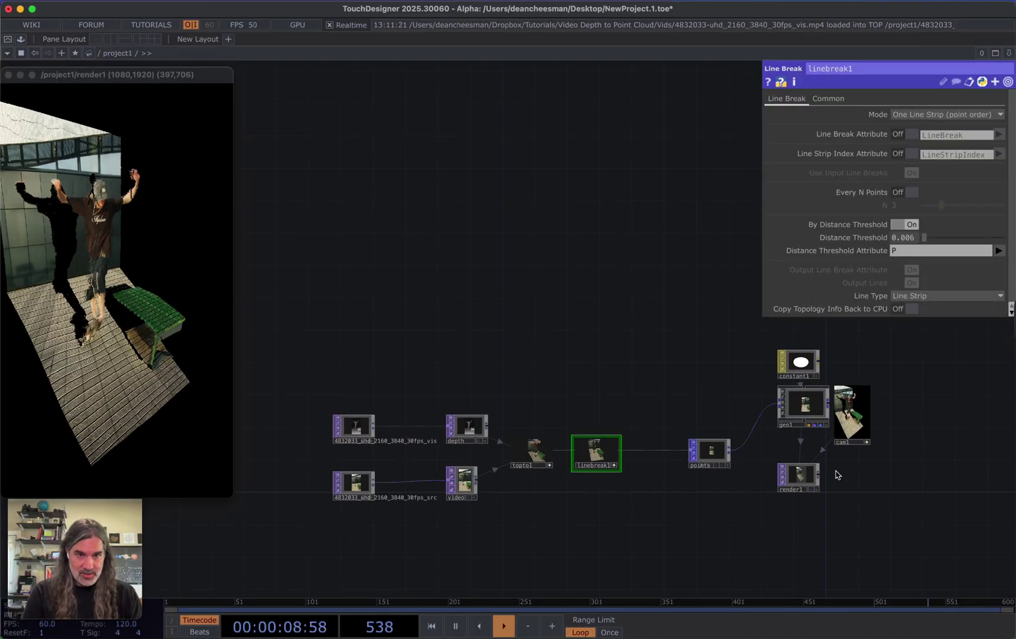
{"action": "left_click_drag", "start_coordinate": [557, 528], "coordinate": [703, 524]}
{"action": "left_click_drag", "start_coordinate": [822, 511], "coordinate": [679, 526]}
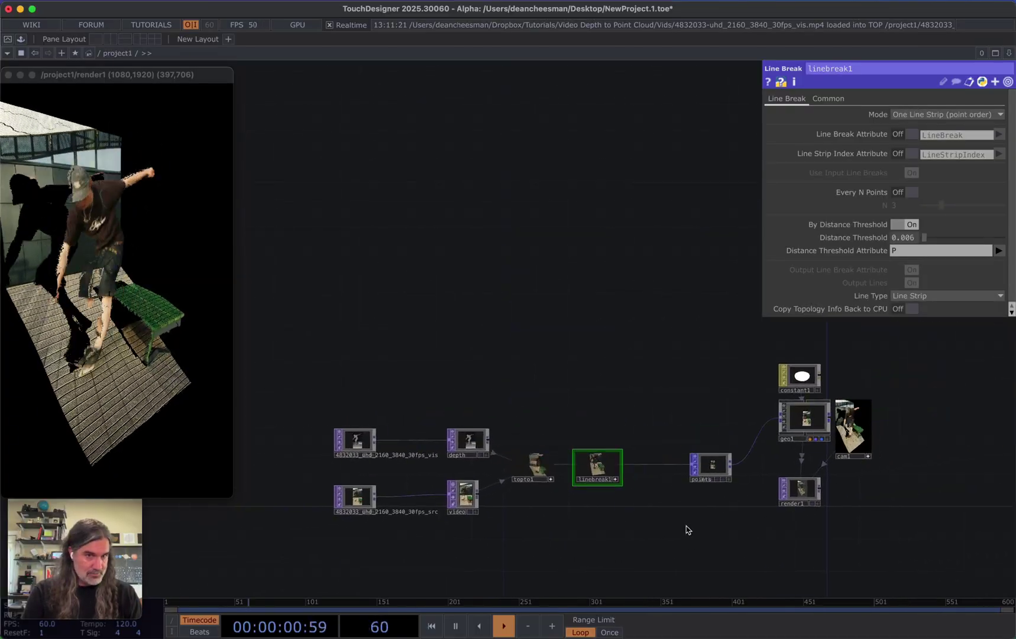
{"action": "left_click_drag", "start_coordinate": [783, 525], "coordinate": [728, 521]}
Add a Null TOP to render1's output and place it well beyond cam1
{"action": "scroll", "coordinate": [728, 516], "scroll_direction": "up", "scroll_amount": 5}
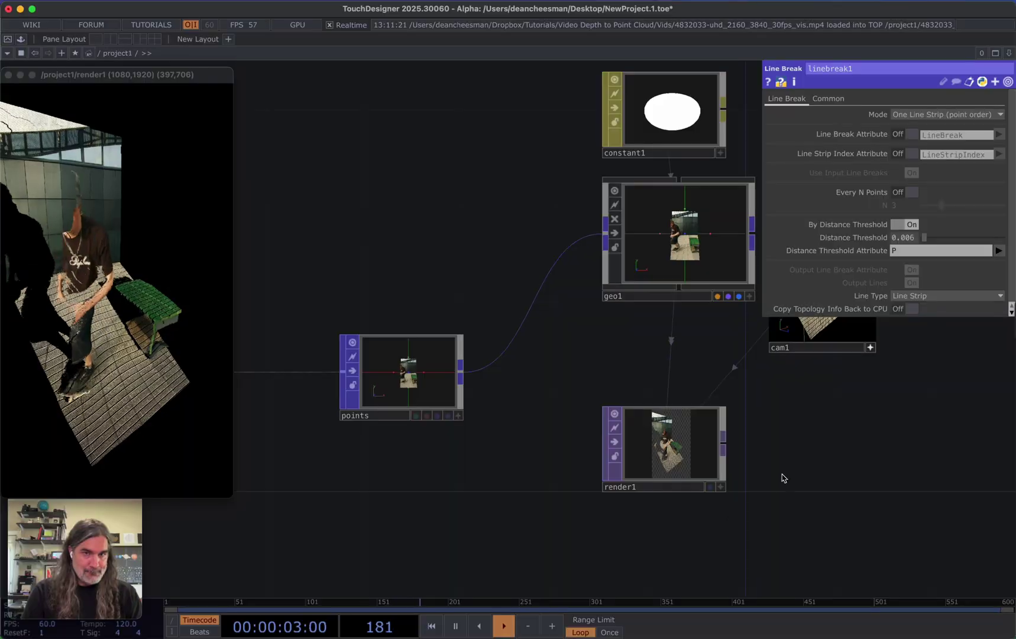
{"action": "left_click_drag", "start_coordinate": [847, 450], "coordinate": [556, 483]}
{"action": "double_click", "coordinate": [552, 476]}
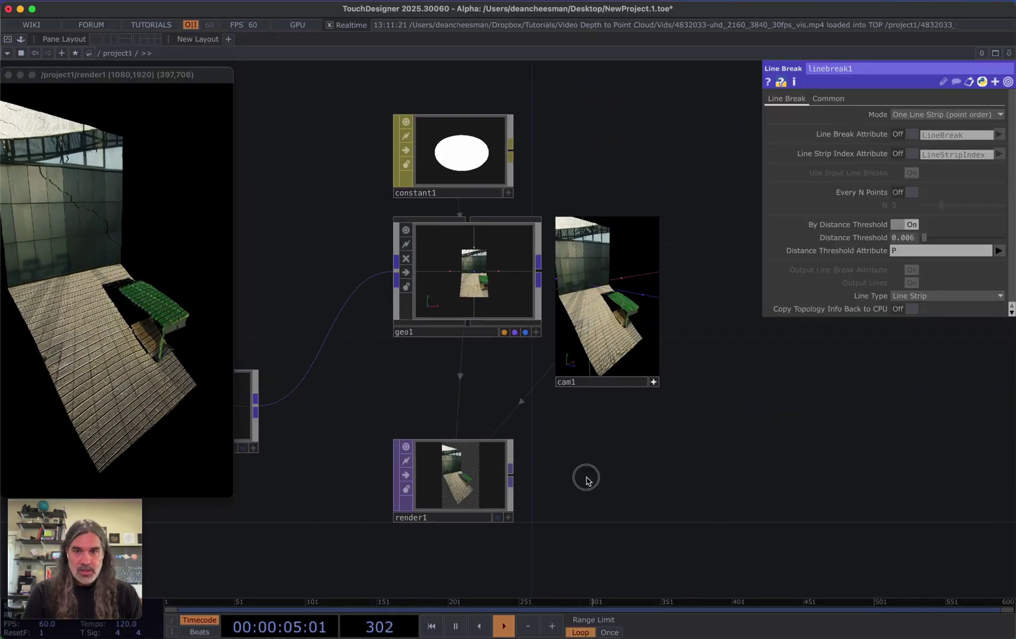
{"action": "key", "text": "Escape"}
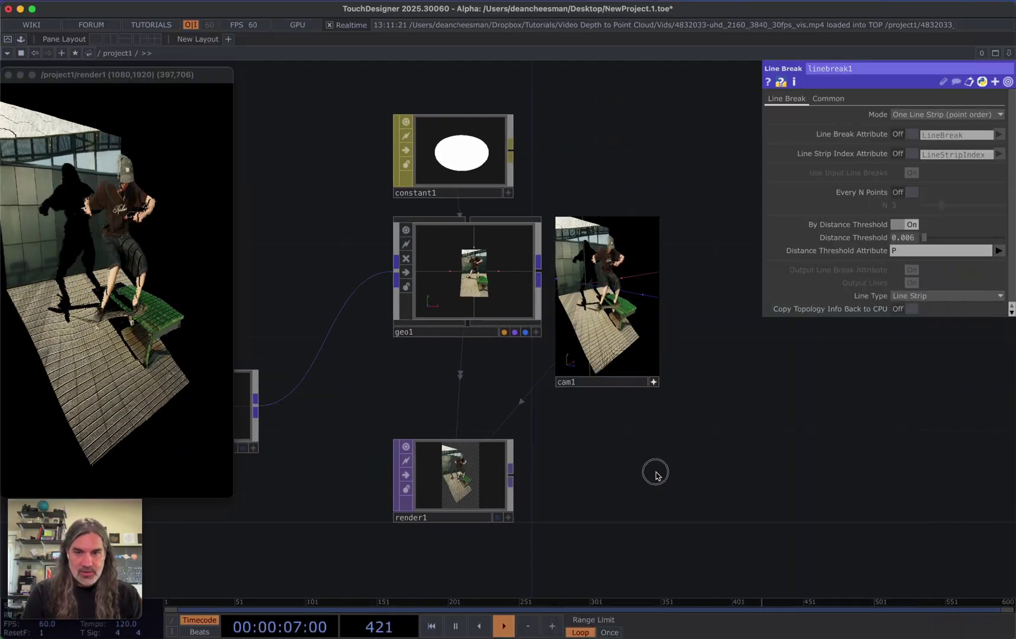
{"action": "right_click", "coordinate": [512, 479]}
{"action": "left_click", "coordinate": [716, 412]}
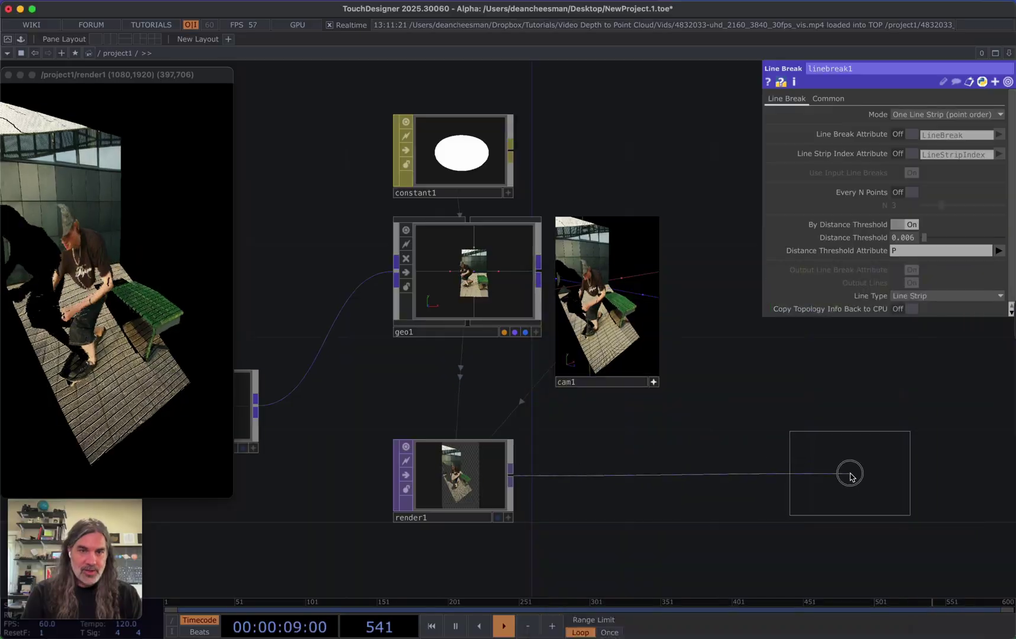
{"action": "left_click", "coordinate": [847, 479]}
Add a Noise CHOP in the empty area beyond cam1, above null1
{"action": "scroll", "coordinate": [674, 358], "scroll_direction": "right", "scroll_amount": 3}
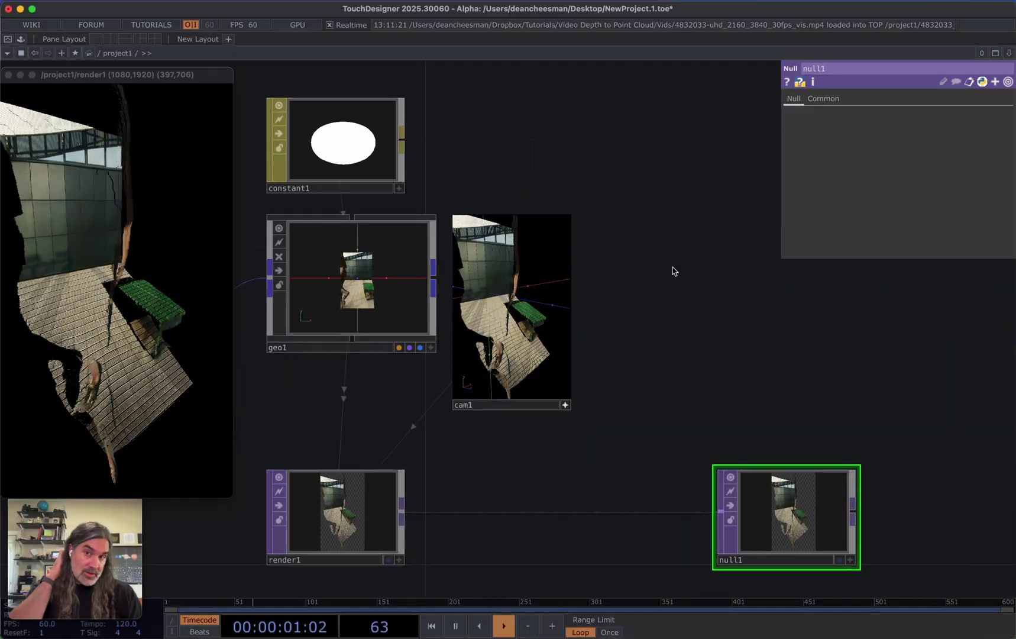
{"action": "scroll", "coordinate": [722, 310], "scroll_direction": "up", "scroll_amount": 2}
{"action": "left_click_drag", "start_coordinate": [589, 420], "coordinate": [442, 440]}
{"action": "key", "text": "Tab"}
{"action": "left_click", "coordinate": [490, 207]}
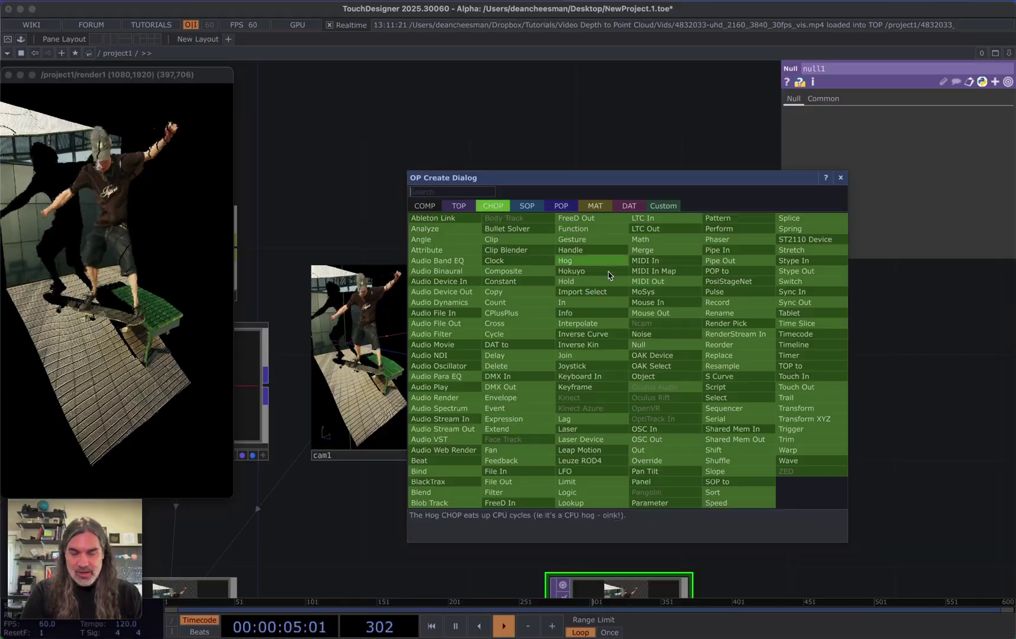
{"action": "type", "text": "n"}
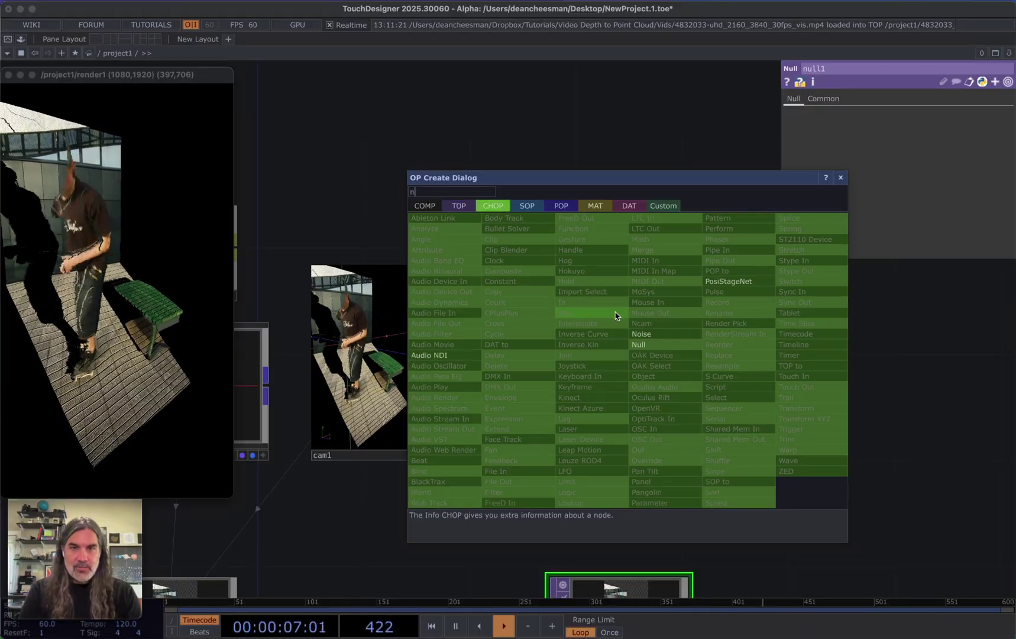
{"action": "left_click", "coordinate": [641, 334]}
{"action": "left_click", "coordinate": [644, 306]}
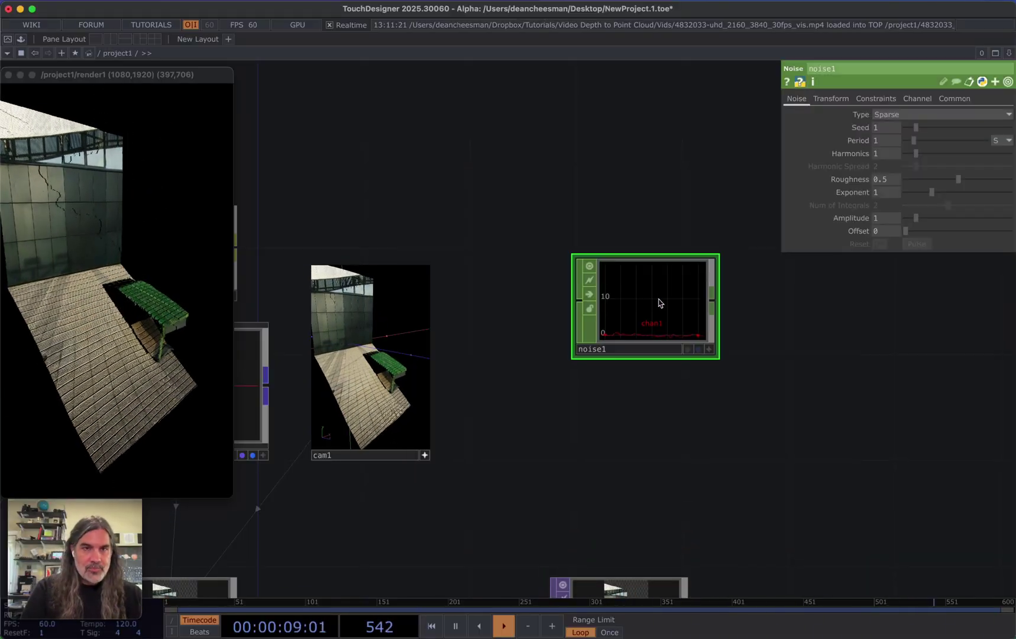
Set noise1's channel names to x and y
{"action": "left_click", "coordinate": [917, 98]}
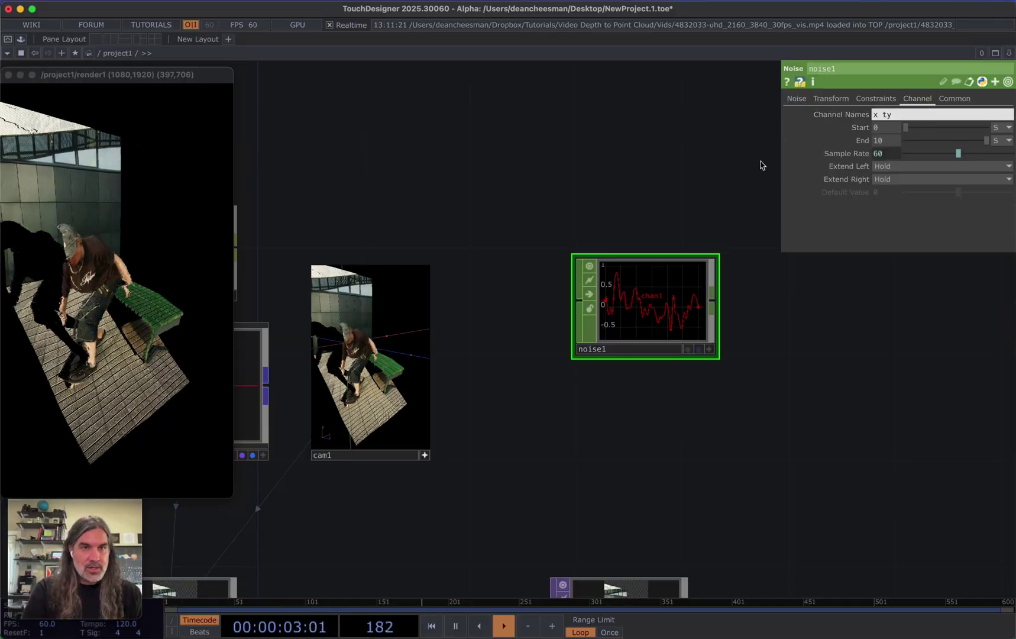
{"action": "type", "text": "x y"}
{"action": "key", "text": "Return"}
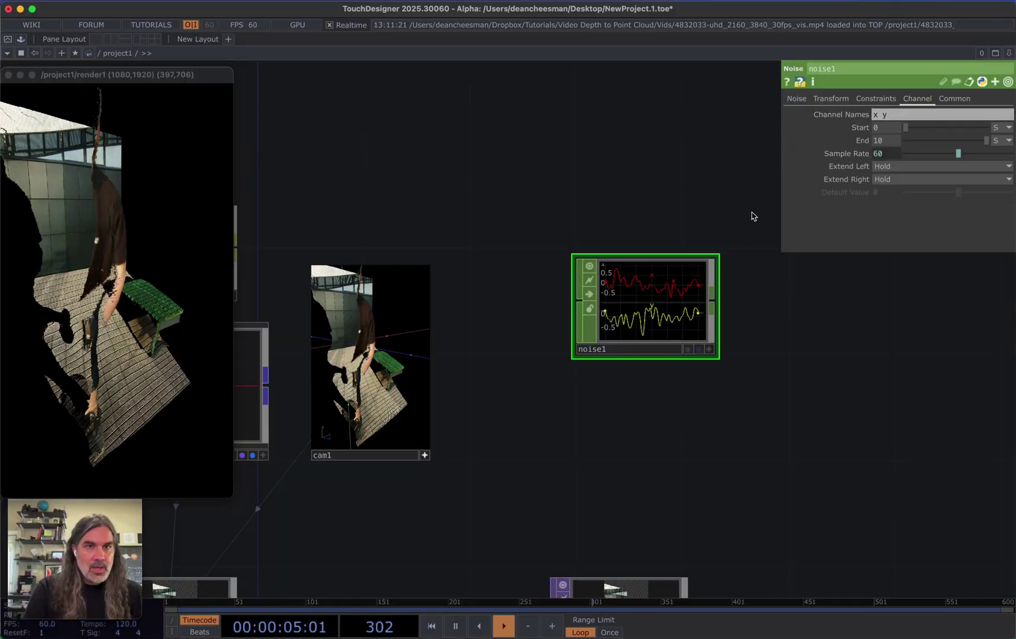
Turn on Time Slice for noise1 and set its Period to 5.07
{"action": "left_click", "coordinate": [954, 98]}
{"action": "left_click", "coordinate": [887, 115]}
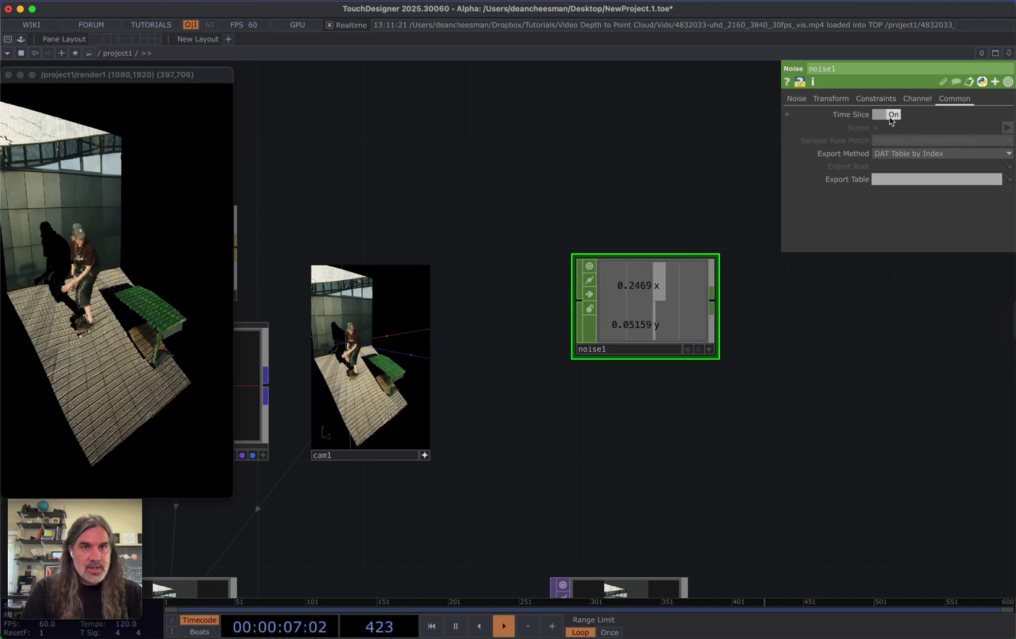
{"action": "left_click", "coordinate": [797, 98]}
{"action": "left_click_drag", "start_coordinate": [913, 140], "coordinate": [946, 140]}
Add a Null COMP and place it above cam1
{"action": "left_click_drag", "start_coordinate": [497, 177], "coordinate": [613, 238]}
{"action": "double_click", "coordinate": [487, 213]}
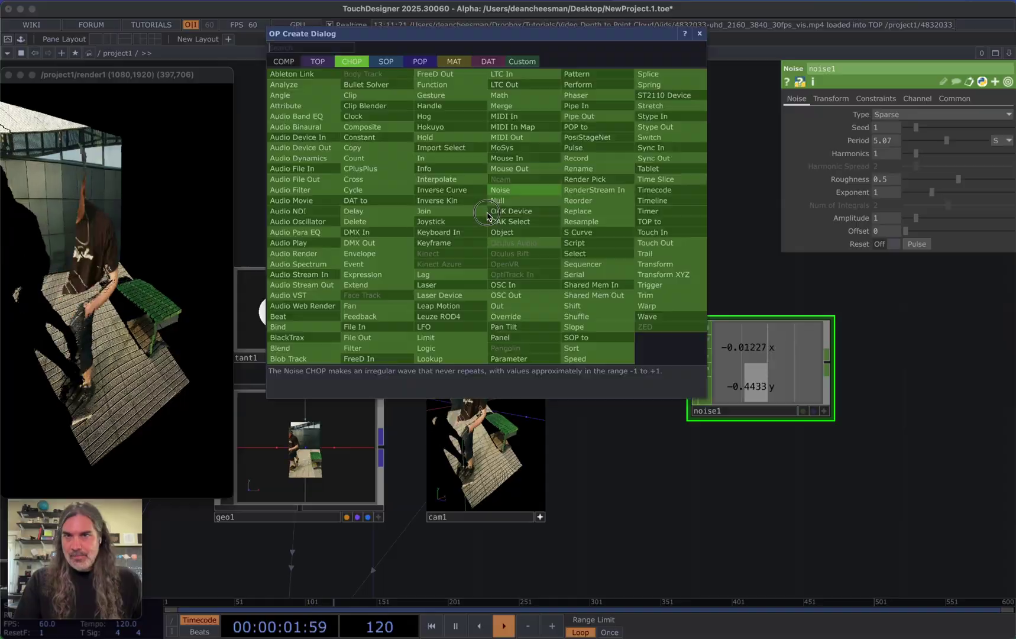
{"action": "left_click", "coordinate": [286, 62]}
{"action": "left_click", "coordinate": [283, 201]}
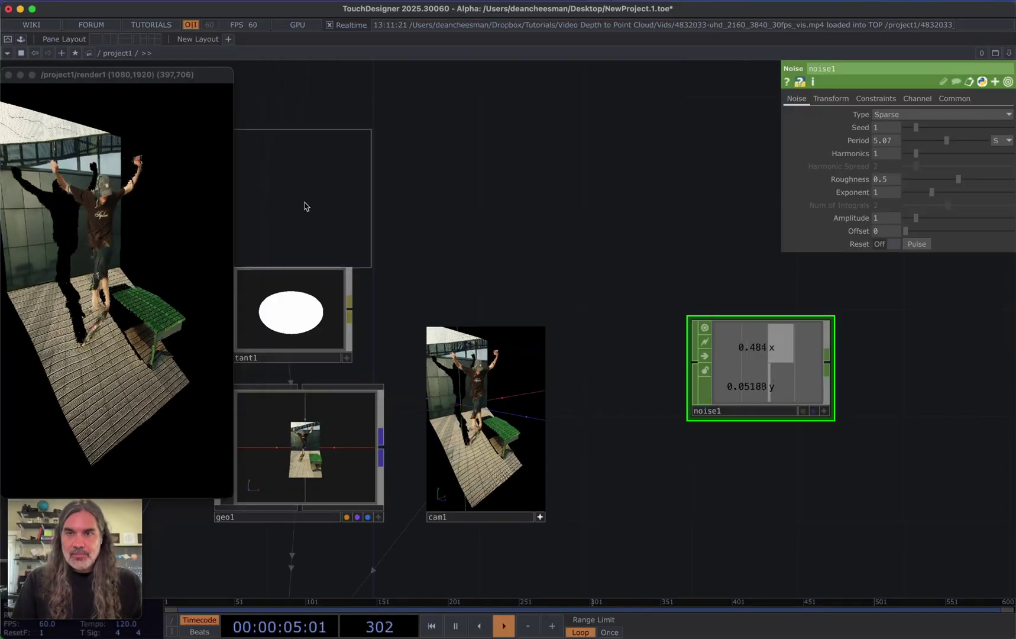
{"action": "left_click", "coordinate": [539, 234]}
{"action": "left_click_drag", "start_coordinate": [494, 221], "coordinate": [476, 184]}
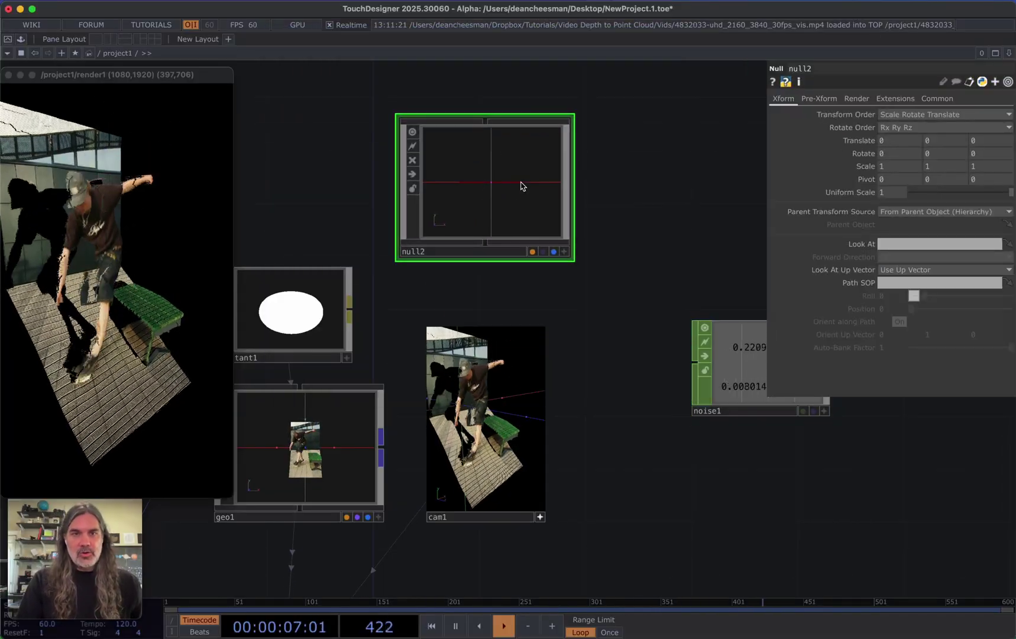
Wire null2 into cam1 as its parent, then try shifting null2's Y translation and undo the shift
{"action": "scroll", "coordinate": [461, 390], "scroll_direction": "left", "scroll_amount": 2}
{"action": "left_click", "coordinate": [309, 456]}
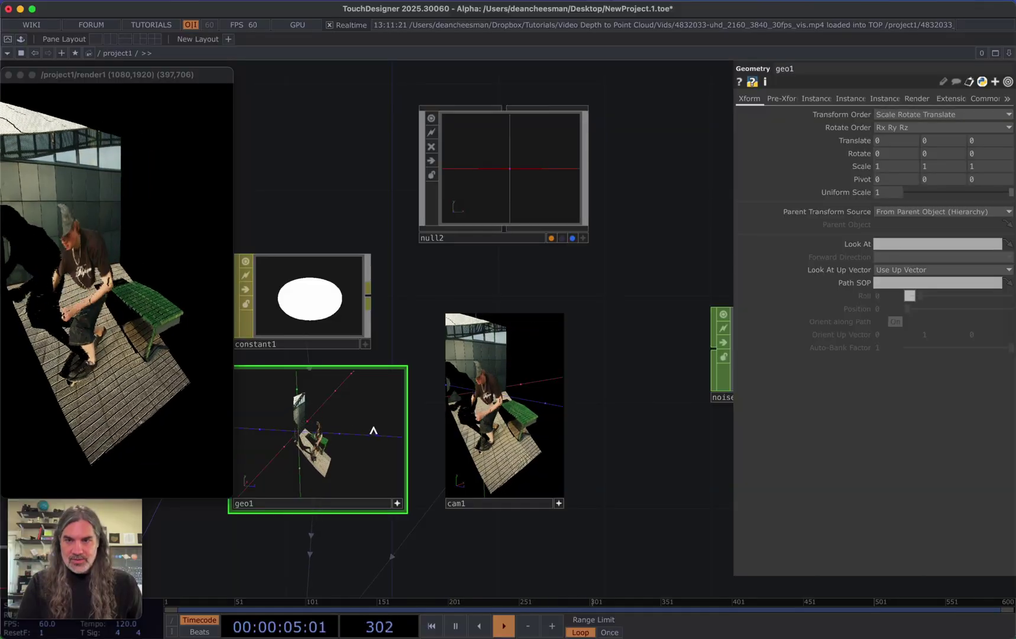
{"action": "left_click", "coordinate": [487, 493]}
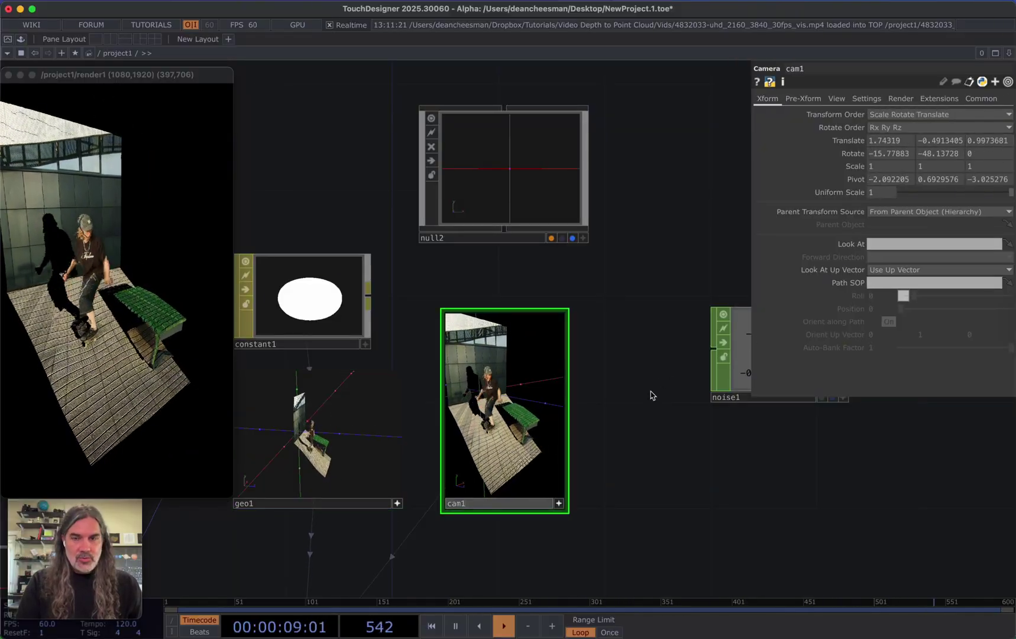
{"action": "left_click_drag", "start_coordinate": [656, 385], "coordinate": [688, 372]}
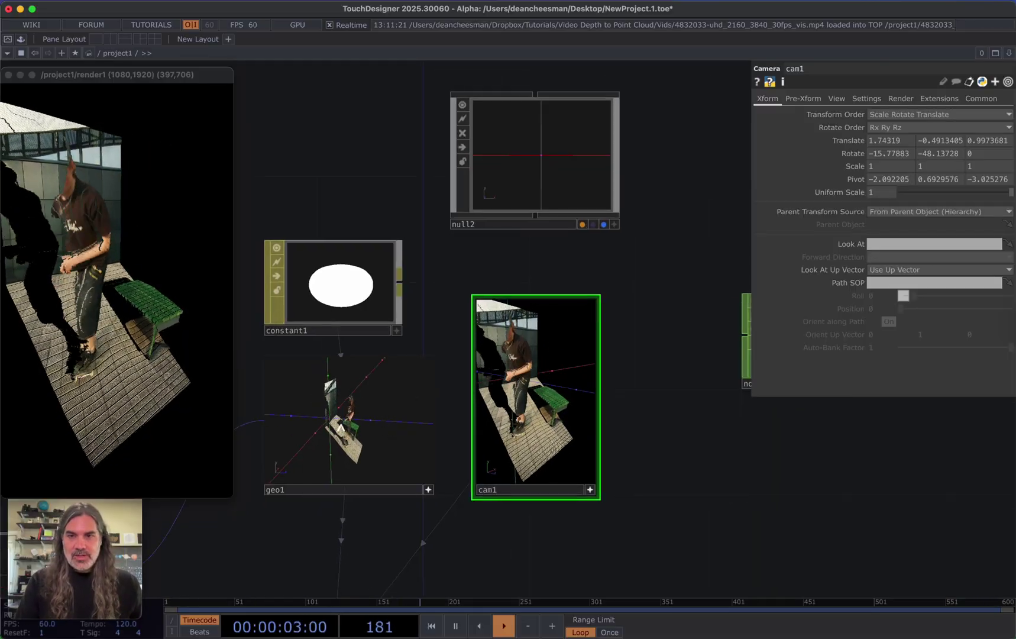
{"action": "left_click_drag", "start_coordinate": [668, 455], "coordinate": [691, 468]}
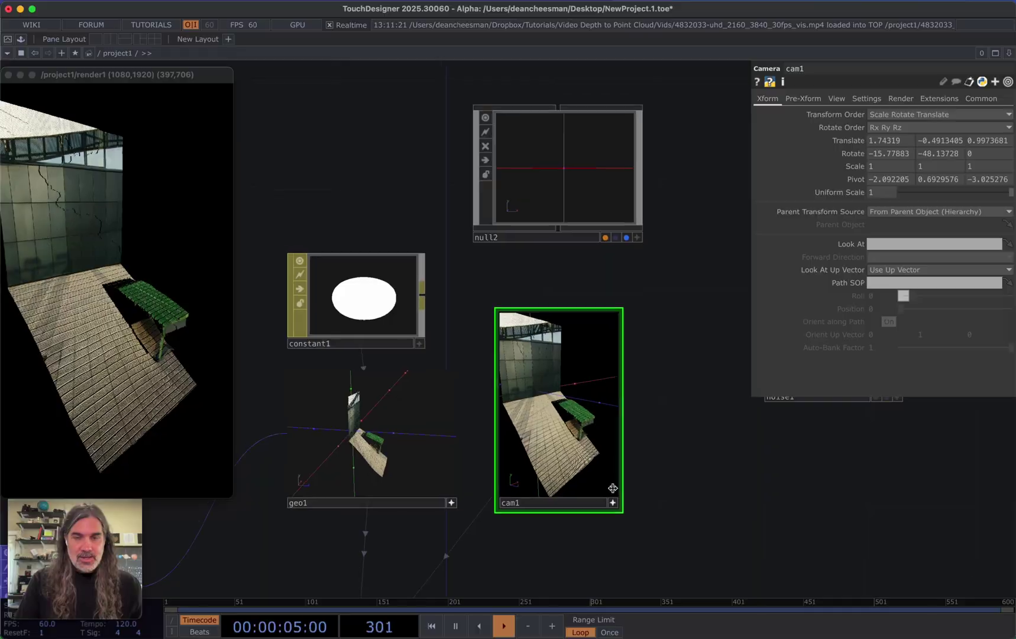
{"action": "left_click", "coordinate": [561, 238]}
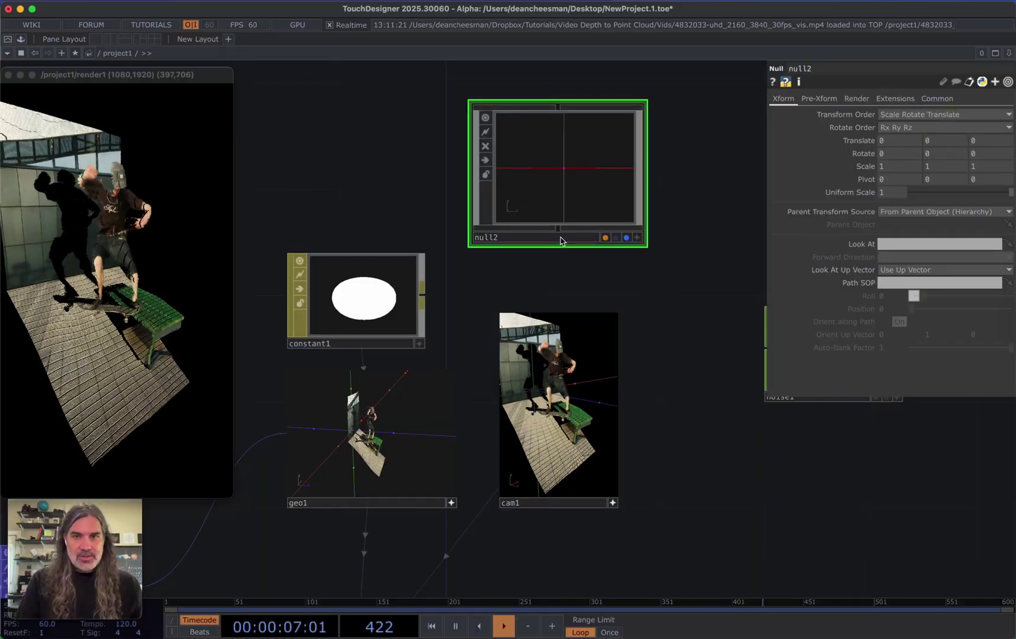
{"action": "left_click_drag", "start_coordinate": [560, 234], "coordinate": [556, 300]}
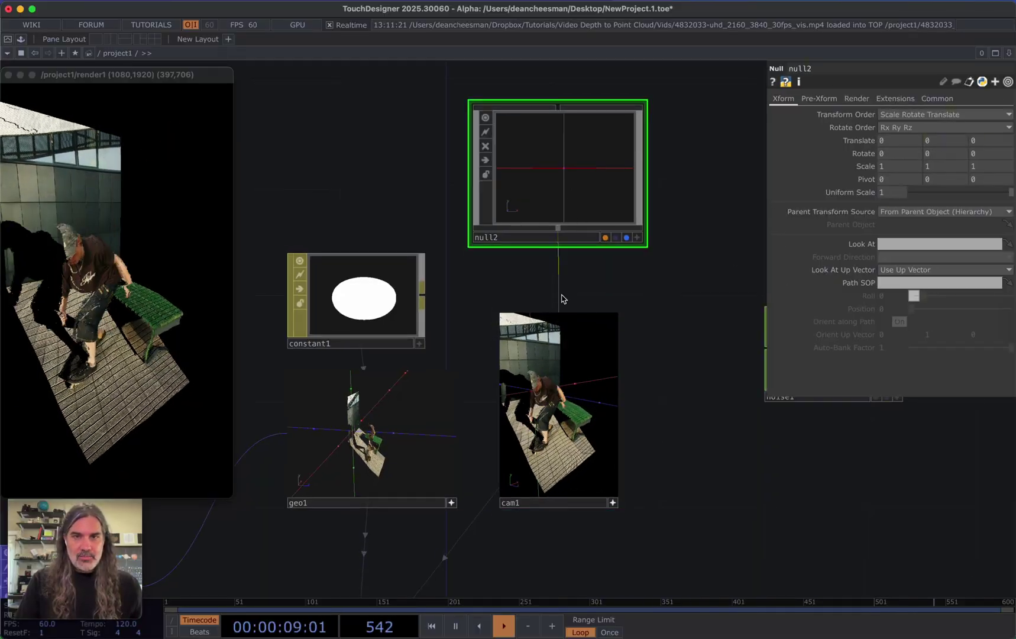
{"action": "mouse_move", "coordinate": [940, 141]}
{"action": "middle_mouse_down"}
{"action": "mouse_move", "coordinate": [936, 119]}
{"action": "mouse_move", "coordinate": [936, 142]}
{"action": "middle_mouse_up"}
{"action": "key", "text": "super+z"}
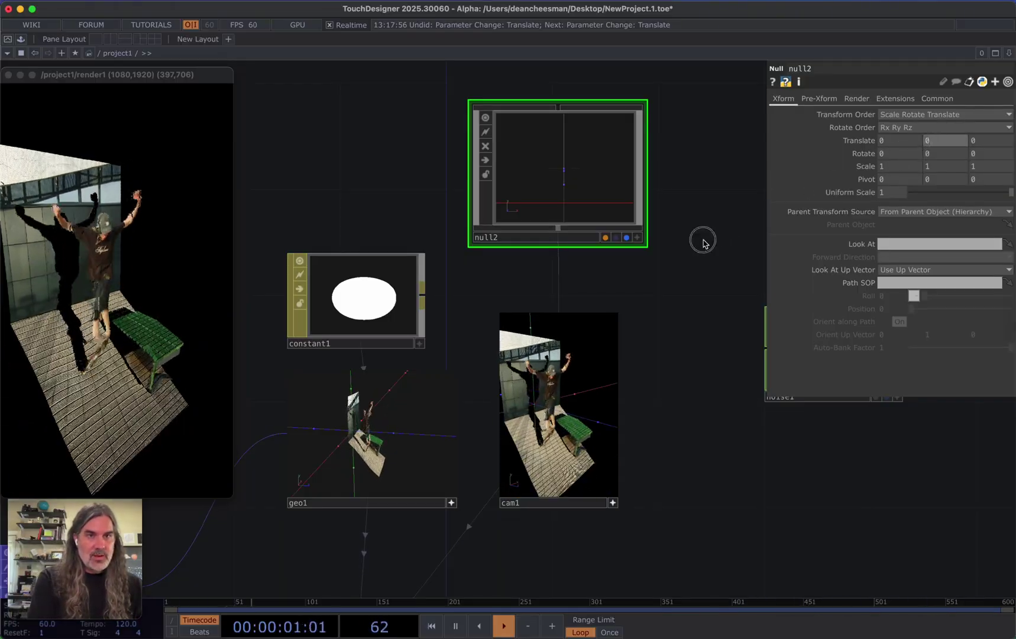
Export noise1's x channel to null2's Y rotation and its y channel to null2's X rotation
{"action": "scroll", "coordinate": [728, 383], "scroll_direction": "right", "scroll_amount": 5}
{"action": "left_click", "coordinate": [717, 356]}
{"action": "left_click_drag", "start_coordinate": [717, 356], "coordinate": [941, 157]}
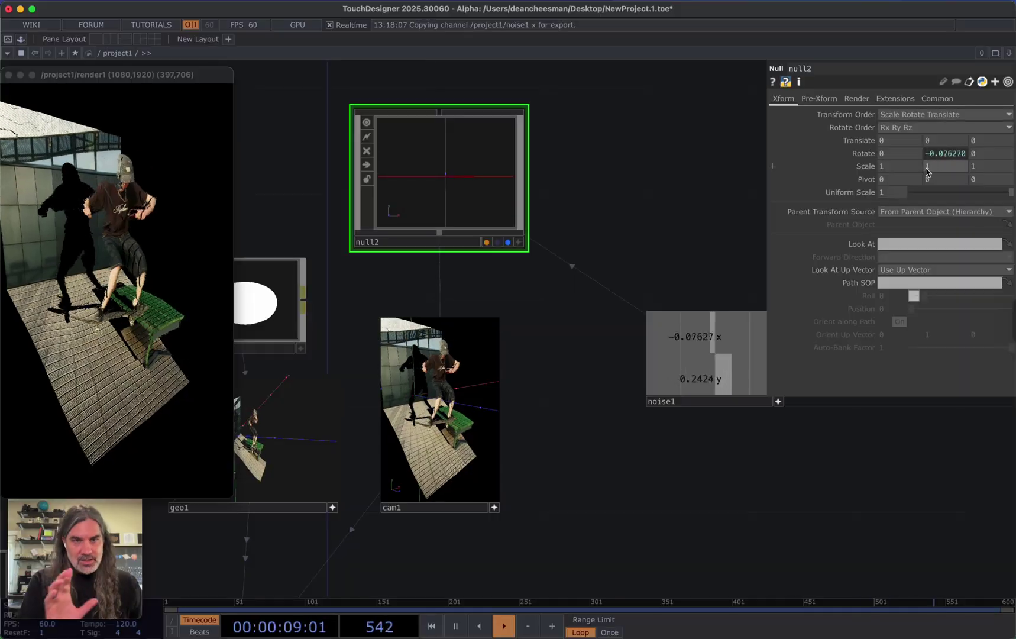
{"action": "left_click_drag", "start_coordinate": [718, 378], "coordinate": [898, 155]}
{"action": "left_click", "coordinate": [895, 148]}
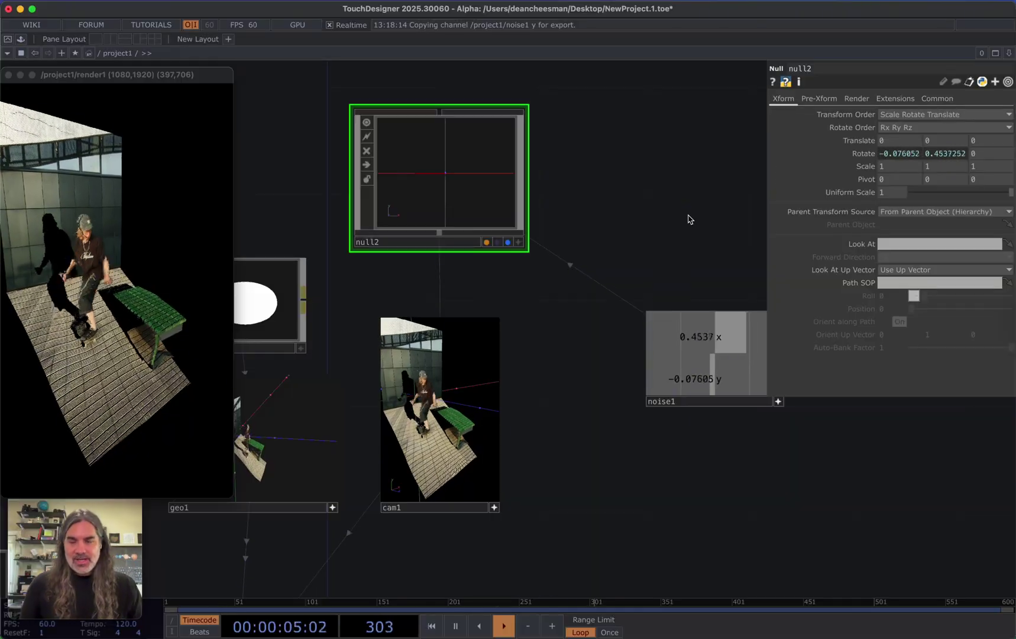
Set noise1's Amplitude to 45 and its Period to 2.53
{"action": "scroll", "coordinate": [615, 460], "scroll_direction": "down", "scroll_amount": 2}
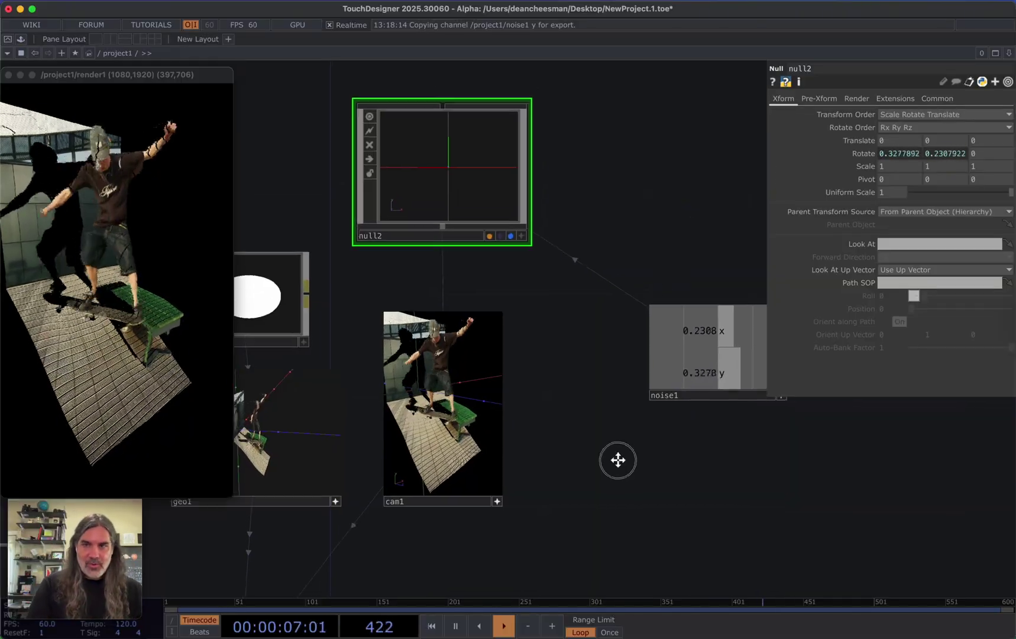
{"action": "left_click", "coordinate": [709, 395]}
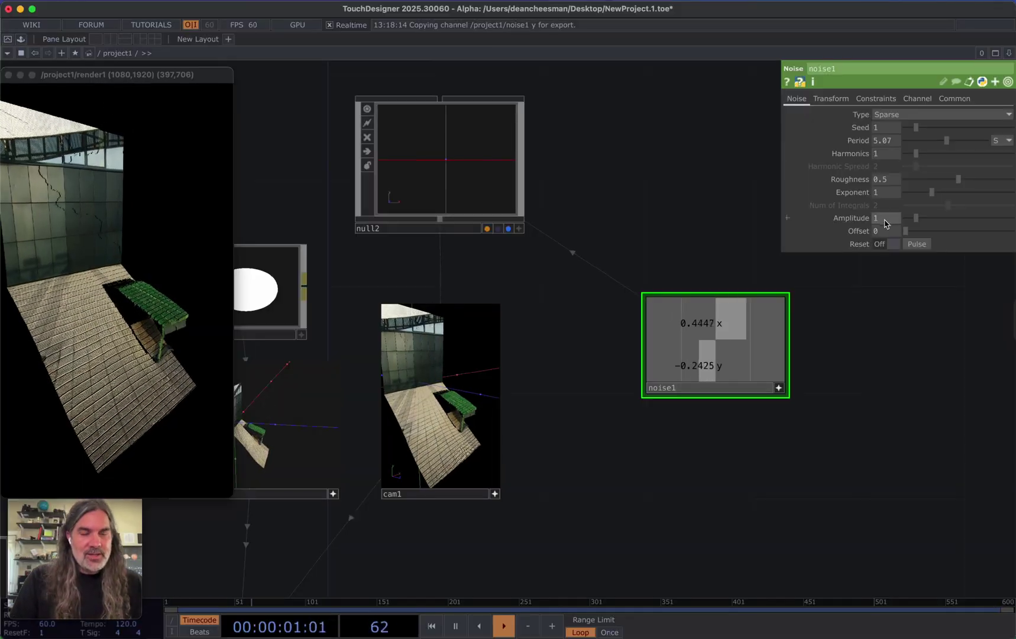
{"action": "left_click", "coordinate": [835, 222]}
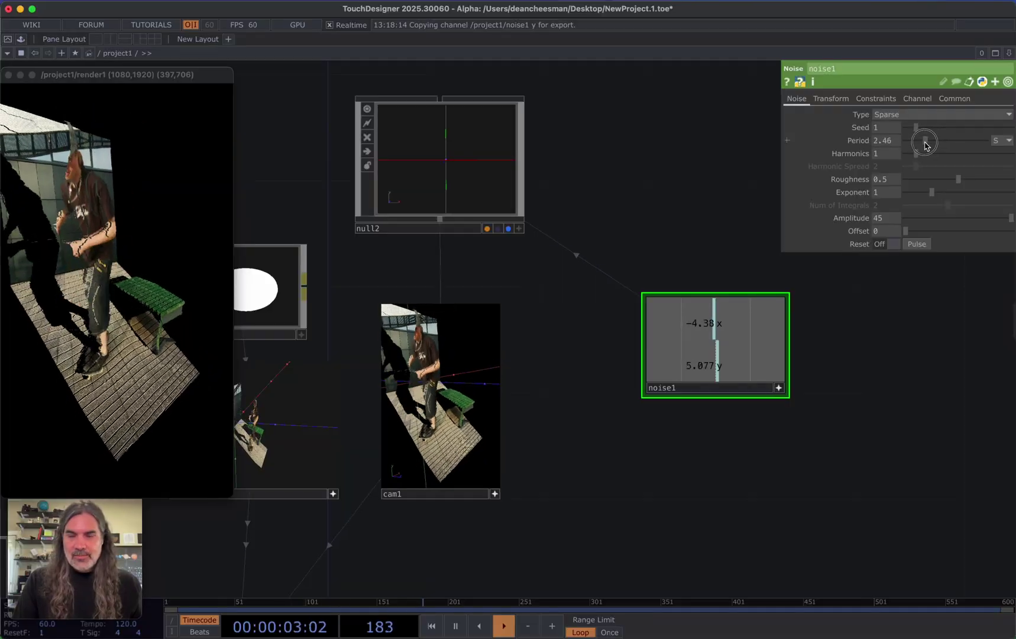
{"action": "left_click_drag", "start_coordinate": [923, 141], "coordinate": [926, 146]}
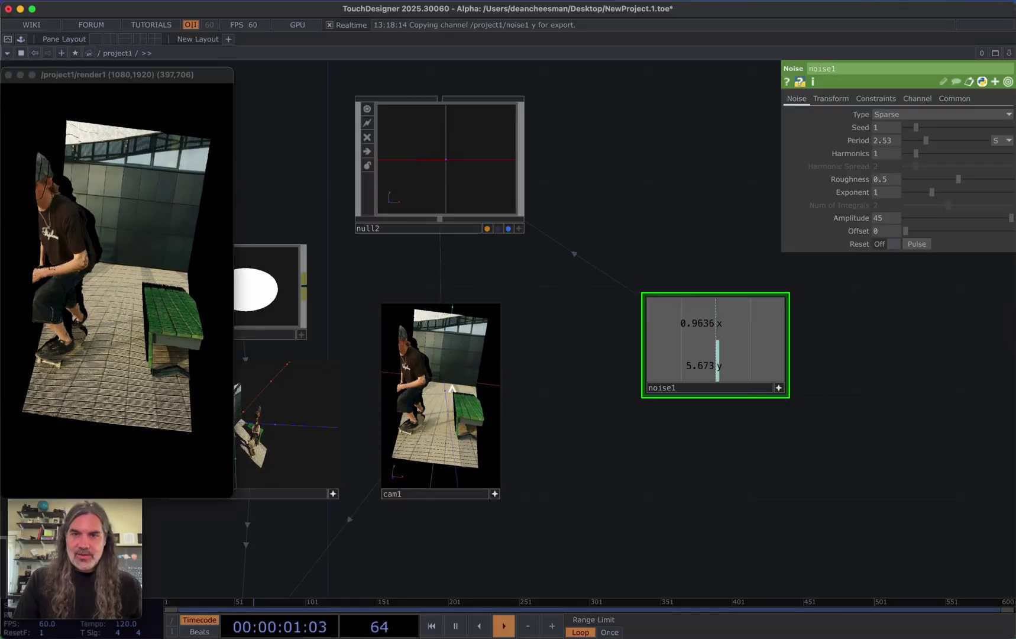
Add a second Null COMP beside null2, above noise1
{"action": "left_click", "coordinate": [472, 501]}
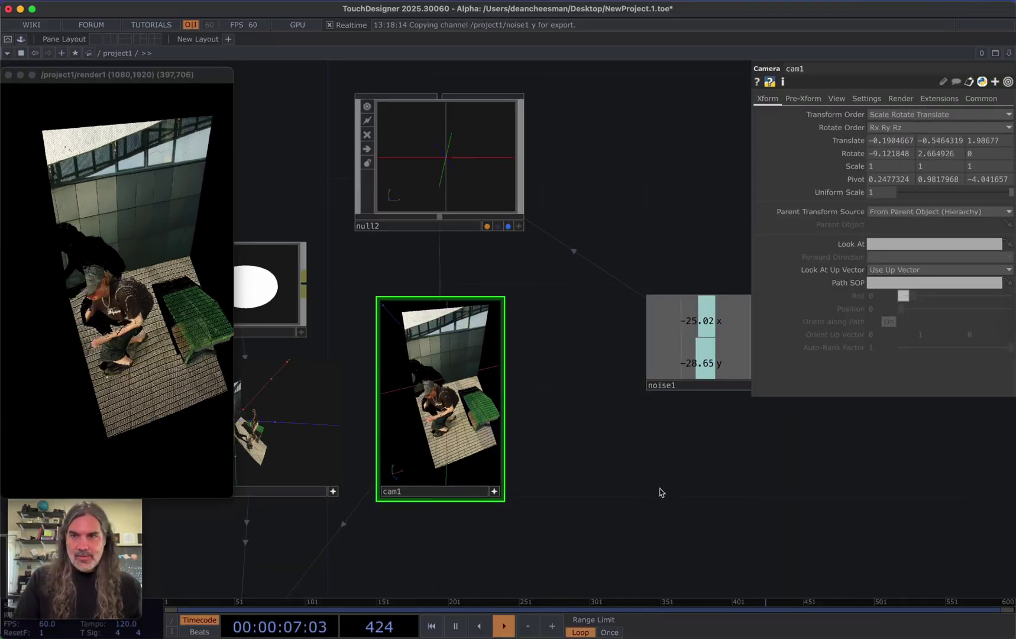
{"action": "middle_click_drag", "start_coordinate": [941, 141], "coordinate": [942, 146]}
{"action": "left_click_drag", "start_coordinate": [626, 473], "coordinate": [504, 501]}
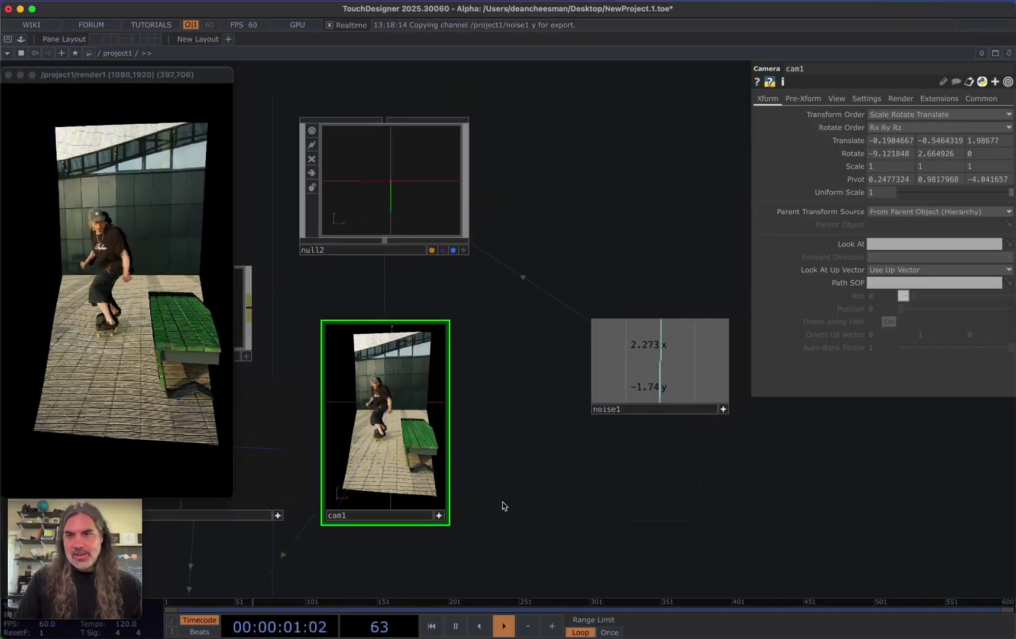
{"action": "key", "text": "Tab"}
{"action": "left_click", "coordinate": [378, 175]}
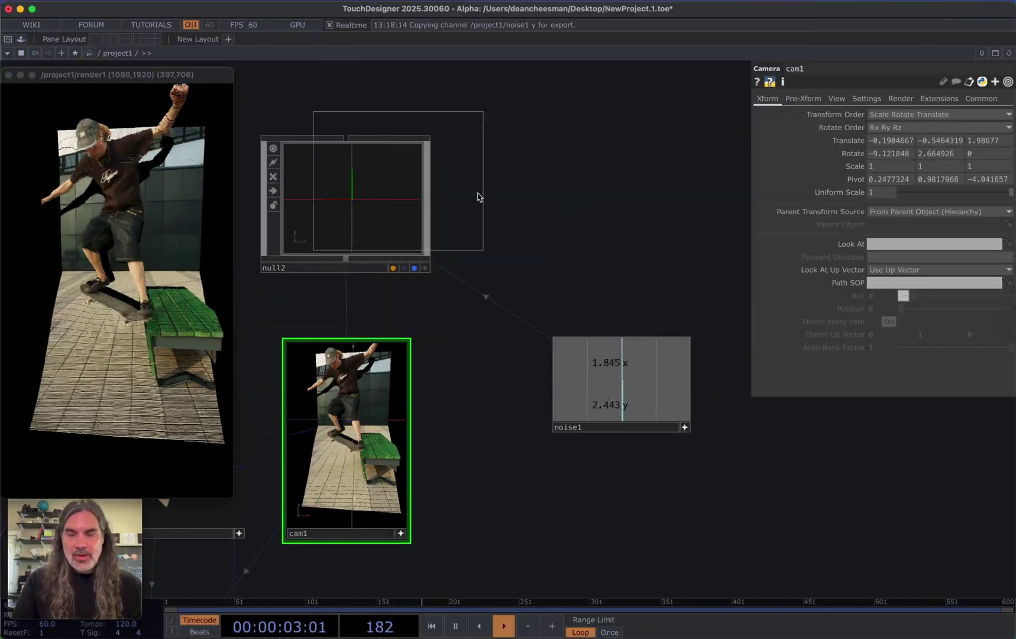
{"action": "left_click", "coordinate": [589, 216]}
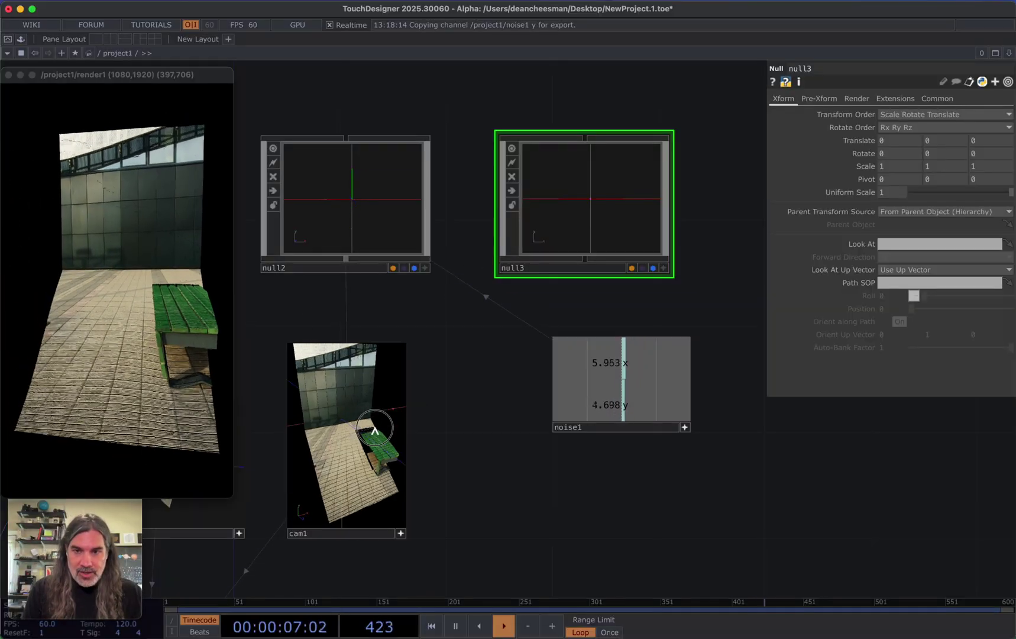
Rename the second Null COMP to look_at
{"action": "left_click_drag", "start_coordinate": [471, 455], "coordinate": [692, 436]}
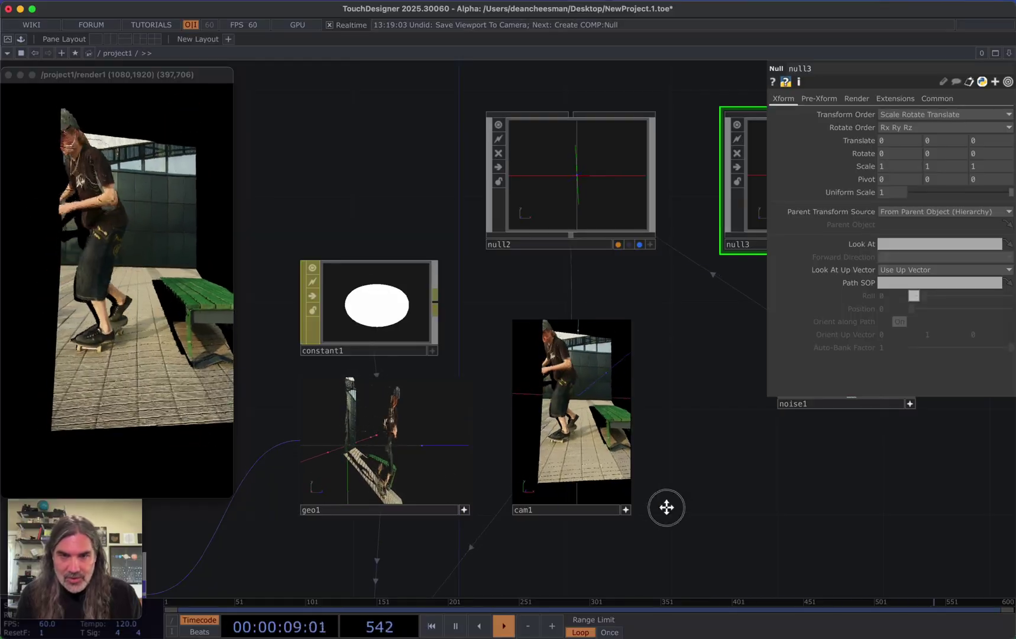
{"action": "left_click_drag", "start_coordinate": [676, 504], "coordinate": [600, 529]}
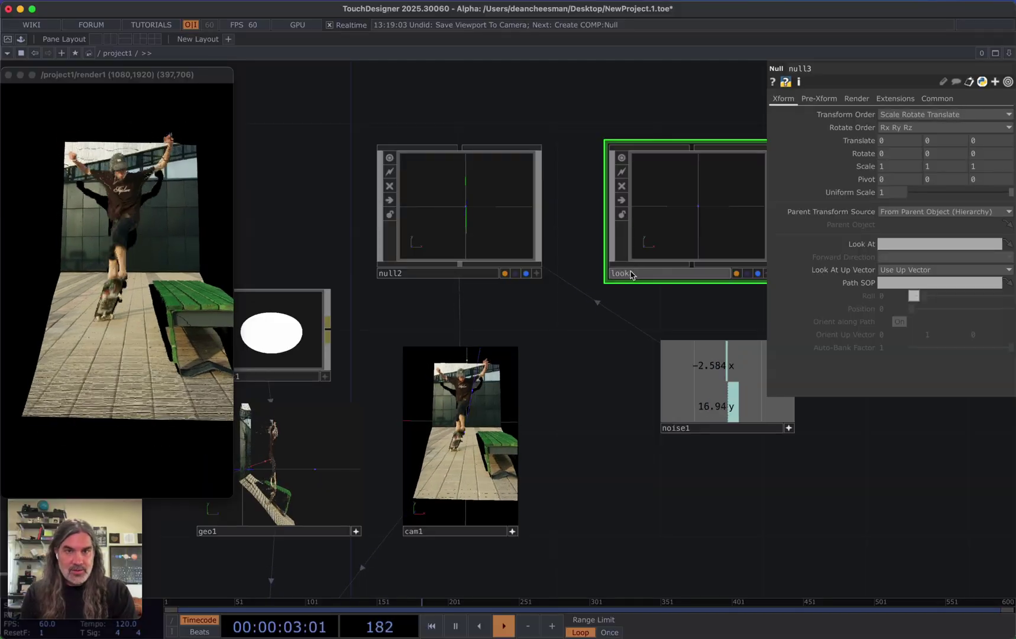
{"action": "left_click", "coordinate": [611, 419]}
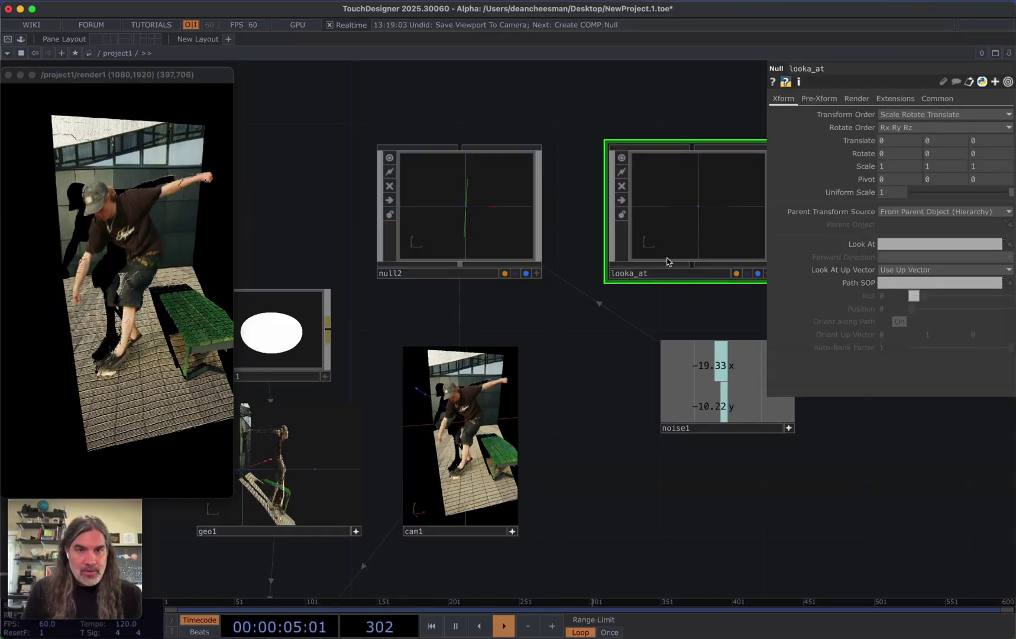
{"action": "key", "text": "BackSpace"}
{"action": "left_click", "coordinate": [601, 389]}
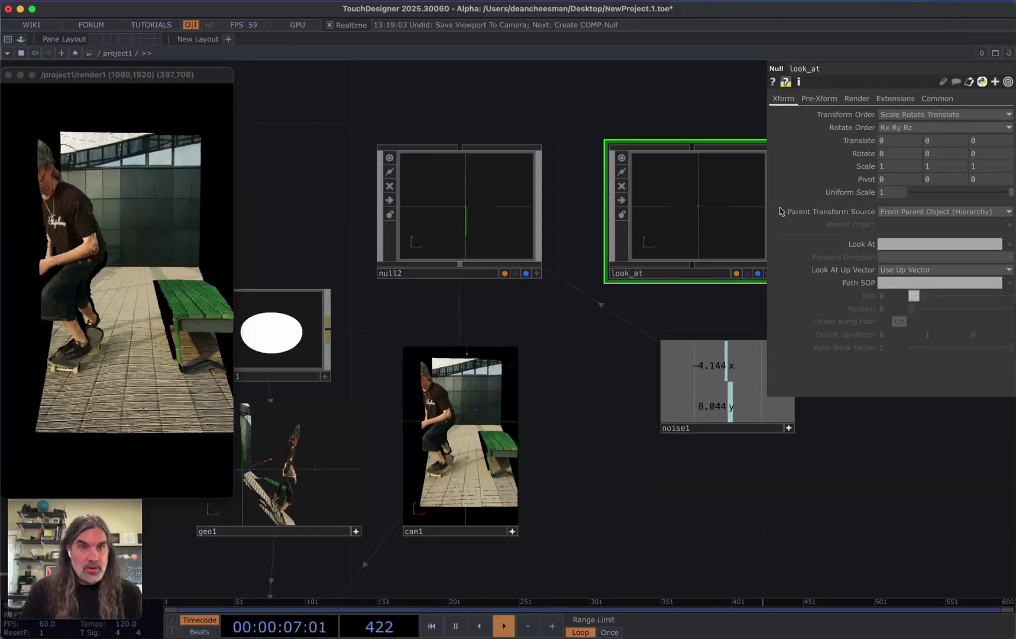
Assign look_at as cam1's Look At target and set look_at's Translate to 0.05 in Y and 0.5 in Z
{"action": "left_click", "coordinate": [473, 537]}
{"action": "left_click_drag", "start_coordinate": [706, 213], "coordinate": [893, 246]}
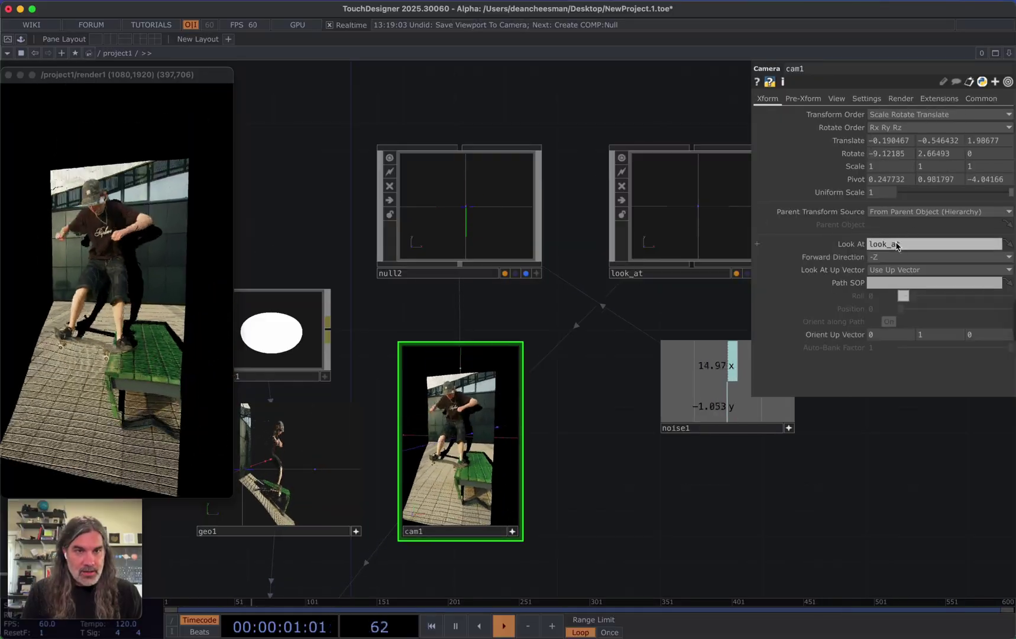
{"action": "left_click", "coordinate": [717, 223]}
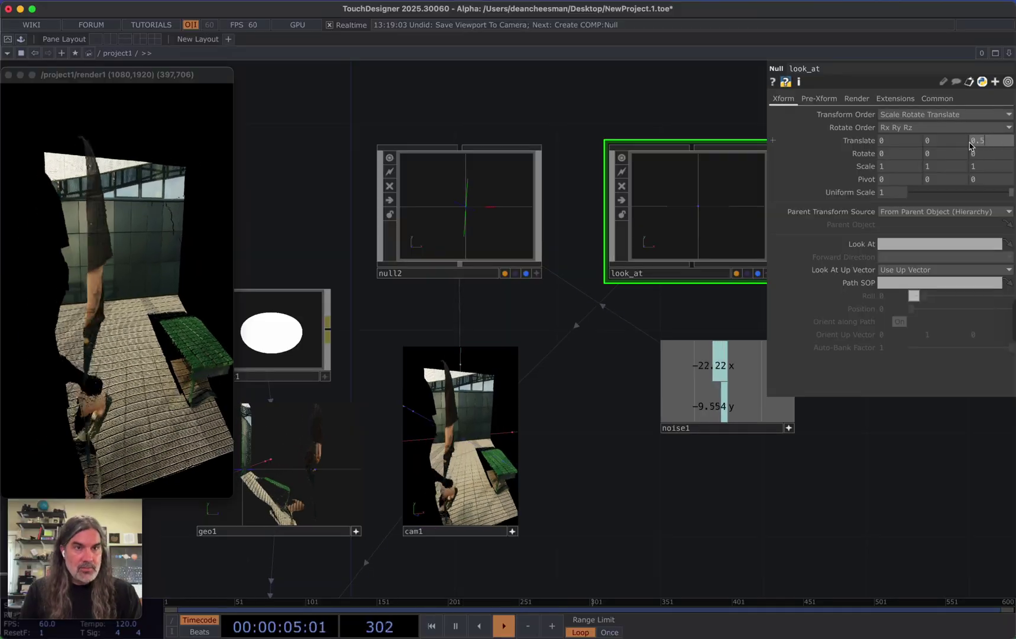
{"action": "middle_click_drag", "start_coordinate": [951, 142], "coordinate": [979, 128]}
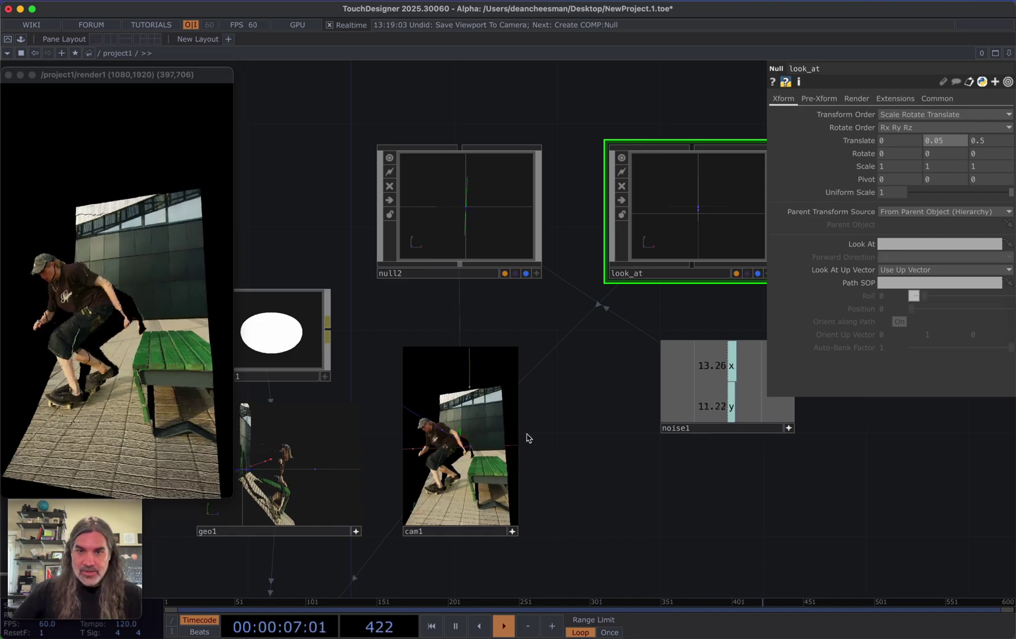
Look over the complete network from the source videos through linebreak1 and geo1 to null1
{"action": "key", "text": "h"}
{"action": "left_click_drag", "start_coordinate": [540, 484], "coordinate": [761, 413]}
{"action": "scroll", "coordinate": [550, 457], "scroll_direction": "down", "scroll_amount": 4}
{"action": "scroll", "coordinate": [550, 457], "scroll_direction": "down", "scroll_amount": 3}
{"action": "left_click_drag", "start_coordinate": [543, 488], "coordinate": [809, 488]}
{"action": "left_click_drag", "start_coordinate": [556, 502], "coordinate": [338, 531]}
{"action": "scroll", "coordinate": [560, 488], "scroll_direction": "up", "scroll_amount": 4}
{"action": "scroll", "coordinate": [588, 499], "scroll_direction": "down", "scroll_amount": 2}
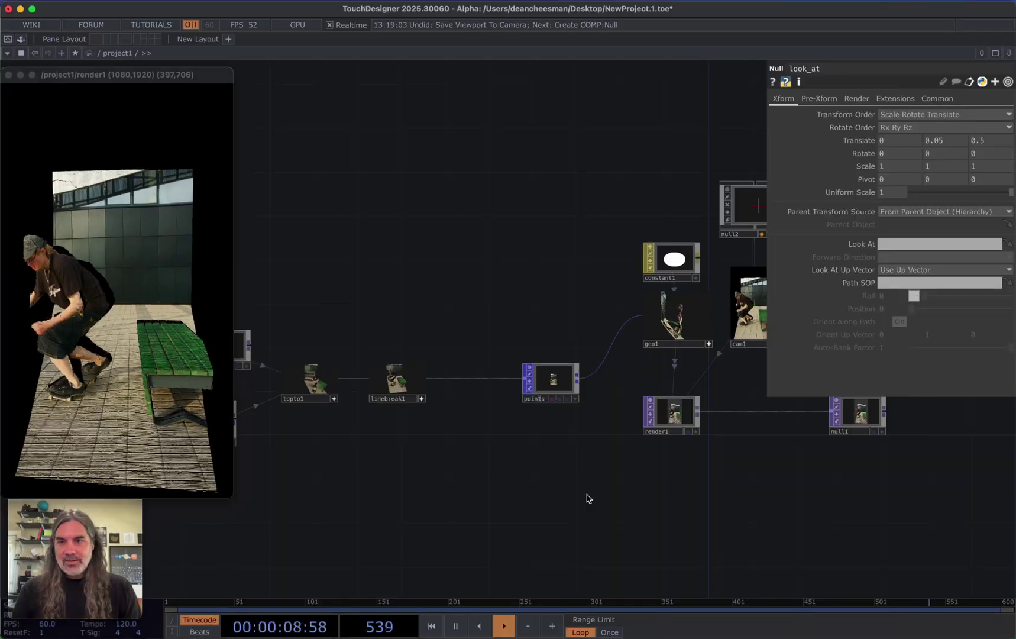
{"action": "left_click_drag", "start_coordinate": [581, 497], "coordinate": [453, 512]}
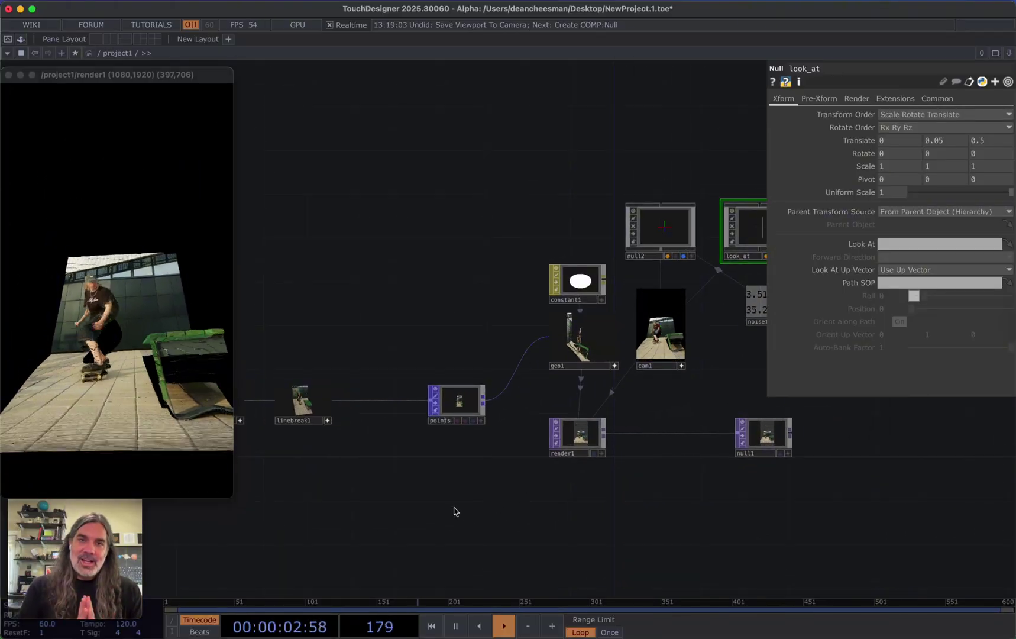